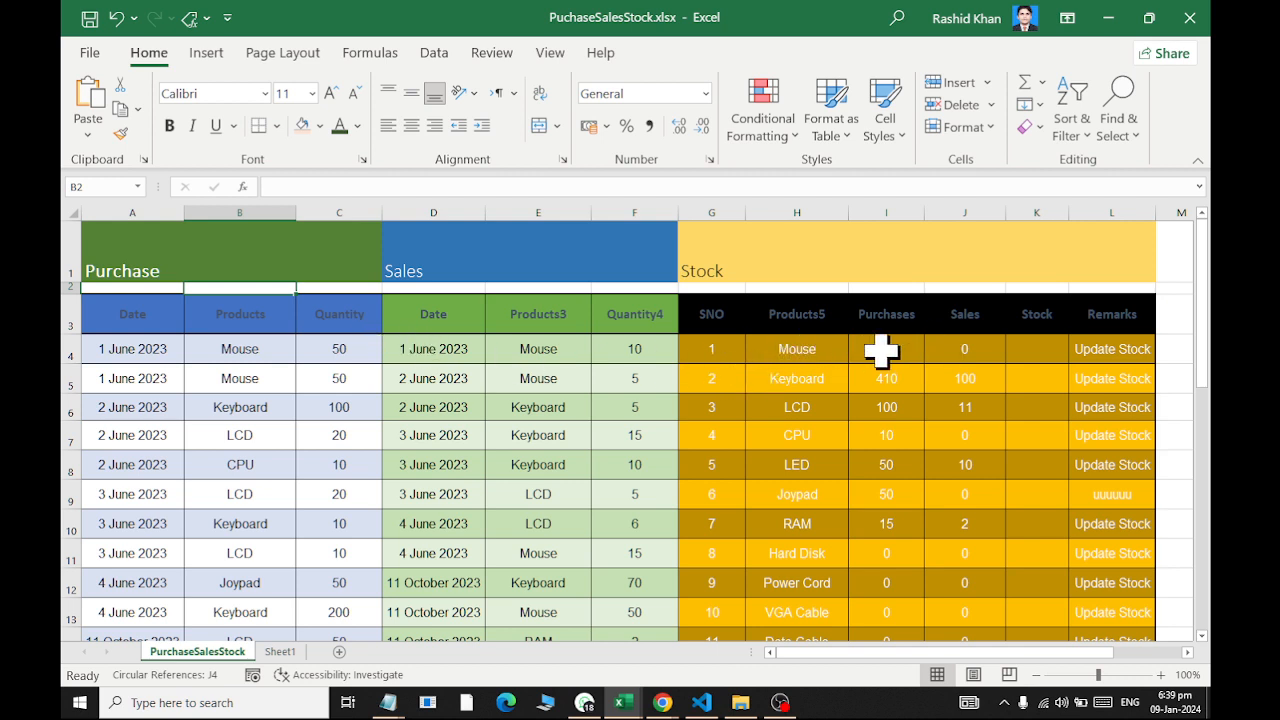
# Clear all entries from the Purchases, Sales, Stock and Remarks columns of the stock table, down to row 34
pyautogui.moveTo(880, 349); pyautogui.dragTo(1122, 686)
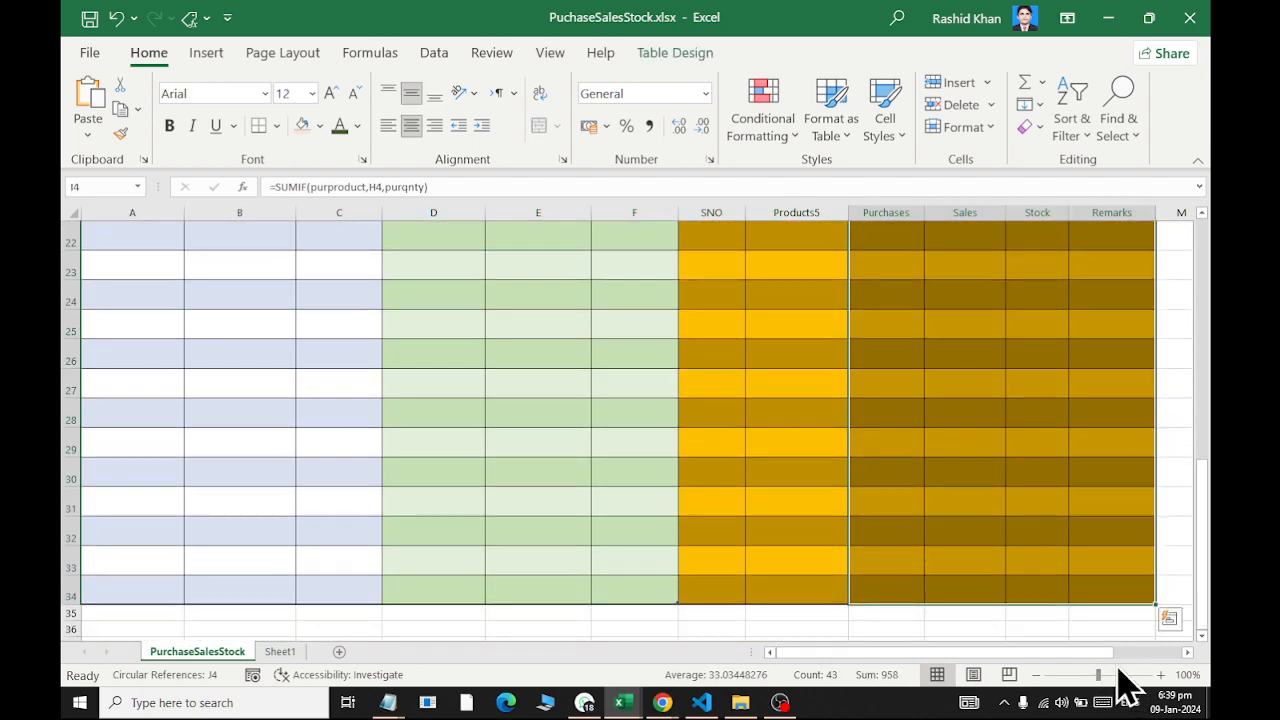
pyautogui.scroll(7, 1081, 587)
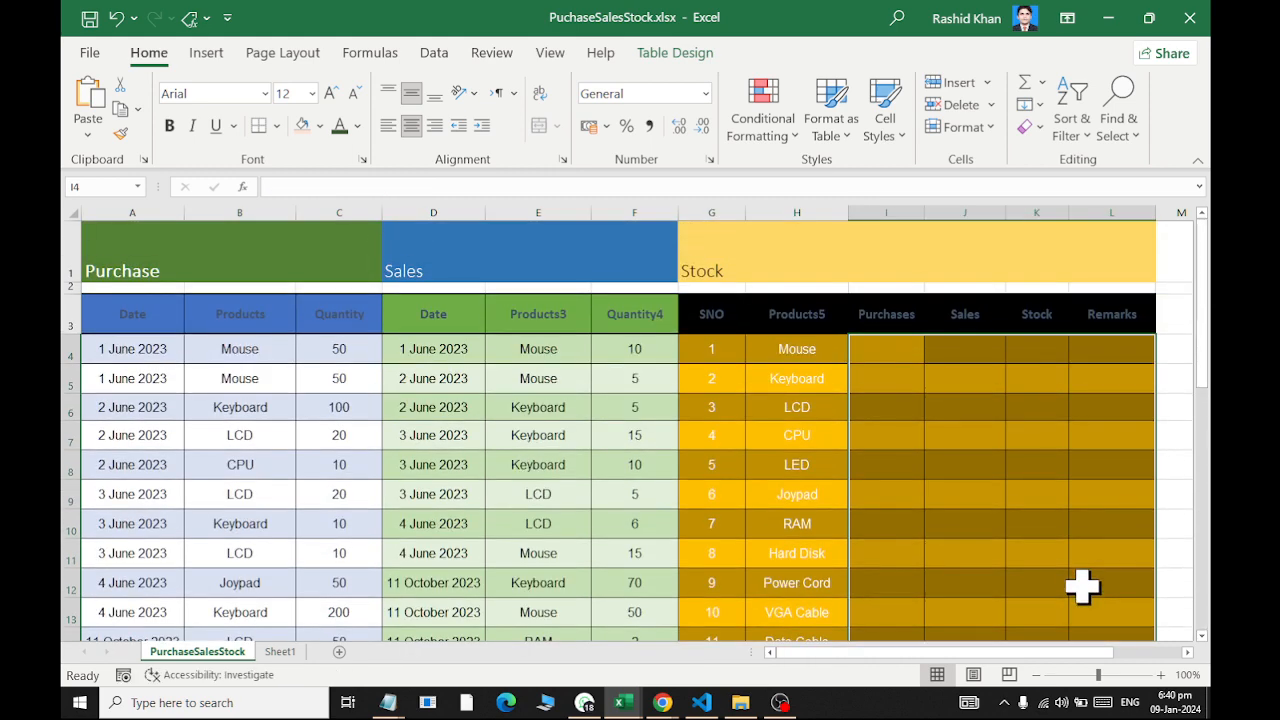
pyautogui.click(636, 430)
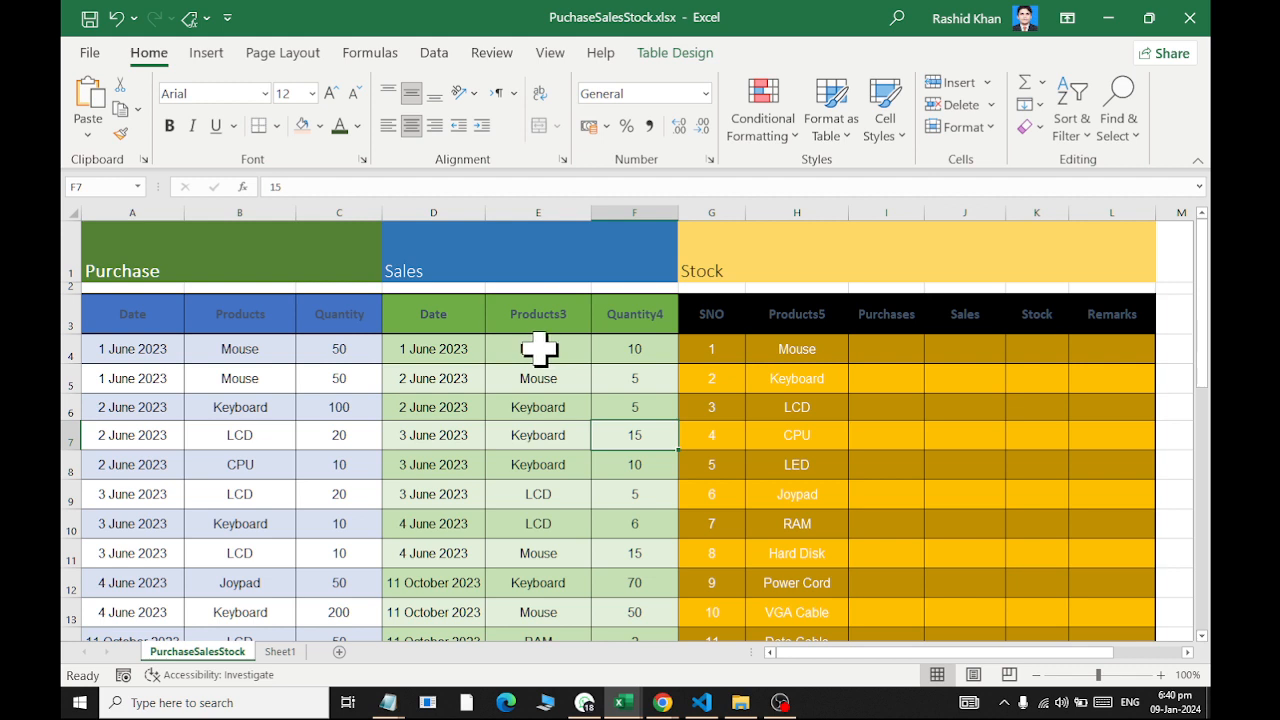
# Clear the product and quantity entries from both the Sales and Purchase tables, keeping the dates
pyautogui.moveTo(506, 349); pyautogui.dragTo(635, 632)
pyautogui.scroll(7, 634, 632)
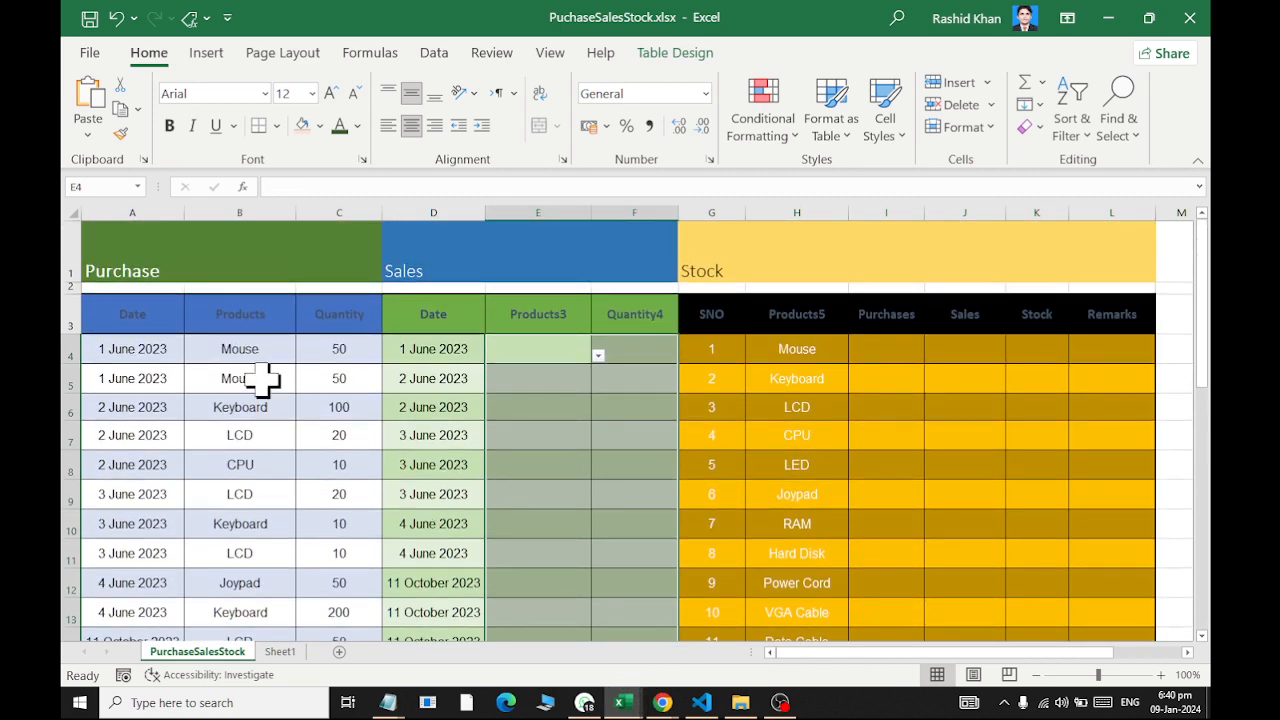
pyautogui.moveTo(212, 353); pyautogui.dragTo(320, 592)
pyautogui.press('Delete')
pyautogui.scroll(1, 320, 592)
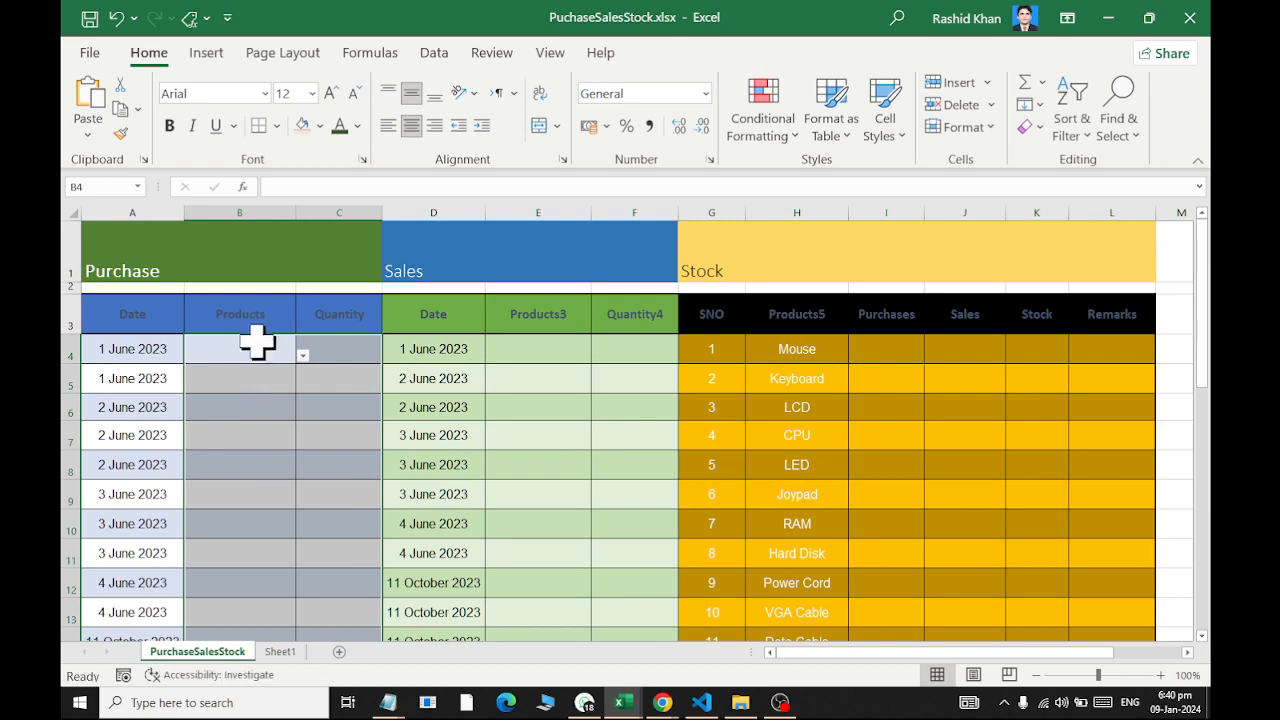
# Remove the list data validation from the Purchase table's Products column, cells B4 to B34
pyautogui.click(302, 357)
pyautogui.press('Escape')
pyautogui.click(254, 345)
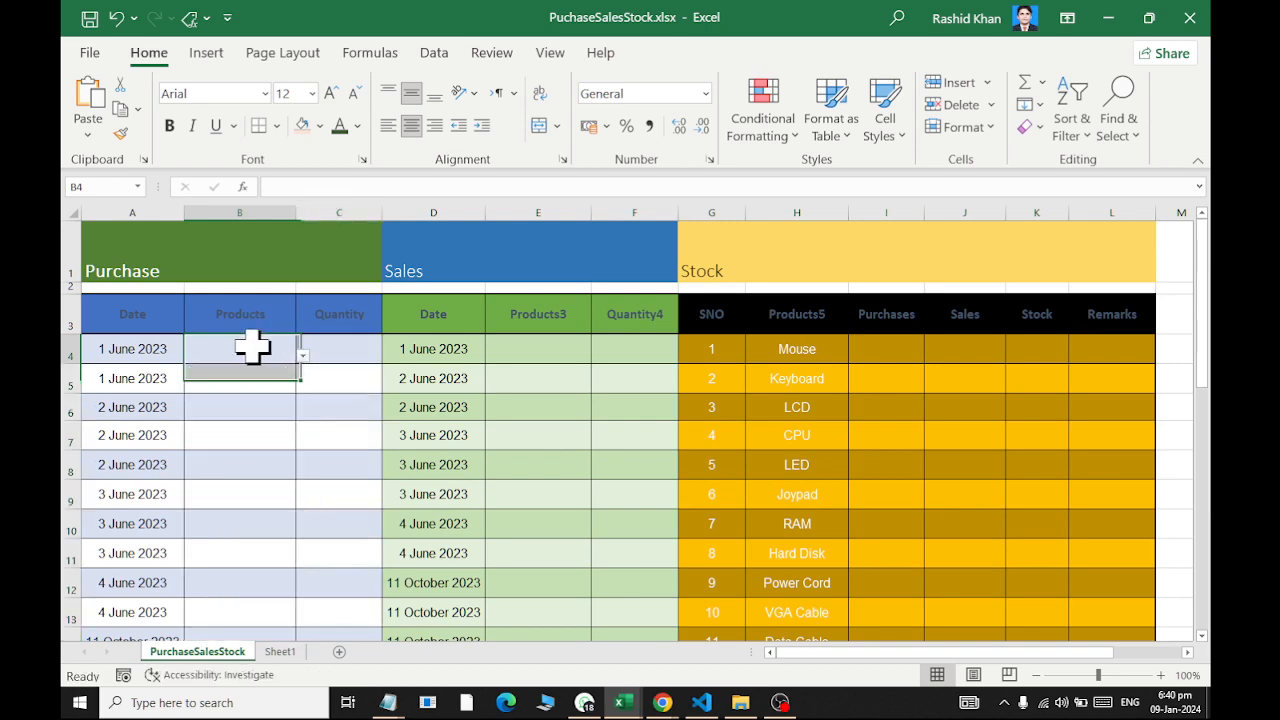
pyautogui.moveTo(251, 351); pyautogui.dragTo(251, 523)
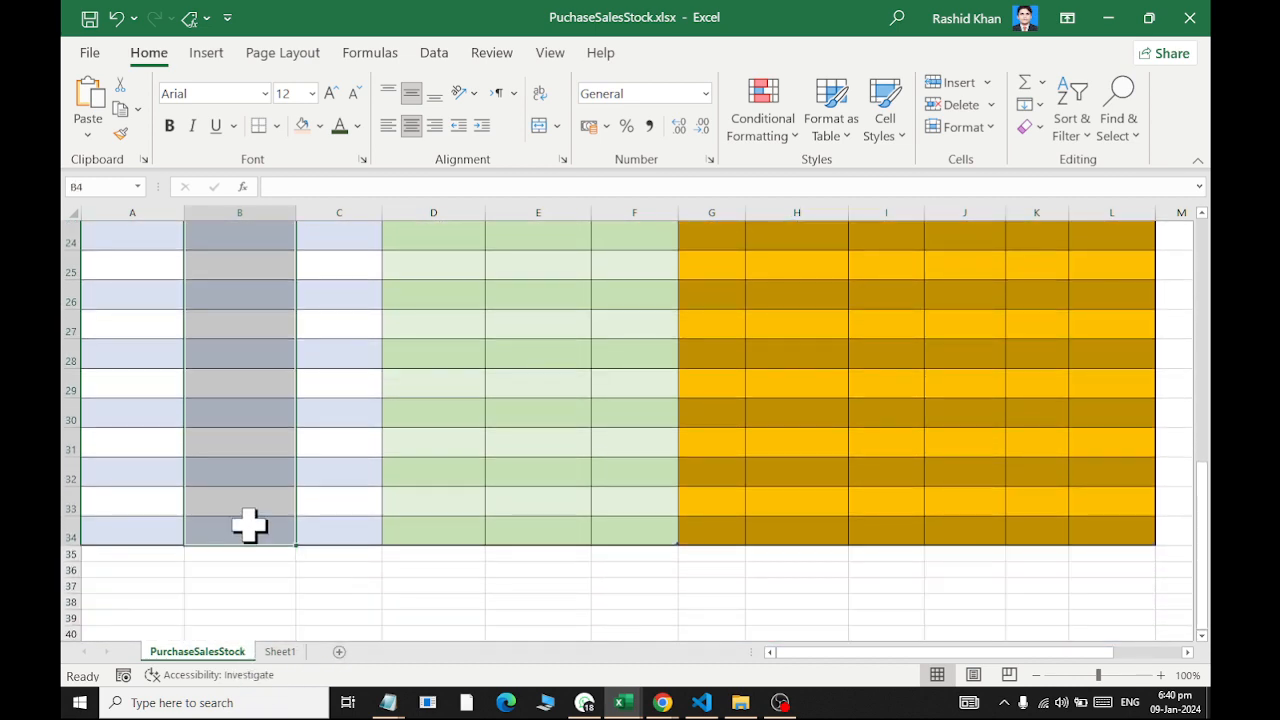
pyautogui.click(433, 53)
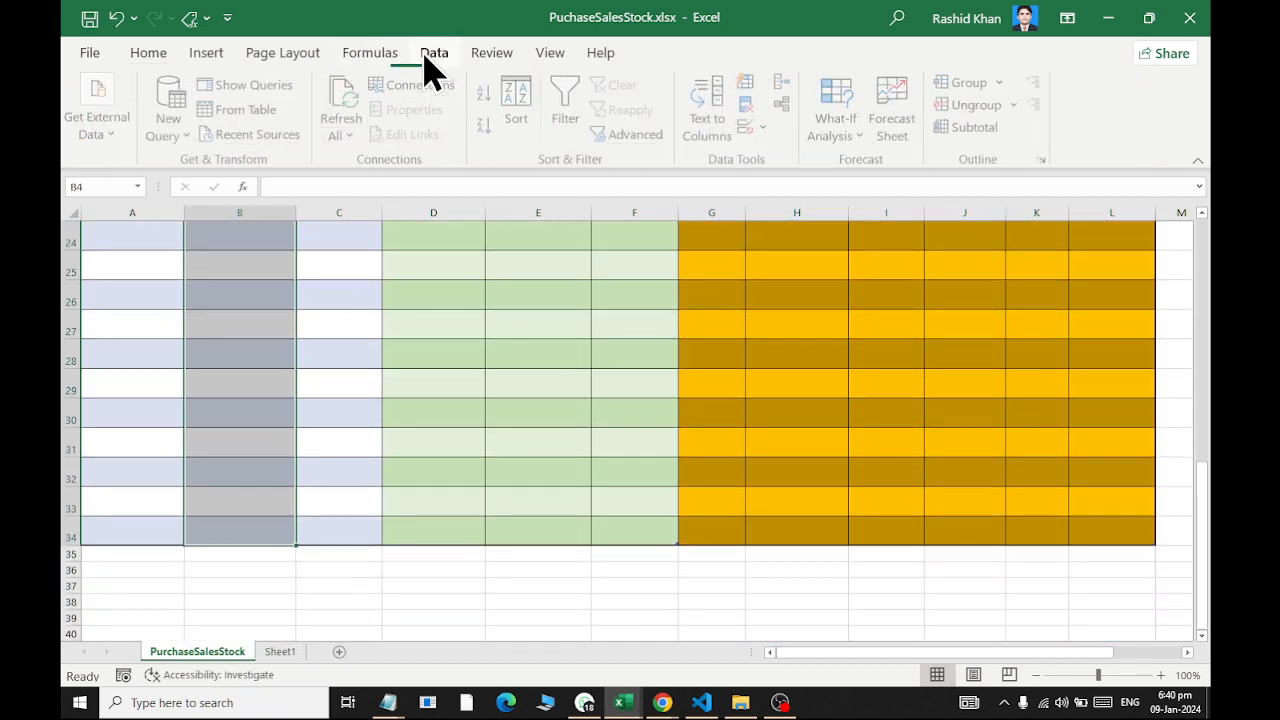
pyautogui.click(765, 128)
pyautogui.click(778, 154)
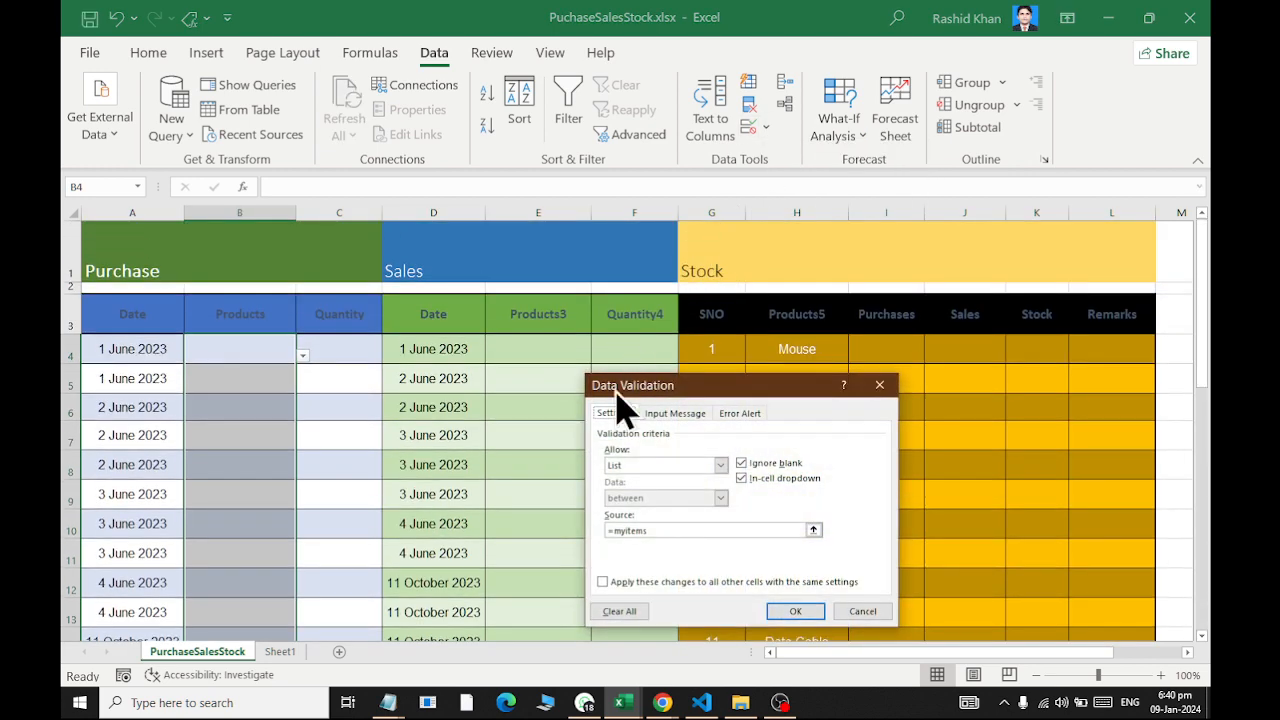
pyautogui.click(620, 612)
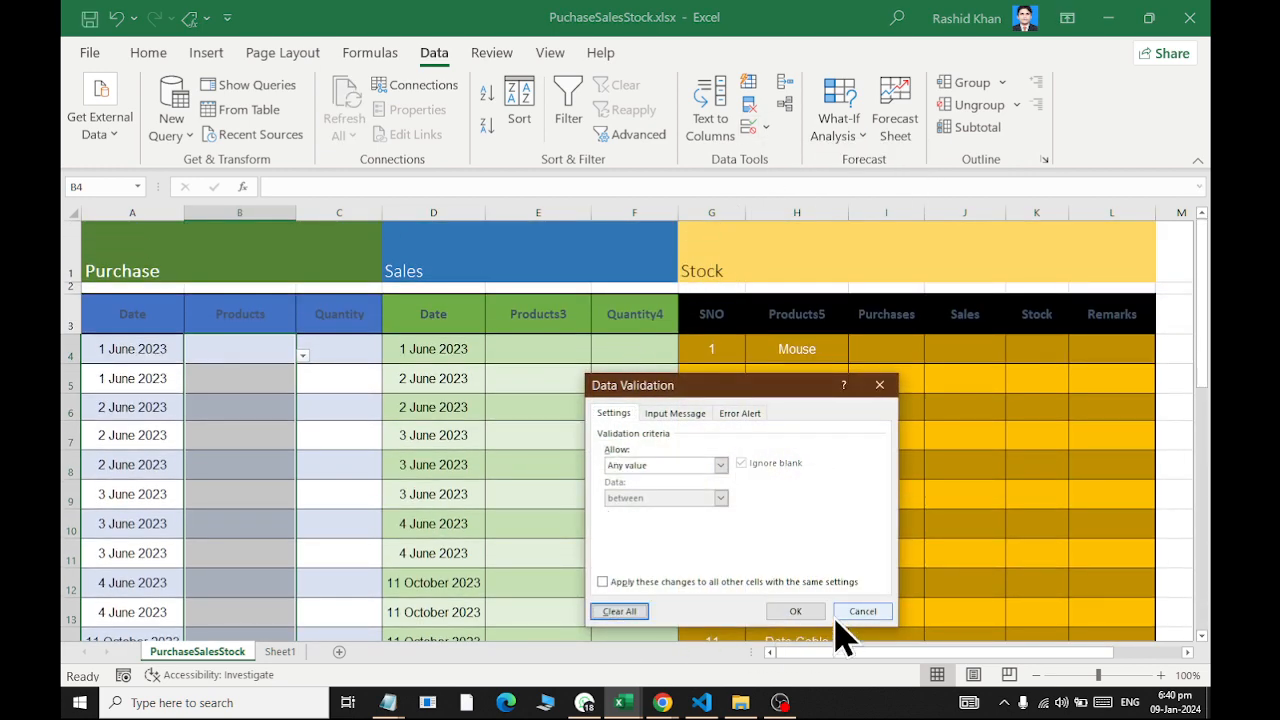
pyautogui.click(788, 609)
# Remove all data validation from the Sales table's Products3 column, cells E4 to E34
pyautogui.moveTo(565, 347); pyautogui.dragTo(566, 600)
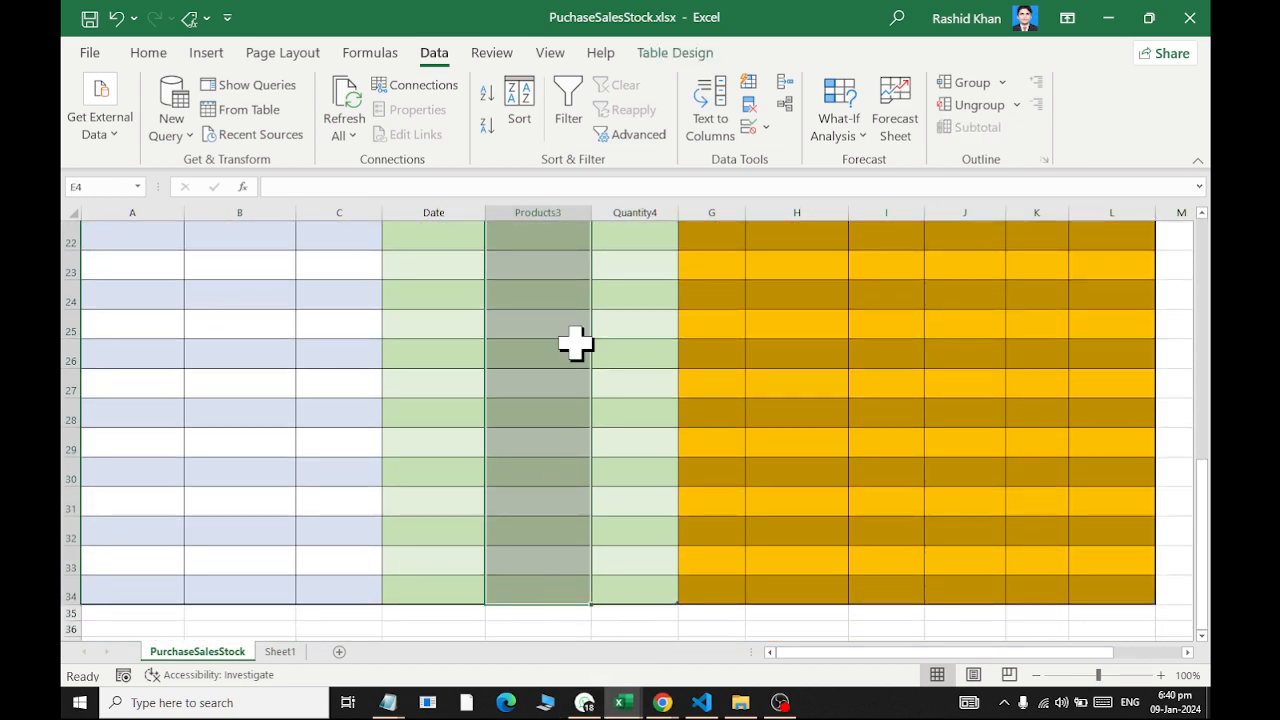
pyautogui.click(767, 128)
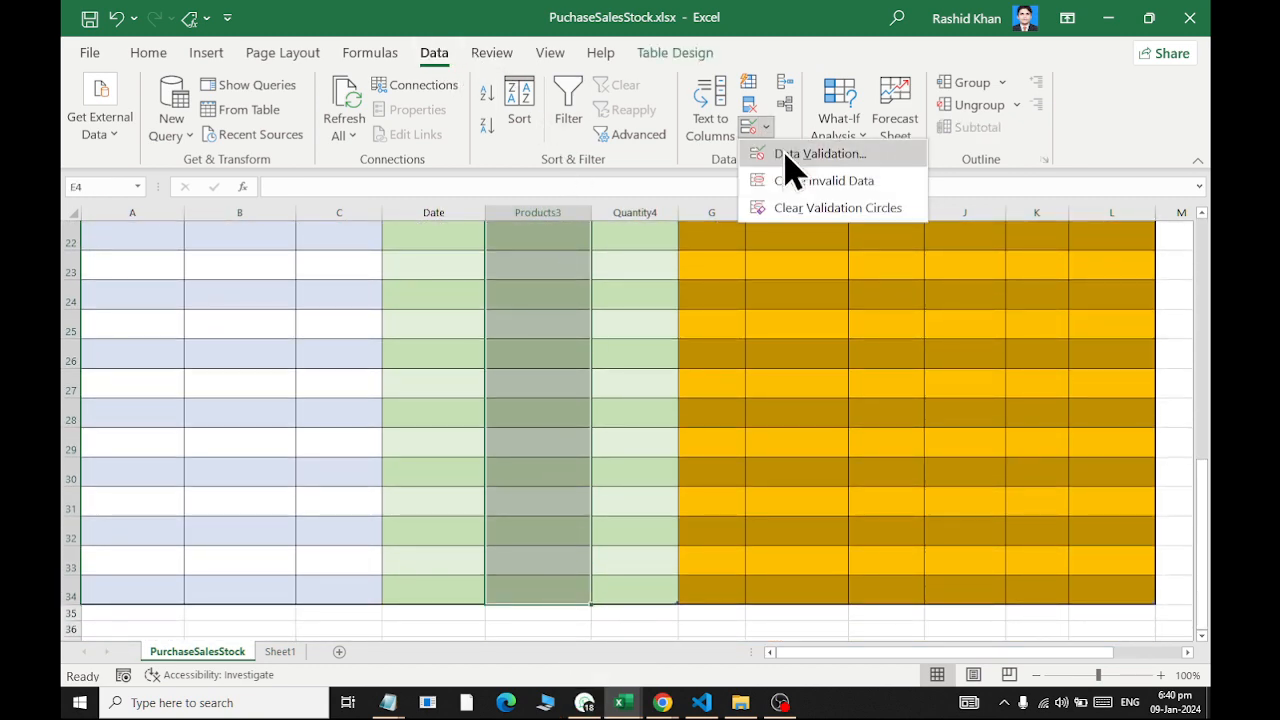
pyautogui.click(788, 157)
pyautogui.click(620, 611)
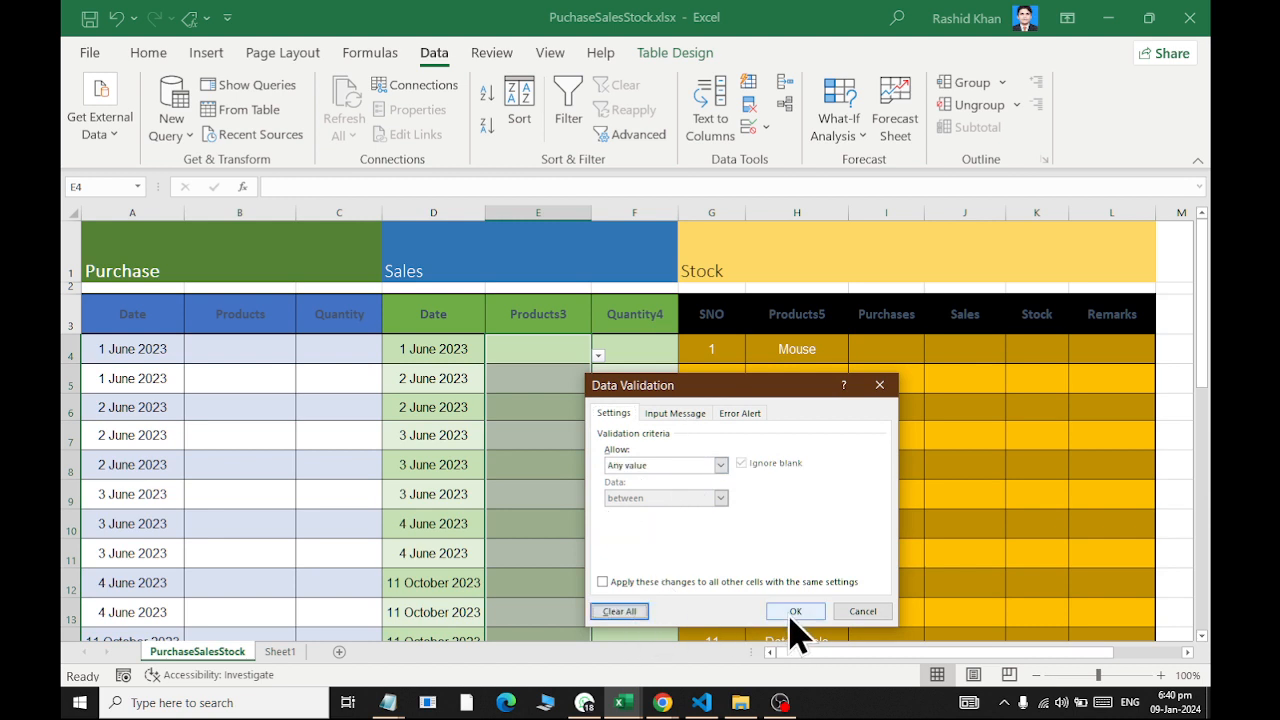
pyautogui.click(795, 611)
pyautogui.click(630, 352)
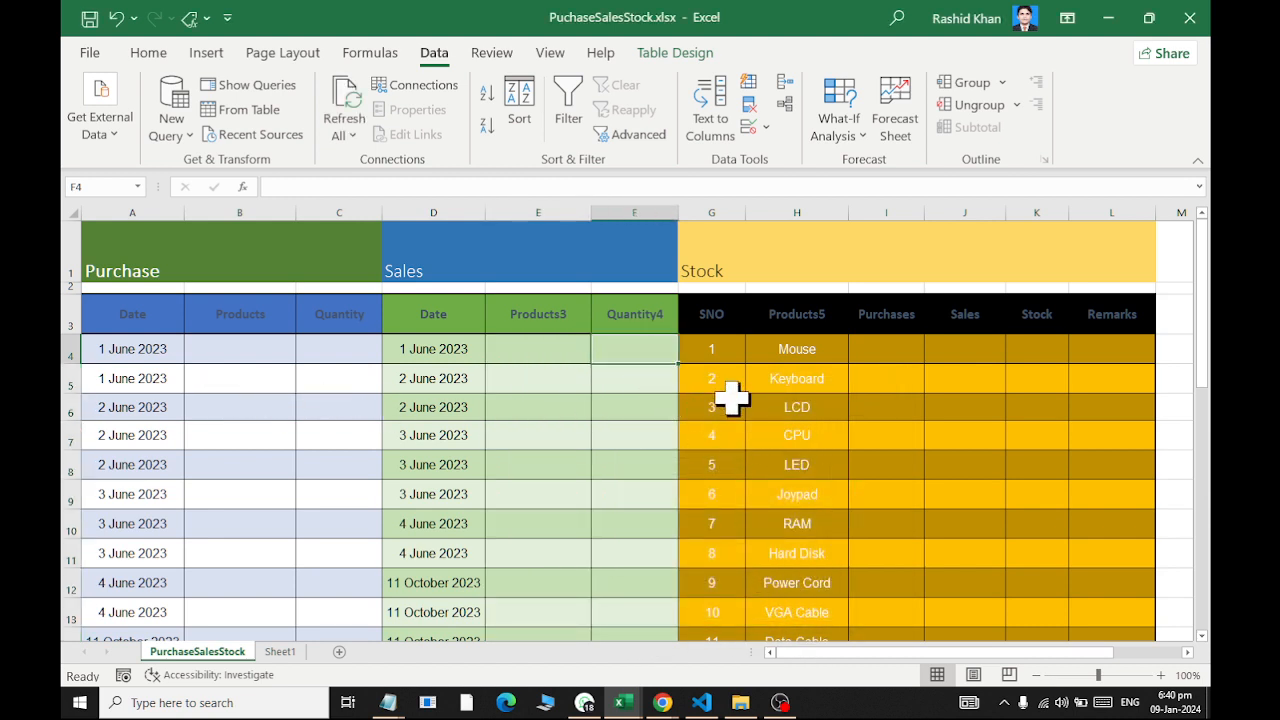
# Examine the Stock, Sales and Purchase sections and the stock table's empty Purchases, Sales and Stock columns
pyautogui.moveTo(708, 351); pyautogui.dragTo(801, 385)
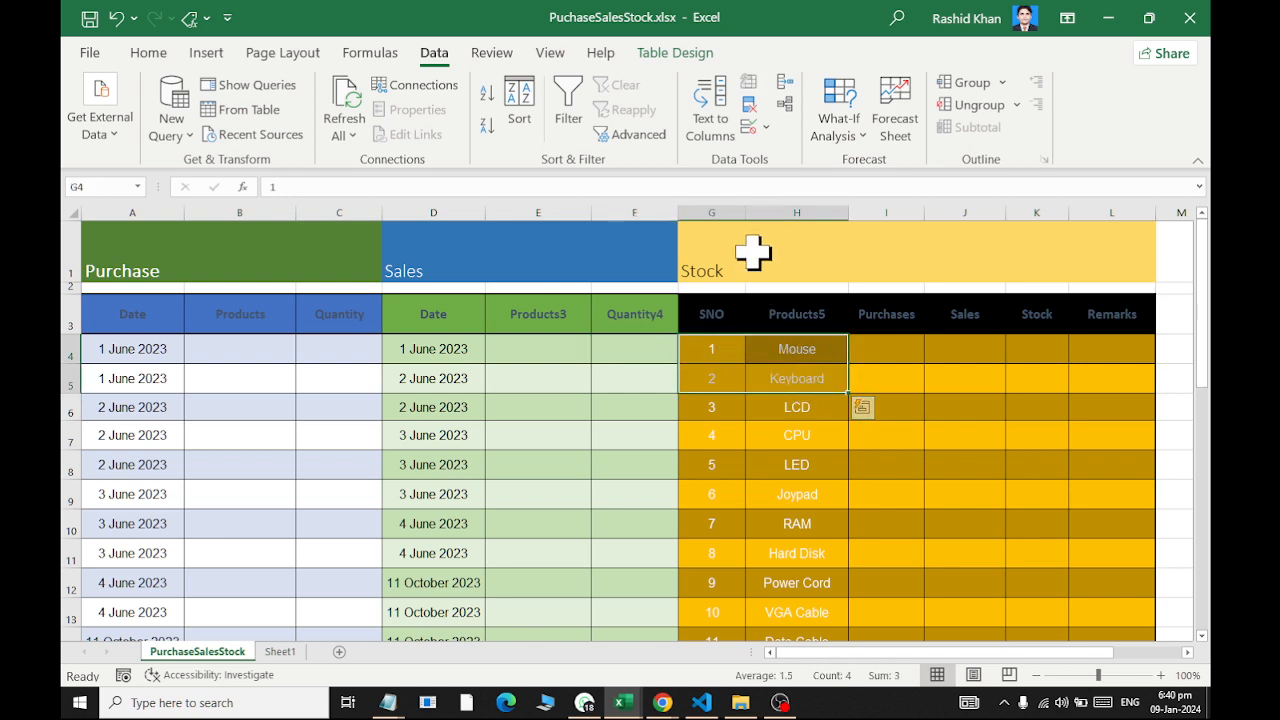
pyautogui.moveTo(749, 251); pyautogui.dragTo(1086, 257)
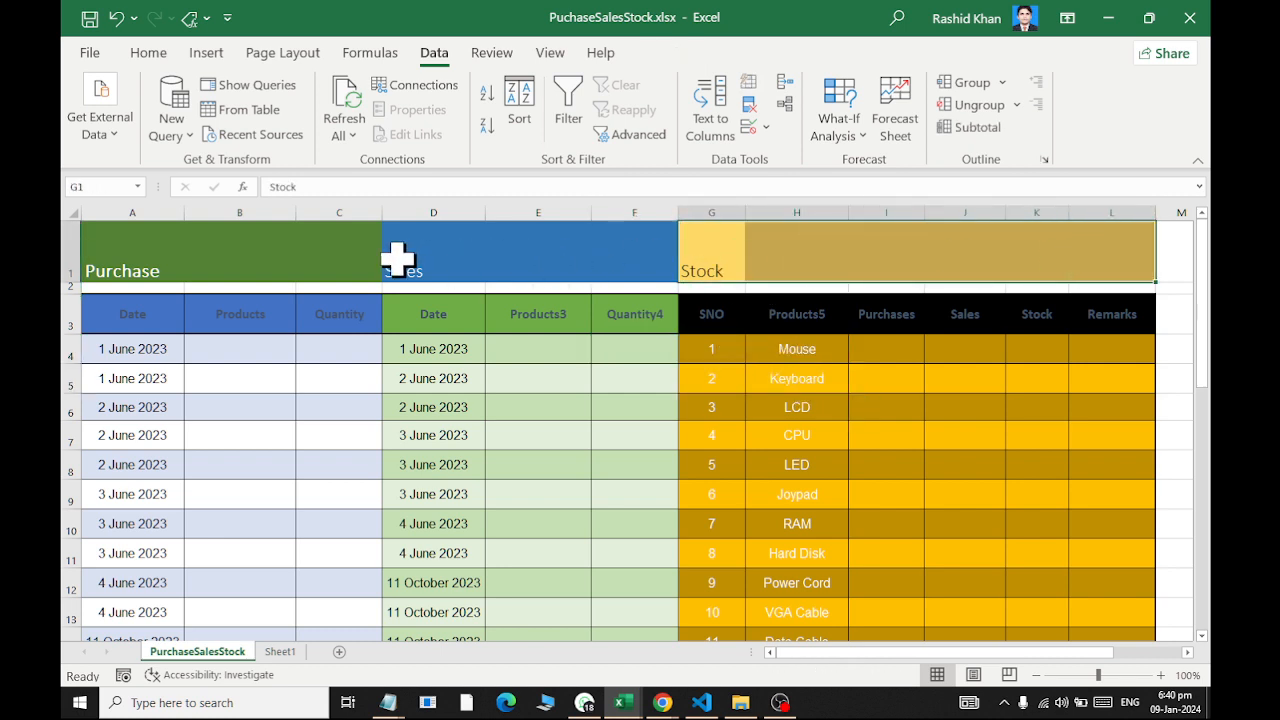
pyautogui.moveTo(394, 257); pyautogui.dragTo(646, 263)
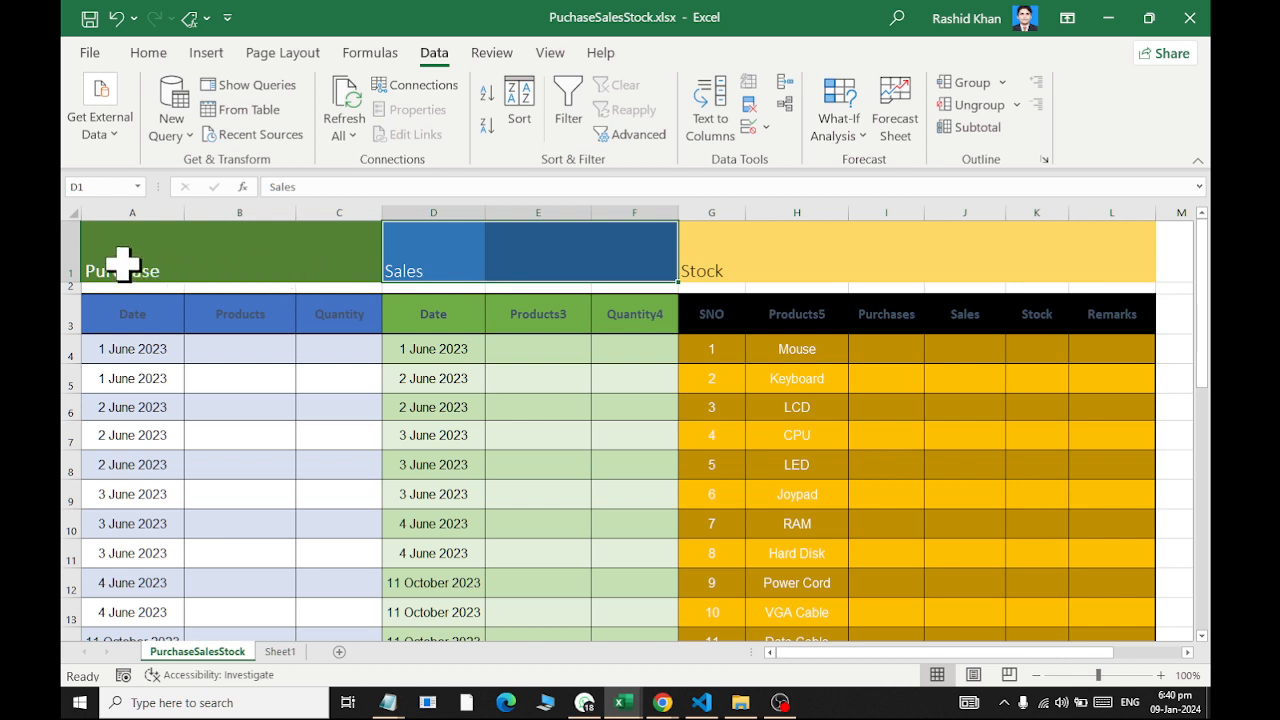
pyautogui.moveTo(120, 263); pyautogui.dragTo(322, 280)
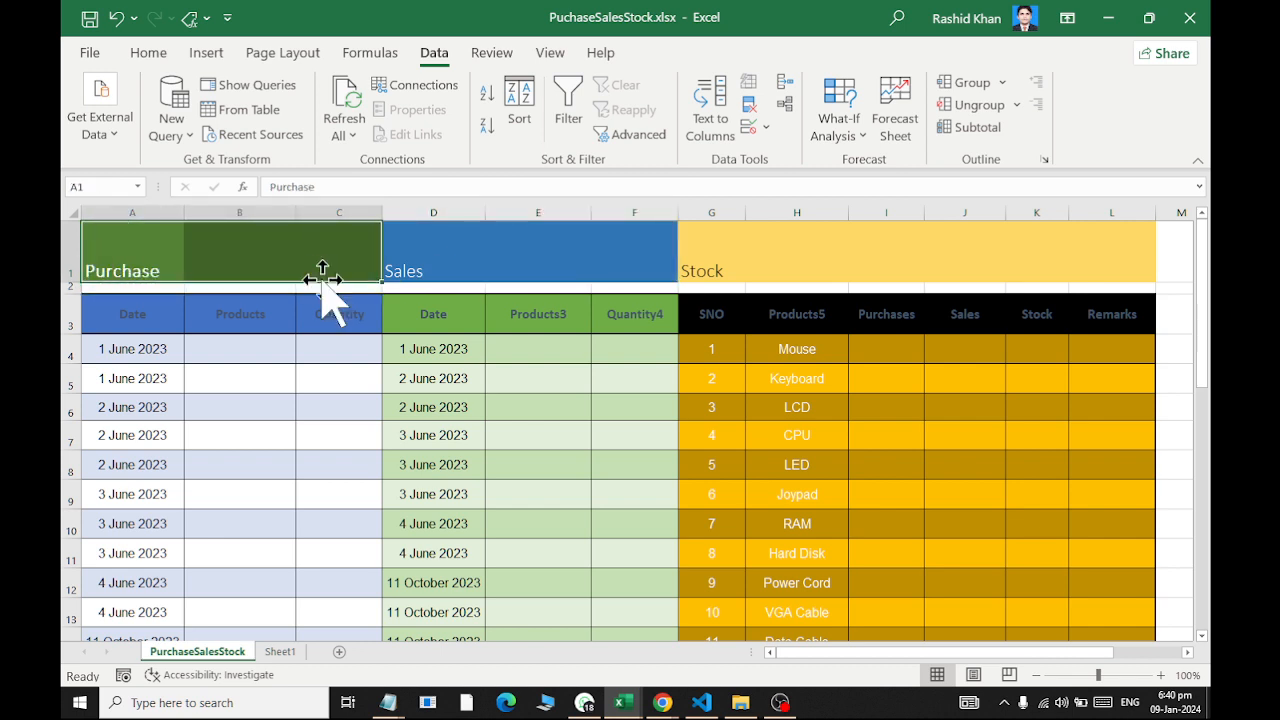
pyautogui.click(221, 355)
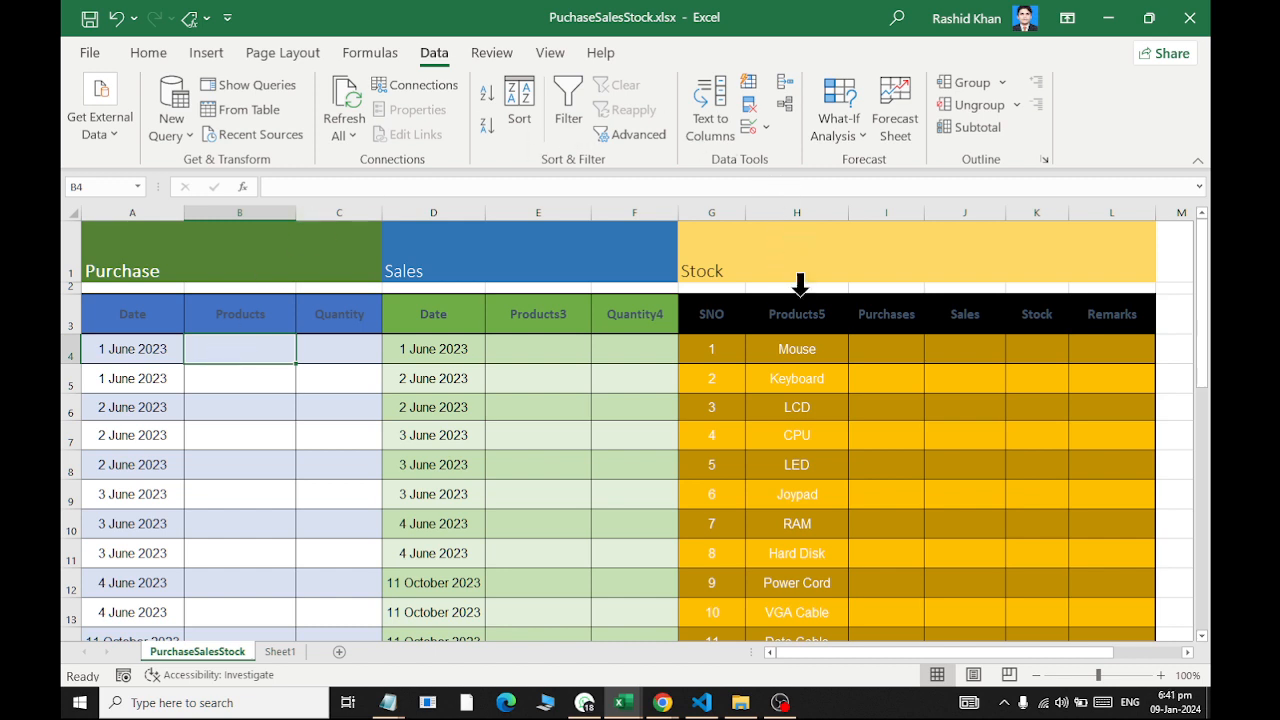
pyautogui.click(803, 348)
pyautogui.click(870, 352)
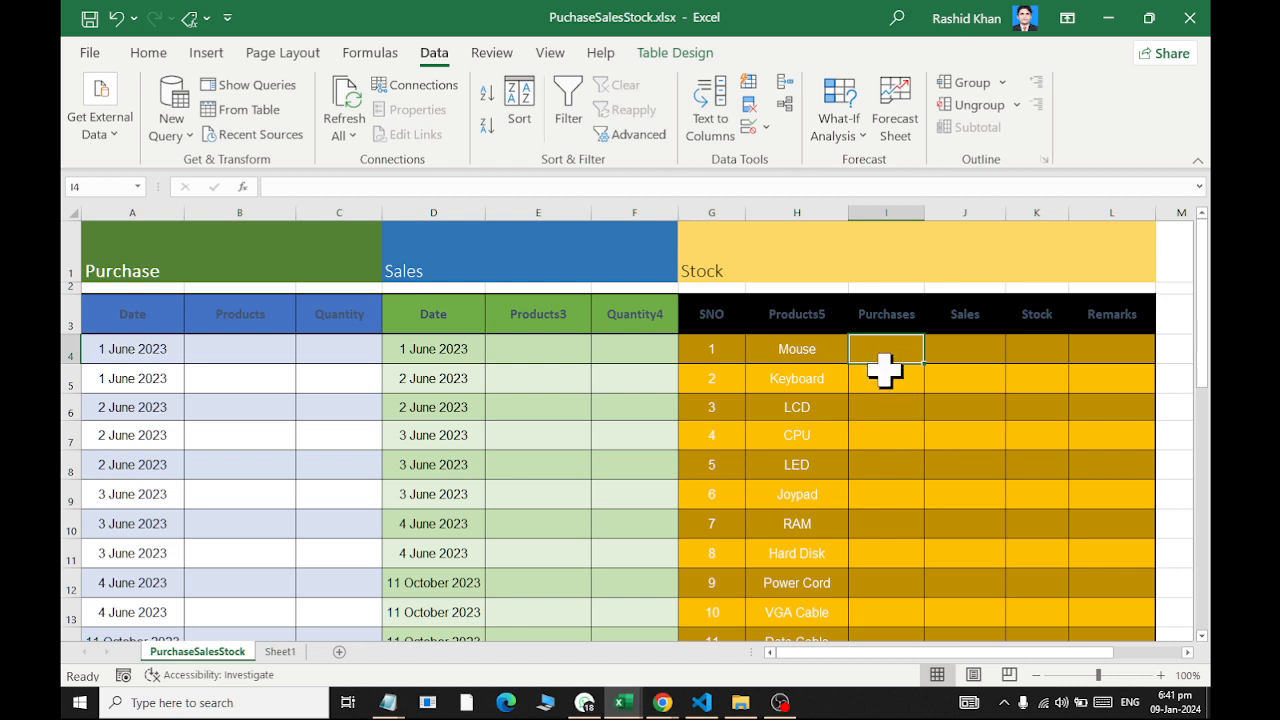
pyautogui.moveTo(223, 345); pyautogui.dragTo(288, 578)
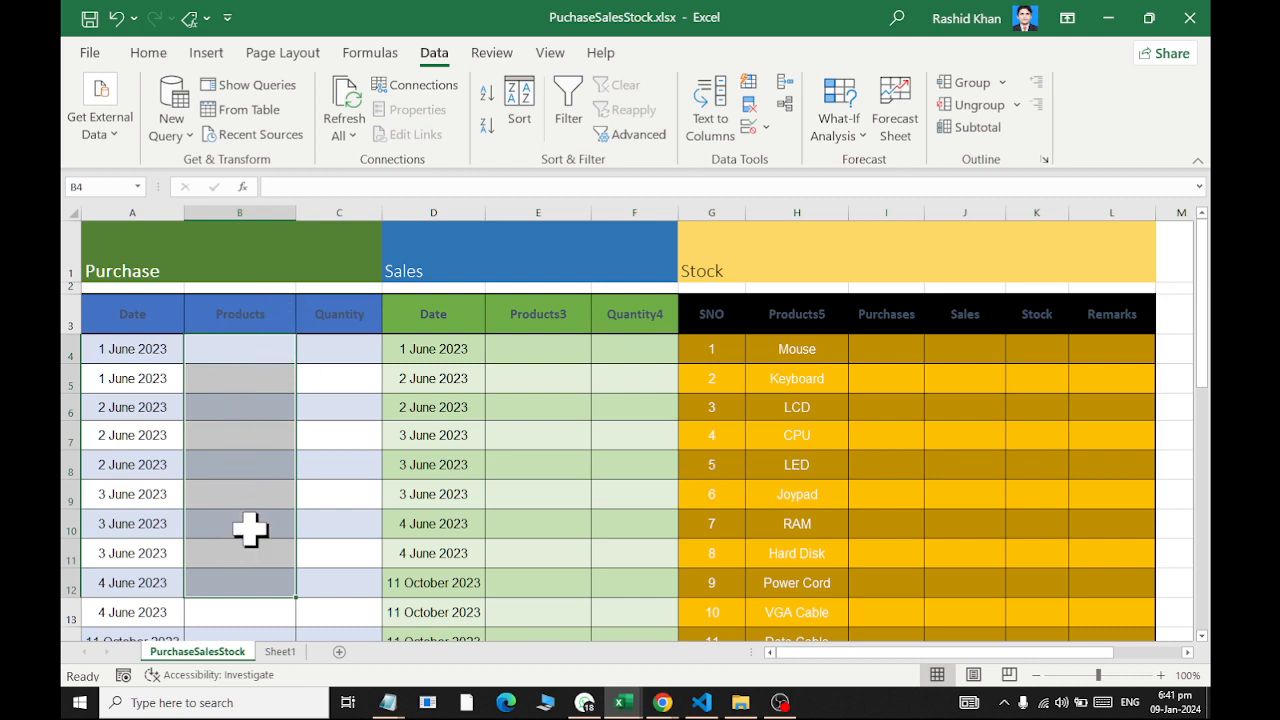
pyautogui.click(884, 370)
pyautogui.click(888, 341)
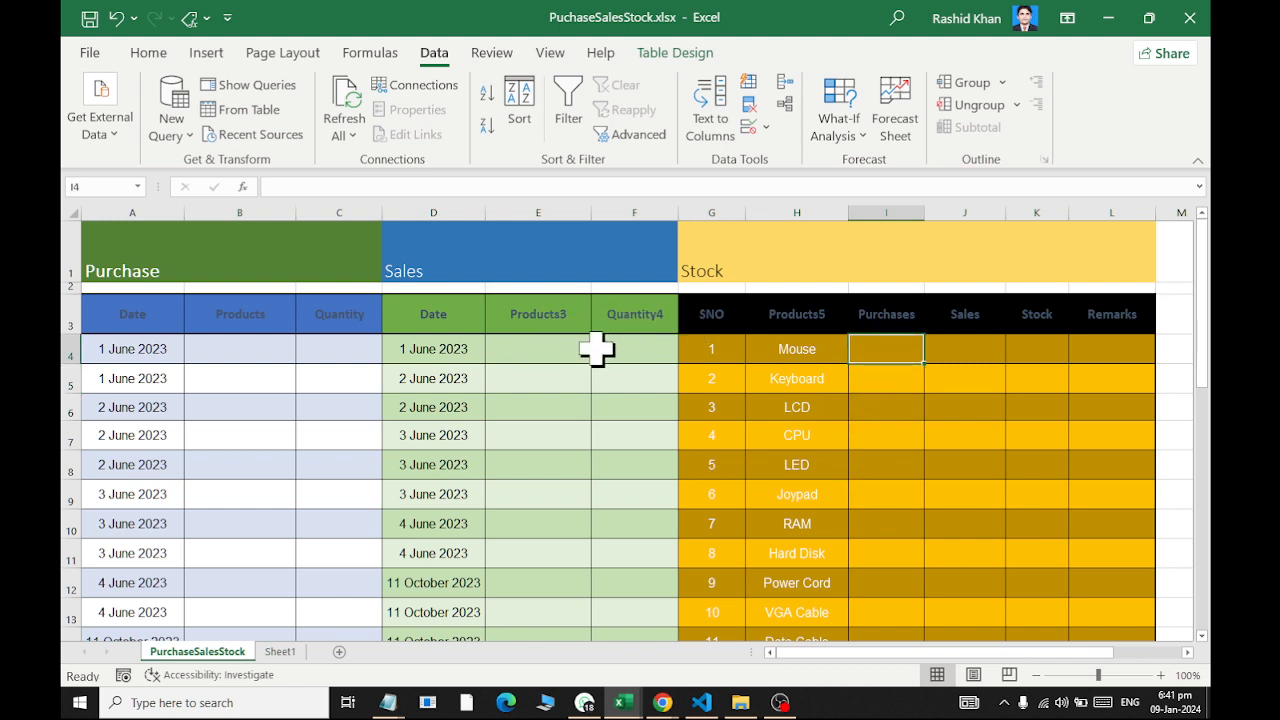
pyautogui.click(965, 362)
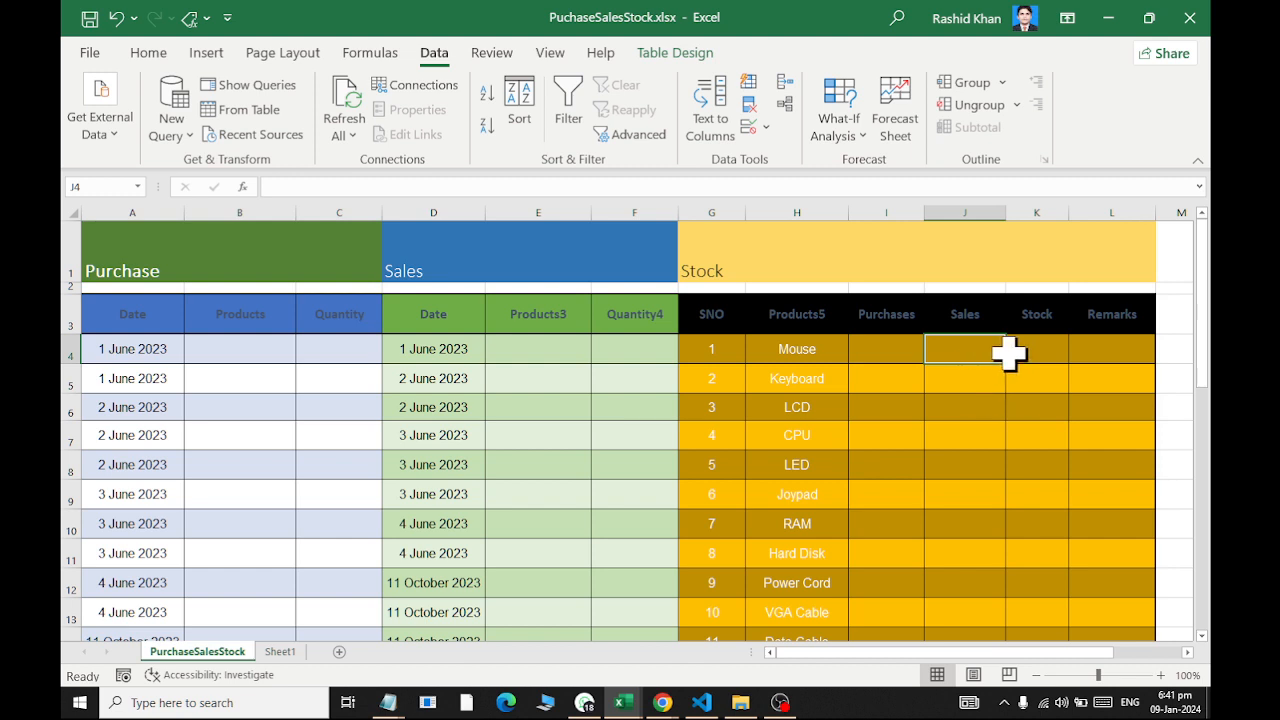
pyautogui.click(880, 355)
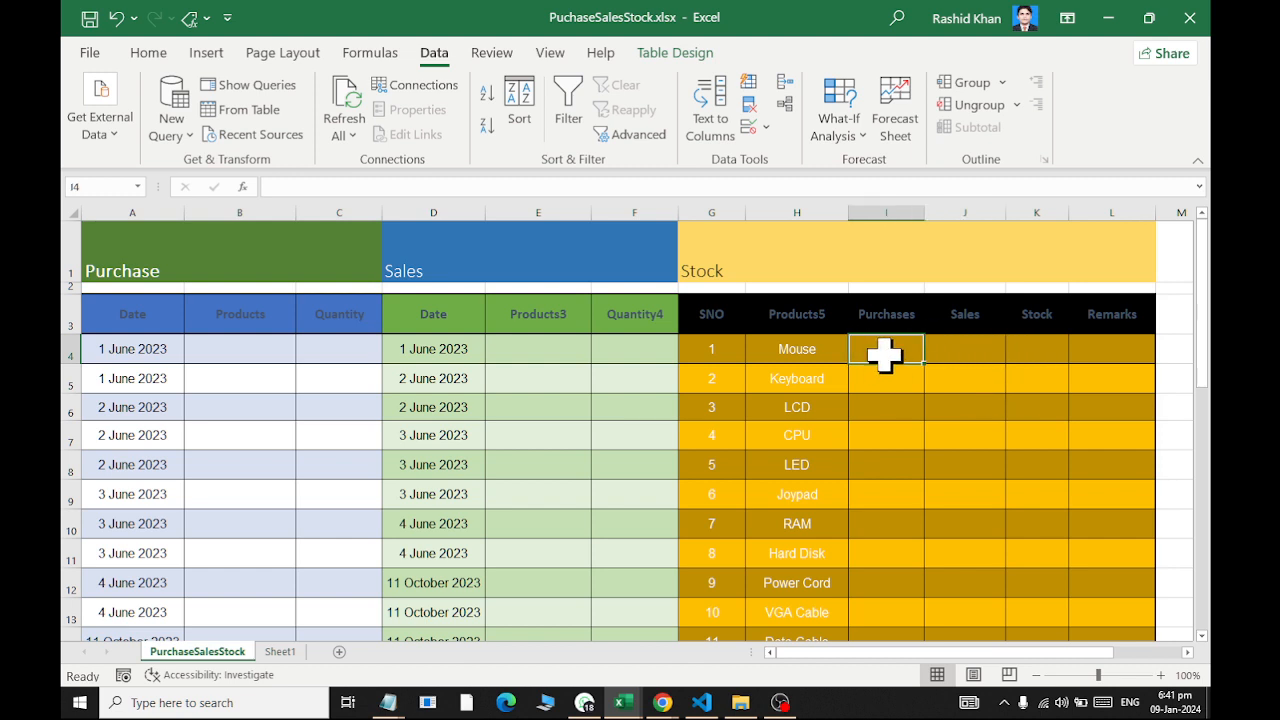
pyautogui.click(975, 350)
pyautogui.click(1040, 352)
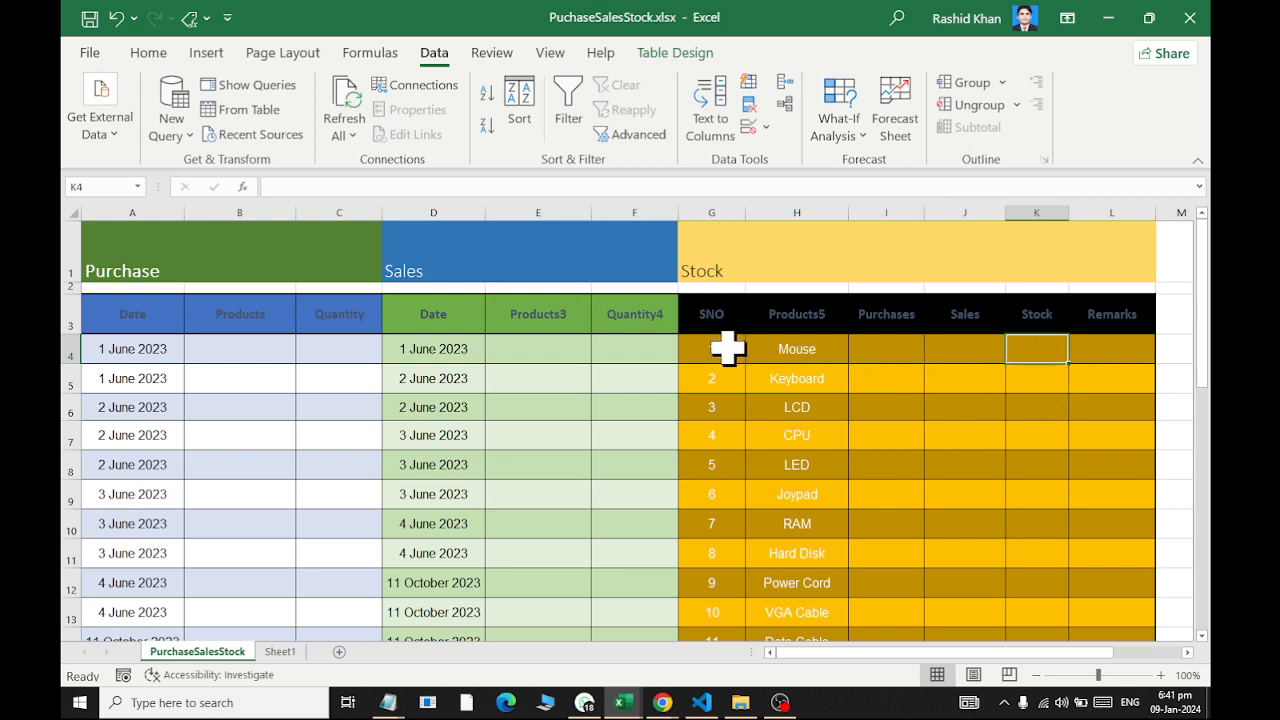
# Review the stock table's serial numbers and its product list from Mouse to Wifi
pyautogui.moveTo(711, 350); pyautogui.dragTo(709, 632)
pyautogui.scroll(2, 740, 365)
pyautogui.scroll(1, 760, 370)
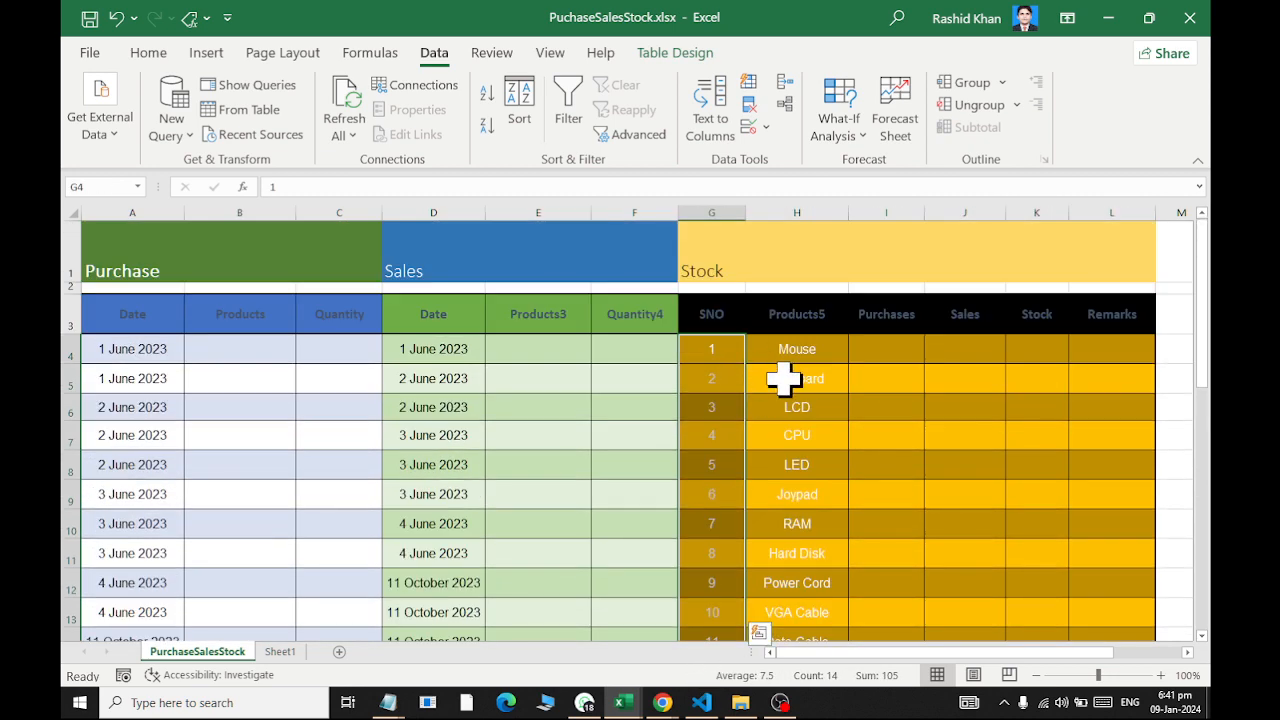
pyautogui.moveTo(790, 350); pyautogui.dragTo(811, 494)
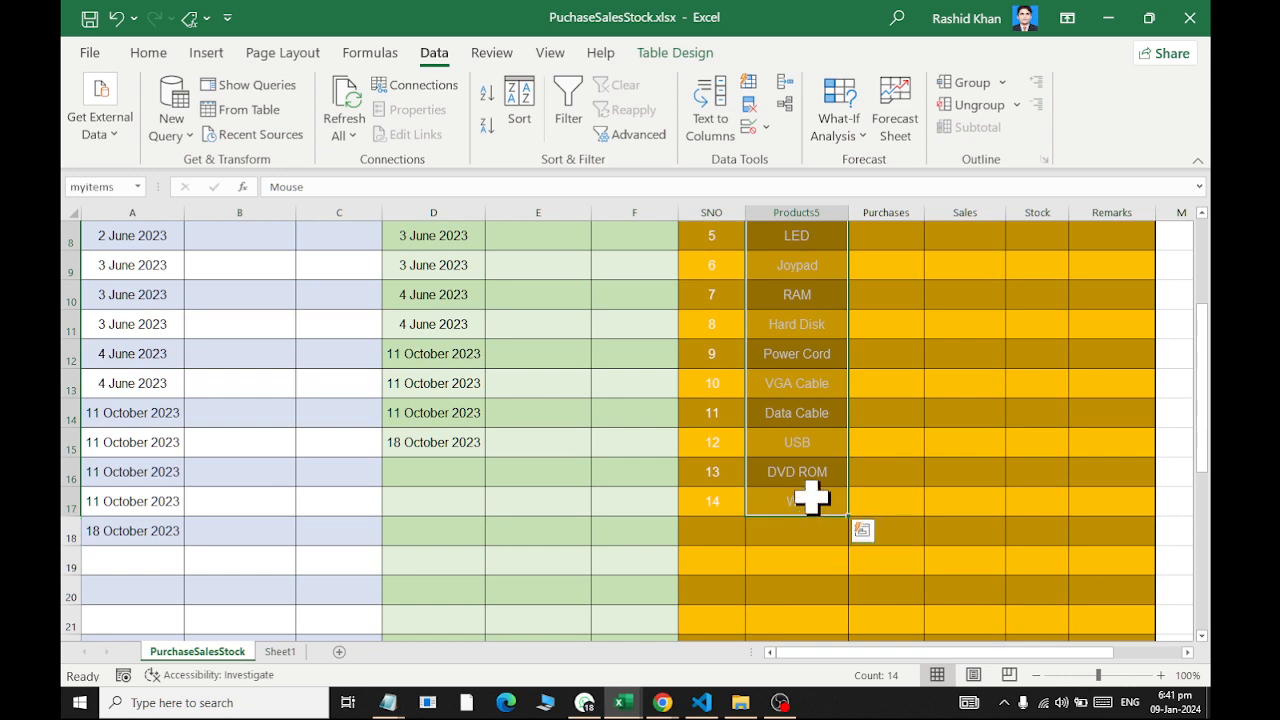
pyautogui.scroll(3, 777, 394)
pyautogui.moveTo(718, 340); pyautogui.dragTo(1086, 608)
pyautogui.scroll(6, 918, 407)
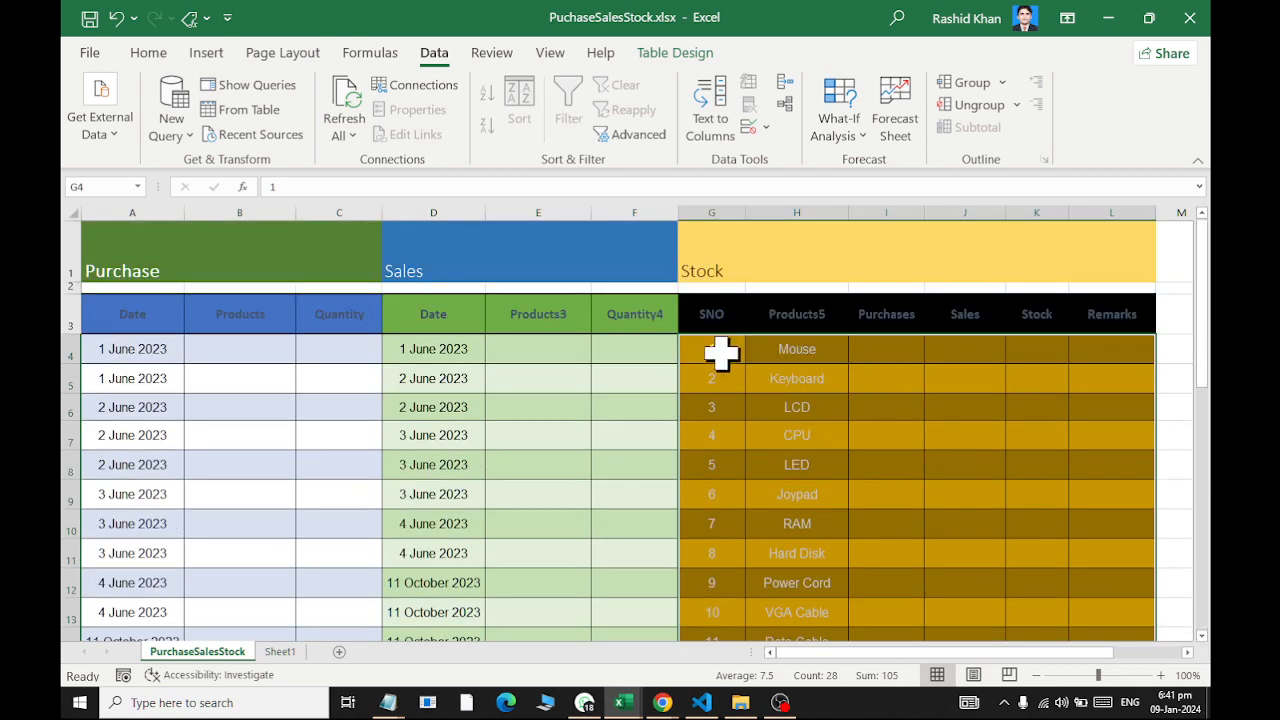
# Format the stock table's serial numbers and product names as bold with font size 14
pyautogui.moveTo(718, 350); pyautogui.dragTo(814, 591)
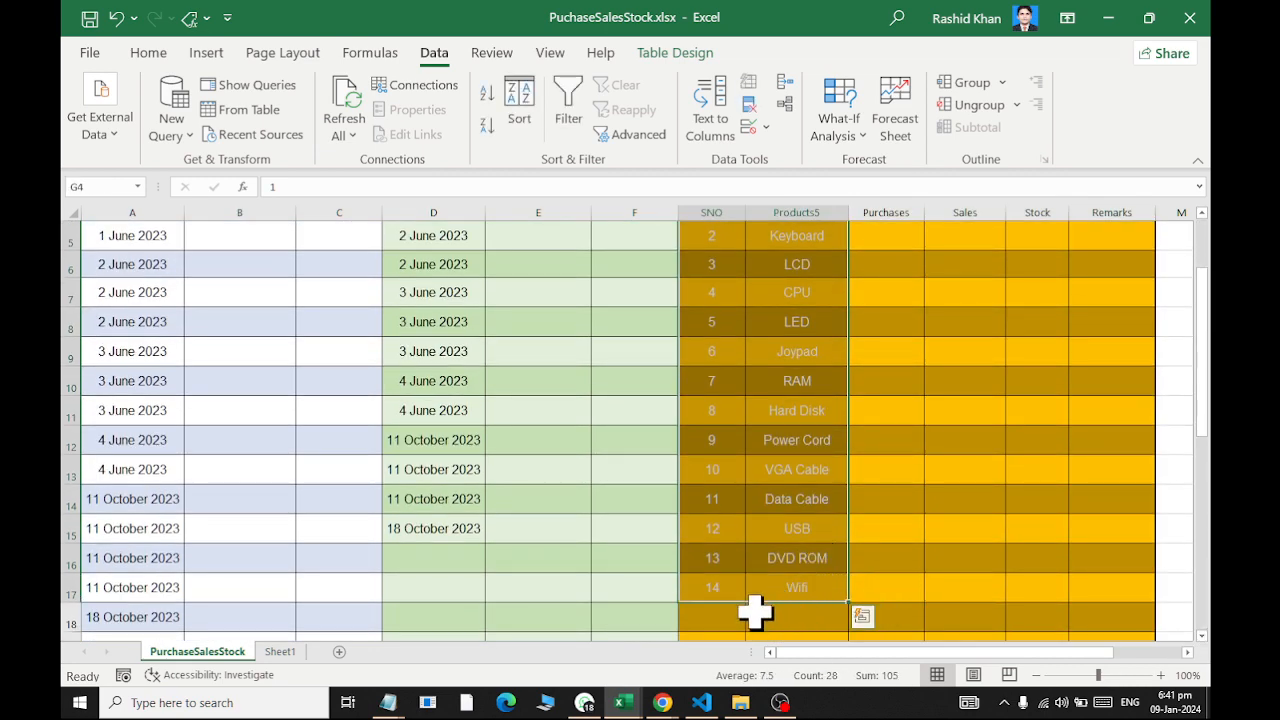
pyautogui.click(148, 52)
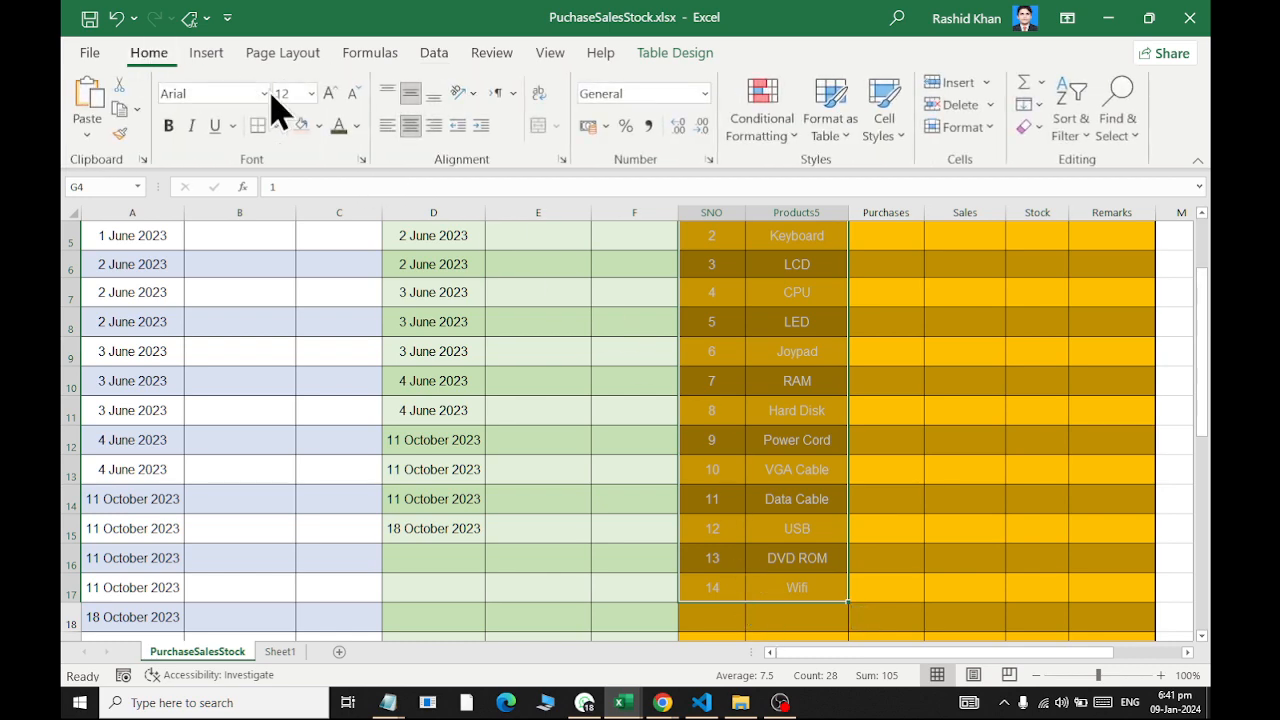
pyautogui.click(168, 125)
pyautogui.click(329, 93)
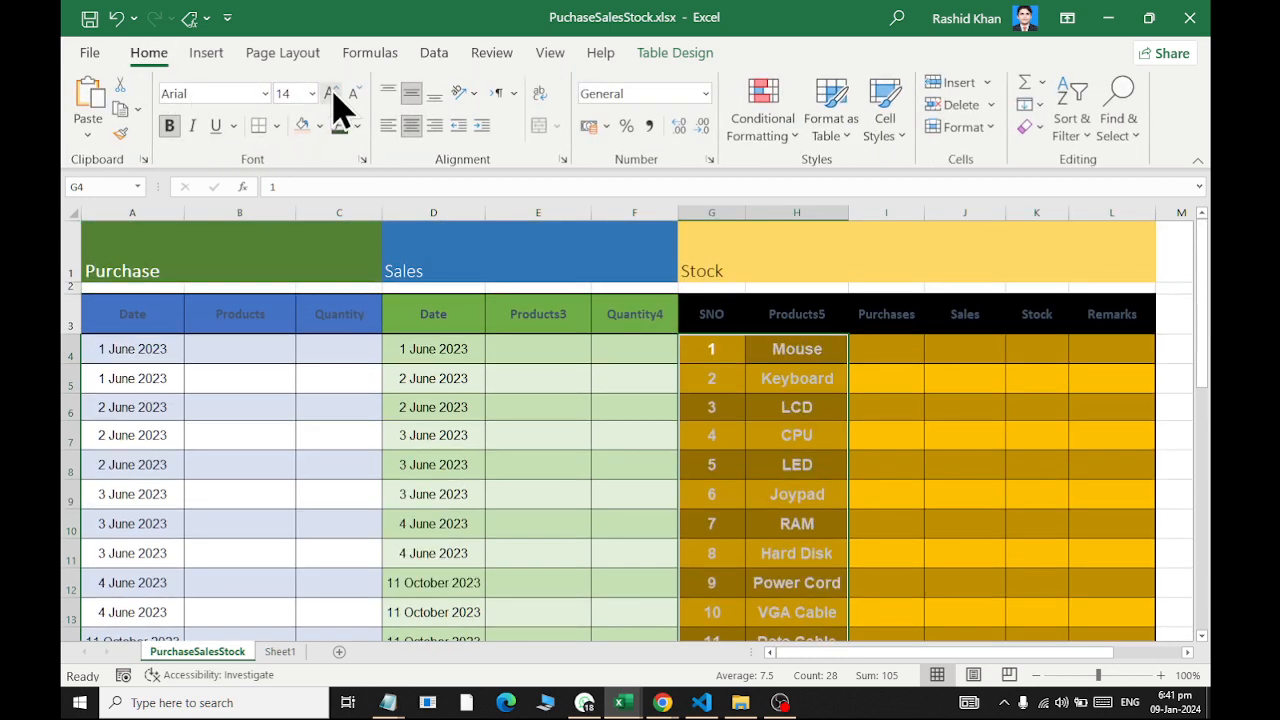
pyautogui.click(540, 430)
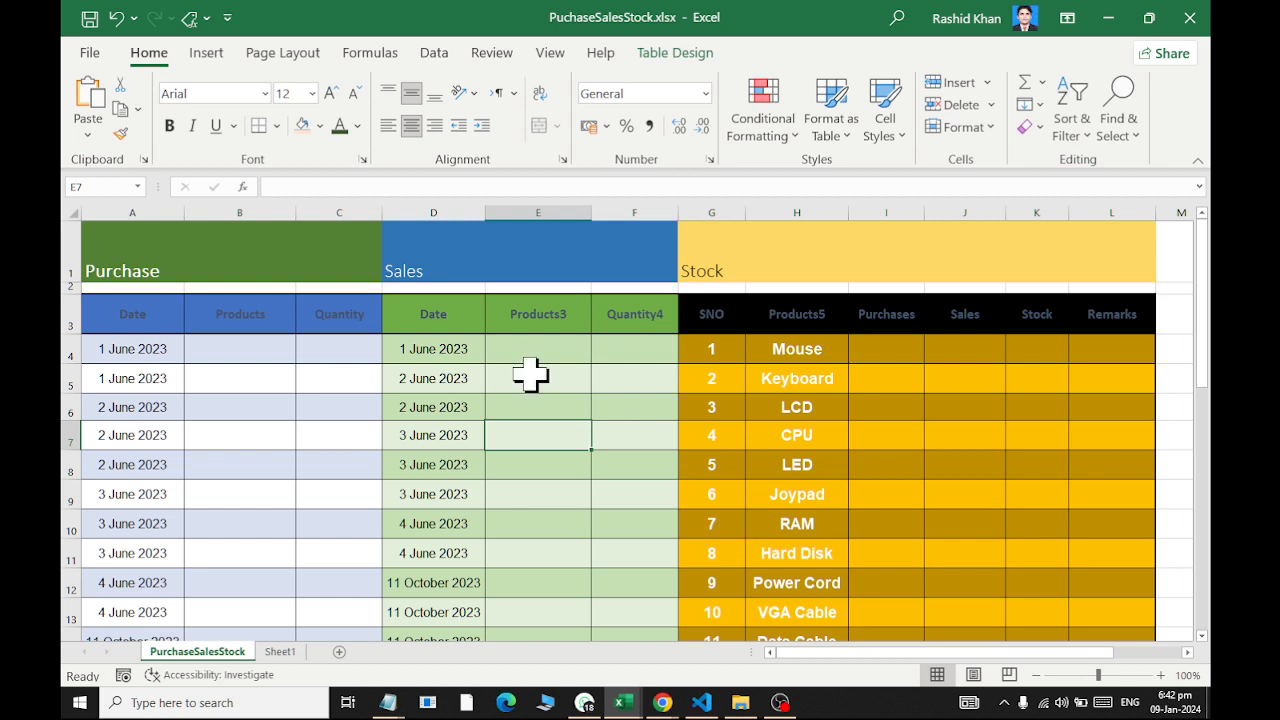
pyautogui.moveTo(223, 355); pyautogui.dragTo(240, 494)
pyautogui.moveTo(537, 349)
pyautogui.mouseDown()
pyautogui.moveTo(557, 457)
pyautogui.moveTo(551, 369)
pyautogui.mouseUp()
pyautogui.click(794, 357)
pyautogui.moveTo(801, 407); pyautogui.dragTo(797, 500)
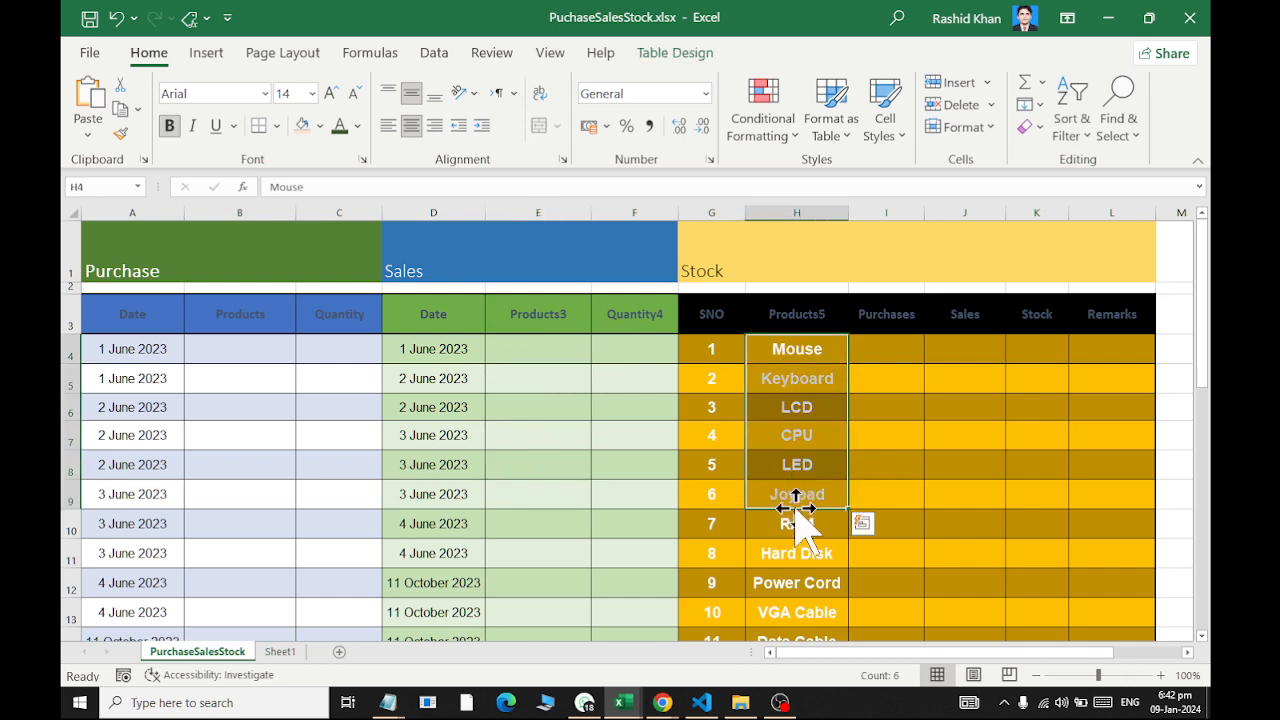
pyautogui.click(220, 346)
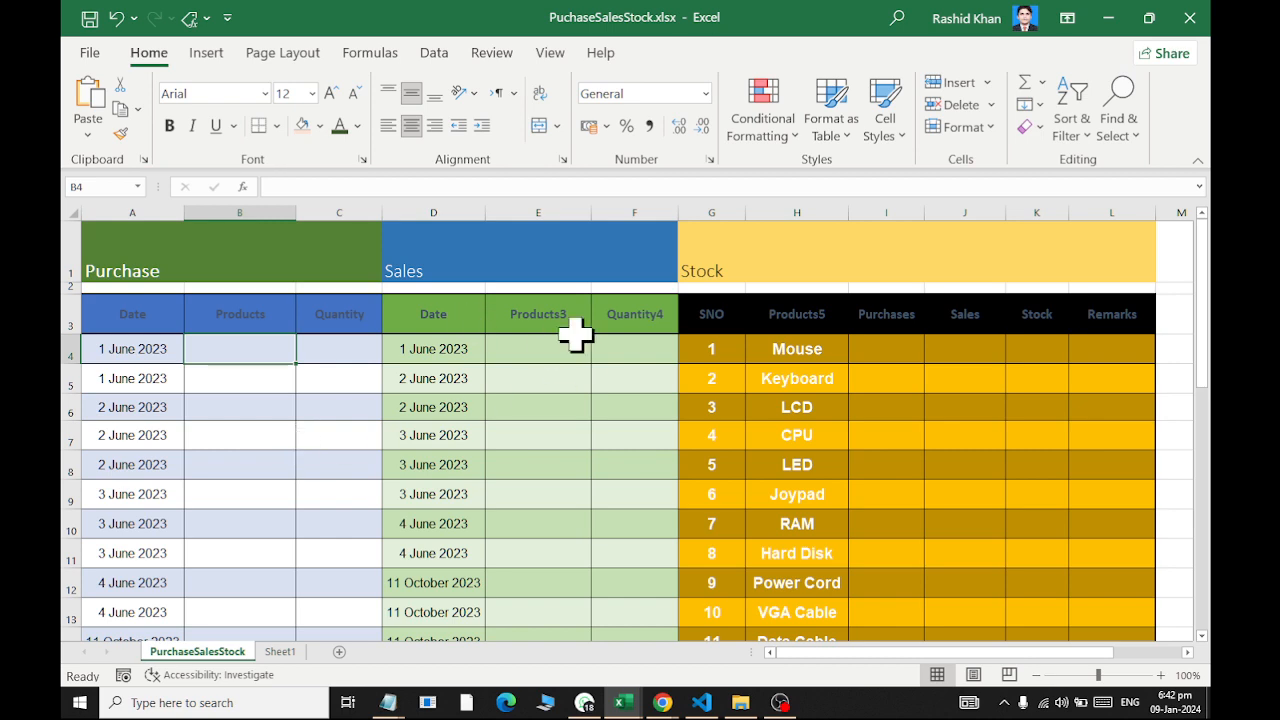
# Define the workbook-scoped name myitems for the stock table's product names, cells H4 to H17
pyautogui.moveTo(820, 357); pyautogui.dragTo(790, 412)
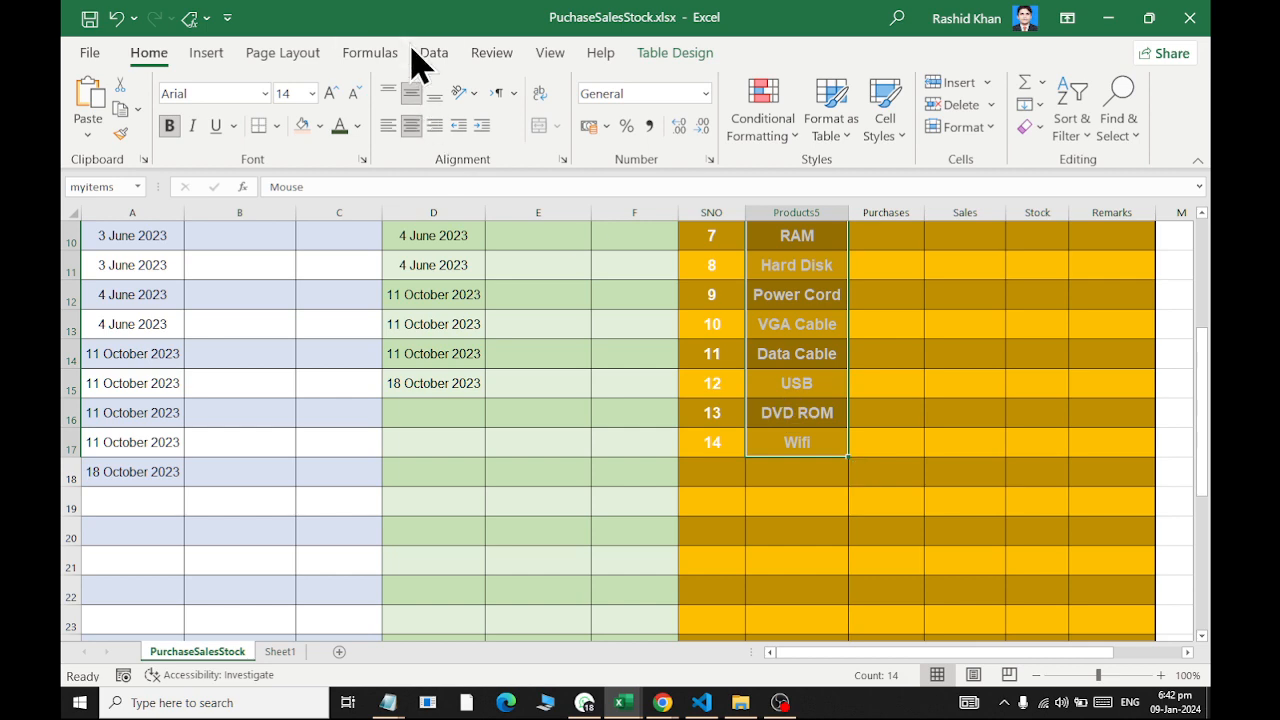
pyautogui.click(433, 54)
pyautogui.click(378, 55)
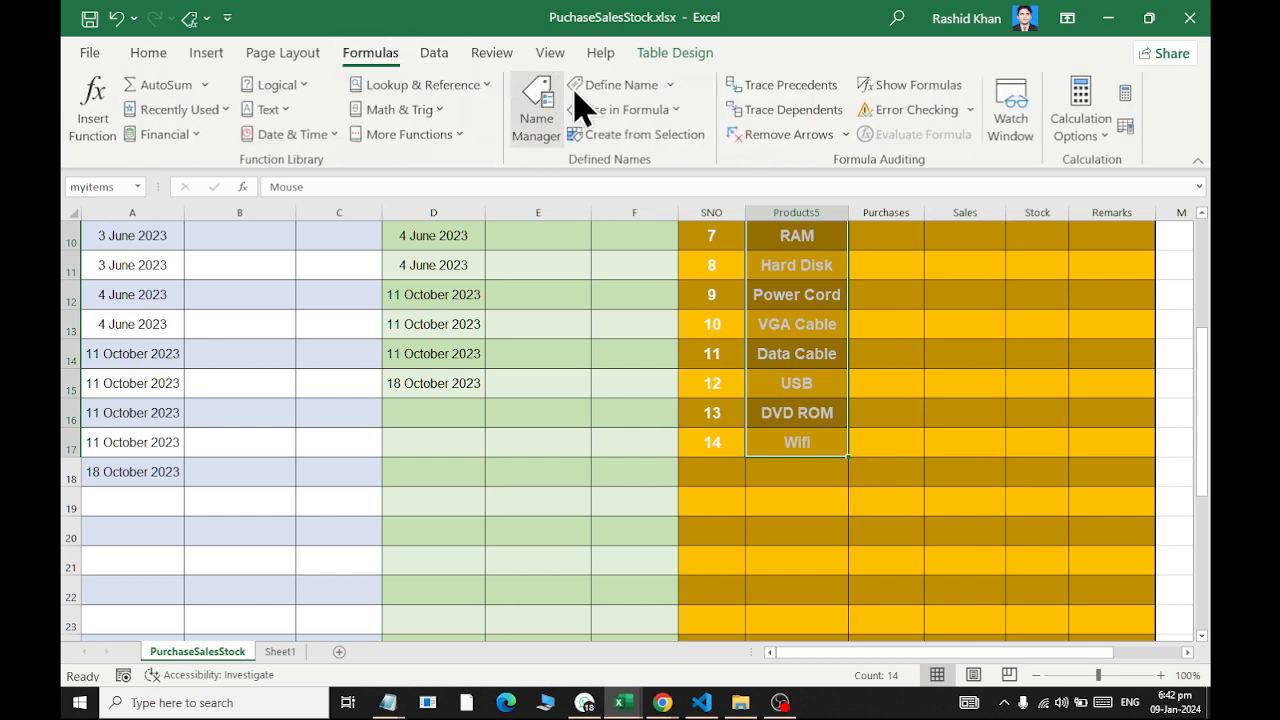
pyautogui.click(600, 86)
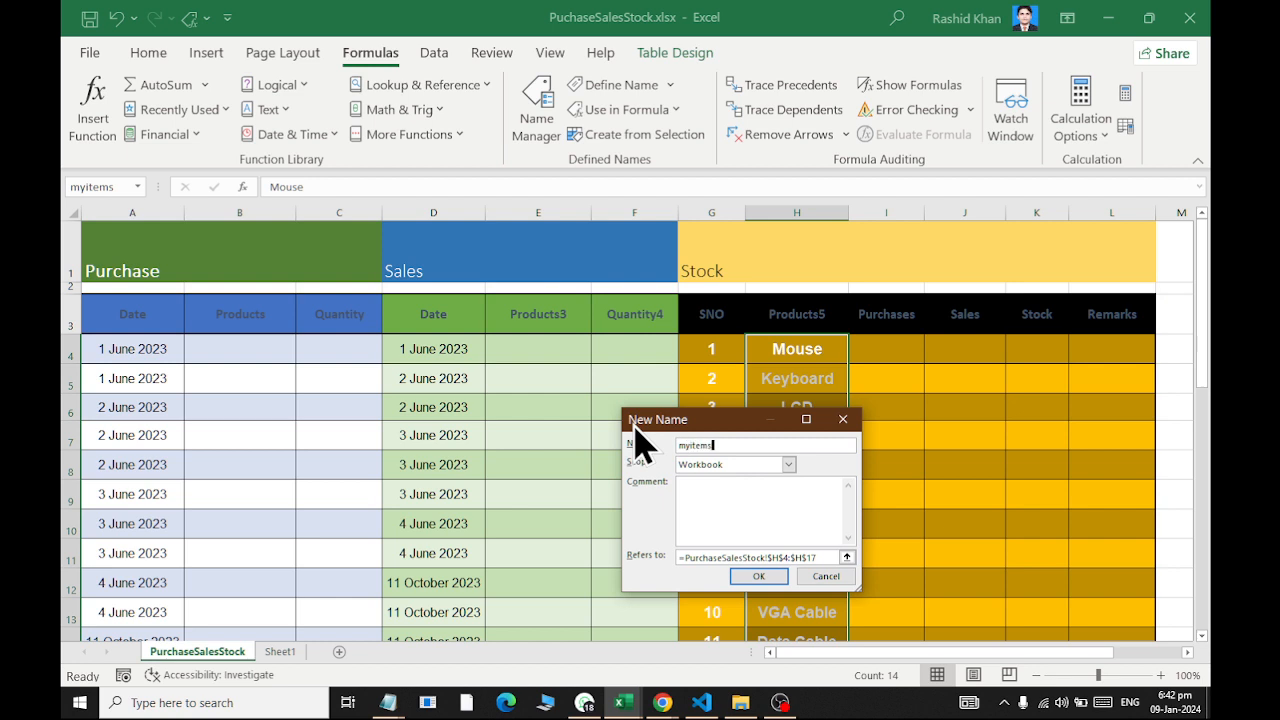
pyautogui.press('Return')
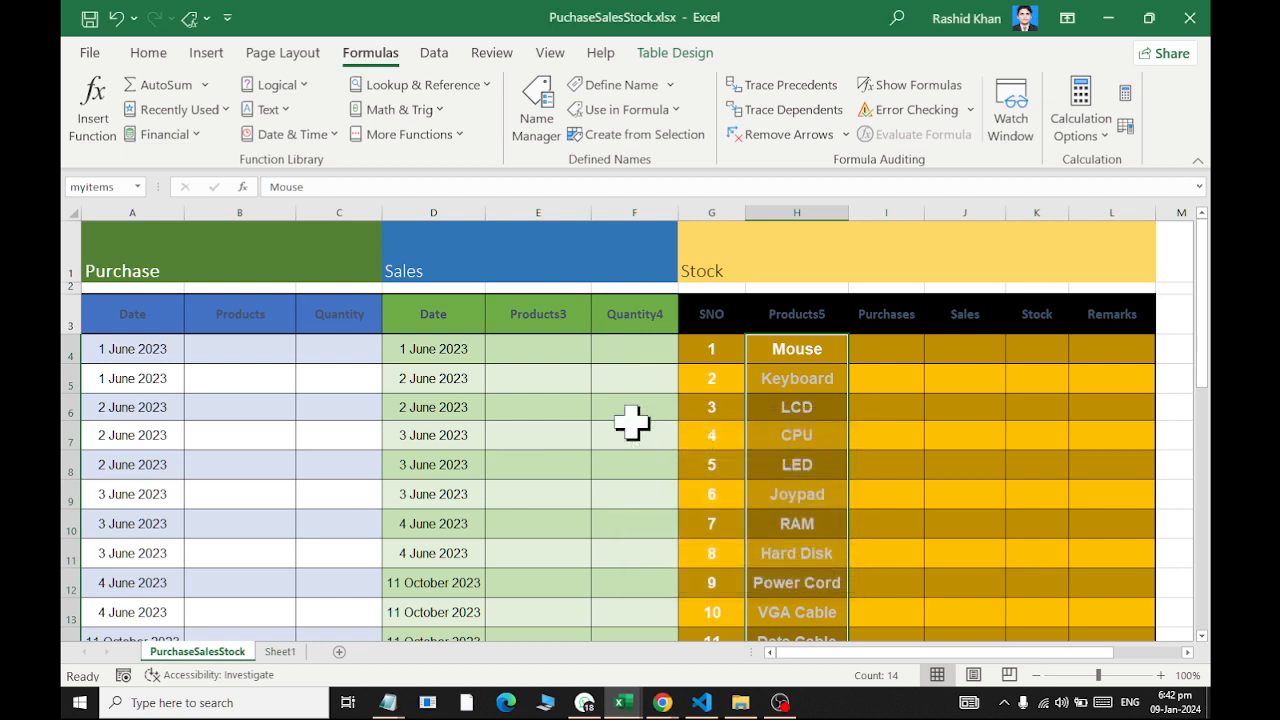
pyautogui.click(806, 378)
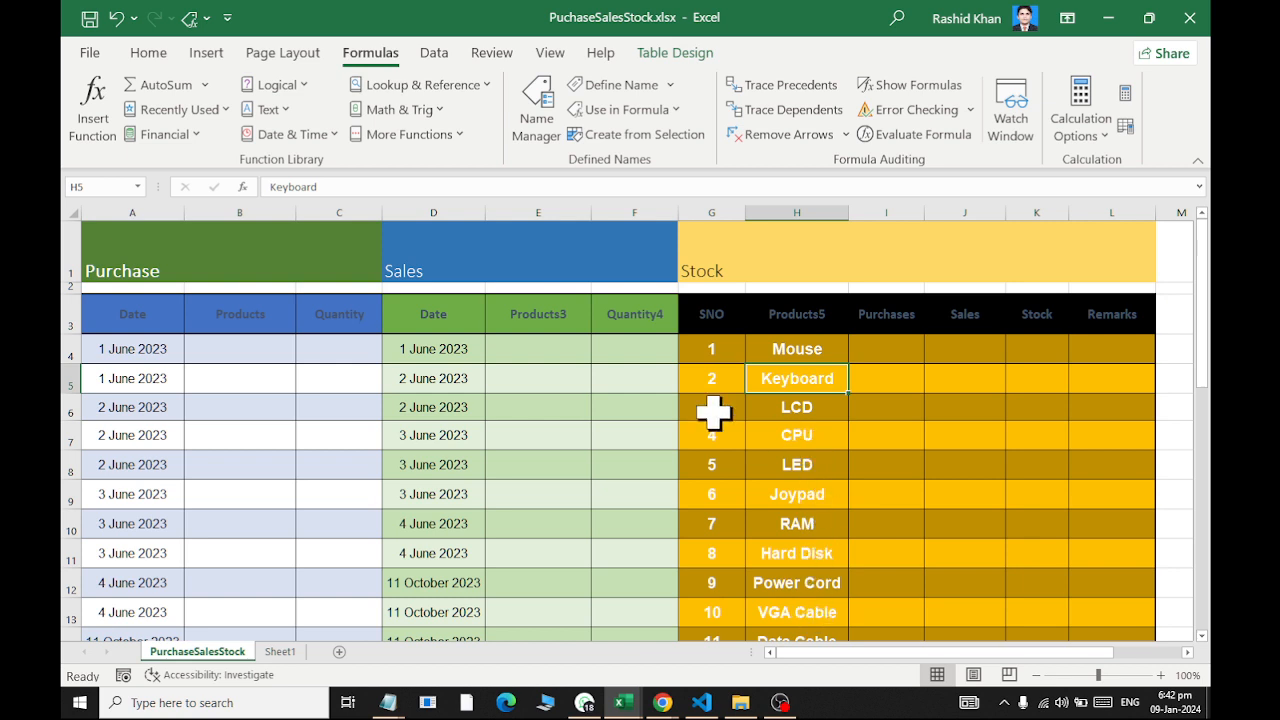
# Add list data validation to the Purchase table's Products column from cell B4 down, using the named range myitems as the source
pyautogui.click(270, 350)
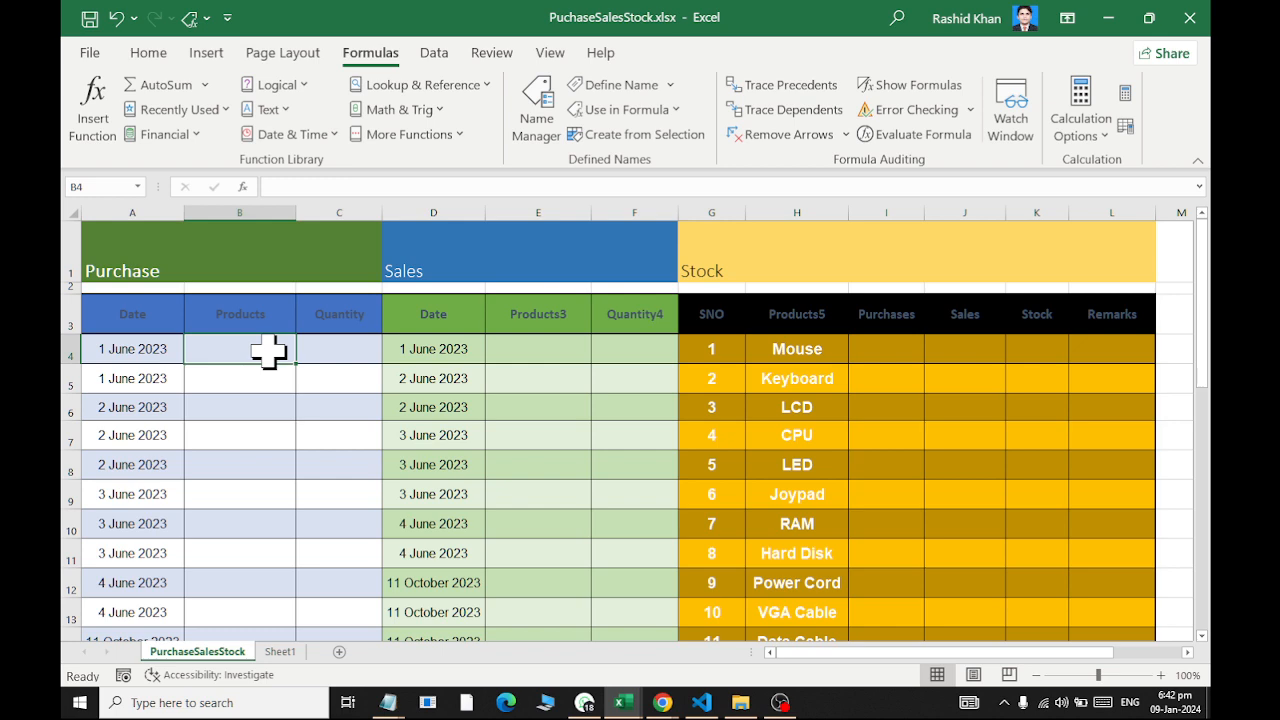
pyautogui.moveTo(251, 349); pyautogui.dragTo(240, 578)
pyautogui.scroll(6, 310, 259)
pyautogui.scroll(1, 310, 259)
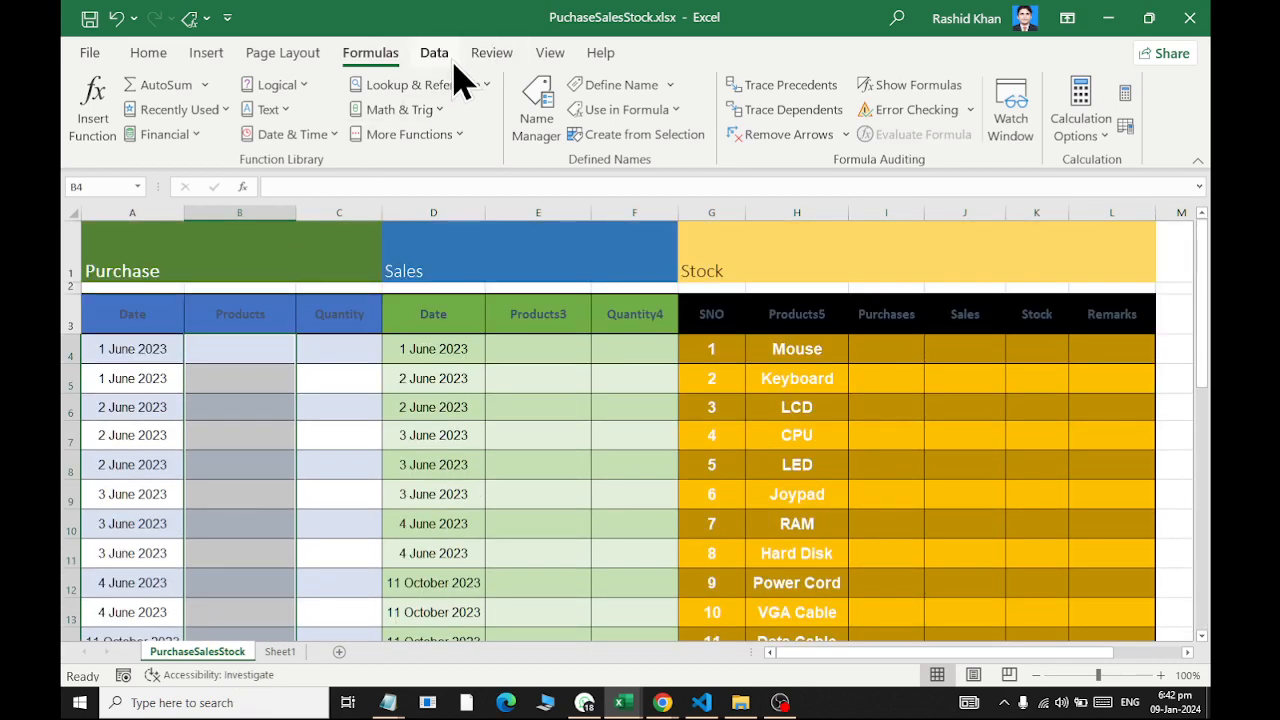
pyautogui.click(436, 55)
pyautogui.click(766, 127)
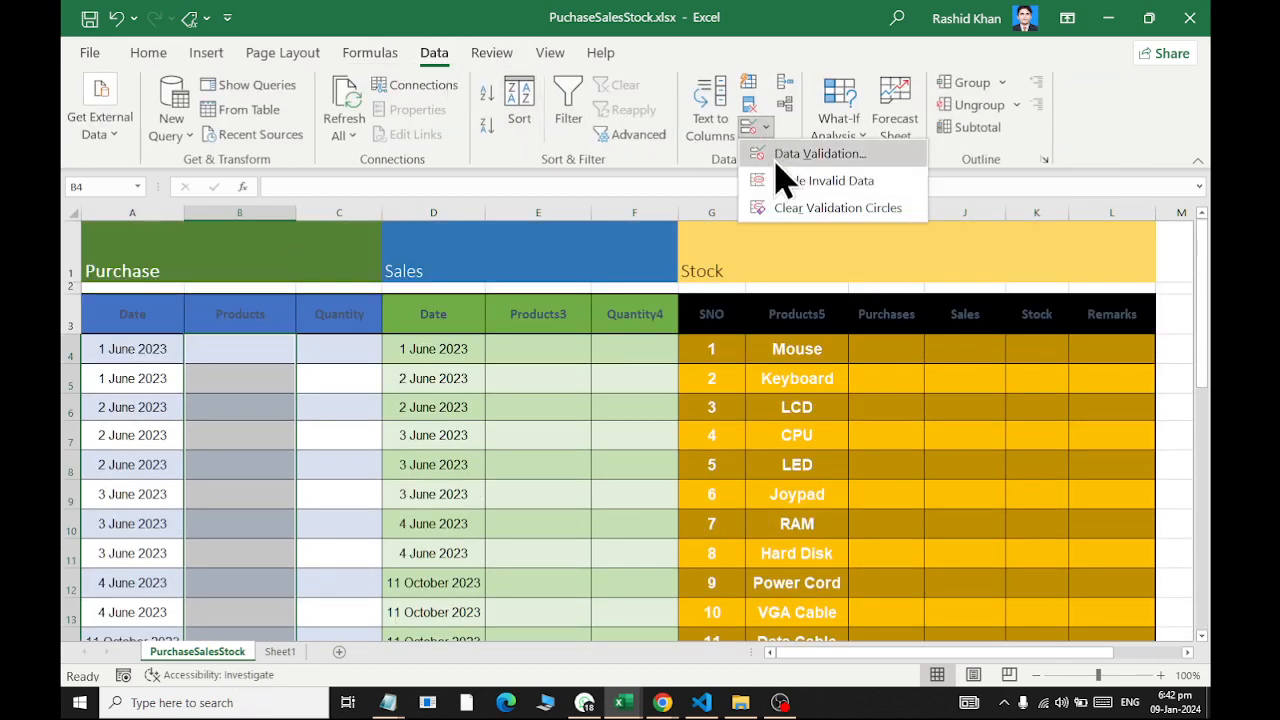
pyautogui.click(755, 156)
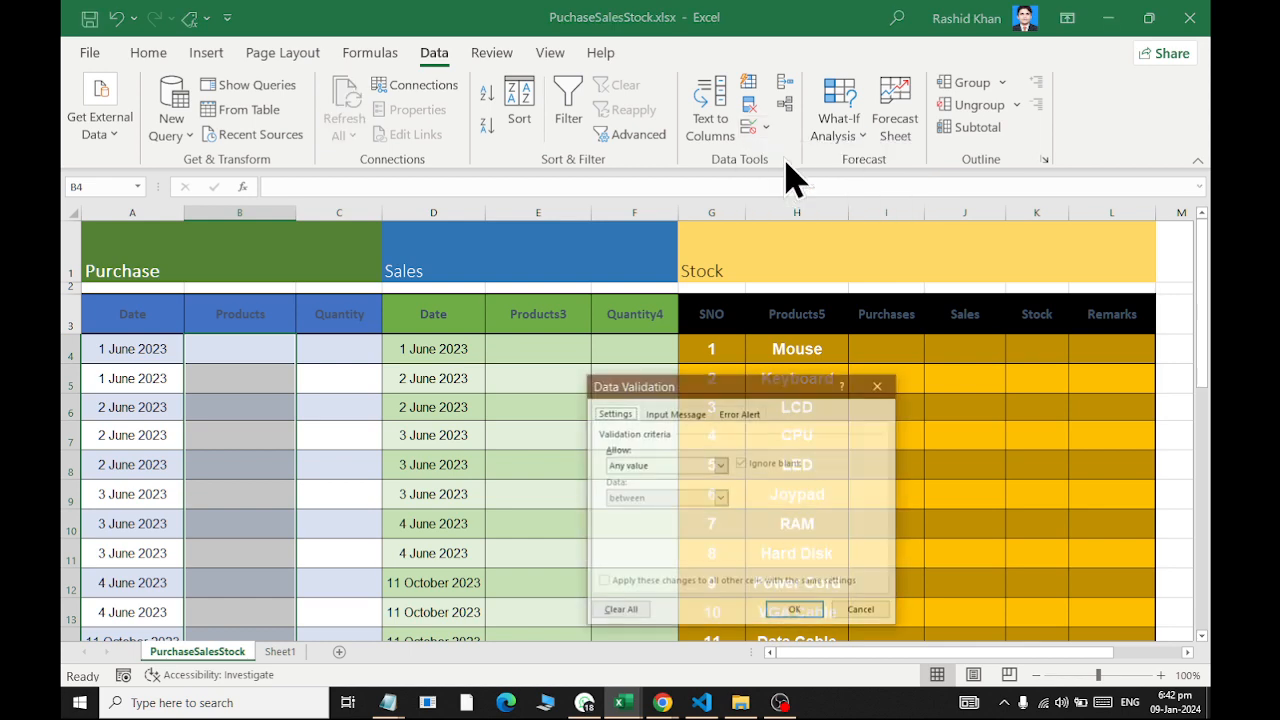
pyautogui.click(625, 465)
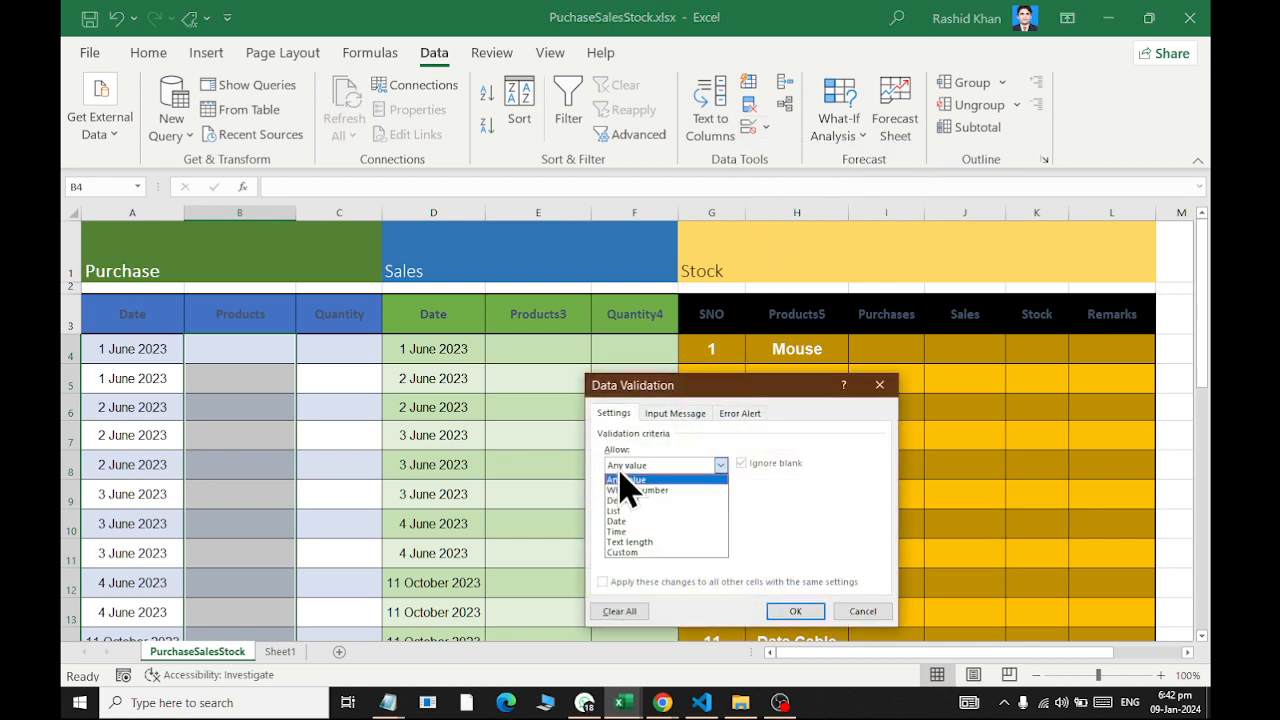
pyautogui.click(625, 511)
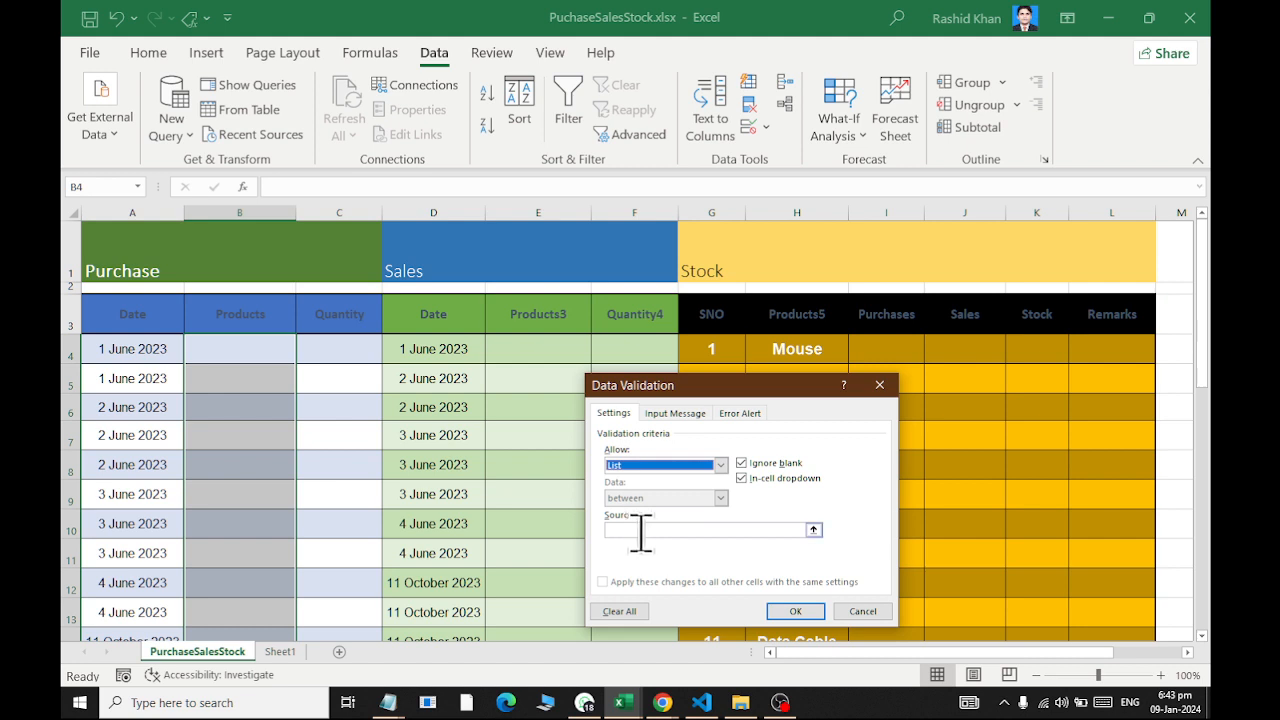
pyautogui.click(638, 531)
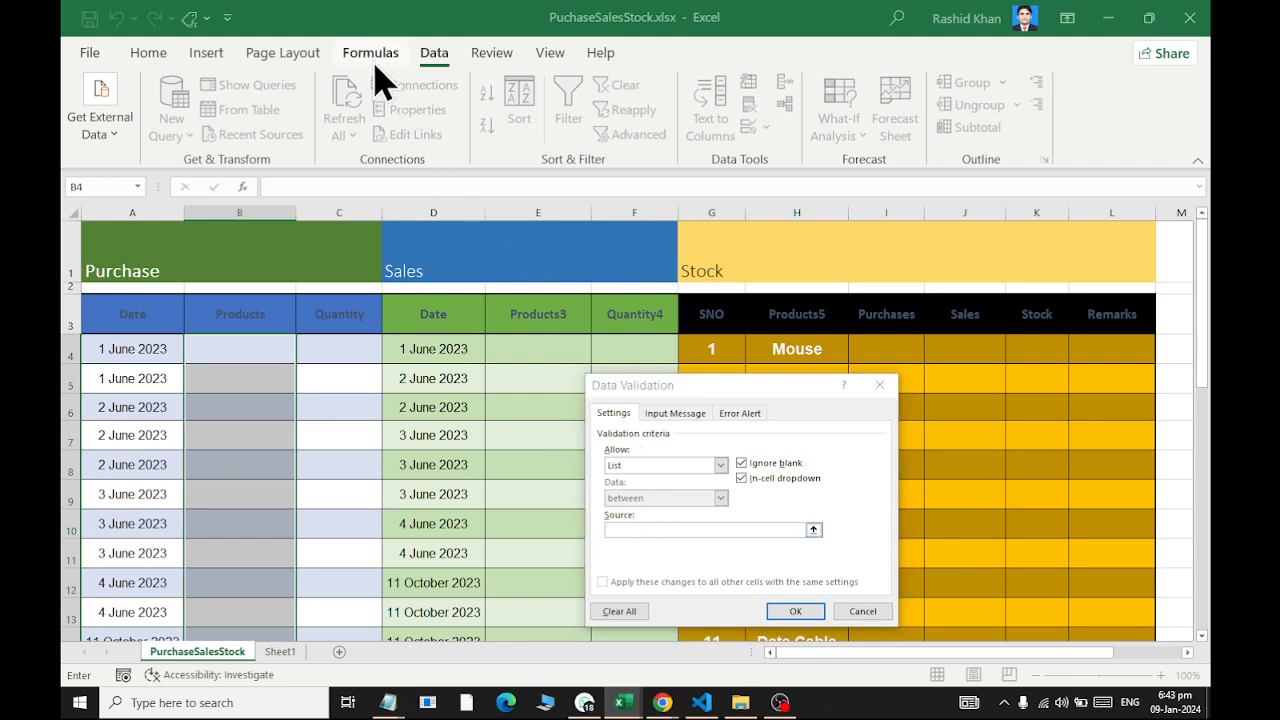
pyautogui.click(370, 52)
pyautogui.click(622, 110)
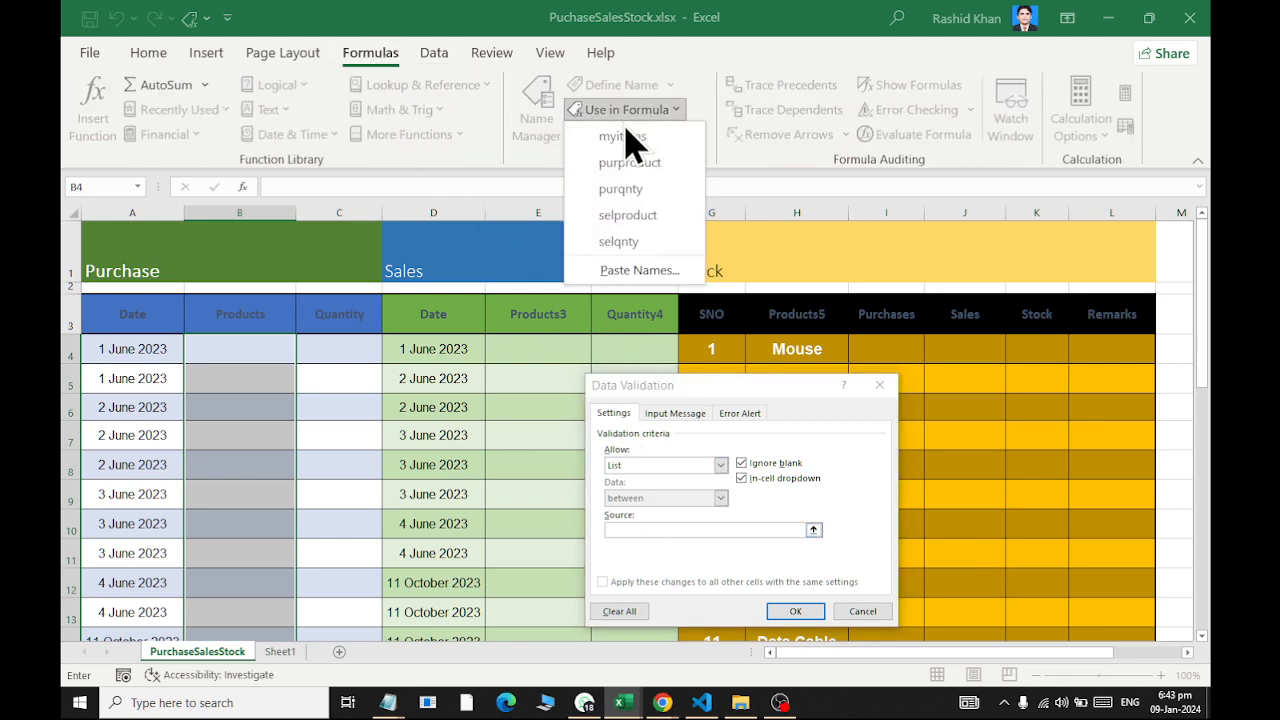
pyautogui.click(668, 140)
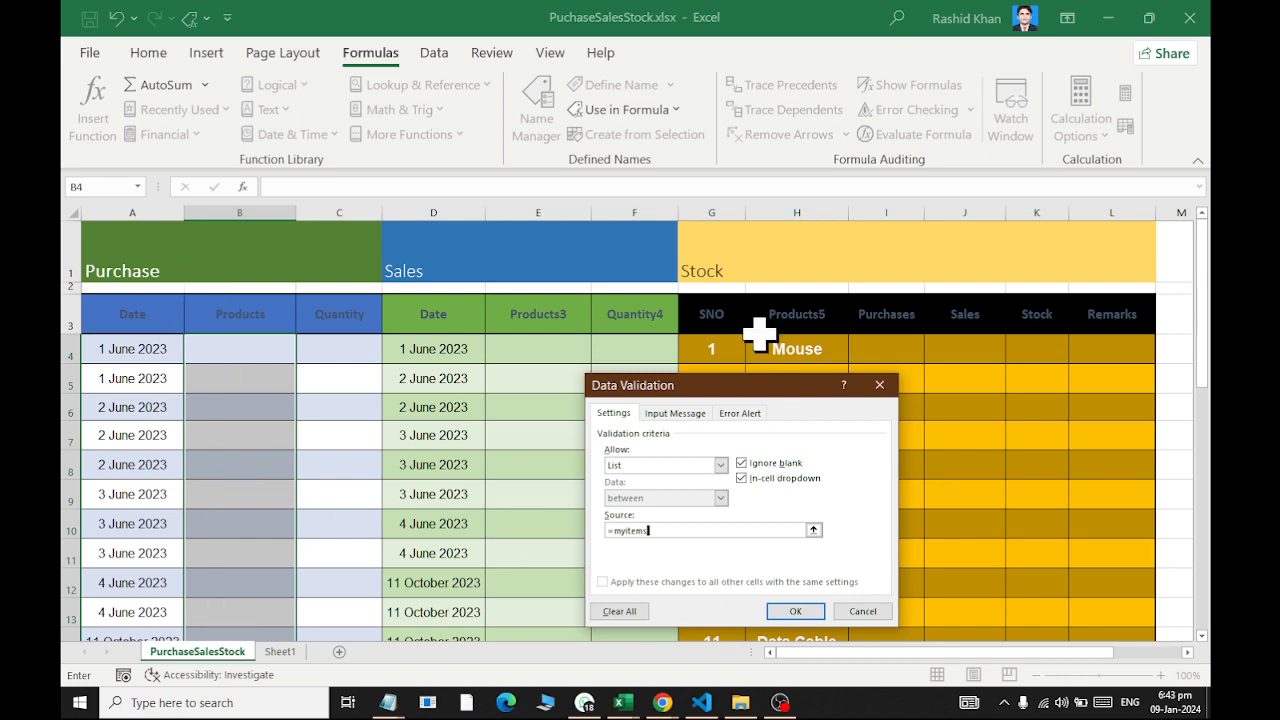
pyautogui.click(790, 612)
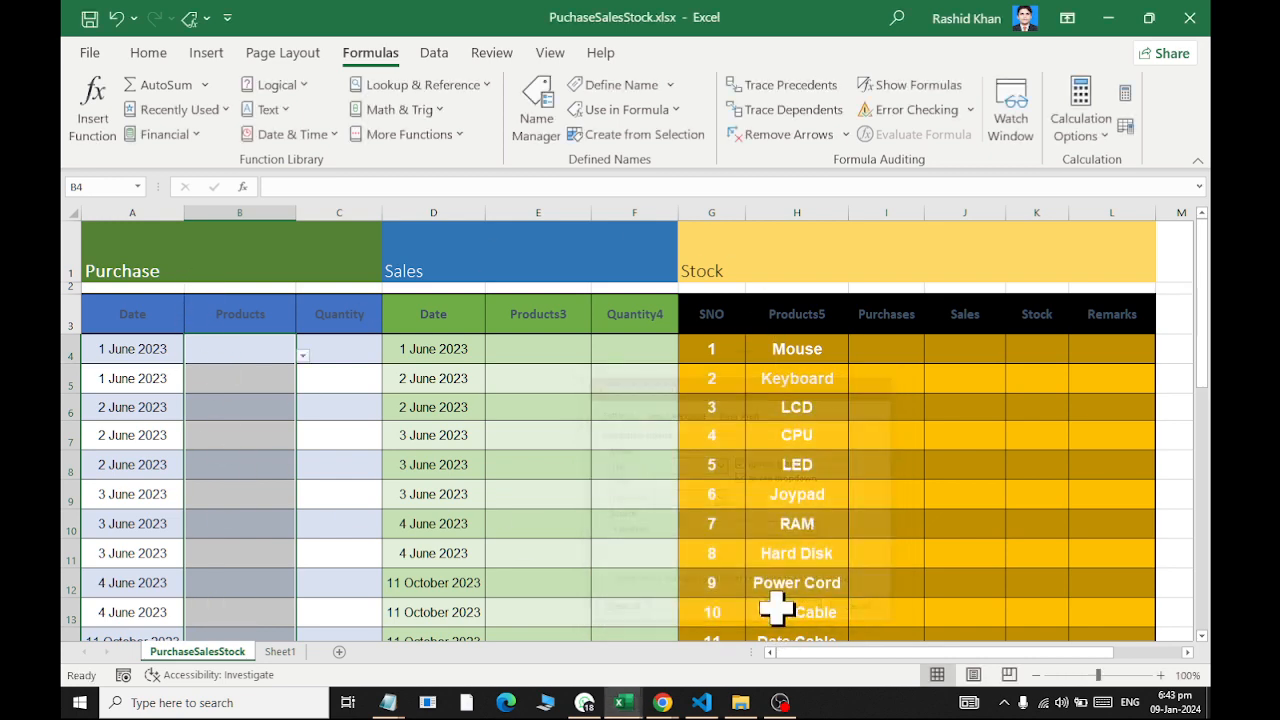
# Test cell B4's validation with the invalid entry hdjsadkjs and inspect the product choices in its dropdown list
pyautogui.write('hdjsadkjs')
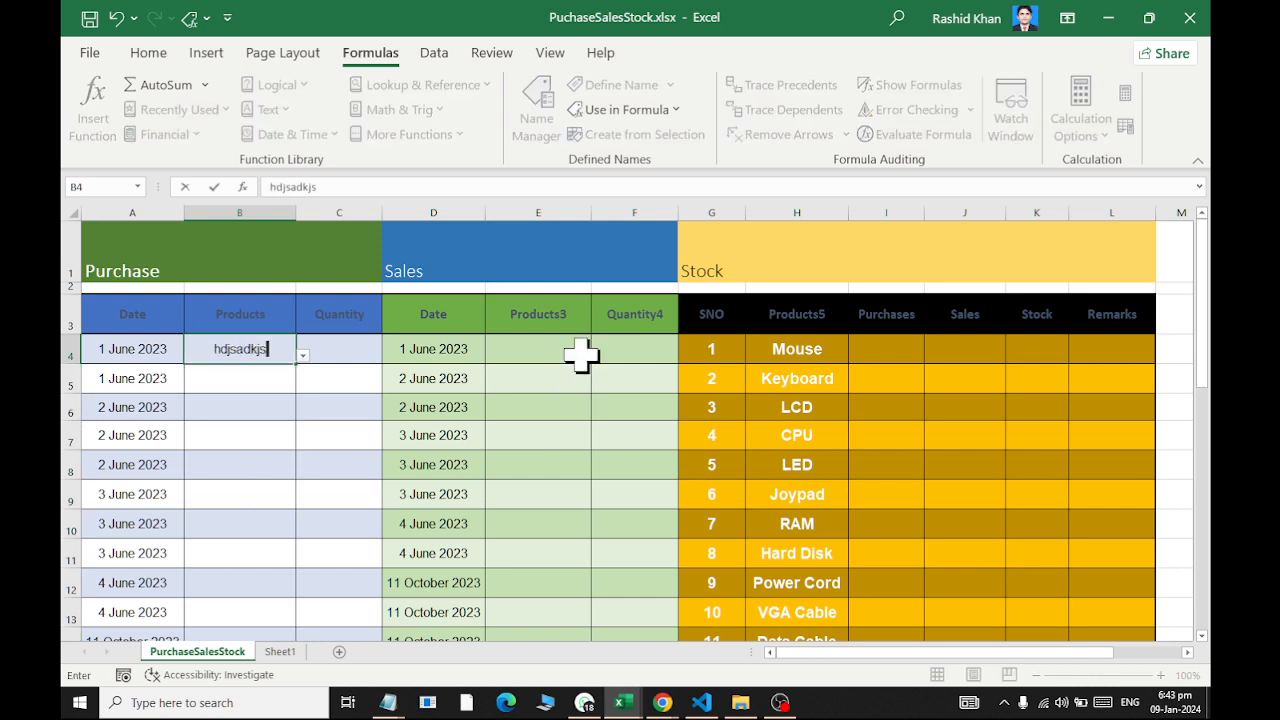
pyautogui.press('Return')
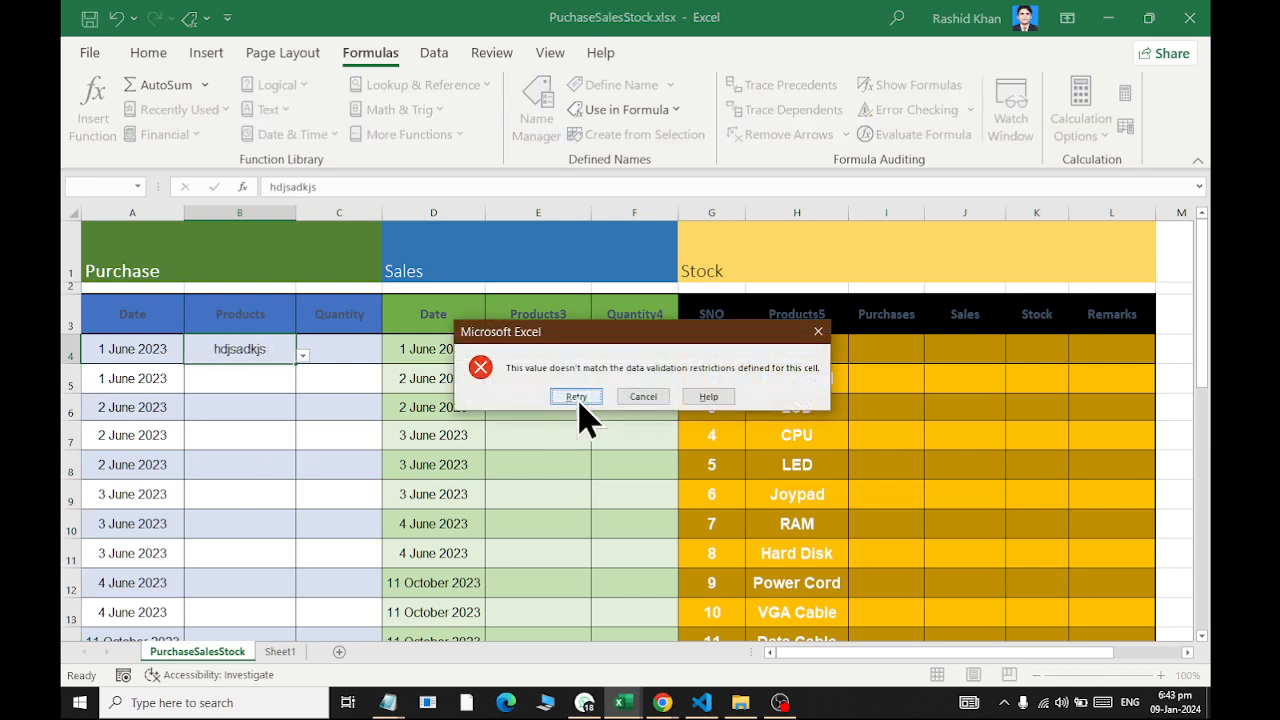
pyautogui.click(576, 396)
pyautogui.click(302, 356)
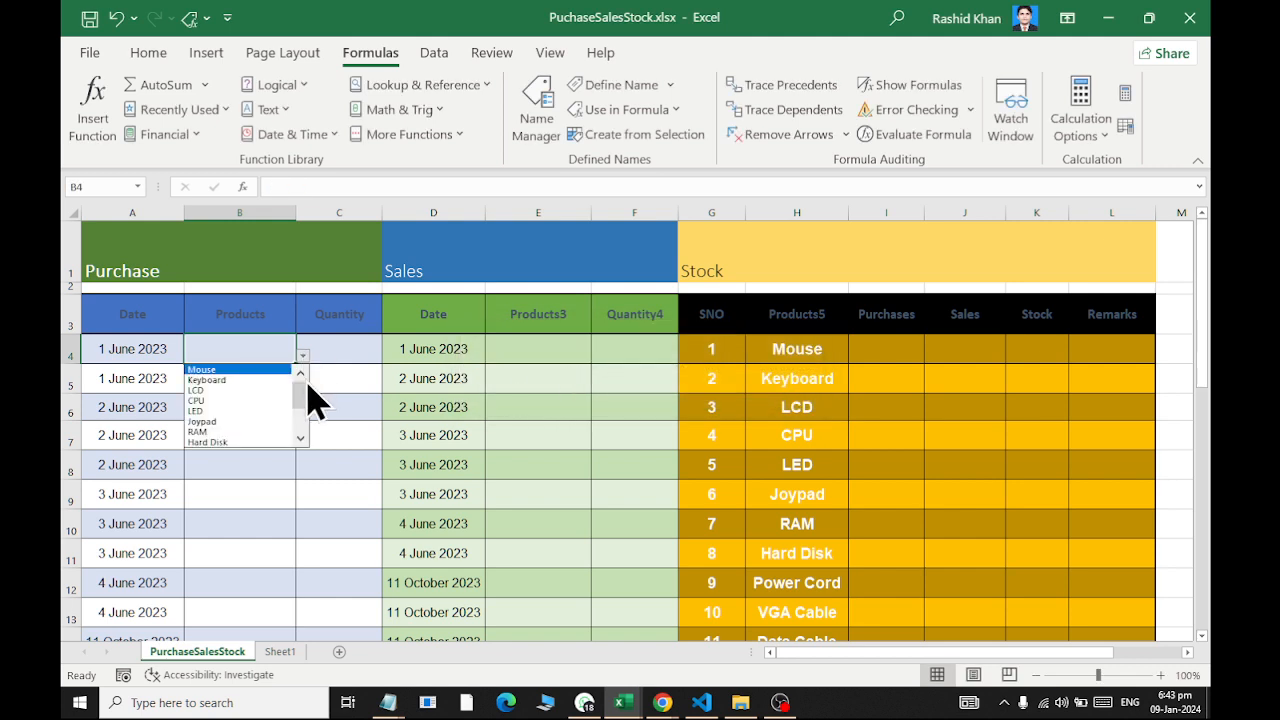
pyautogui.moveTo(303, 400)
pyautogui.mouseDown()
pyautogui.moveTo(298, 436)
pyautogui.moveTo(300, 400)
pyautogui.mouseUp()
pyautogui.click(323, 429)
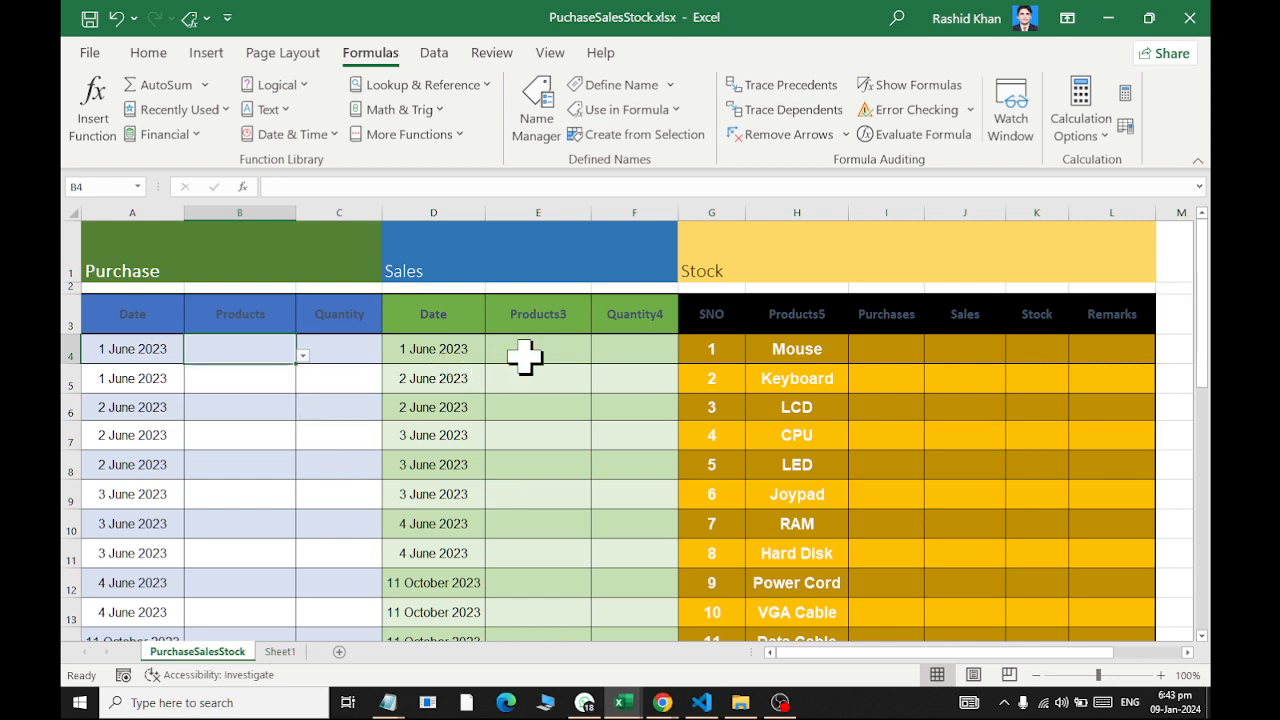
# Add list data validation to the Sales table's Products3 column, cells E4 to E34, using the named range myitems as the source
pyautogui.moveTo(523, 354); pyautogui.dragTo(556, 584)
pyautogui.click(433, 52)
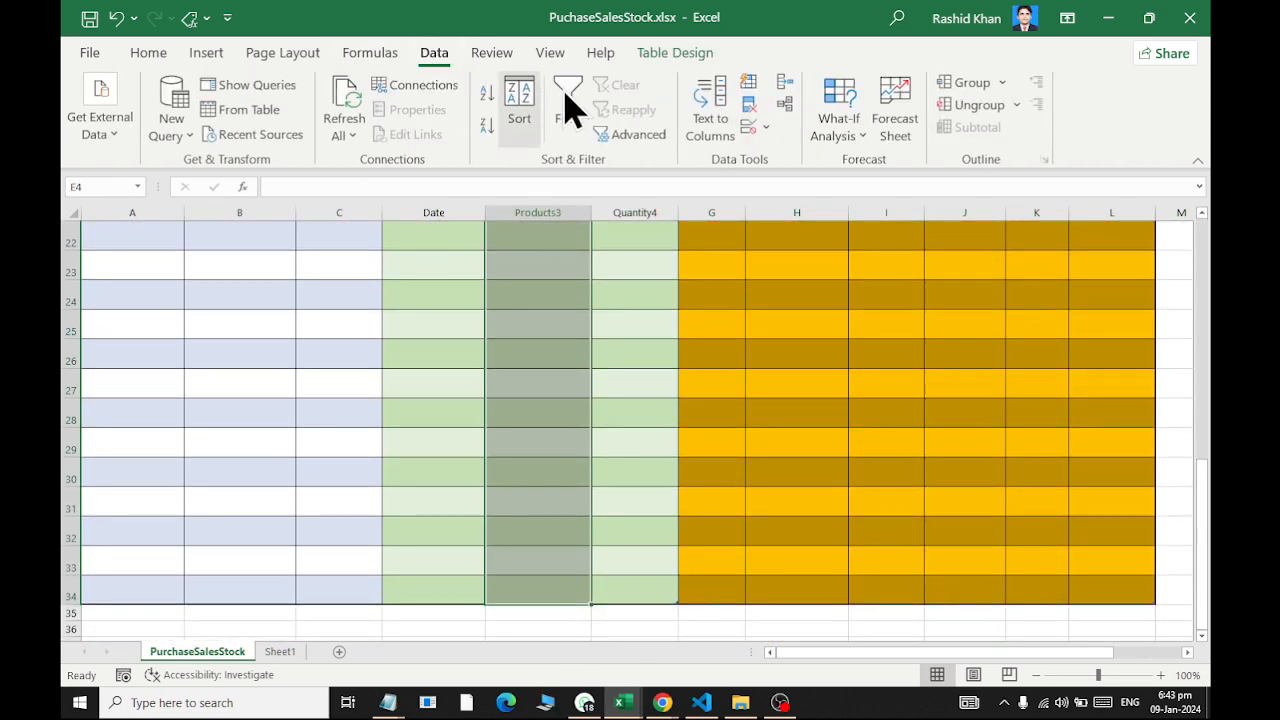
pyautogui.click(765, 128)
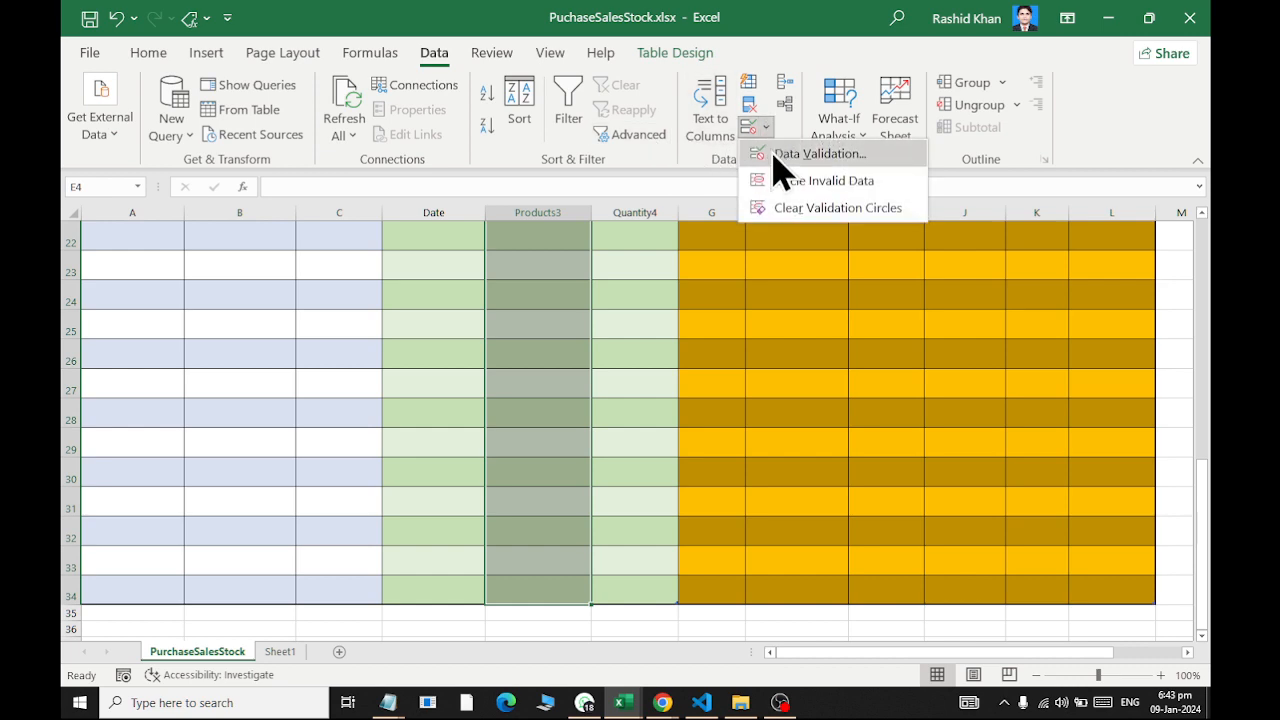
pyautogui.click(778, 156)
pyautogui.click(652, 466)
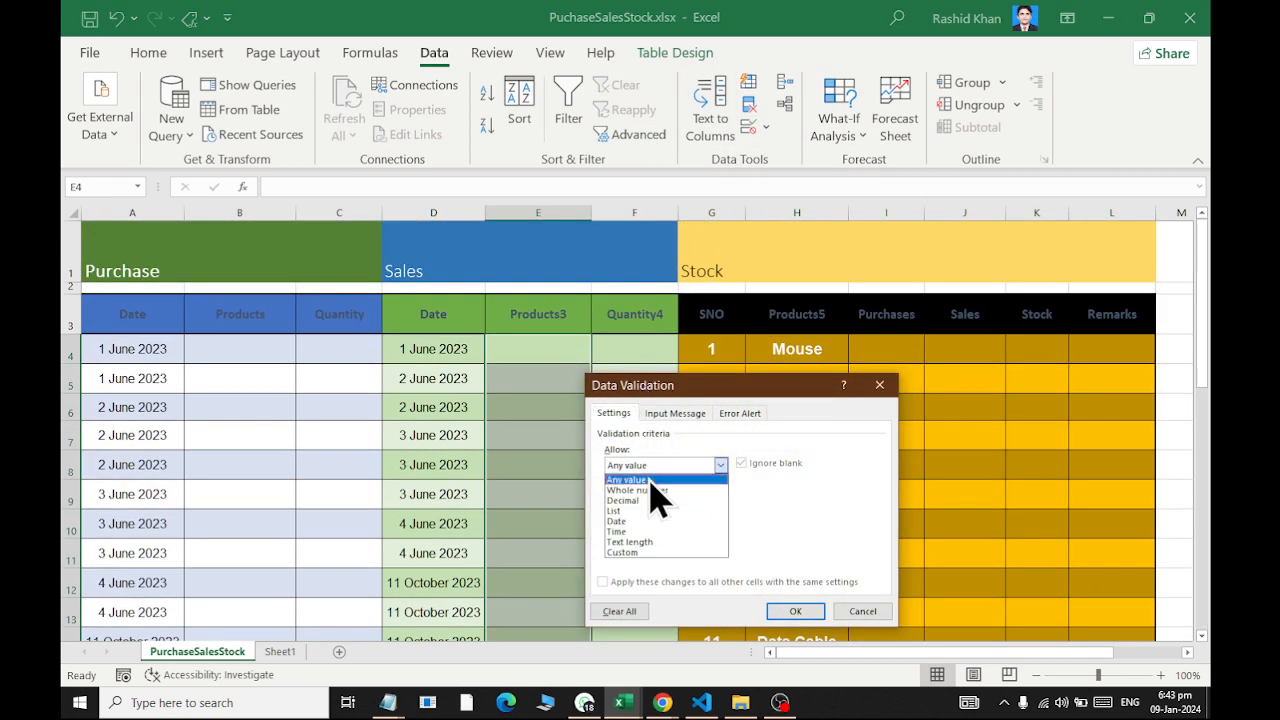
pyautogui.click(650, 511)
pyautogui.click(655, 530)
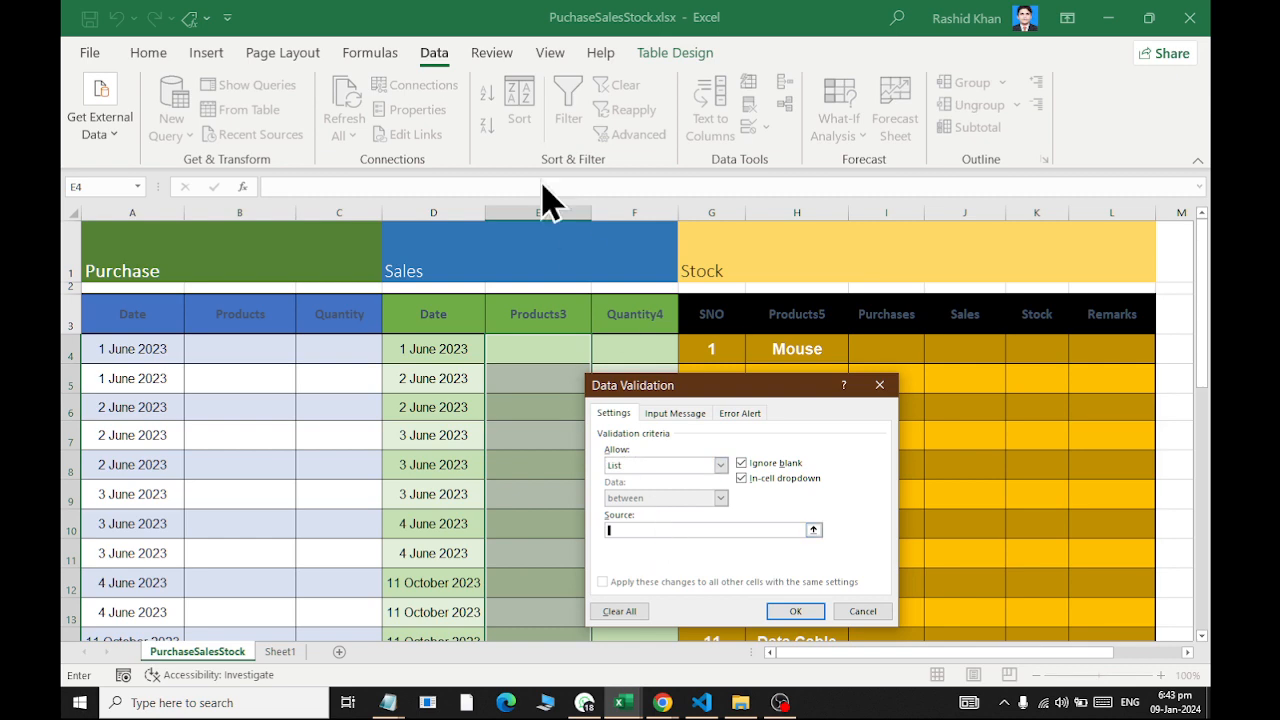
pyautogui.click(370, 53)
pyautogui.click(627, 109)
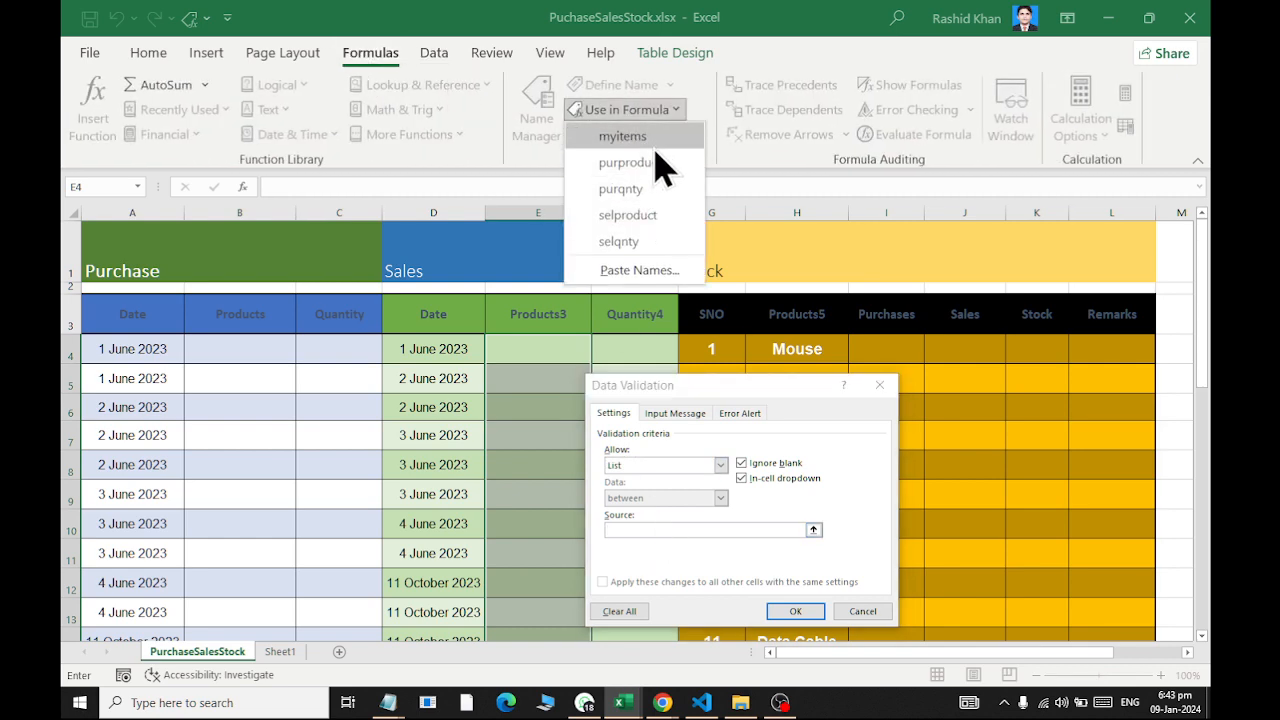
pyautogui.click(626, 162)
pyautogui.click(795, 611)
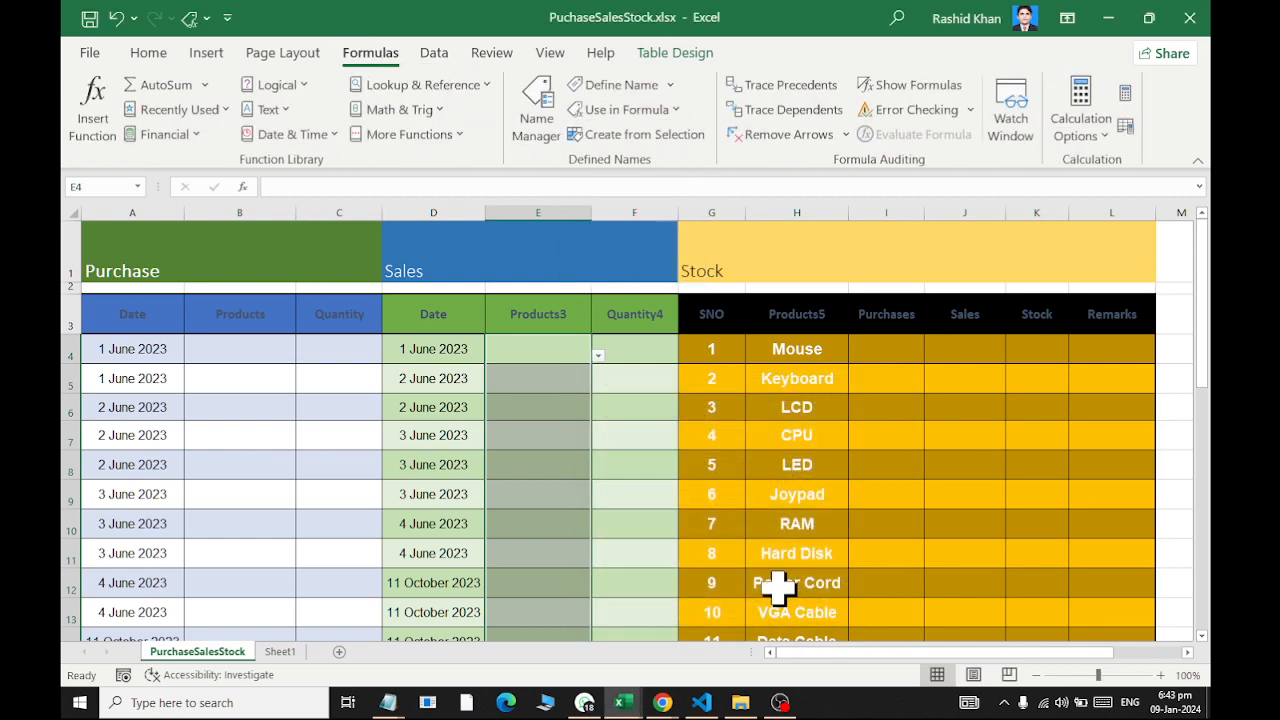
pyautogui.click(565, 347)
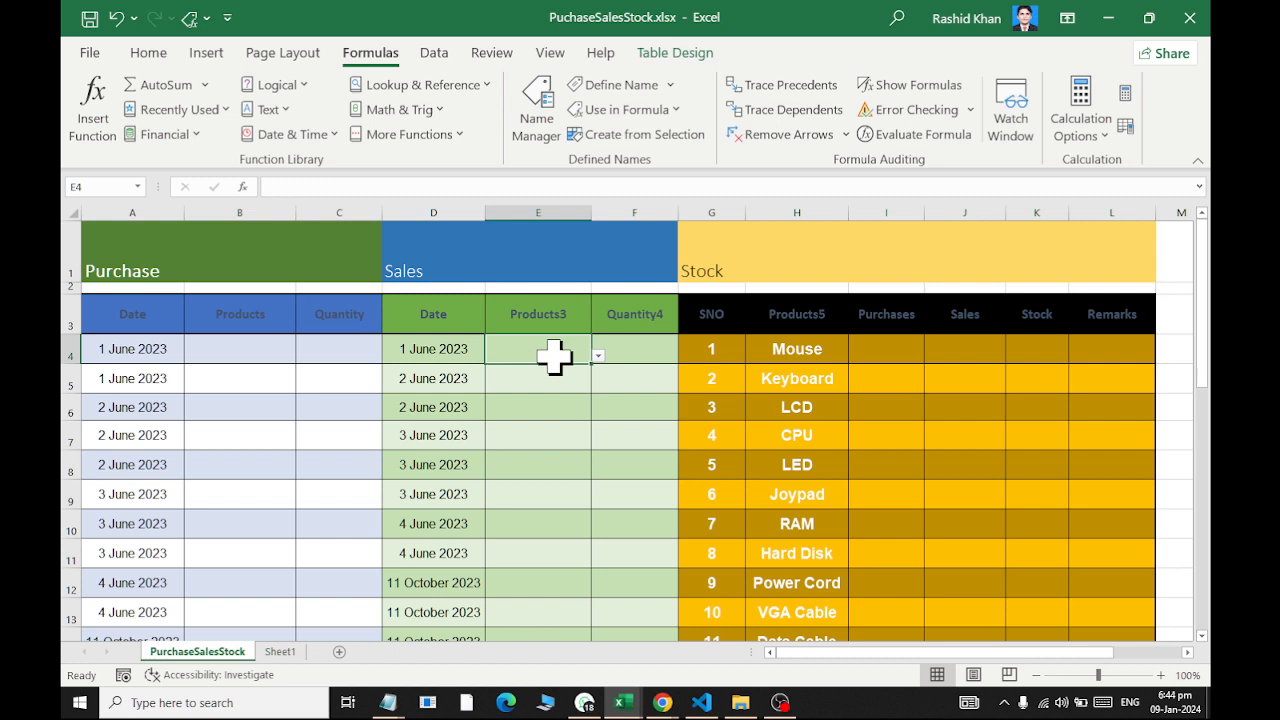
# Record a purchase of Mouse with quantity 50 in row 4 of the Purchase table
pyautogui.click(264, 342)
pyautogui.click(303, 357)
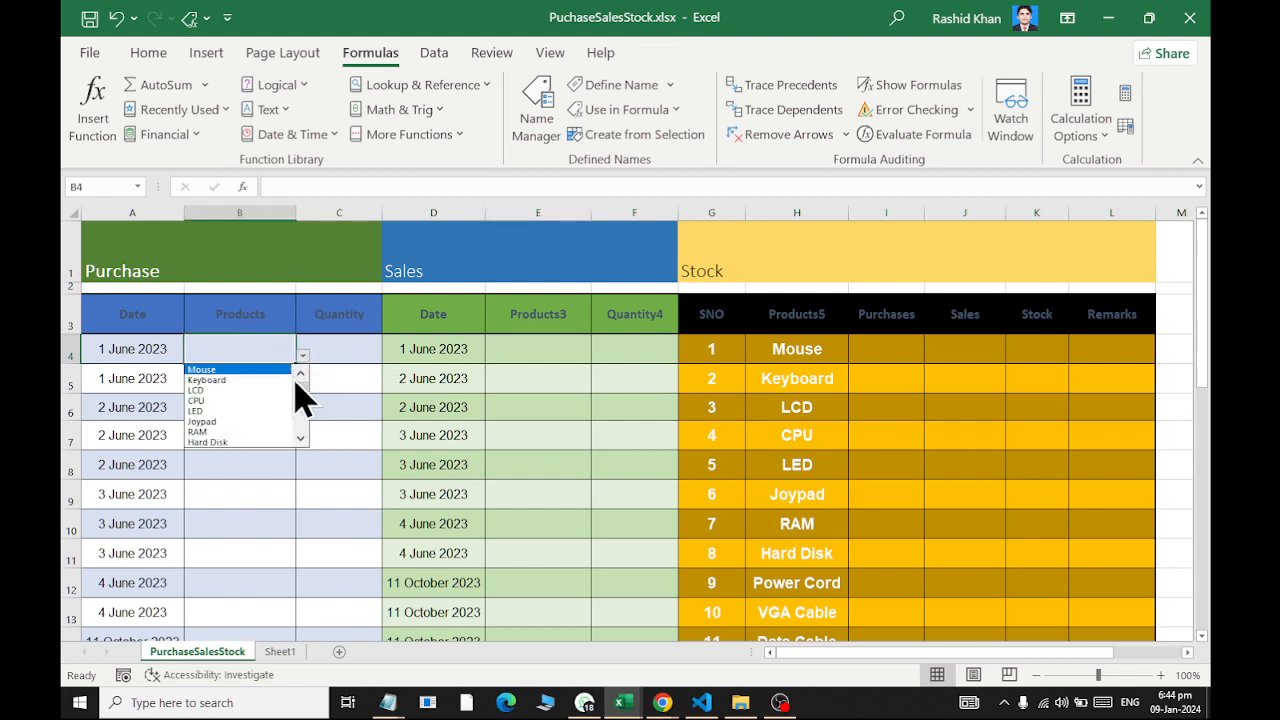
pyautogui.click(280, 365)
pyautogui.click(355, 348)
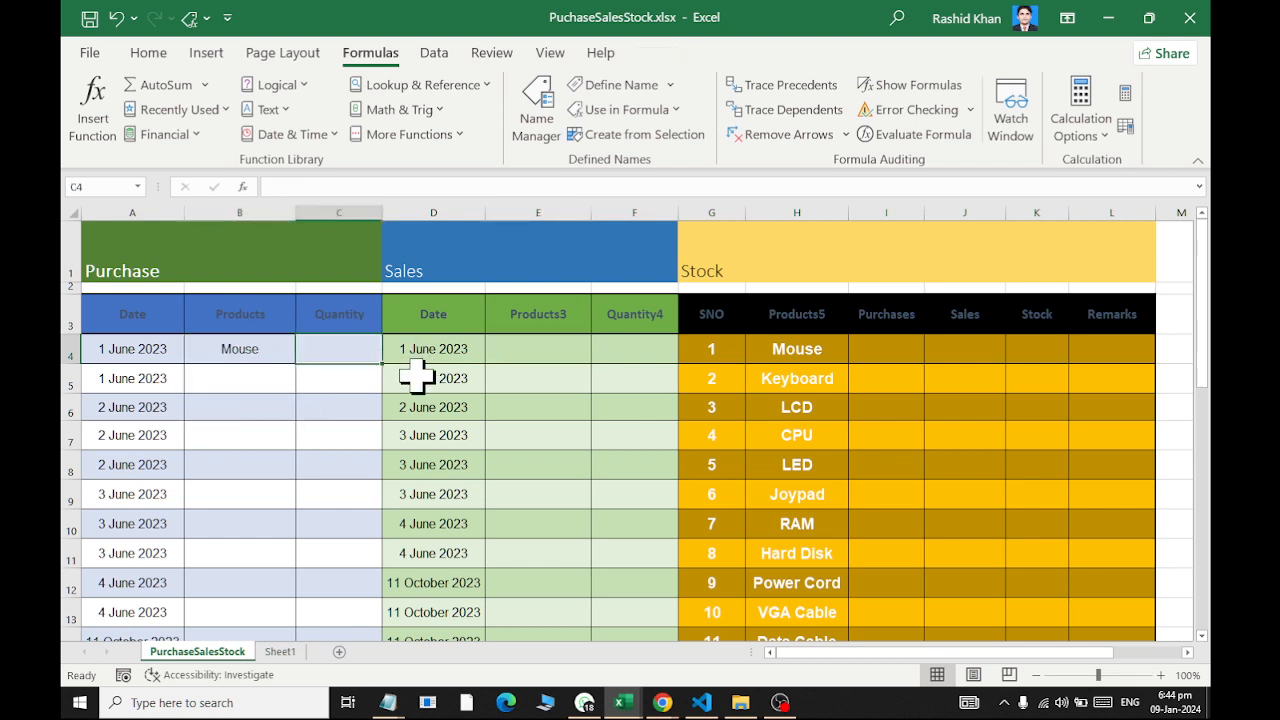
pyautogui.write('50')
pyautogui.press('Return')
# Record a purchase of Keyboard with quantity 100 in row 5 of the Purchase table
pyautogui.click(242, 378)
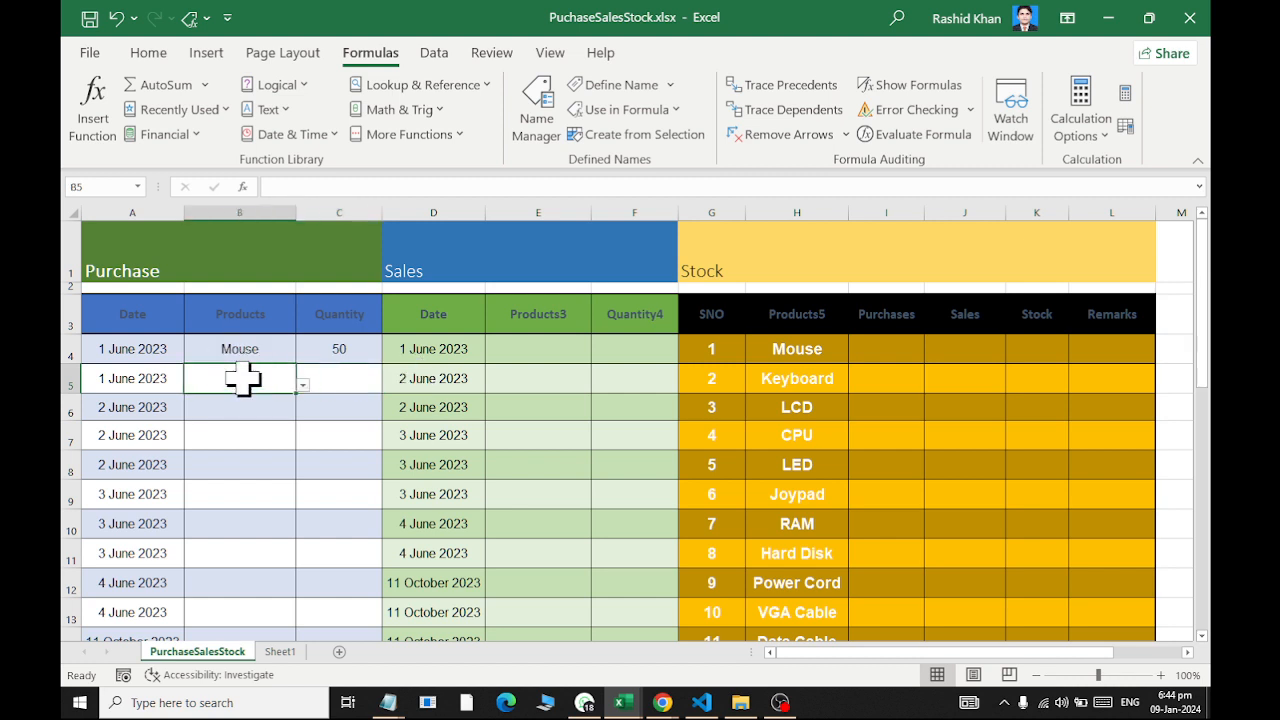
pyautogui.click(302, 385)
pyautogui.click(290, 408)
pyautogui.click(335, 375)
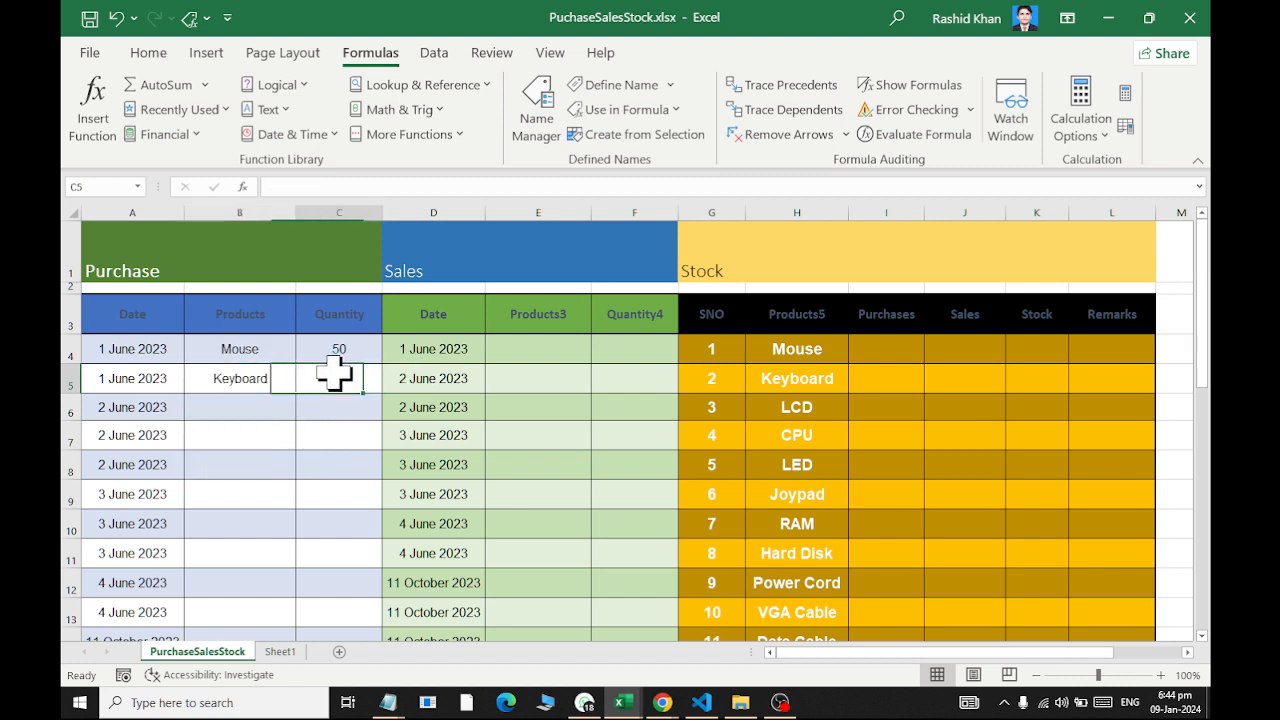
pyautogui.write('100')
pyautogui.press('Return')
# Record a purchase of Mouse with quantity 70 in row 6 of the Purchase table
pyautogui.click(270, 412)
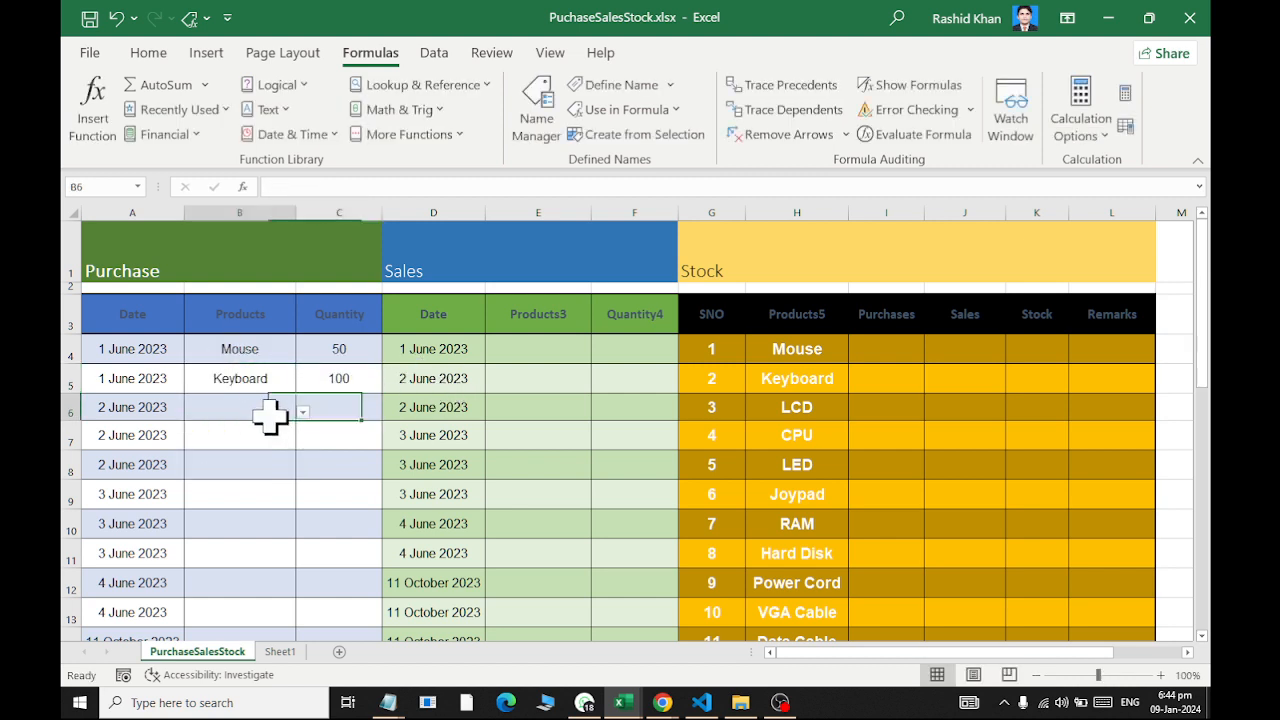
pyautogui.click(302, 411)
pyautogui.click(282, 432)
pyautogui.click(352, 415)
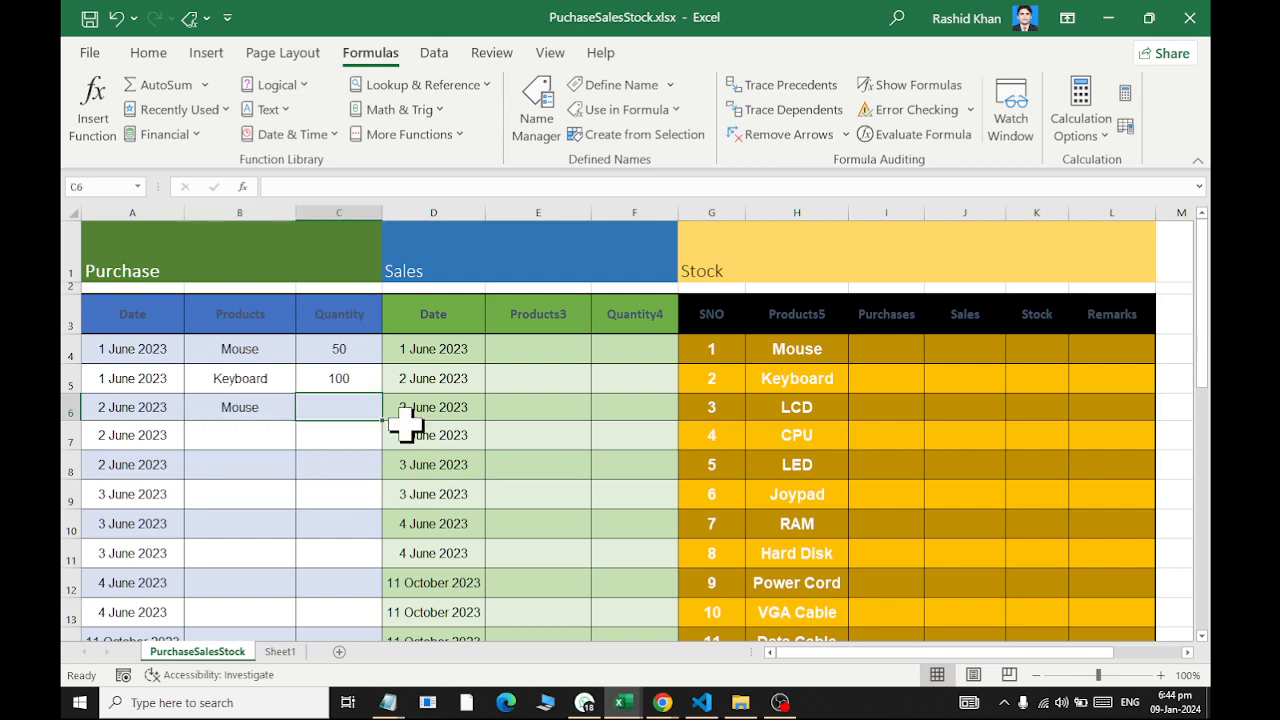
pyautogui.write('70')
pyautogui.press('Return')
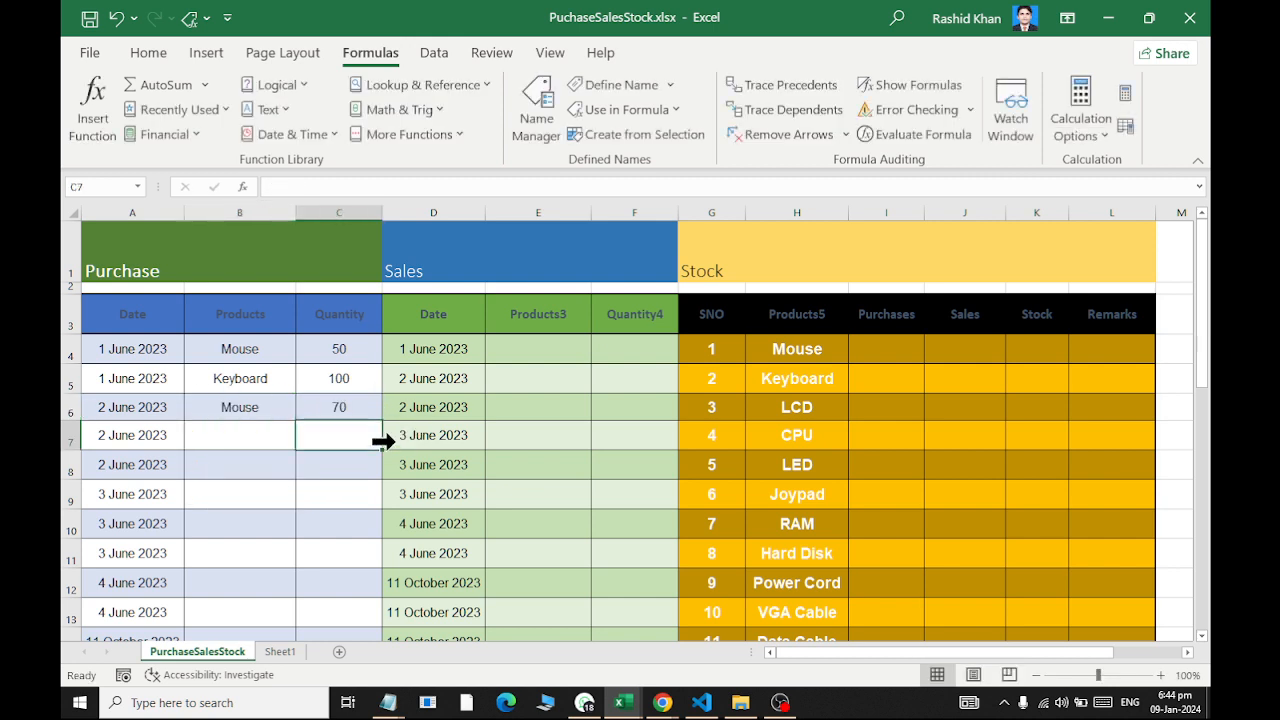
# Record a purchase of LCD with quantity 50 in row 7 of the Purchase table
pyautogui.click(257, 436)
pyautogui.click(302, 441)
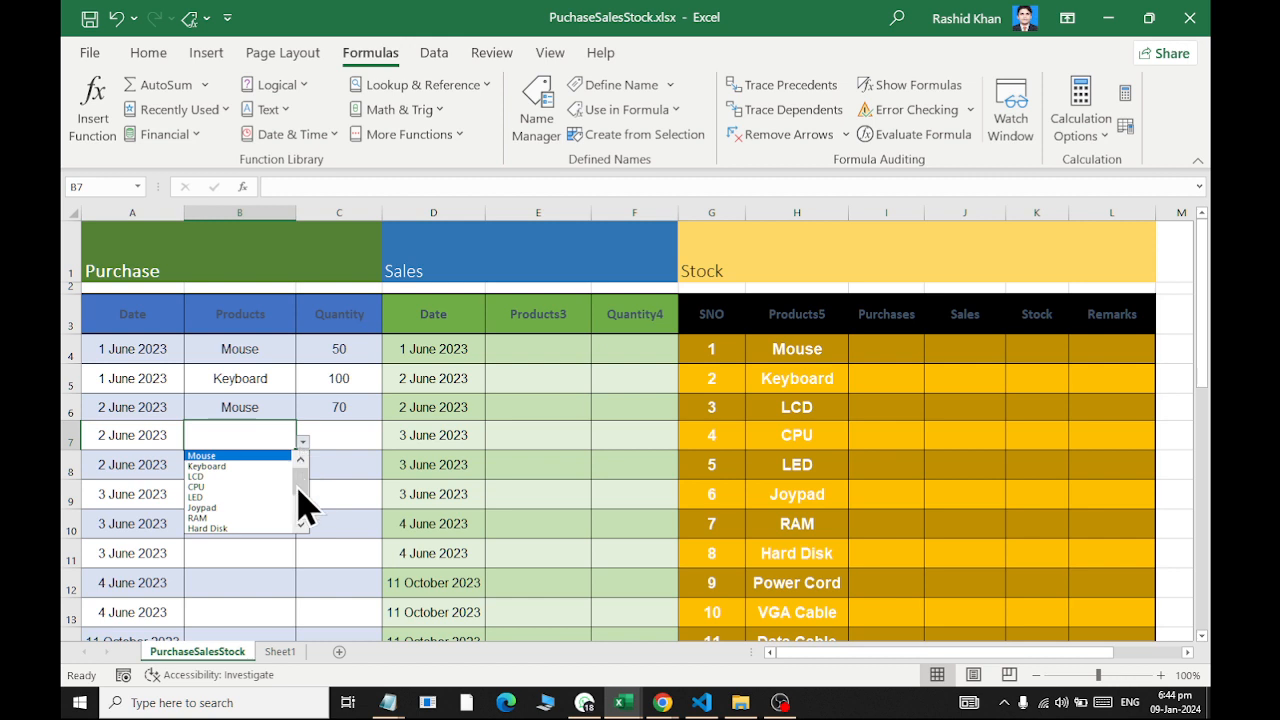
pyautogui.click(262, 476)
pyautogui.click(331, 446)
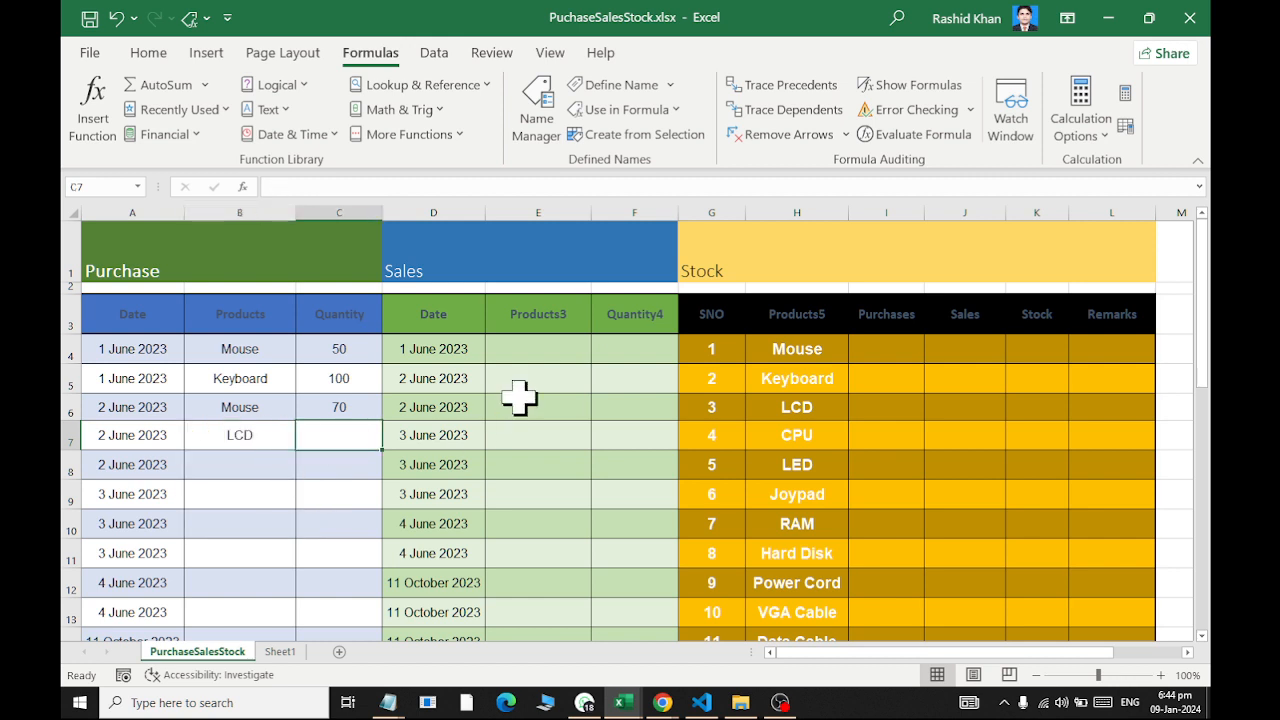
pyautogui.write('50')
pyautogui.press('Return')
# Record a purchase of Mouse with quantity 40 in row 8 of the Purchase table
pyautogui.click(245, 470)
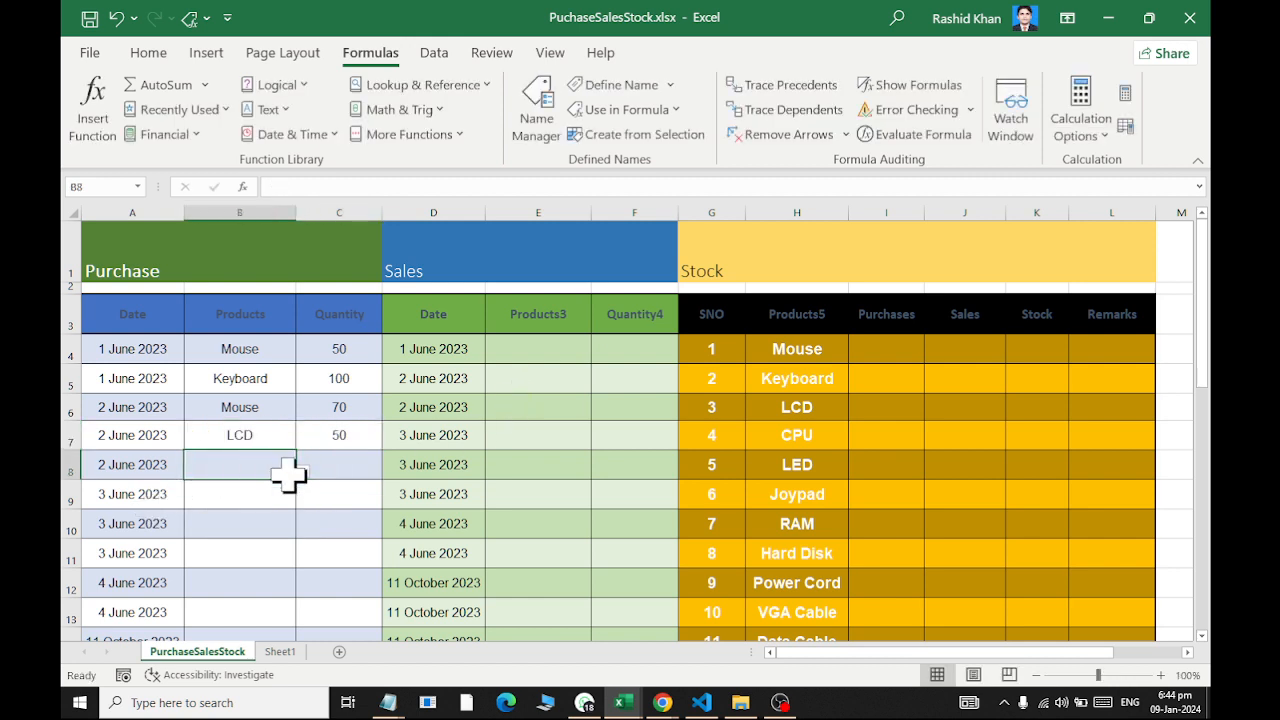
pyautogui.click(302, 470)
pyautogui.click(278, 488)
pyautogui.click(356, 468)
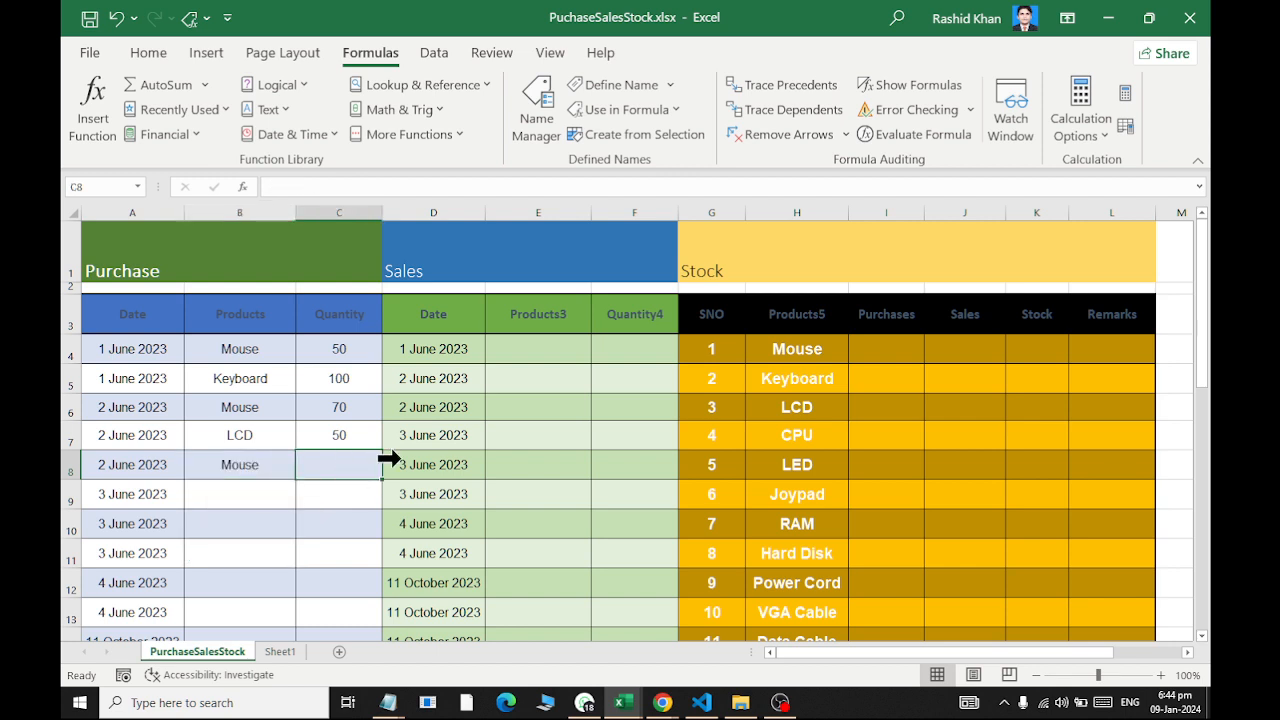
pyautogui.write('40')
pyautogui.press('Return')
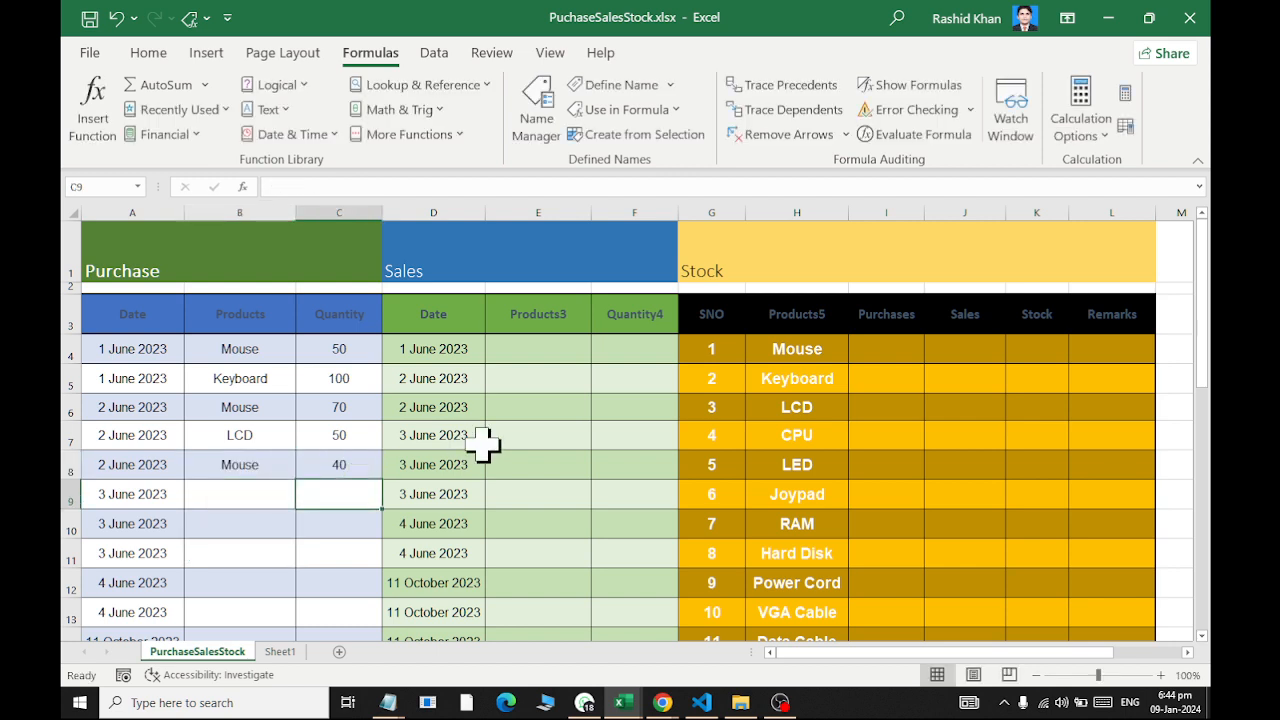
# Record a purchase of Keyboard with quantity 30 in row 9 of the Purchase table
pyautogui.click(254, 508)
pyautogui.click(302, 500)
pyautogui.click(287, 520)
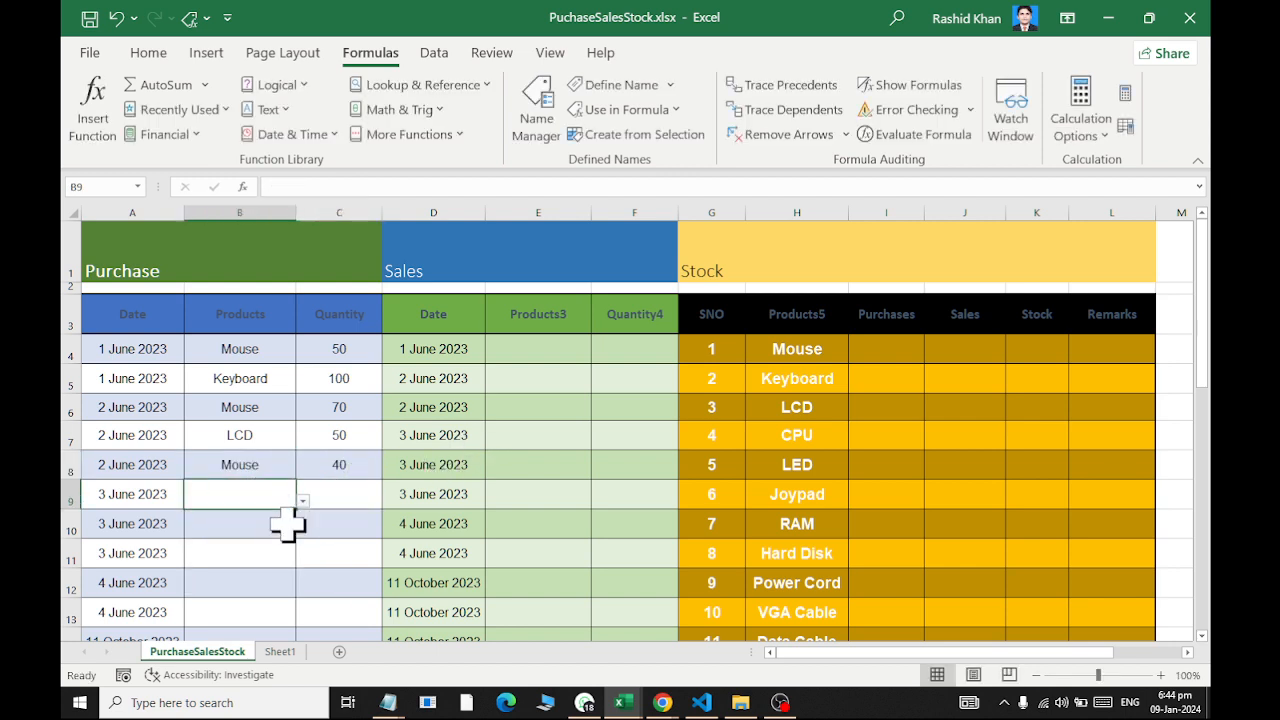
pyautogui.click(343, 490)
pyautogui.write('30')
pyautogui.press('Return')
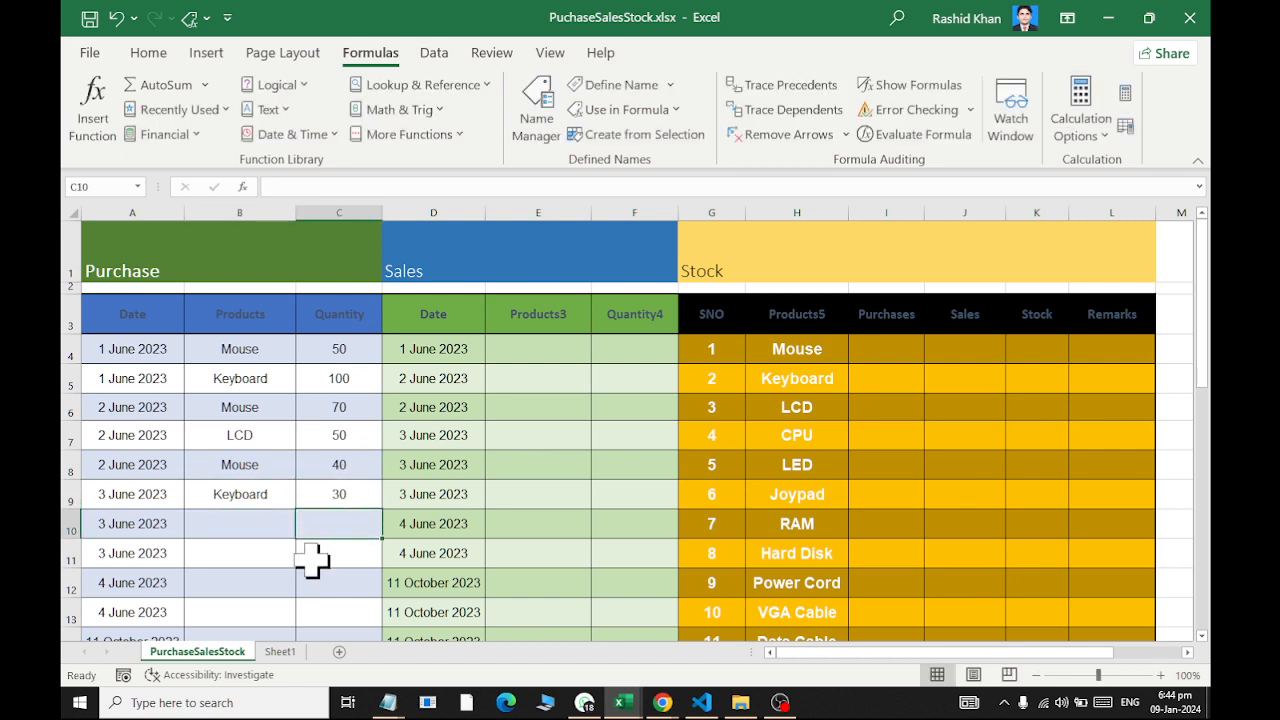
# Record a purchase of LCD with quantity 20 in row 10 of the Purchase table
pyautogui.click(257, 520)
pyautogui.click(304, 526)
pyautogui.click(277, 566)
pyautogui.click(334, 535)
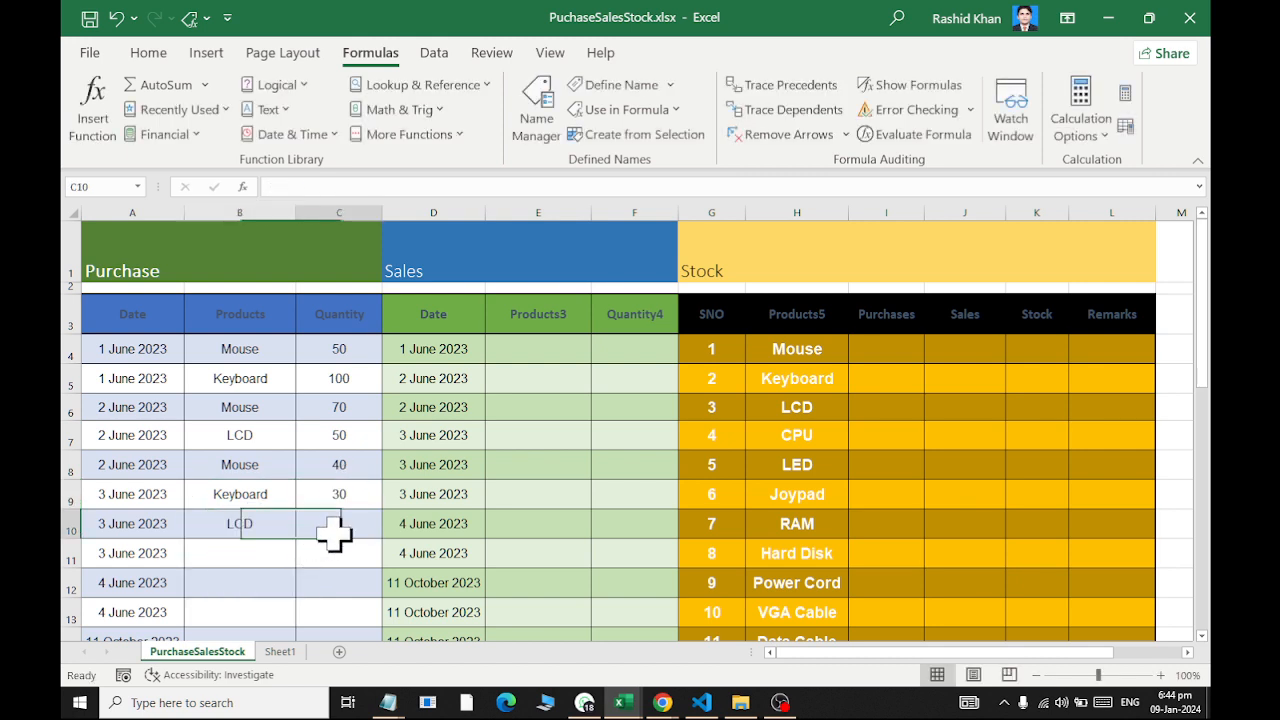
pyautogui.write('20')
pyautogui.press('Return')
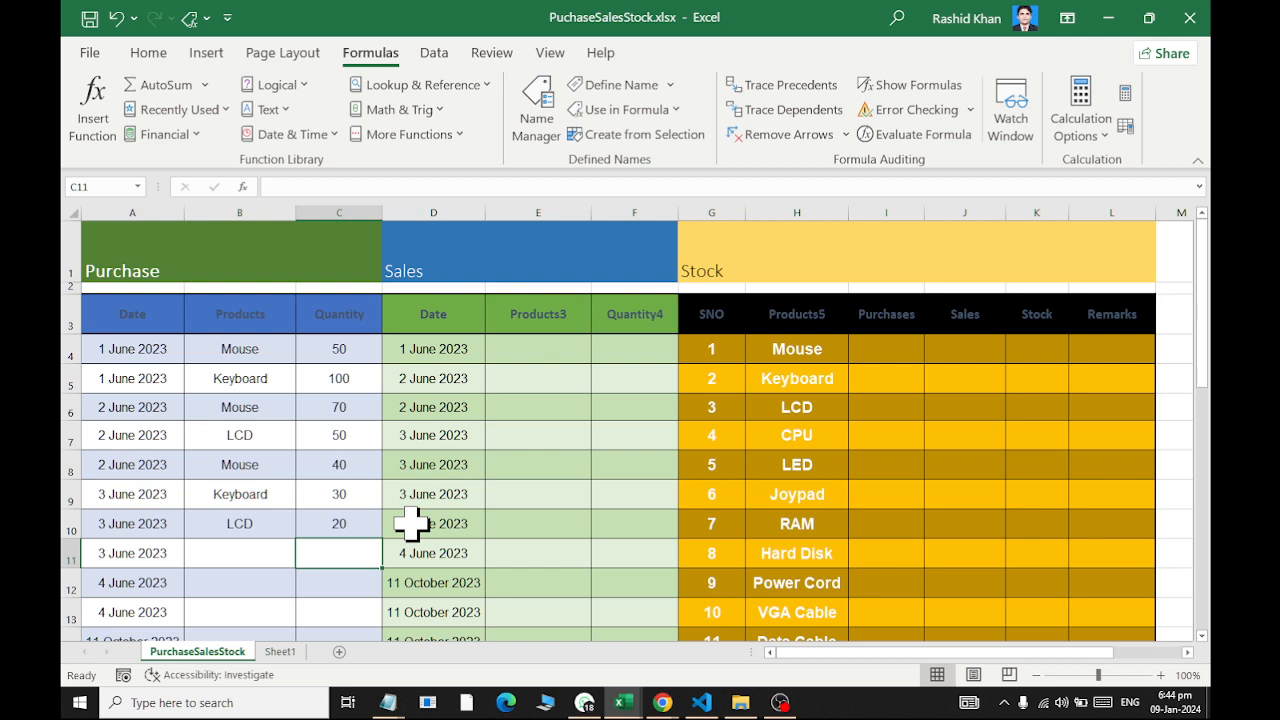
# Examine the Mouse and Keyboard quantities in the Purchase table alongside those products' Purchases cells in the Stock table
pyautogui.click(575, 350)
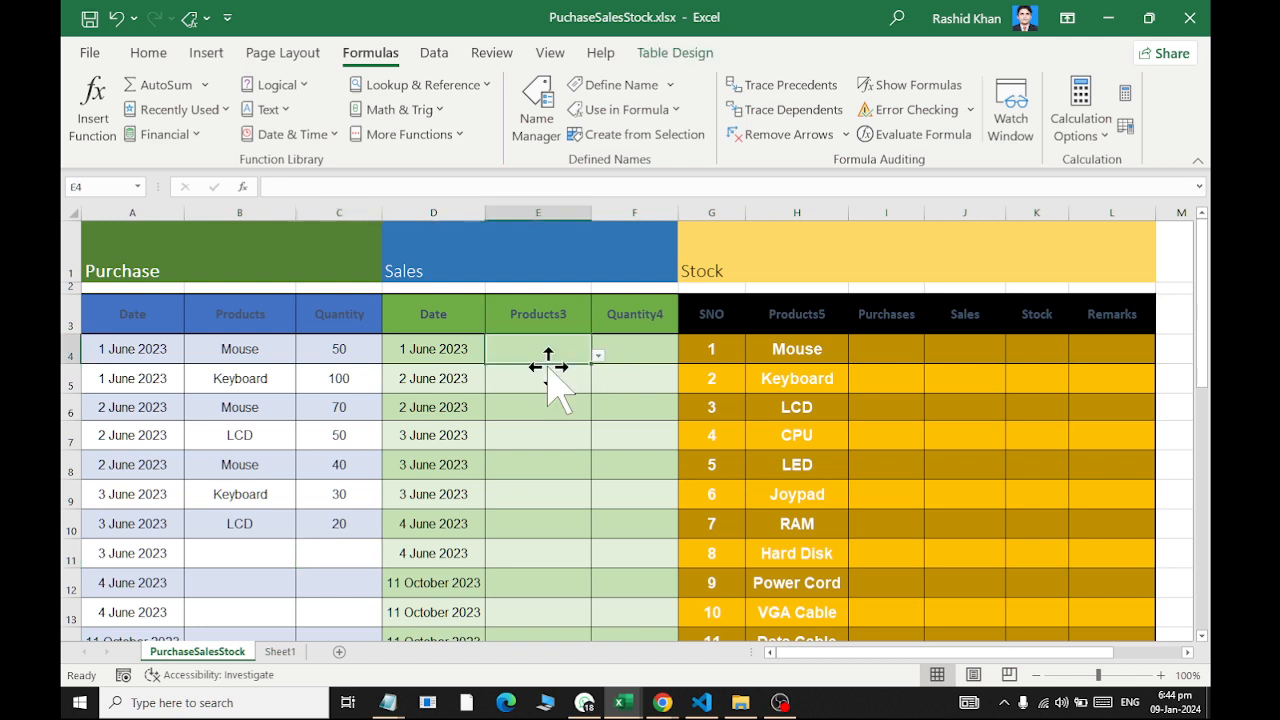
pyautogui.click(886, 349)
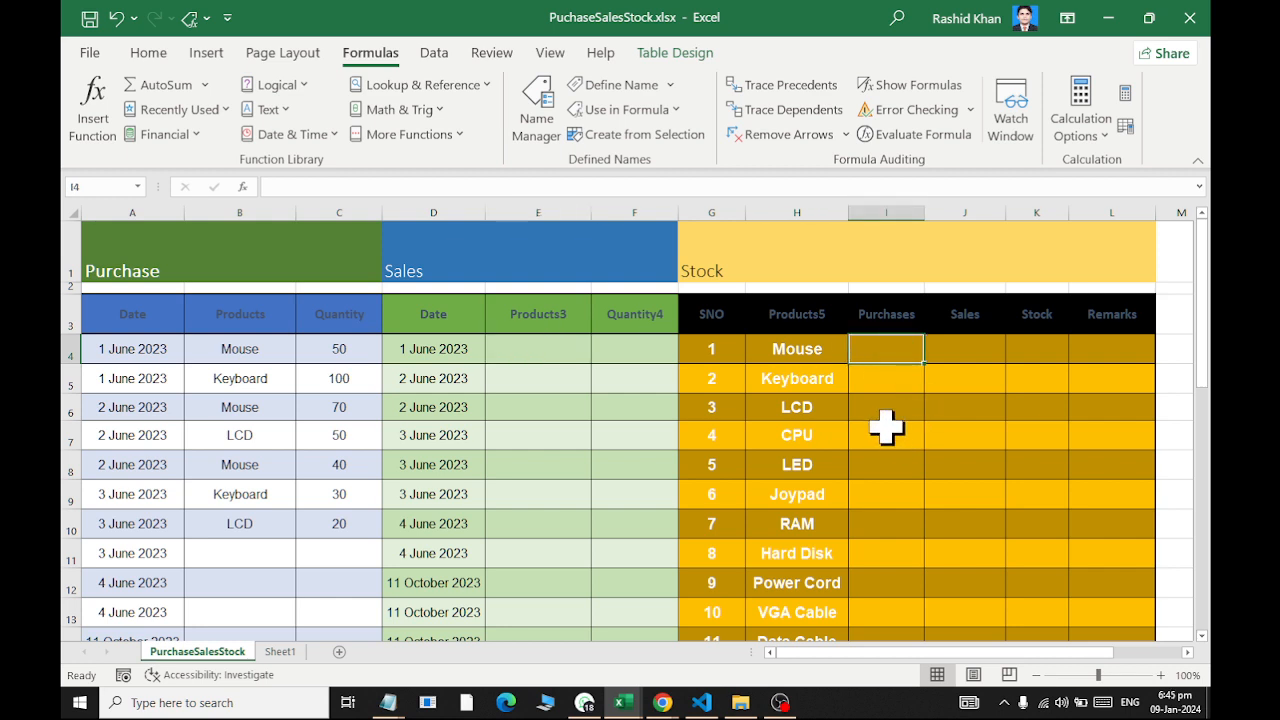
pyautogui.click(370, 347)
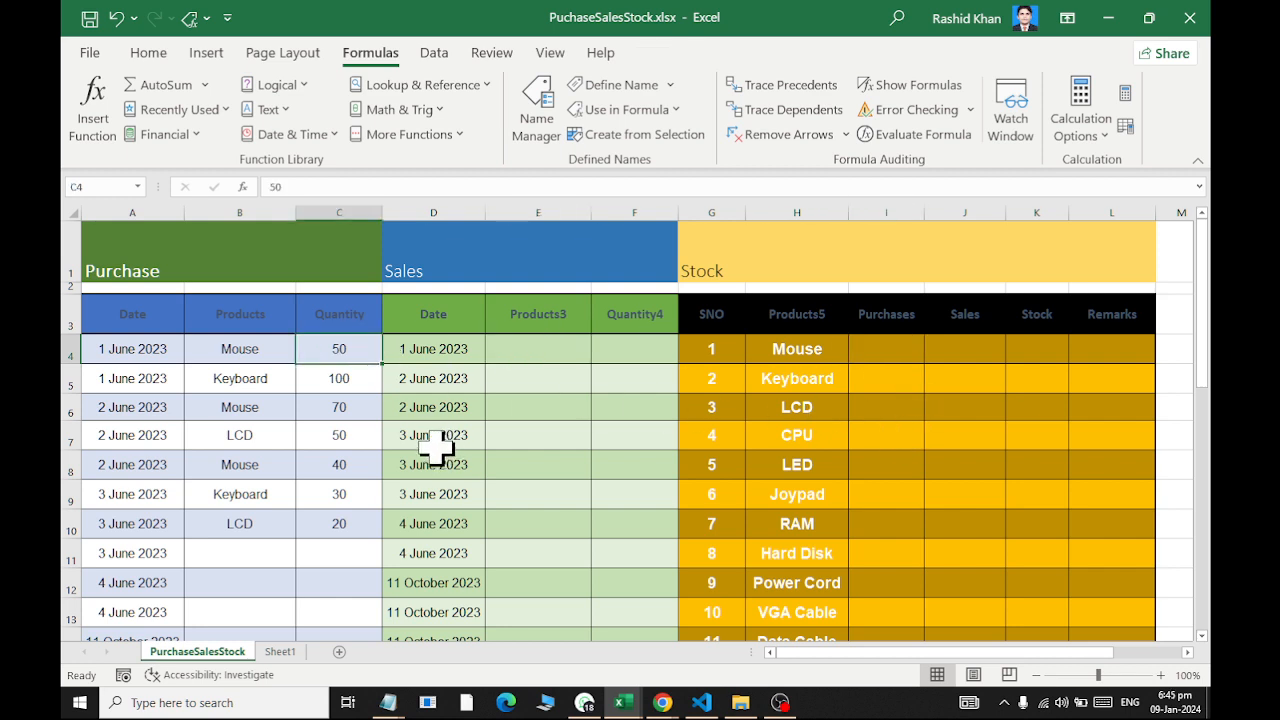
pyautogui.press('Down')
pyautogui.press('Down')
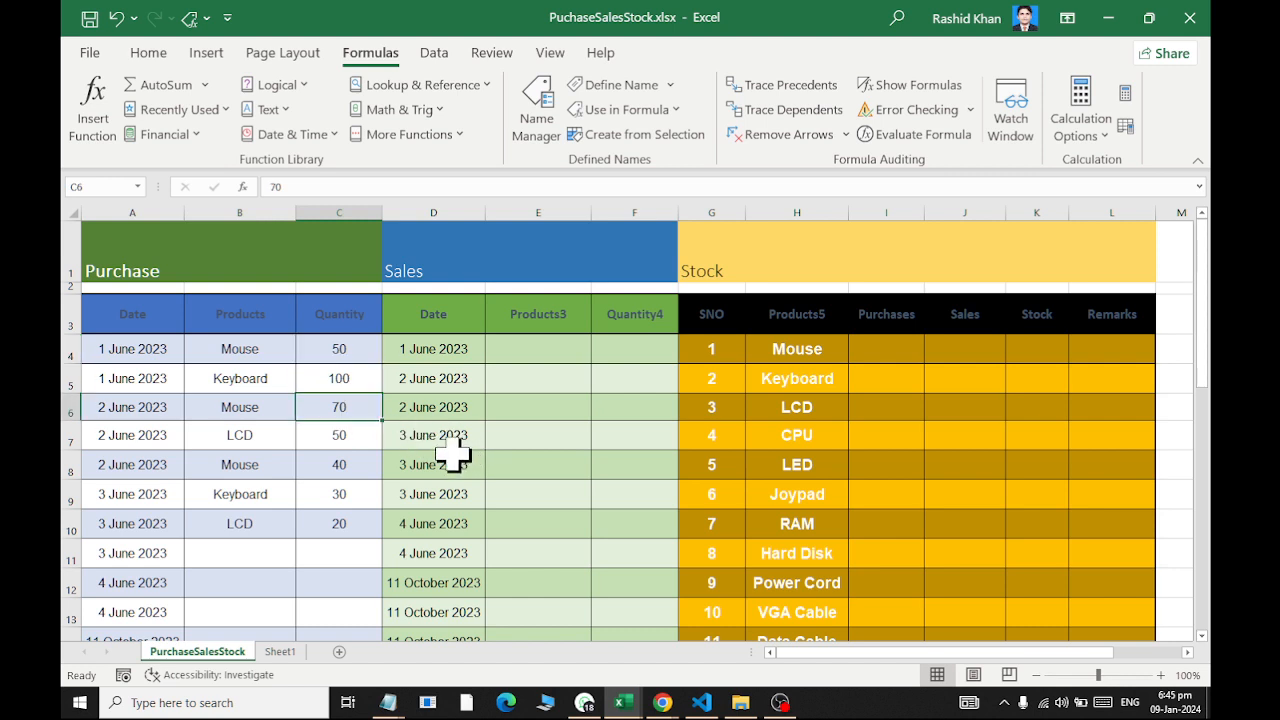
pyautogui.click(370, 464)
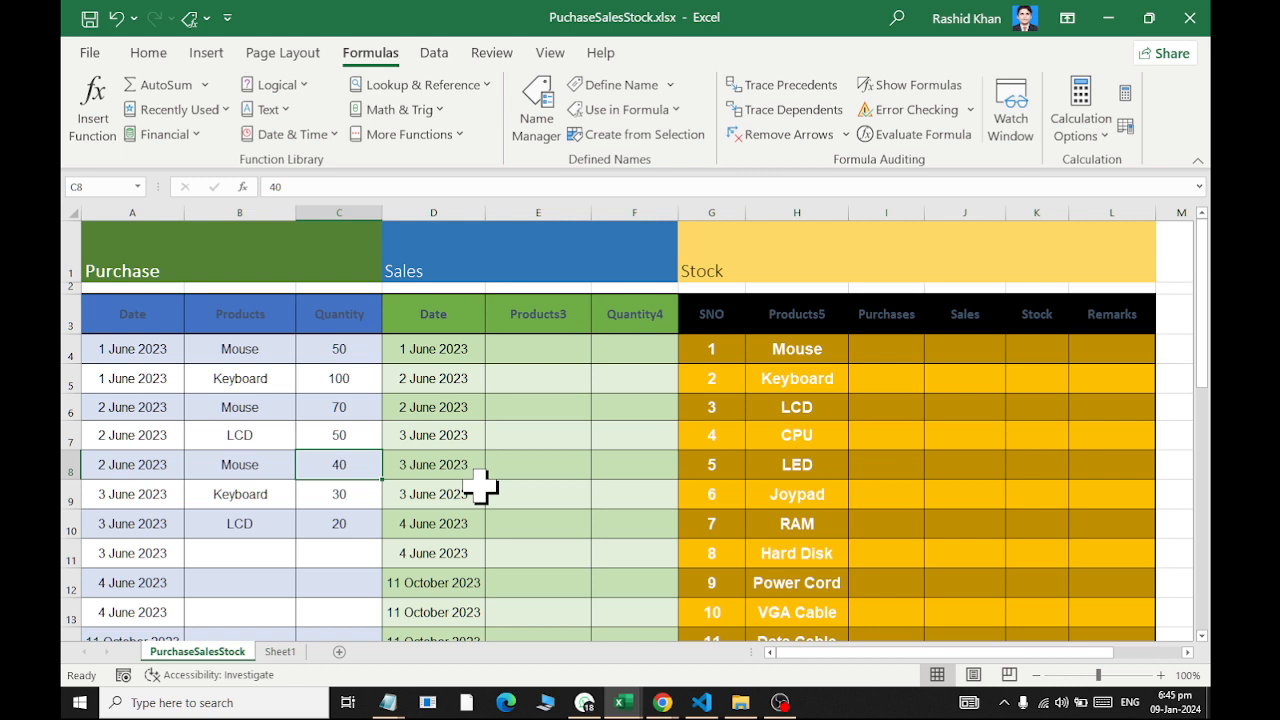
pyautogui.click(895, 355)
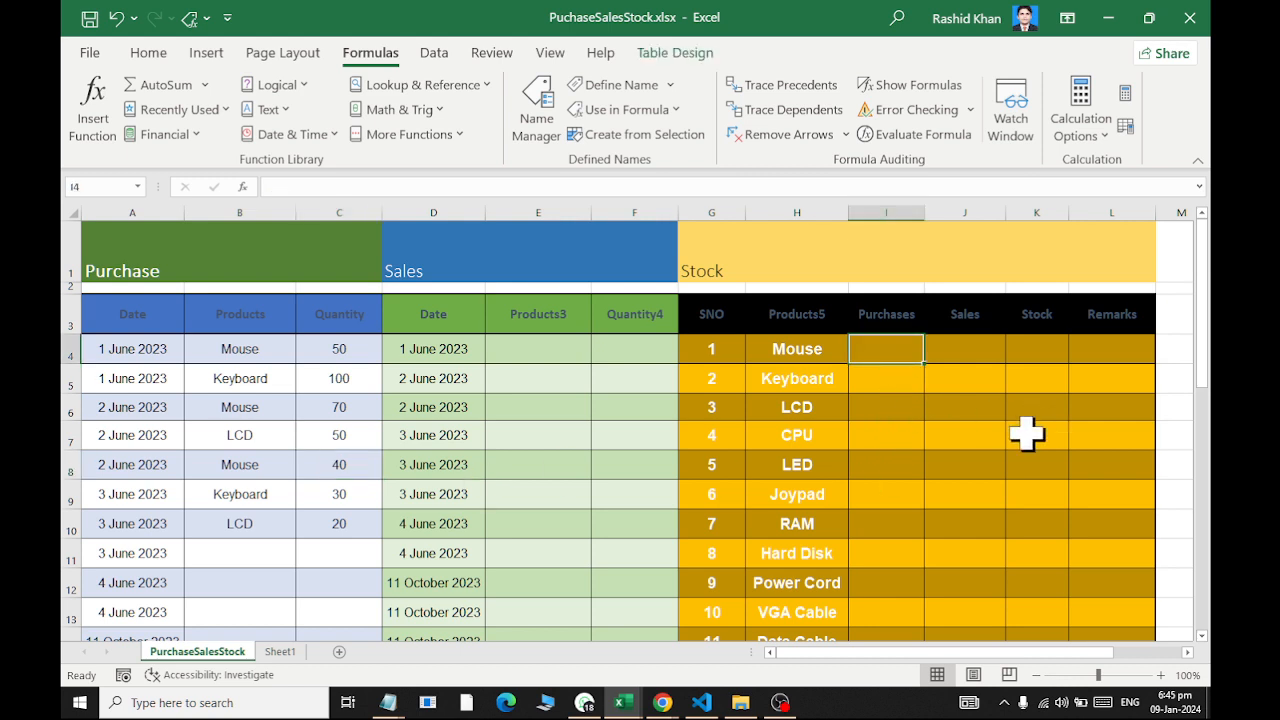
pyautogui.click(333, 372)
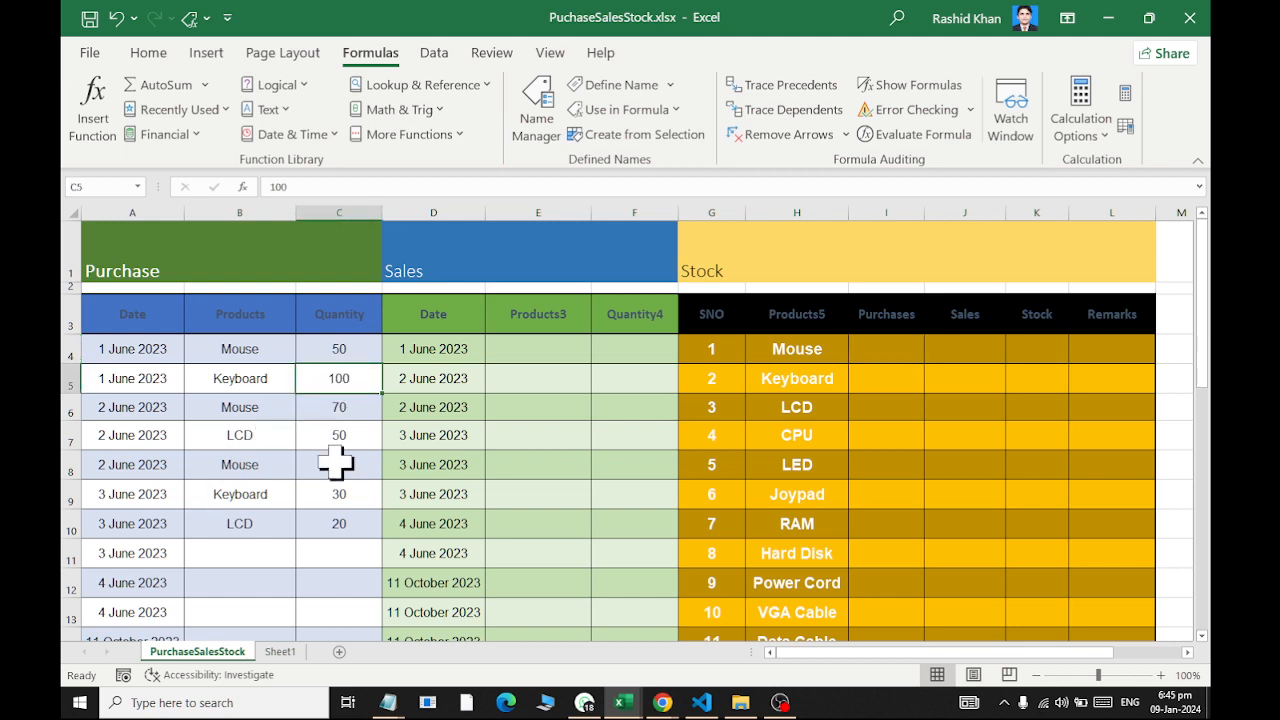
pyautogui.click(345, 496)
pyautogui.click(915, 380)
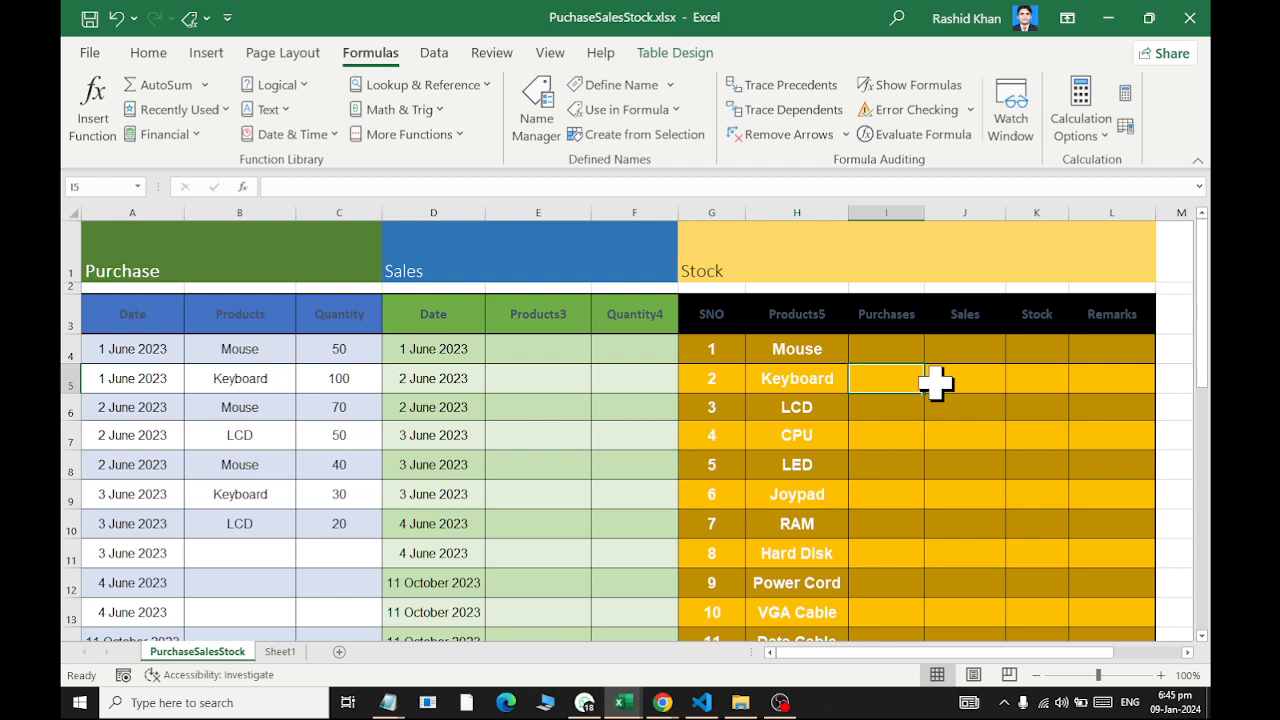
# Insert a SUMIF function in the Stock table's Purchases cell I4, with purproduct (column B) as its range
pyautogui.click(905, 342)
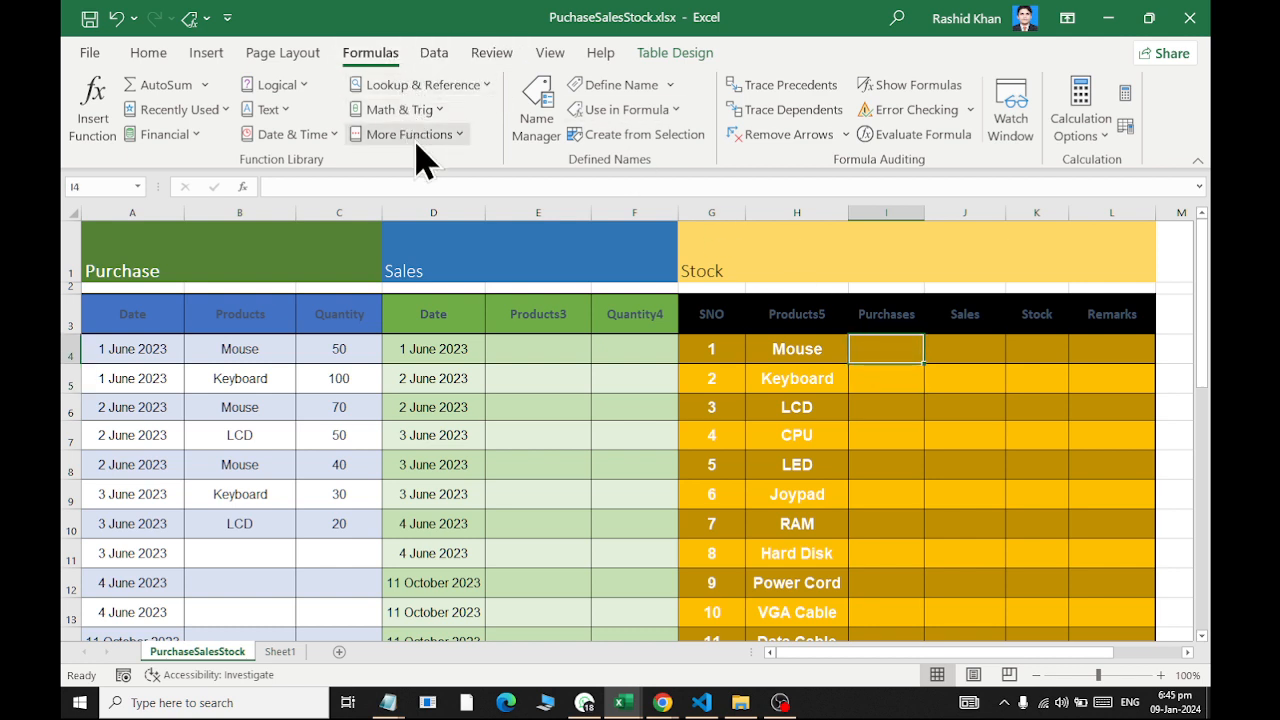
pyautogui.click(435, 110)
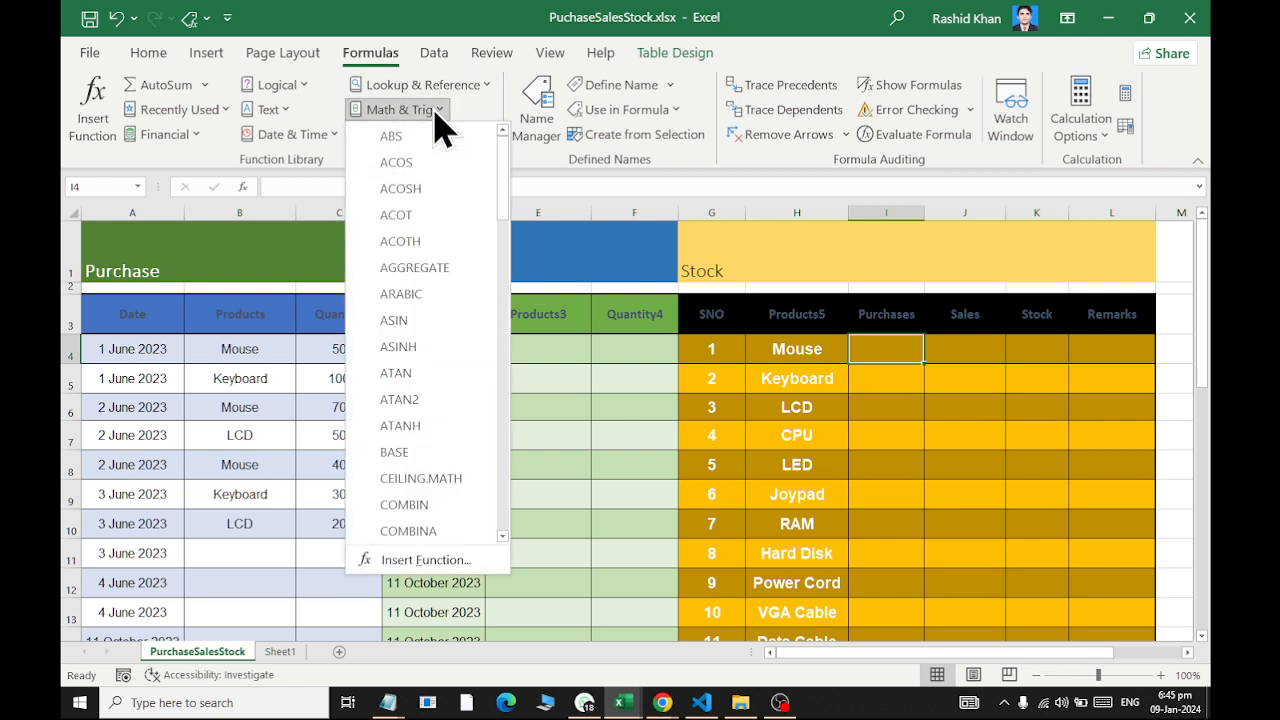
pyautogui.moveTo(509, 165); pyautogui.dragTo(487, 478)
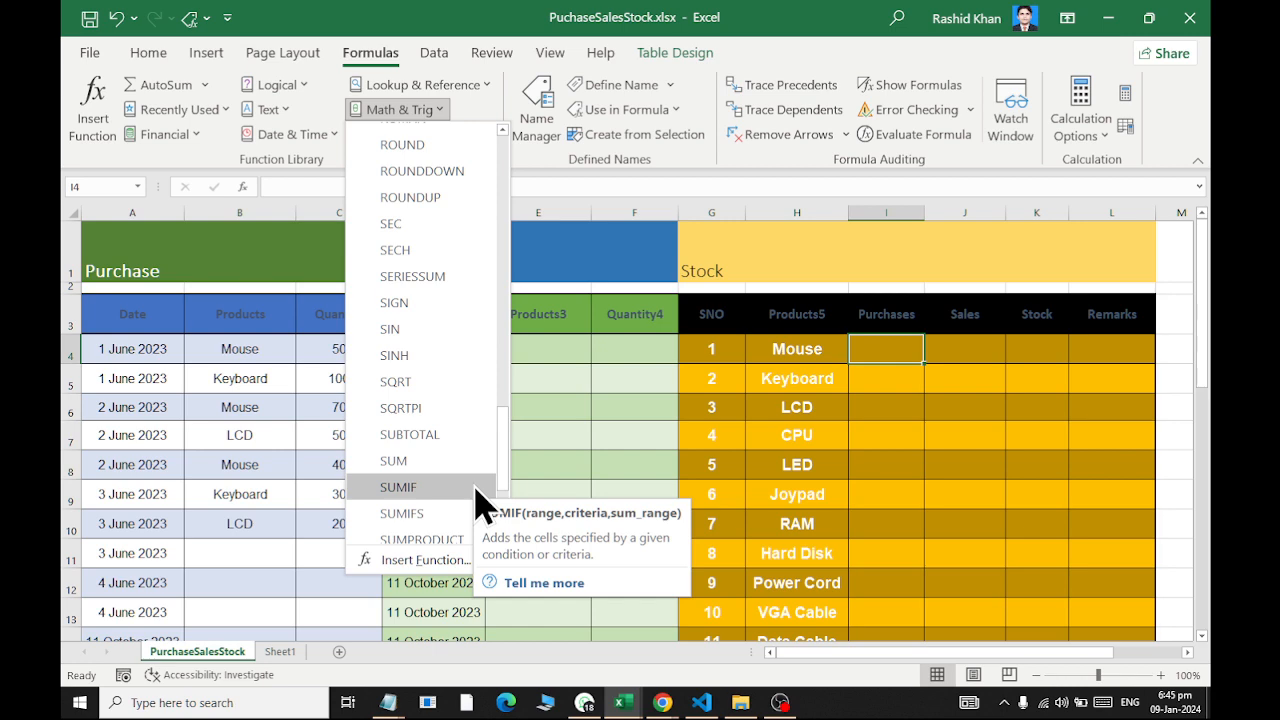
pyautogui.click(477, 490)
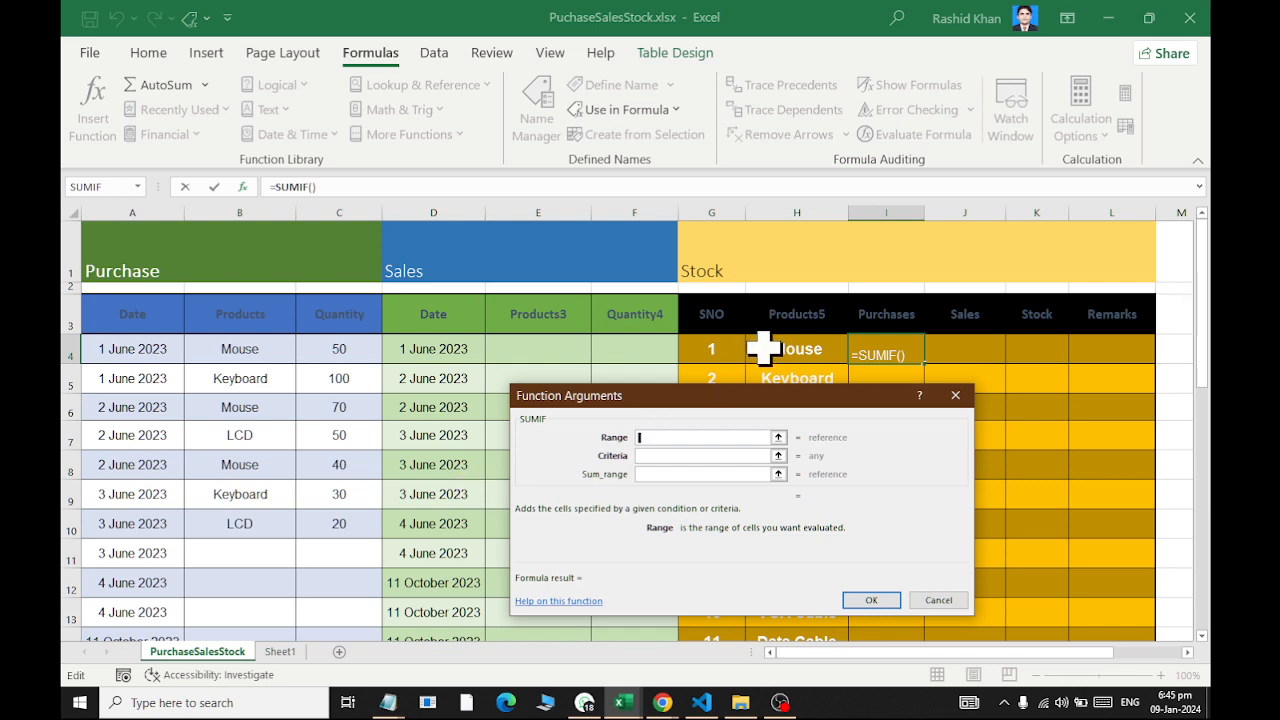
pyautogui.moveTo(685, 399); pyautogui.dragTo(589, 62)
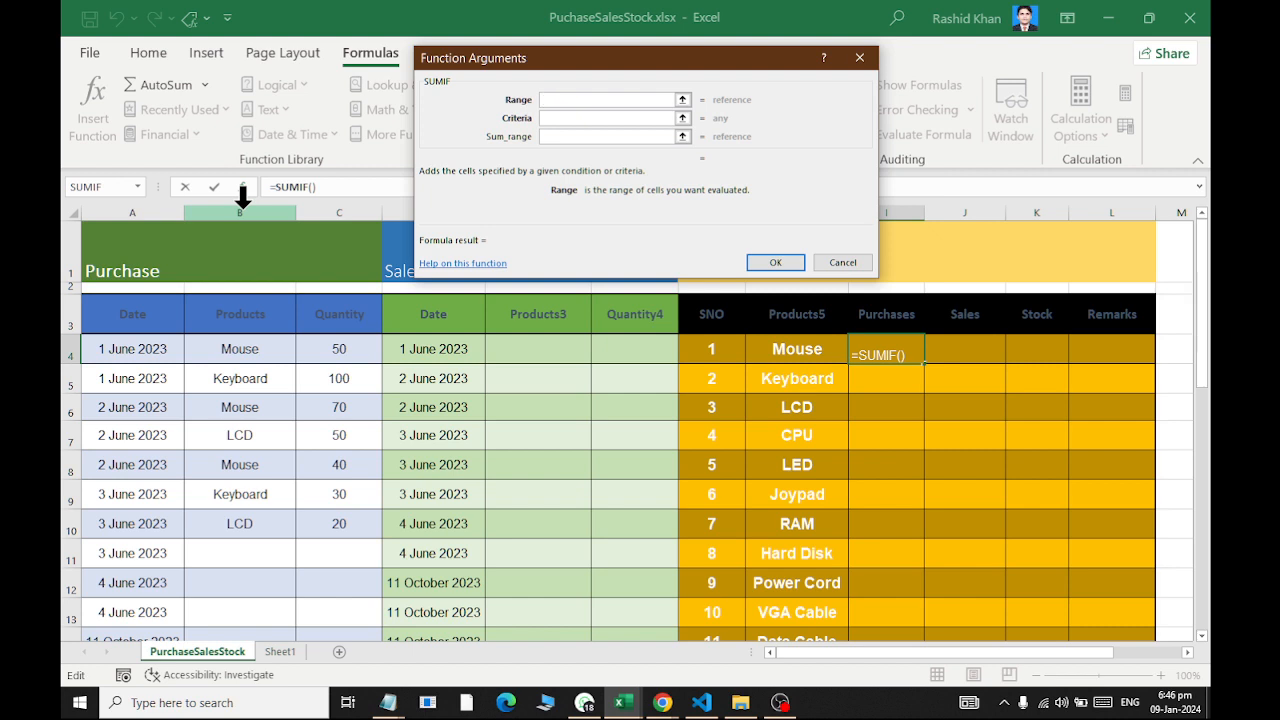
pyautogui.click(241, 199)
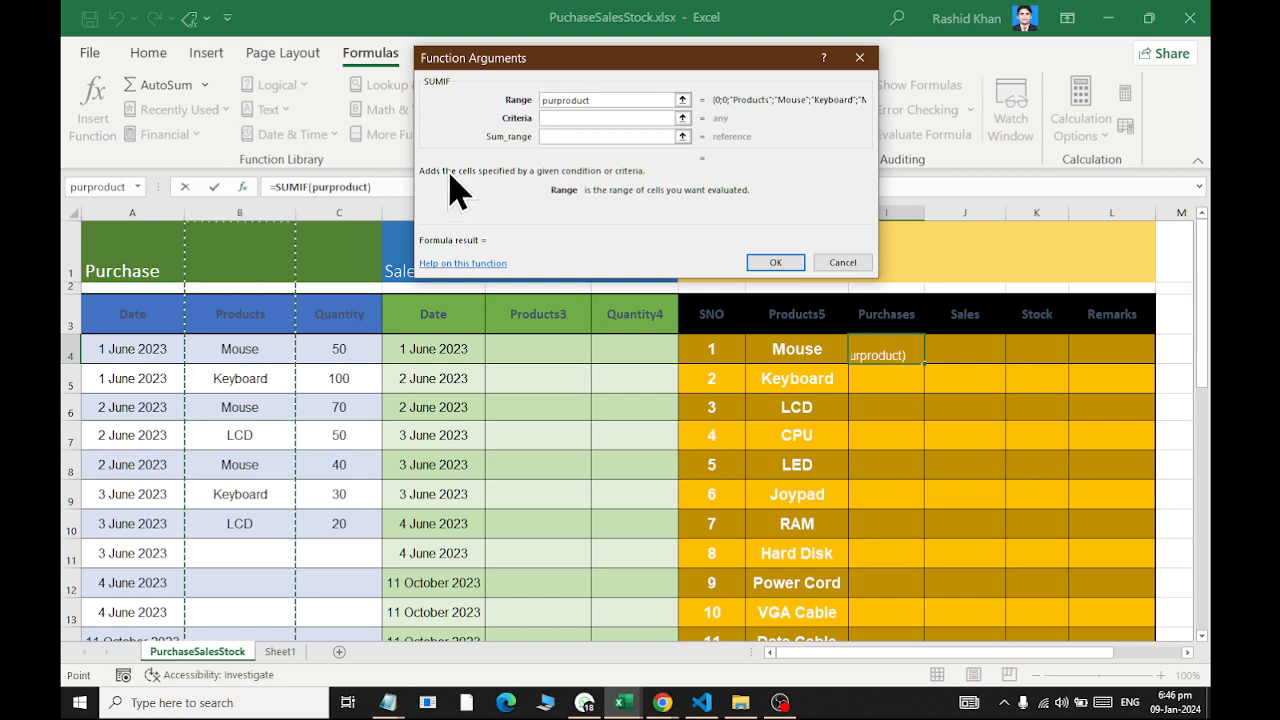
pyautogui.click(580, 118)
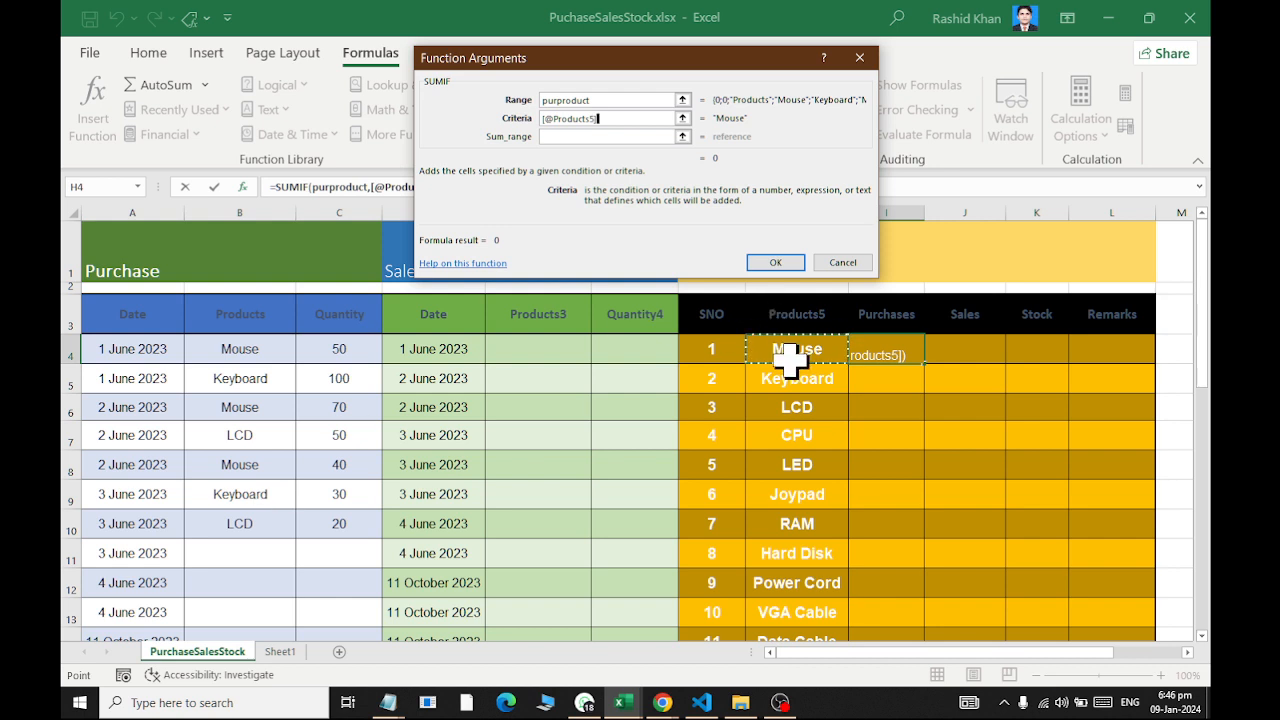
pyautogui.click(629, 135)
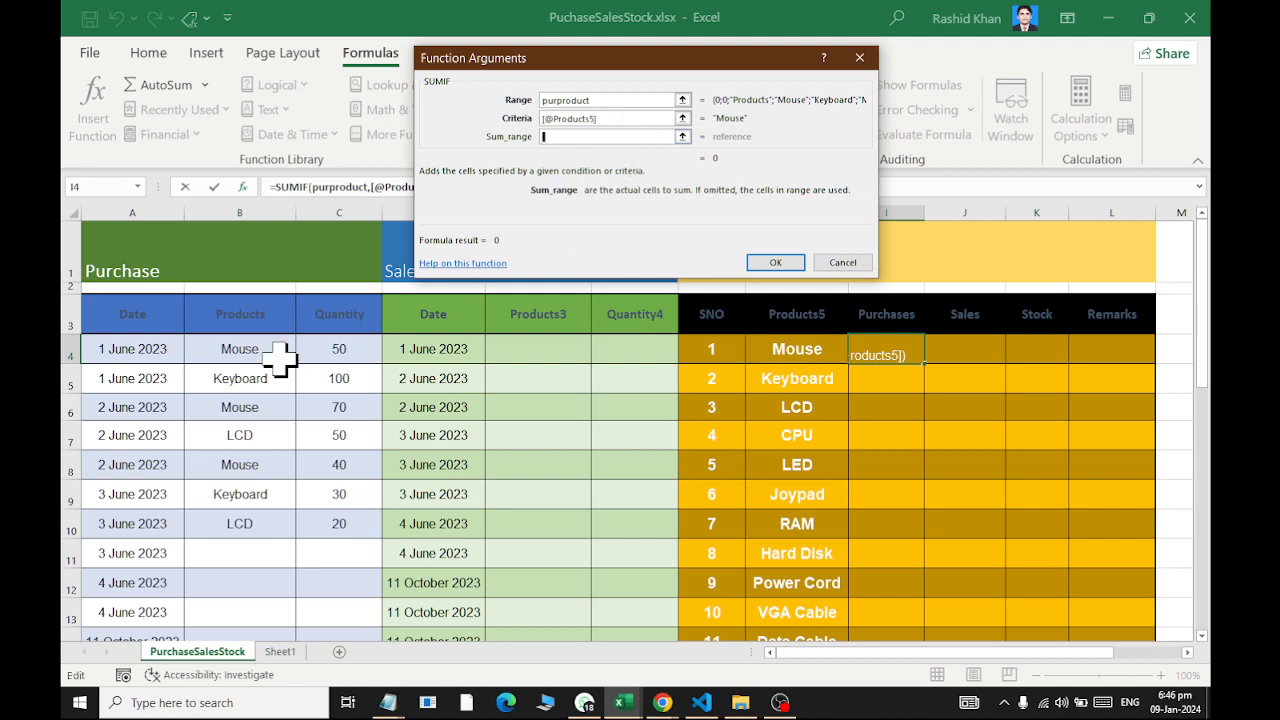
pyautogui.click(354, 208)
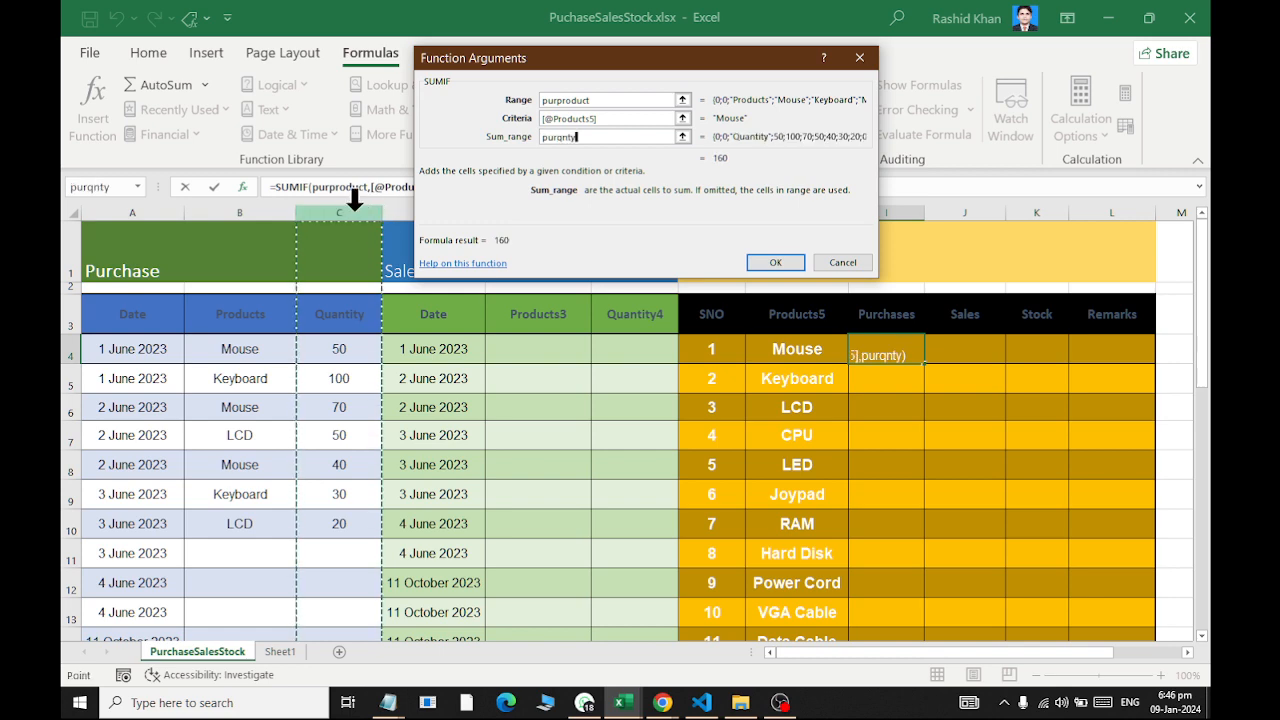
pyautogui.click(772, 264)
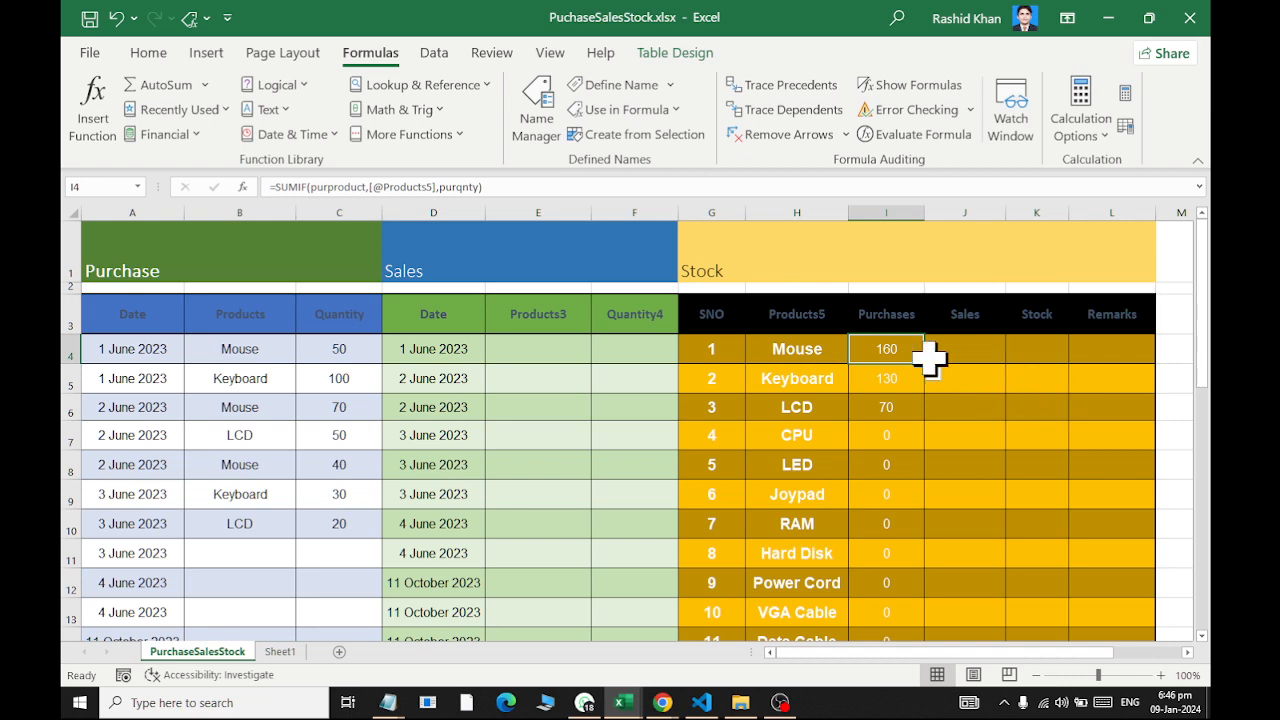
pyautogui.moveTo(928, 365); pyautogui.dragTo(914, 401)
pyautogui.scroll(4, 860, 400)
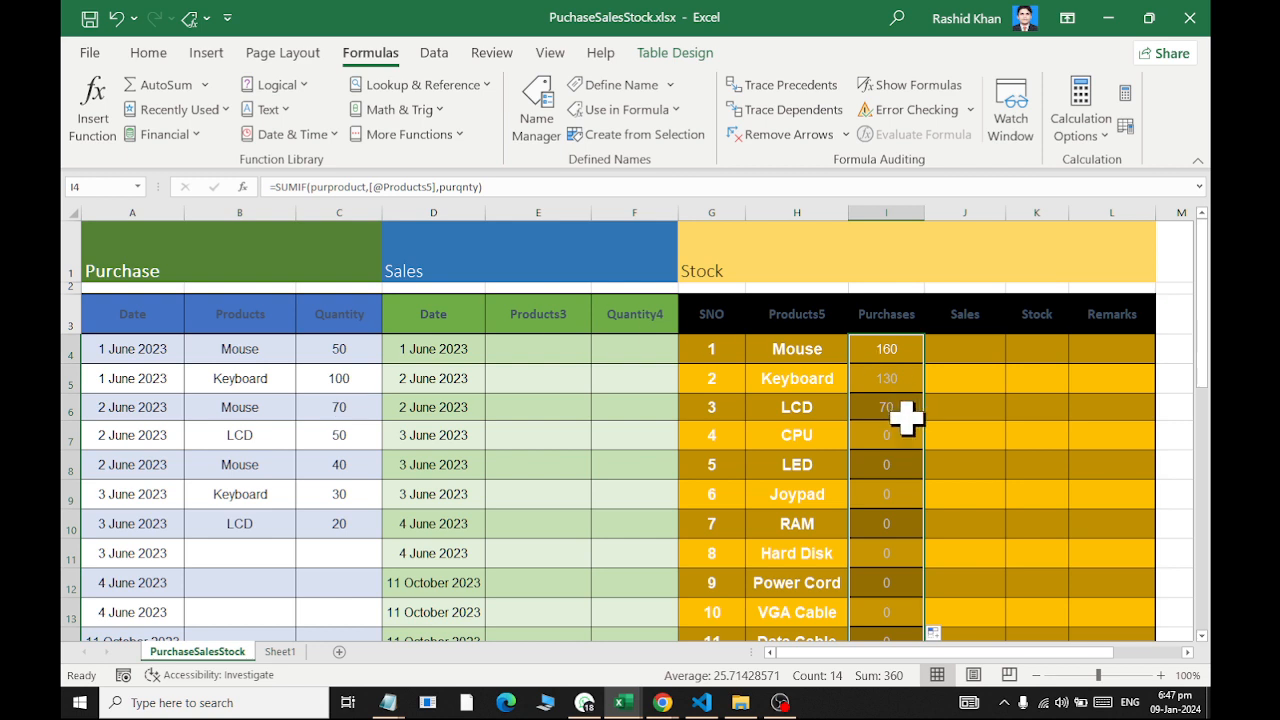
# Record a purchase of Mouse with quantity 100 in row 11 of the Purchase table
pyautogui.click(262, 566)
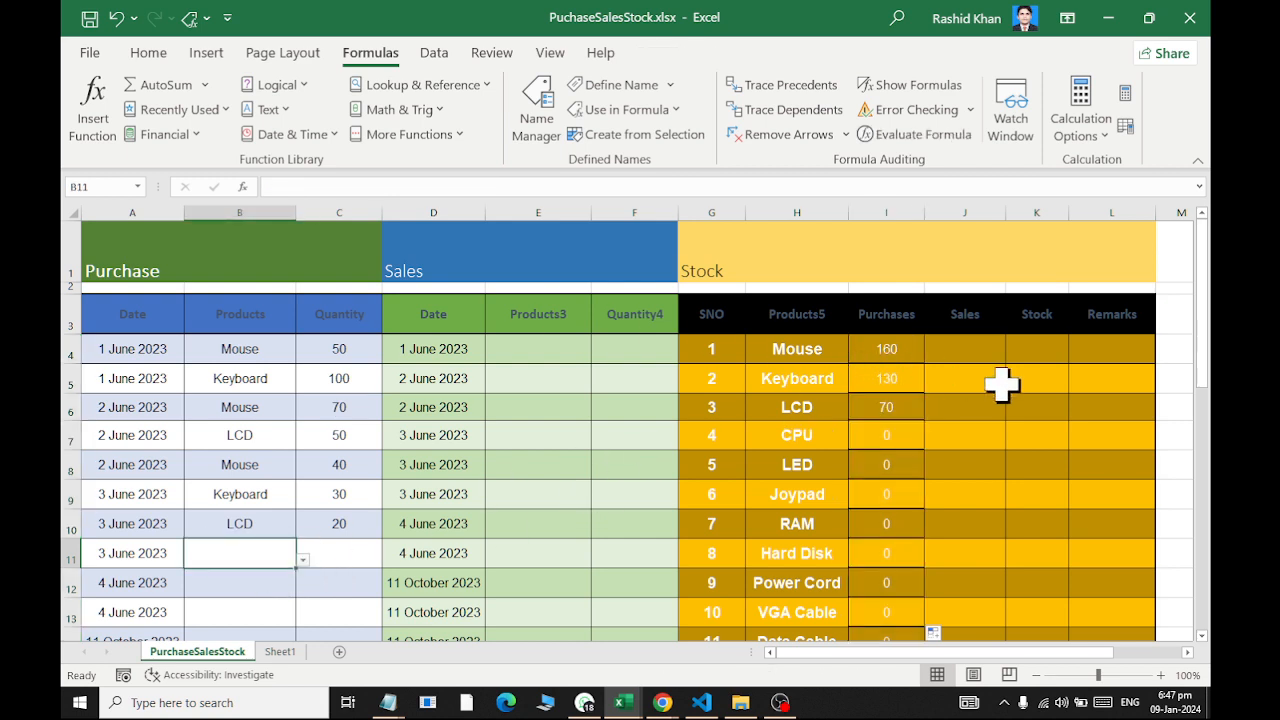
pyautogui.write('Mouse')
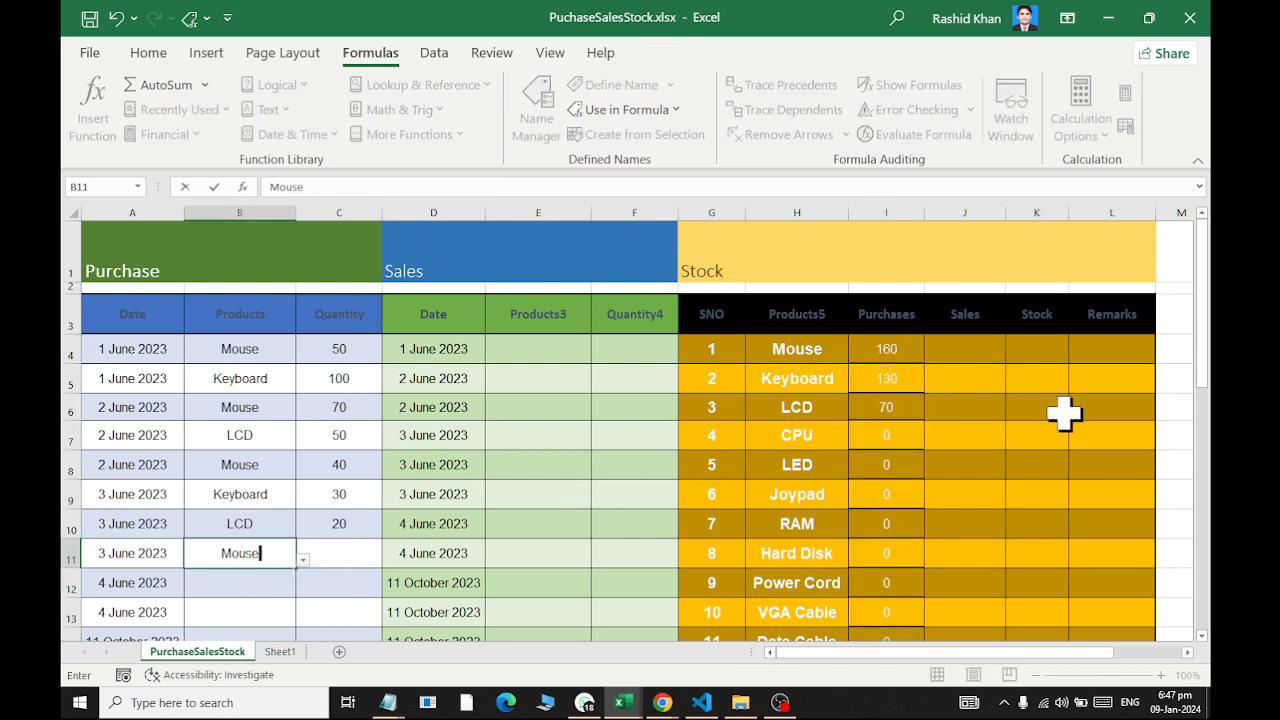
pyautogui.press('Tab')
pyautogui.write('100')
pyautogui.press('Return')
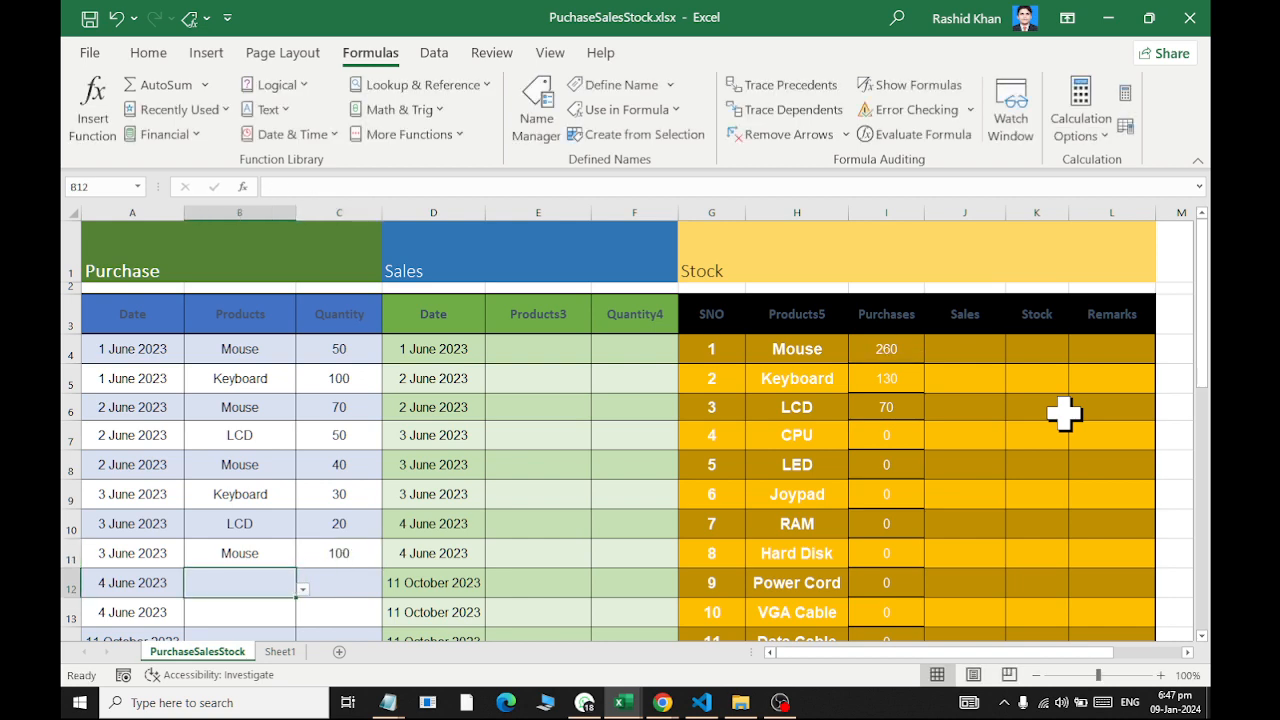
# Record a purchase of CPU with quantity 200 in row 12 of the Purchase table
pyautogui.write('CPU')
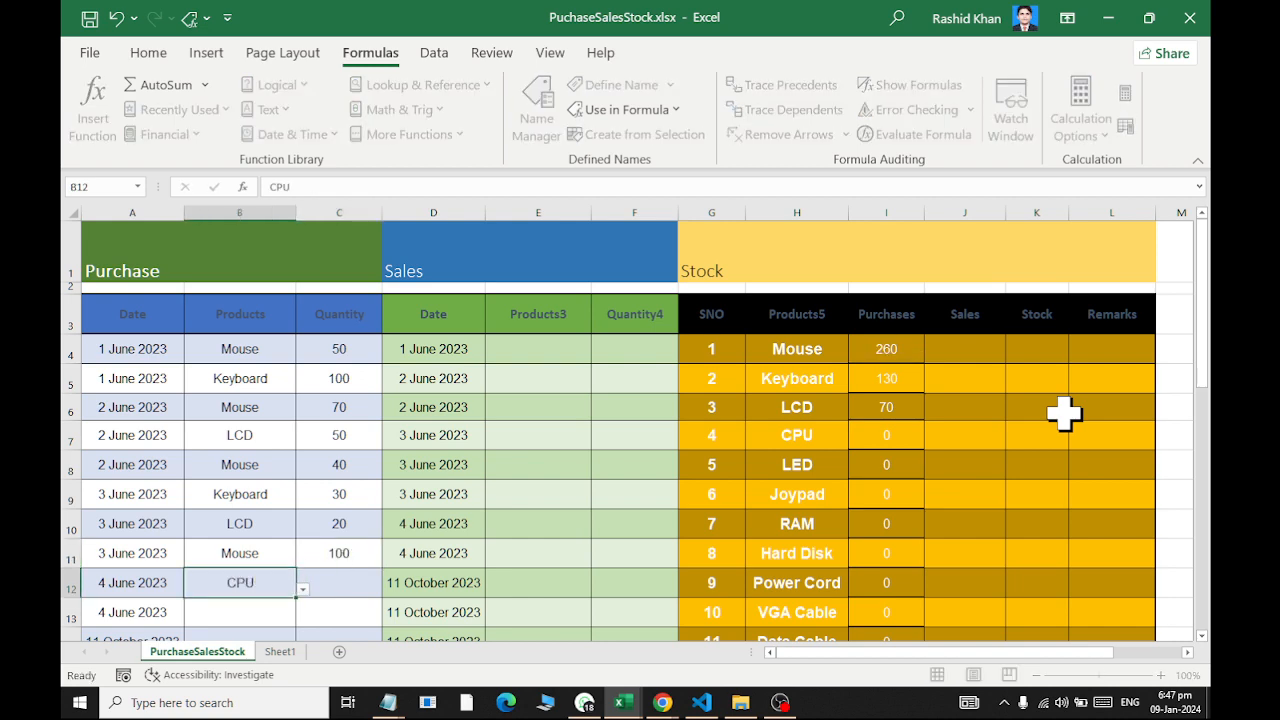
pyautogui.press('Tab')
pyautogui.write('200')
pyautogui.press('Return')
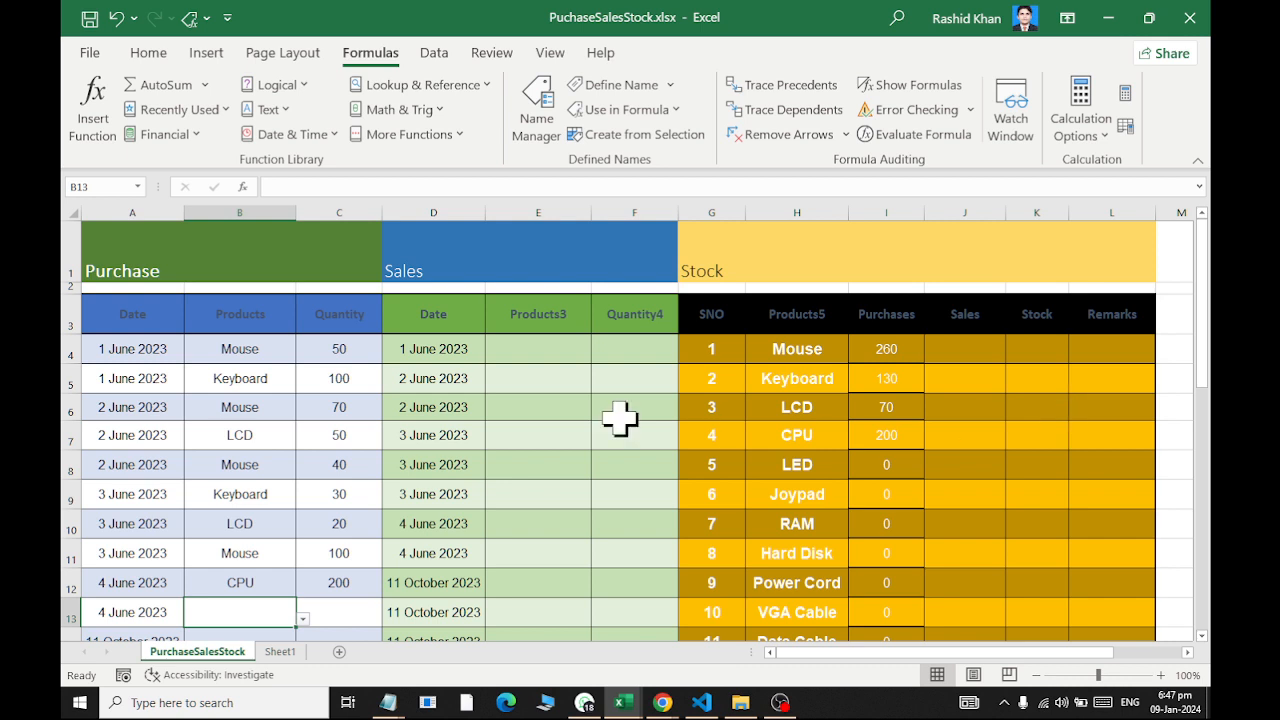
pyautogui.click(797, 380)
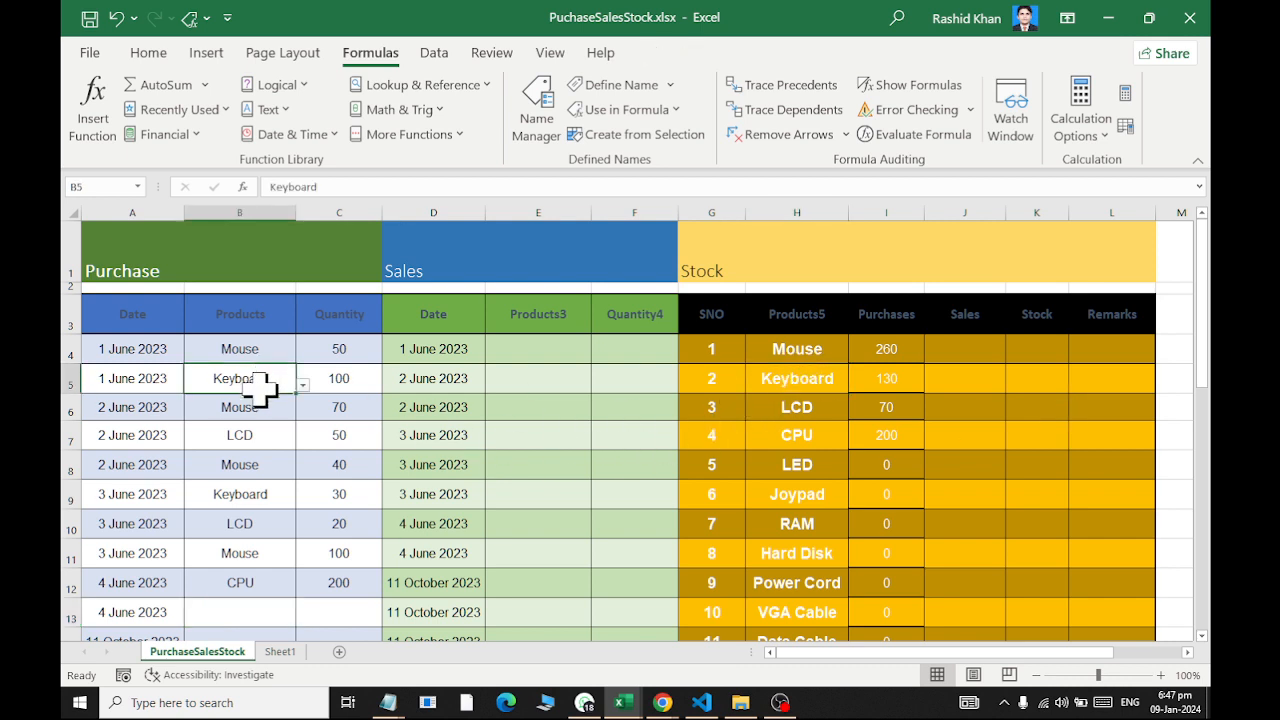
pyautogui.click(864, 384)
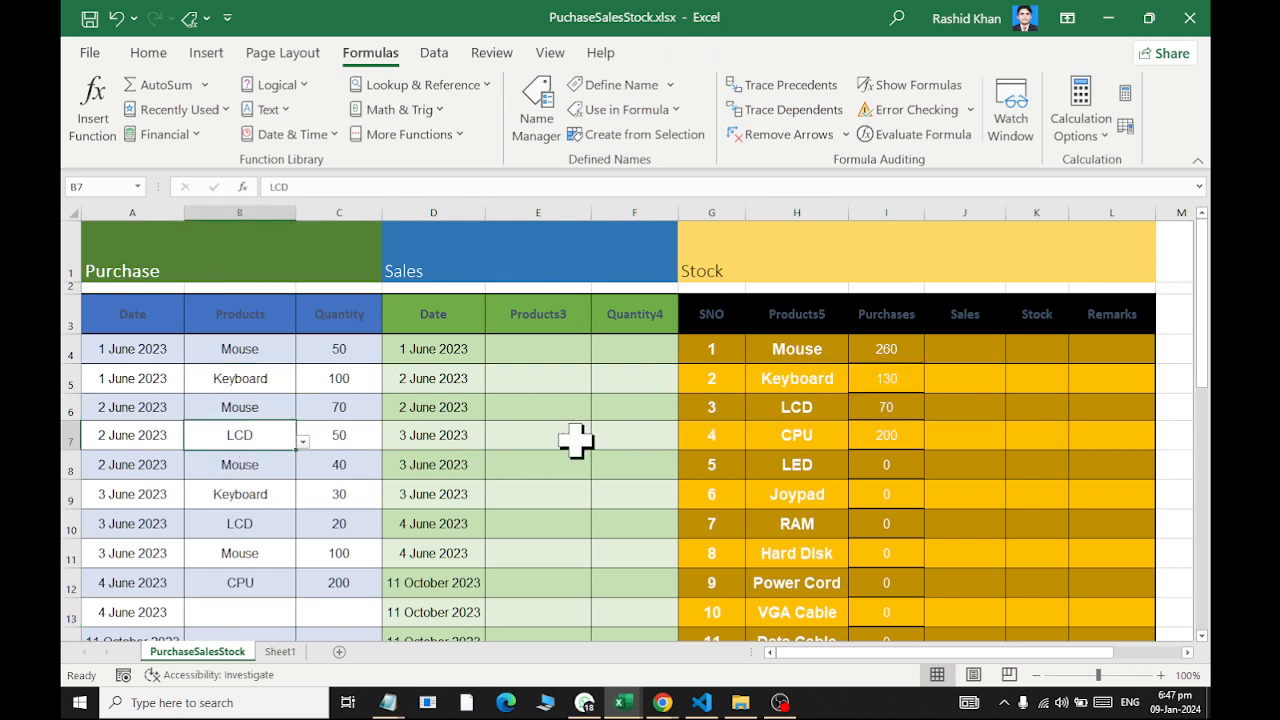
pyautogui.click(868, 409)
pyautogui.click(249, 500)
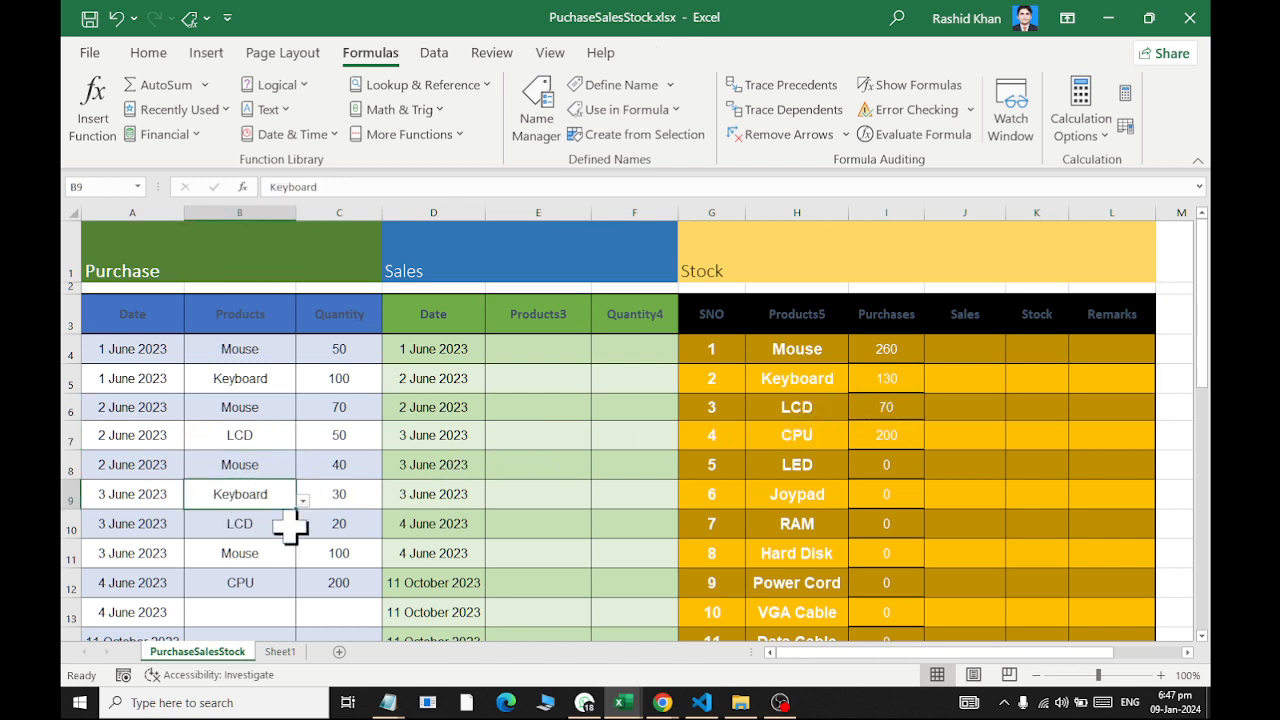
pyautogui.click(250, 588)
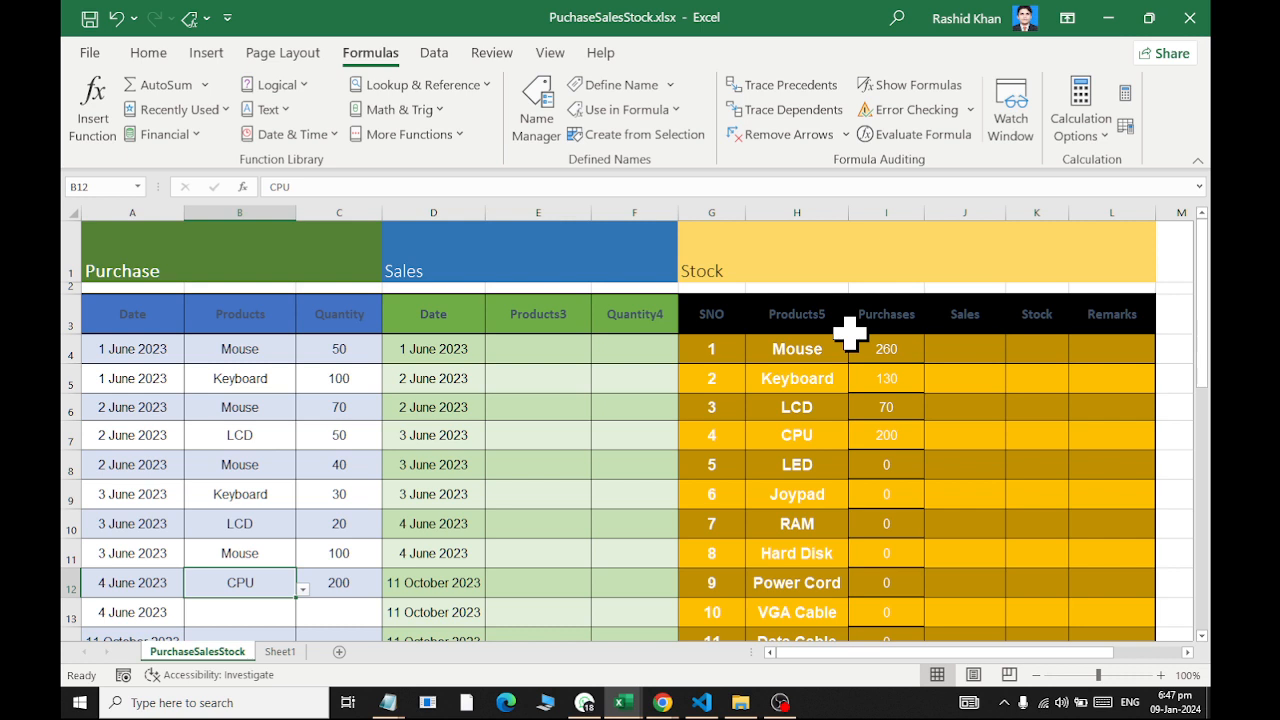
# Insert a SUMIF function in the Stock table's Sales cell J4, with selproduct (column E) as its range
pyautogui.click(958, 350)
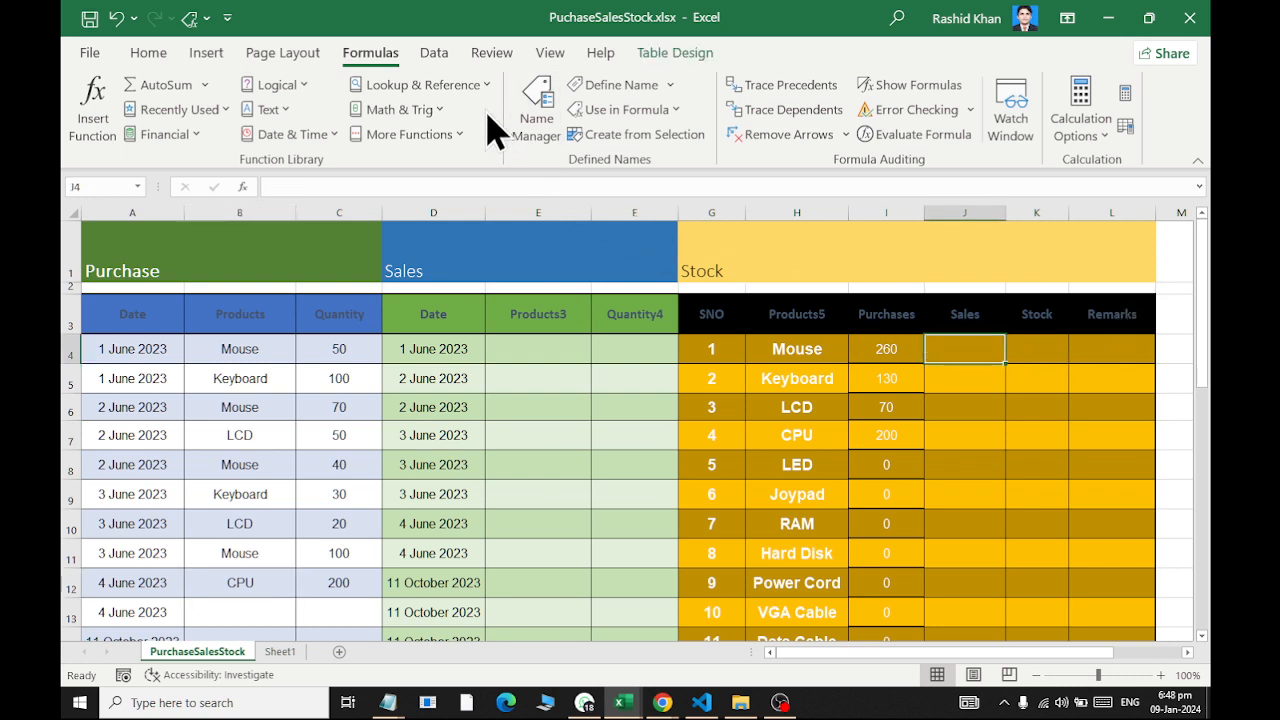
pyautogui.click(410, 110)
pyautogui.scroll(-10, 443, 337)
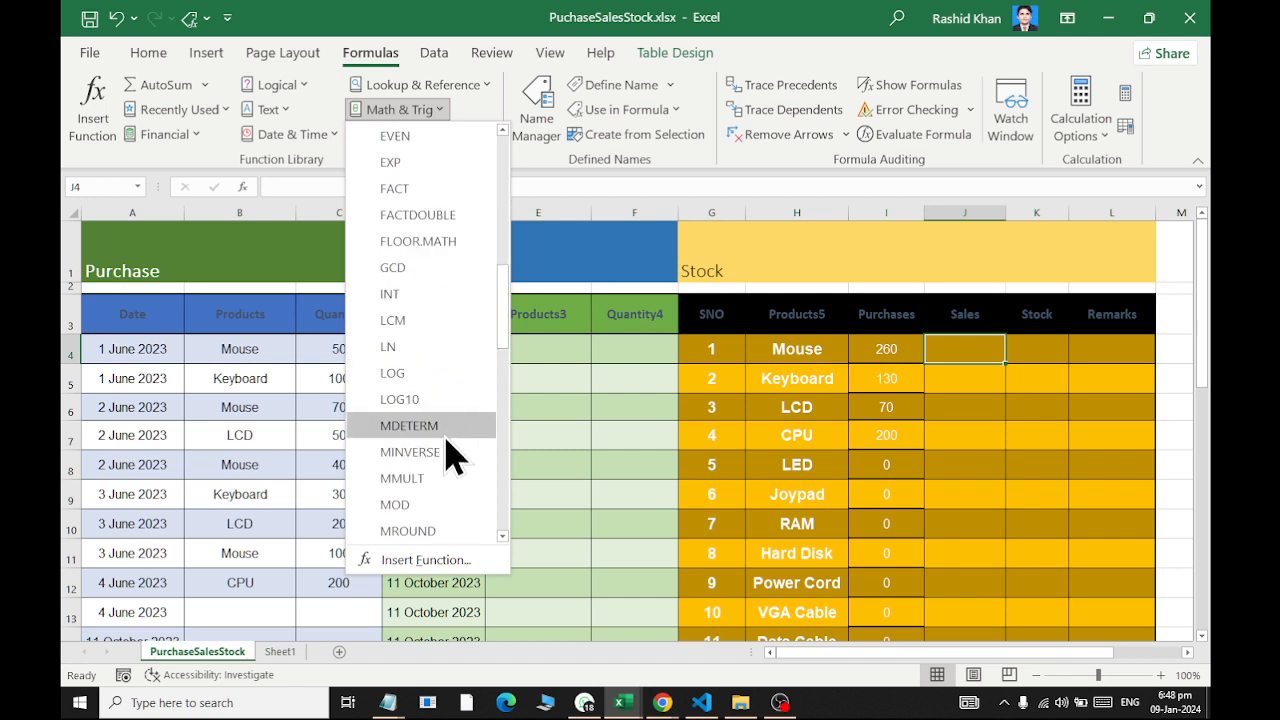
pyautogui.scroll(-6, 455, 515)
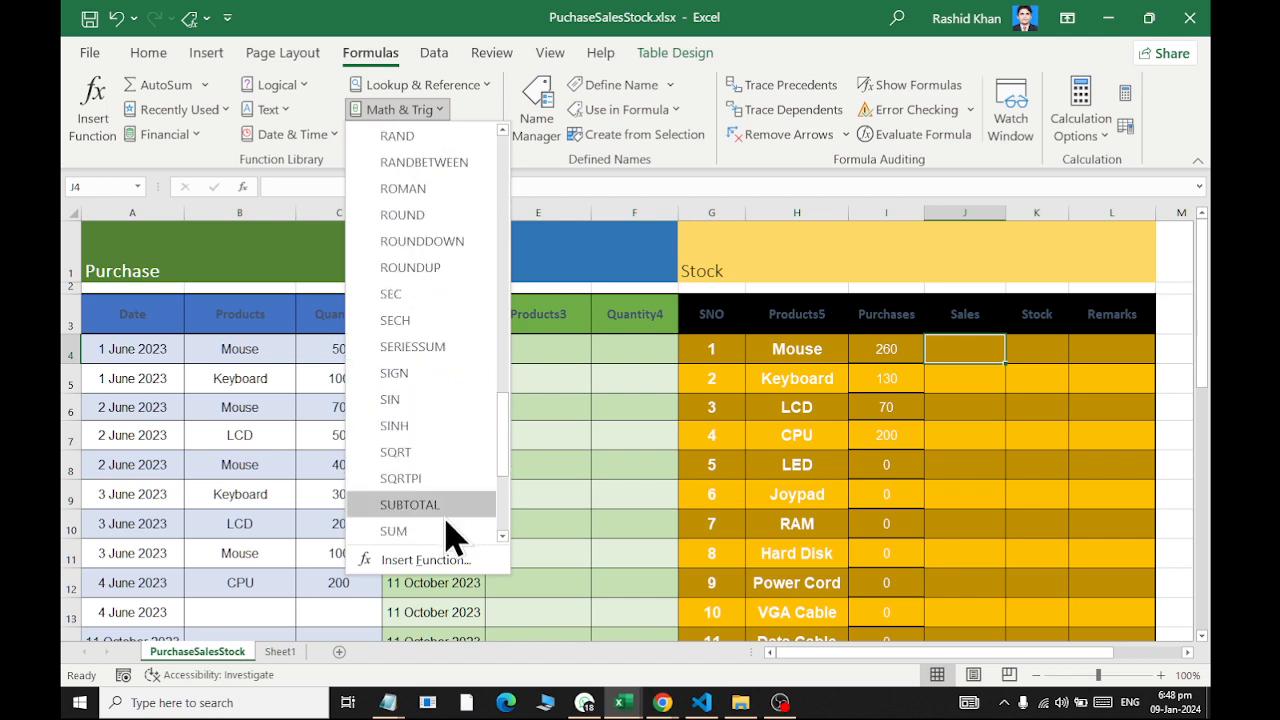
pyautogui.scroll(-3, 449, 520)
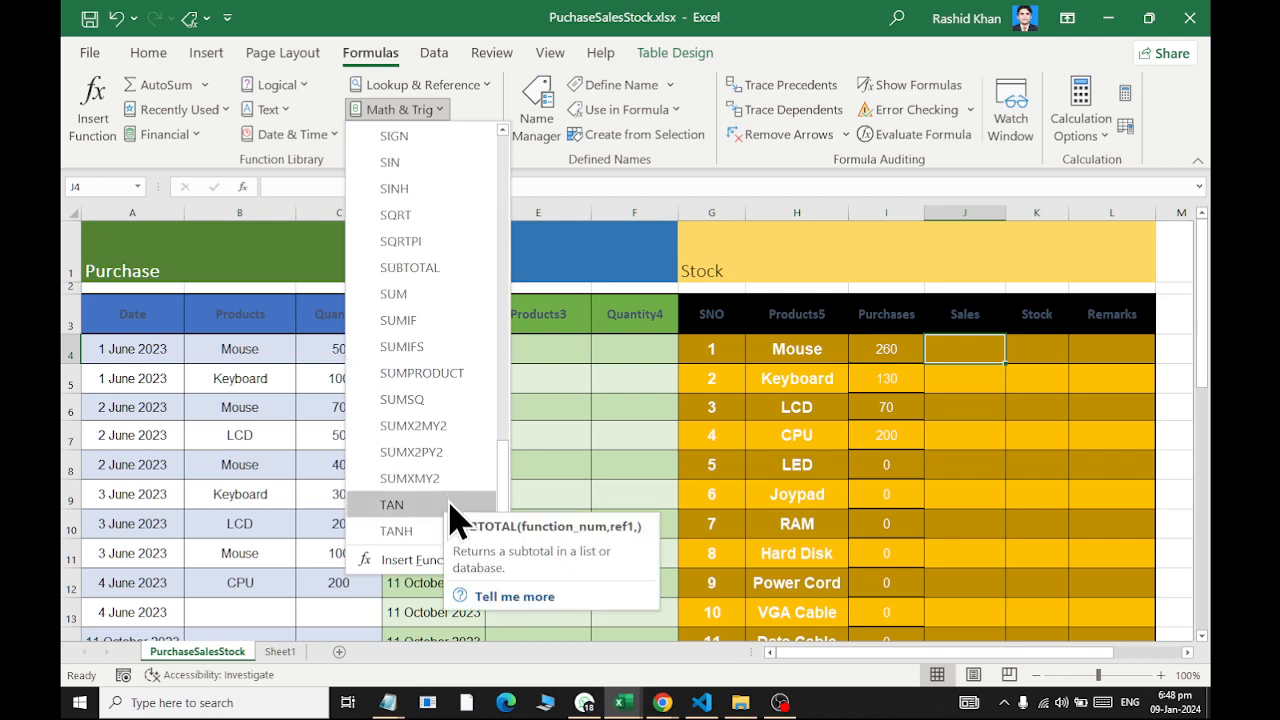
pyautogui.click(450, 322)
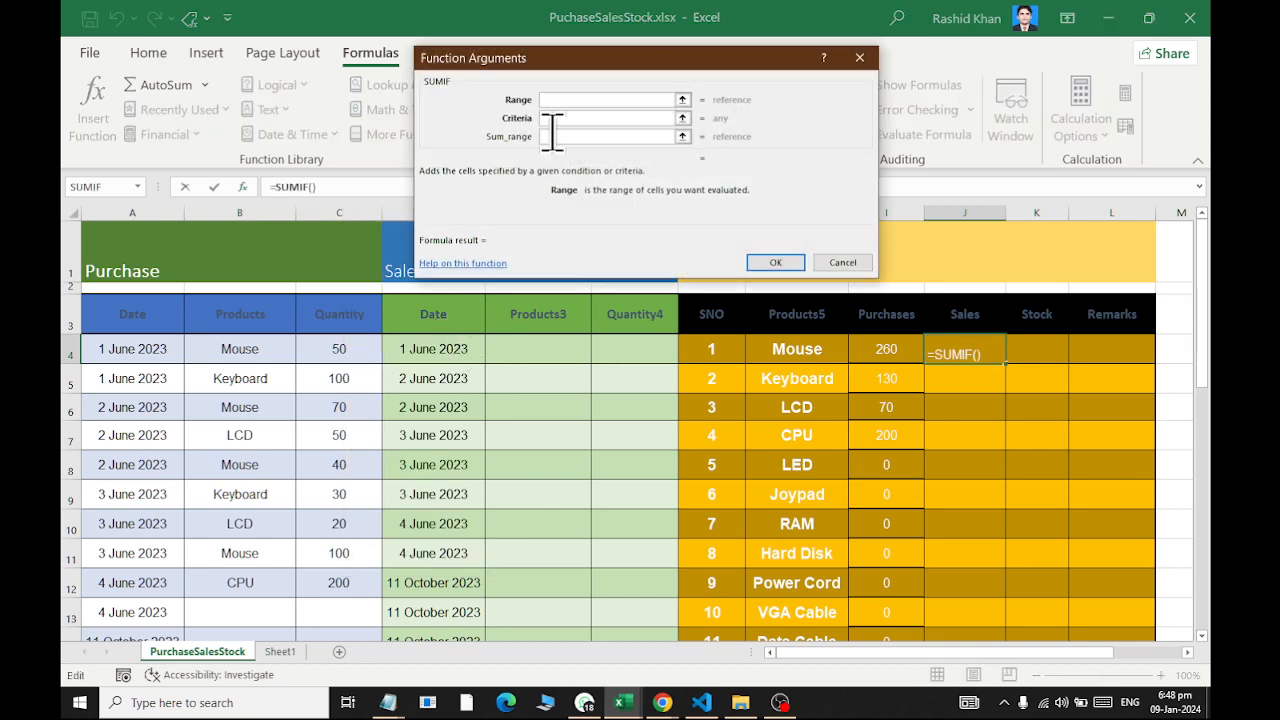
pyautogui.moveTo(553, 62); pyautogui.dragTo(562, 401)
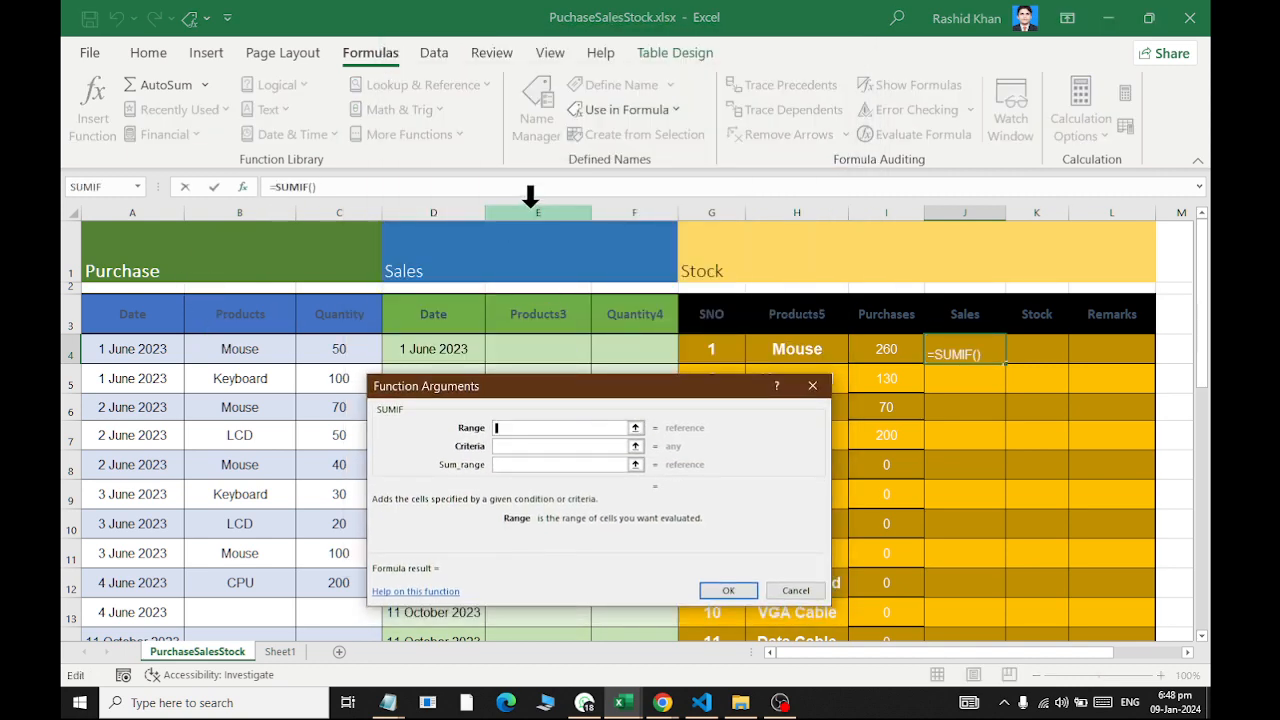
pyautogui.click(523, 211)
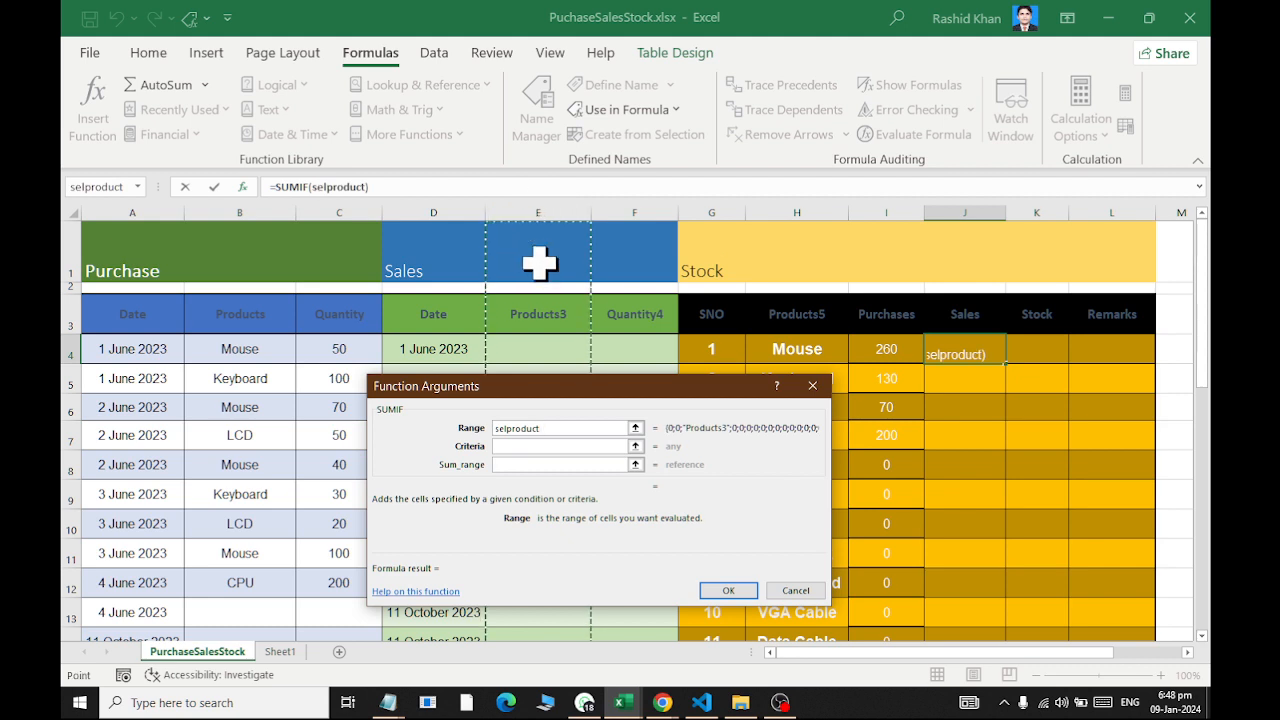
pyautogui.click(547, 448)
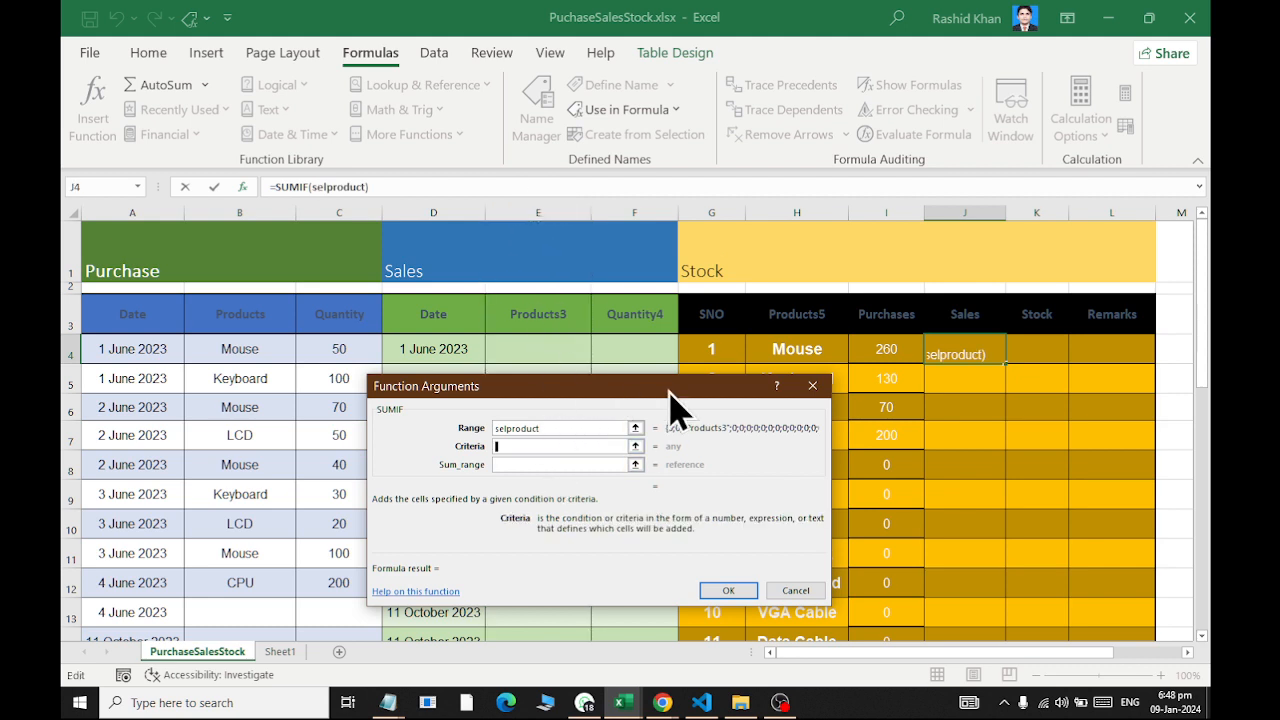
pyautogui.moveTo(680, 388); pyautogui.dragTo(629, 552)
pyautogui.click(818, 388)
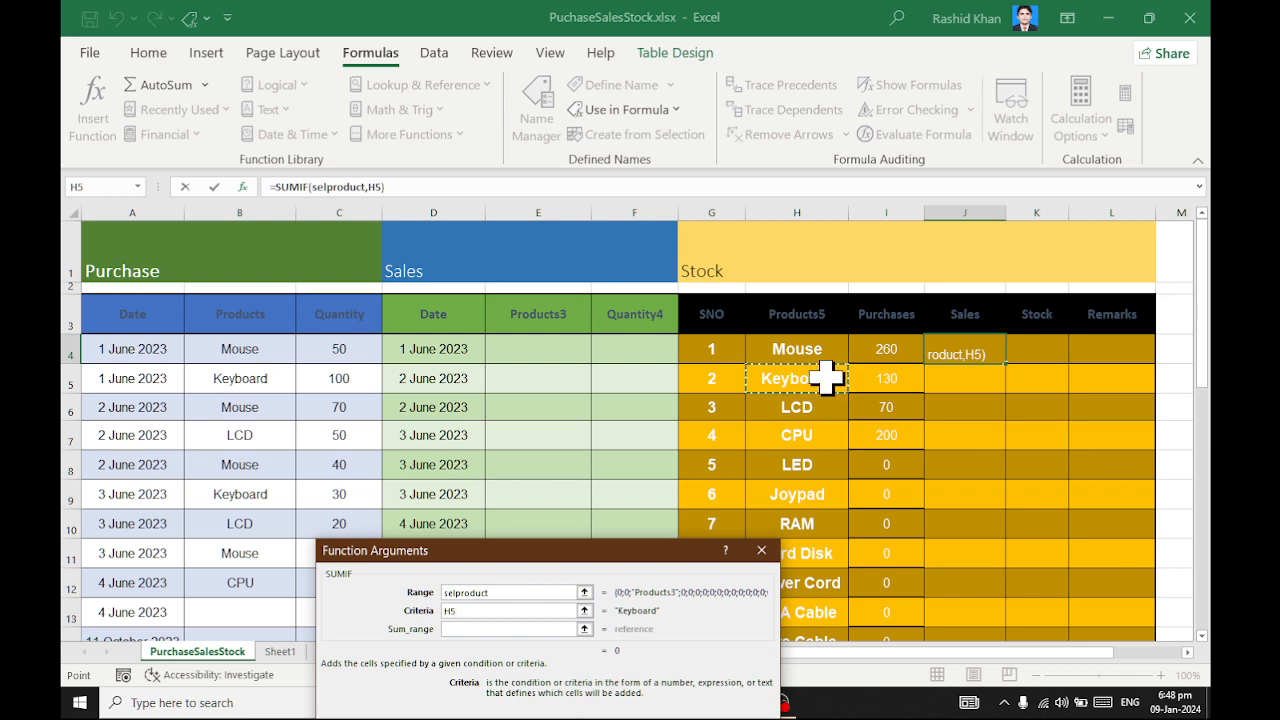
pyautogui.click(800, 356)
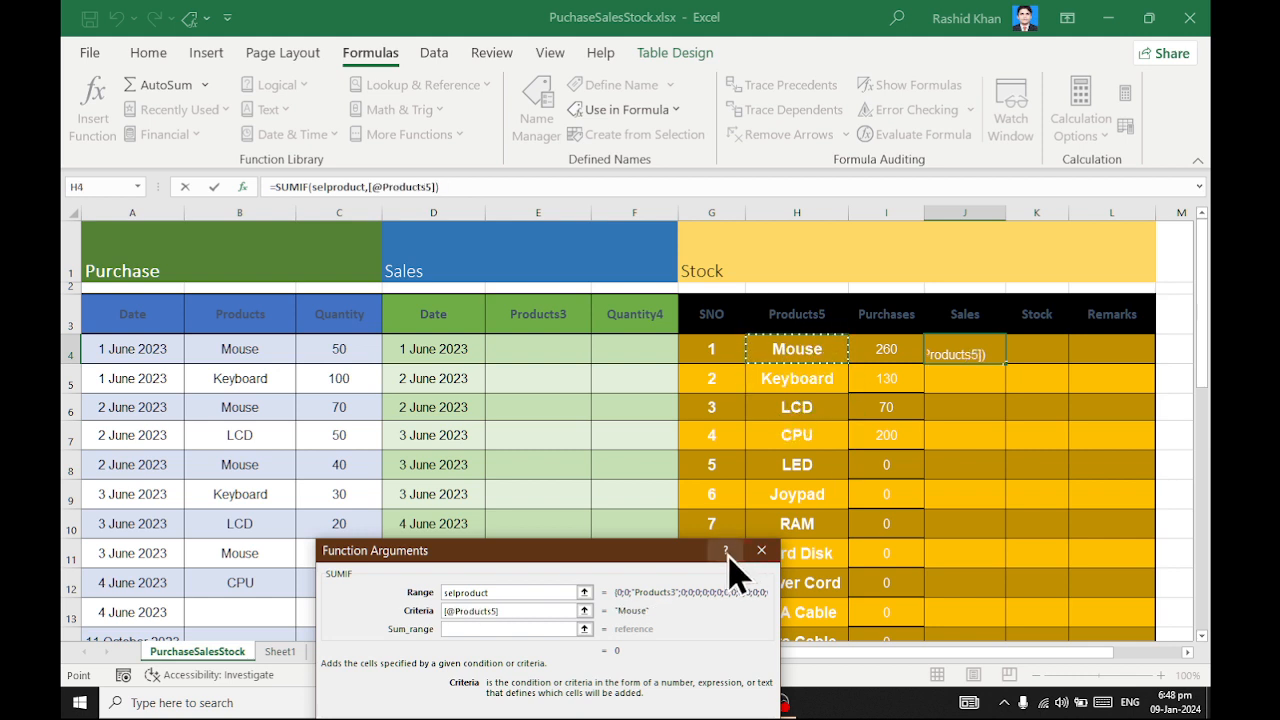
pyautogui.click(497, 629)
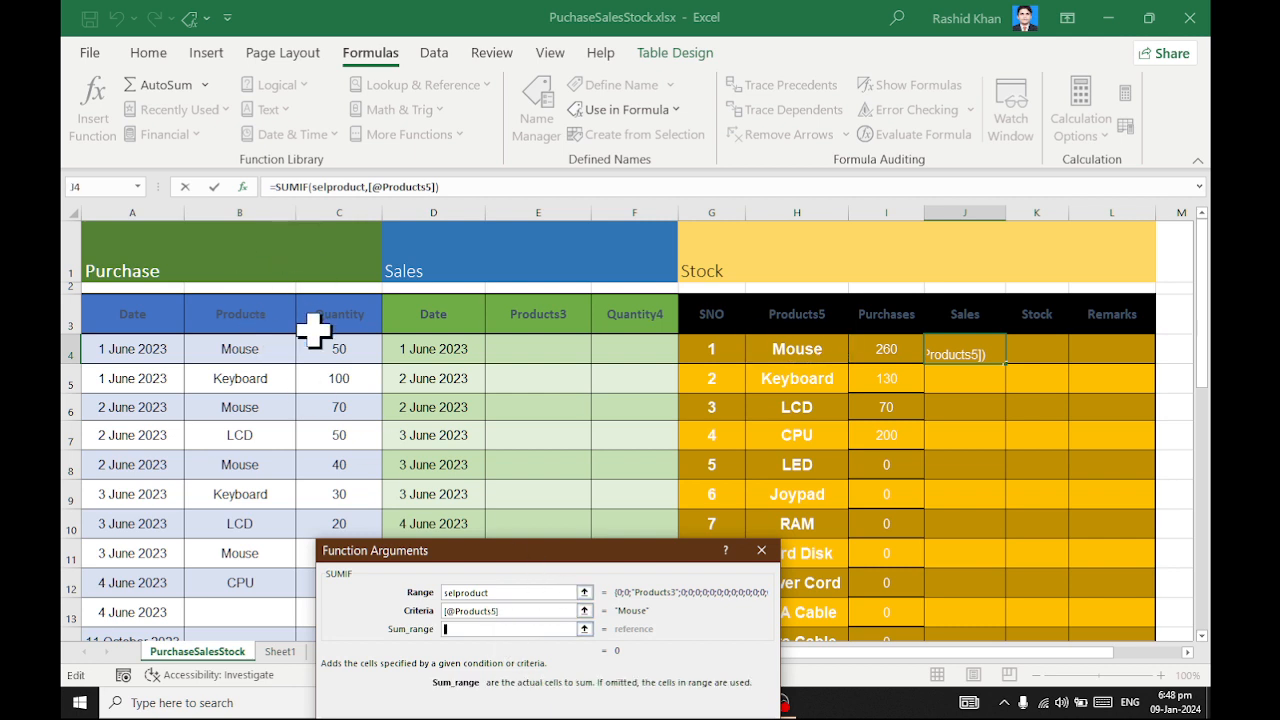
pyautogui.click(652, 212)
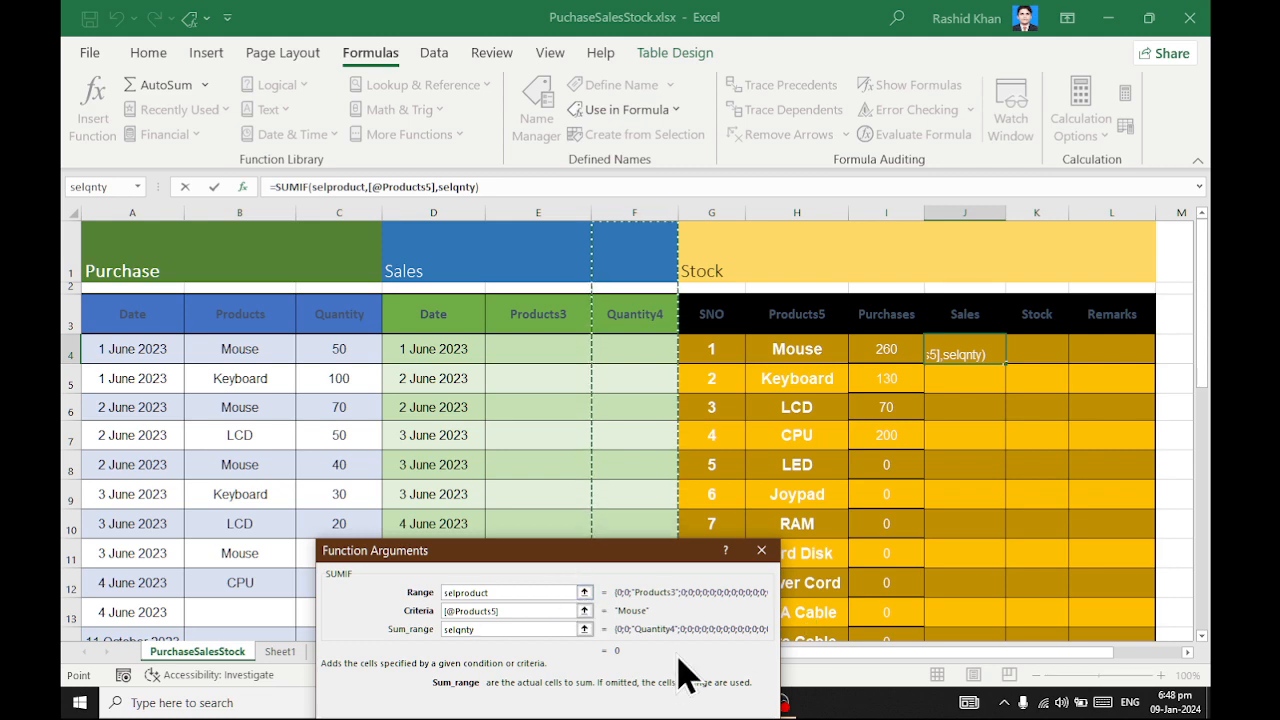
pyautogui.moveTo(668, 573); pyautogui.dragTo(752, 258)
pyautogui.click(752, 449)
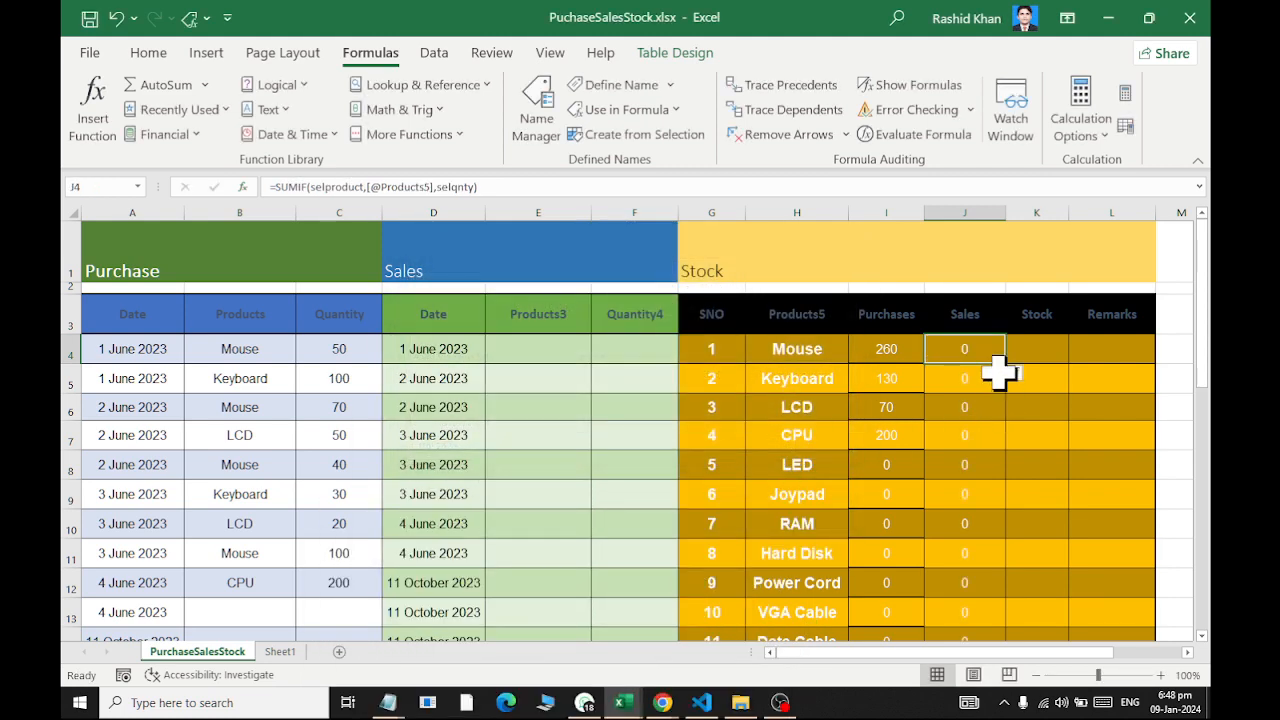
pyautogui.doubleClick(1007, 364)
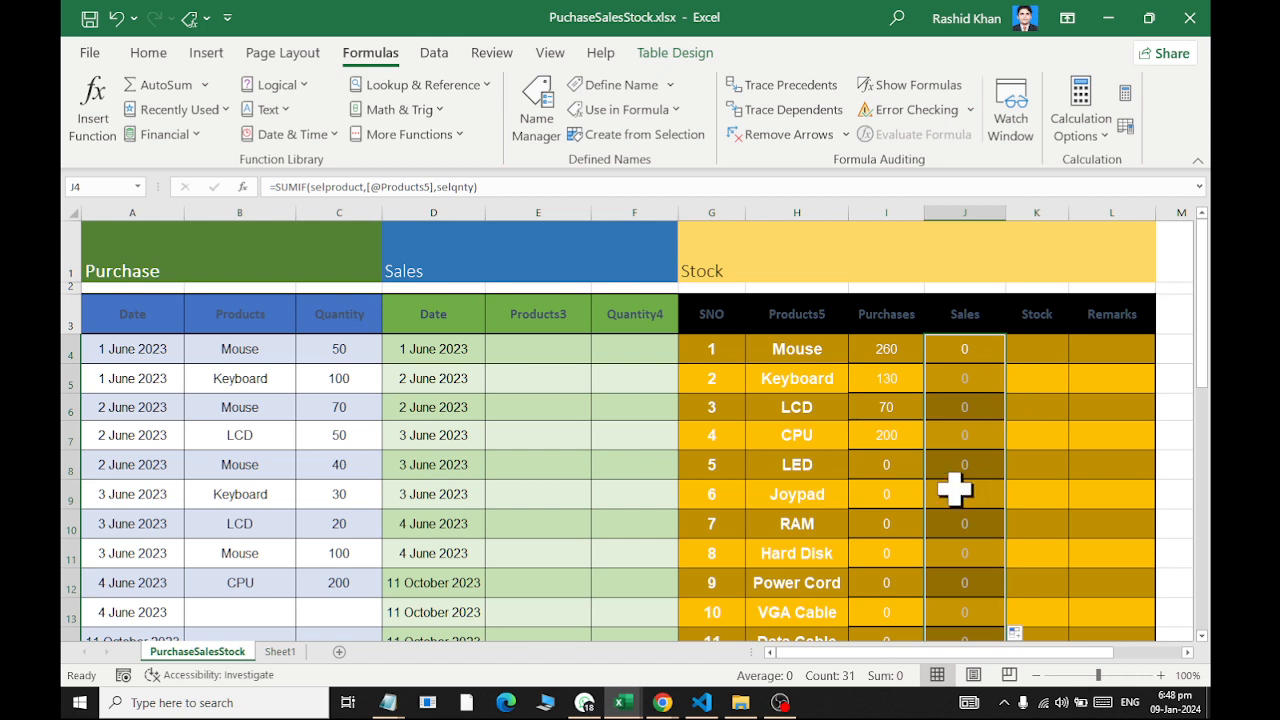
# Record a sale of Keyboard with quantity 50 in row 4 of the Sales table and check its Sales total
pyautogui.click(652, 345)
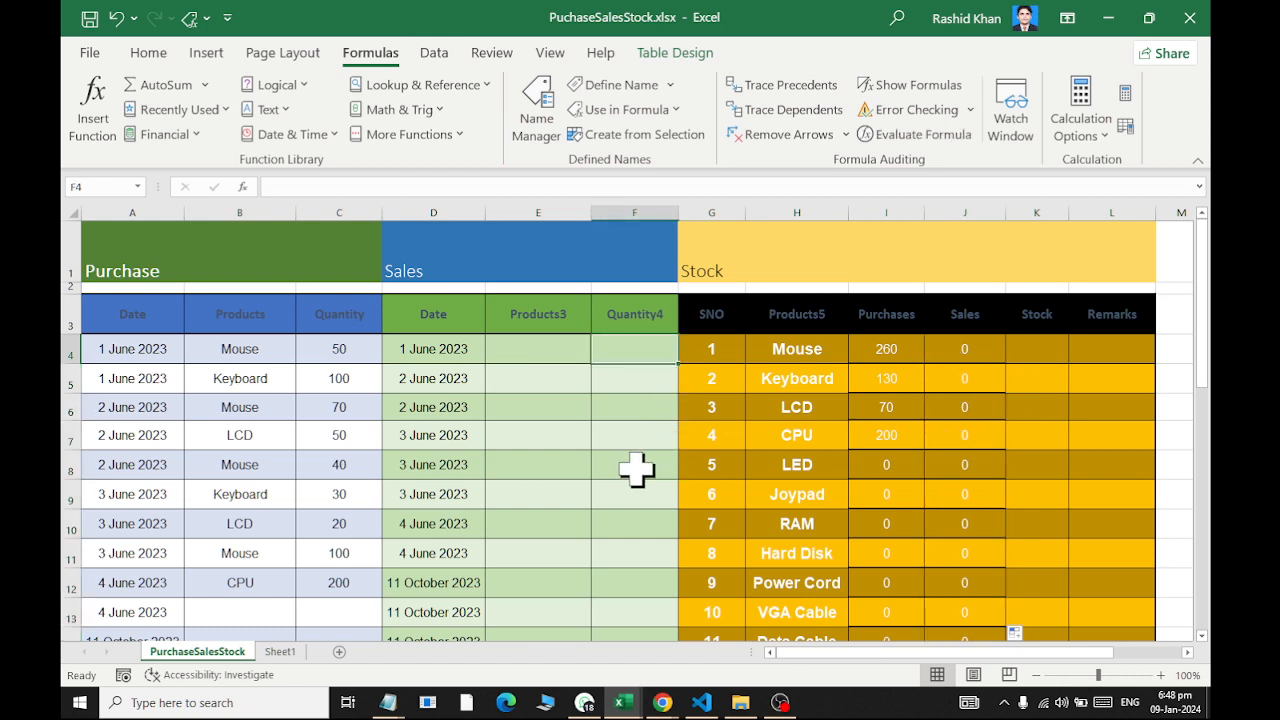
pyautogui.click(117, 356)
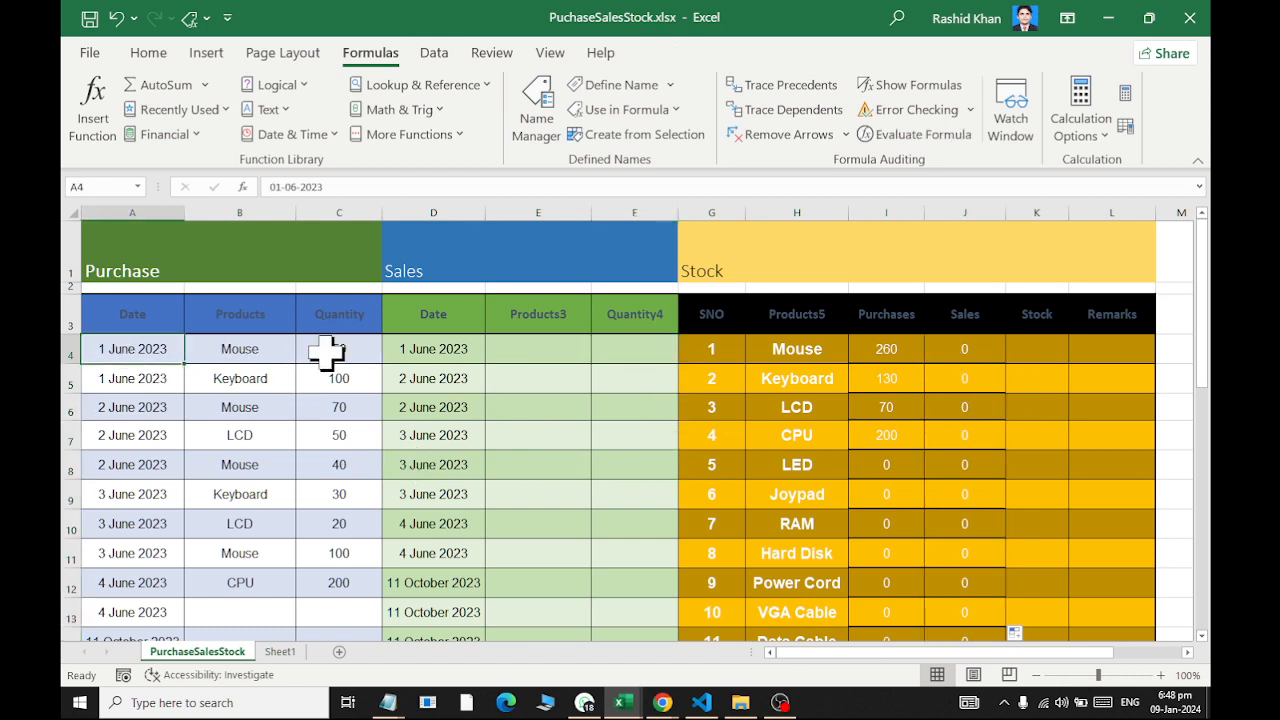
pyautogui.click(580, 350)
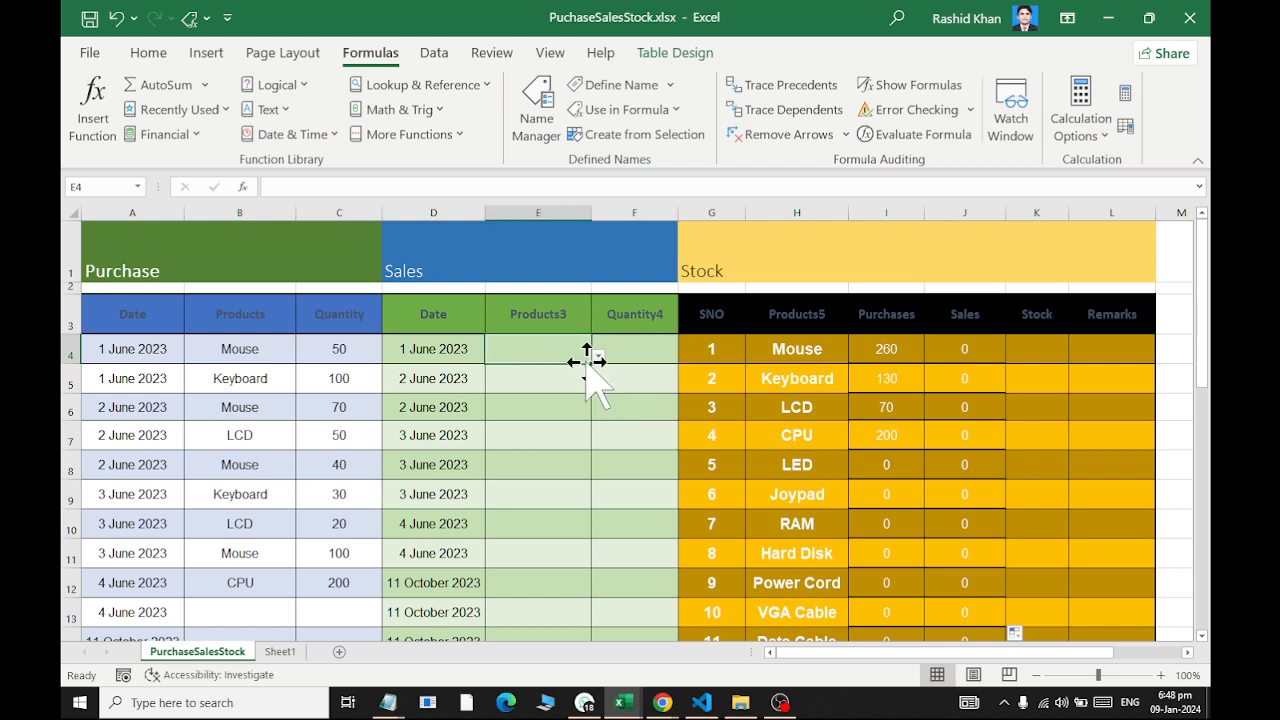
pyautogui.click(597, 356)
pyautogui.click(588, 376)
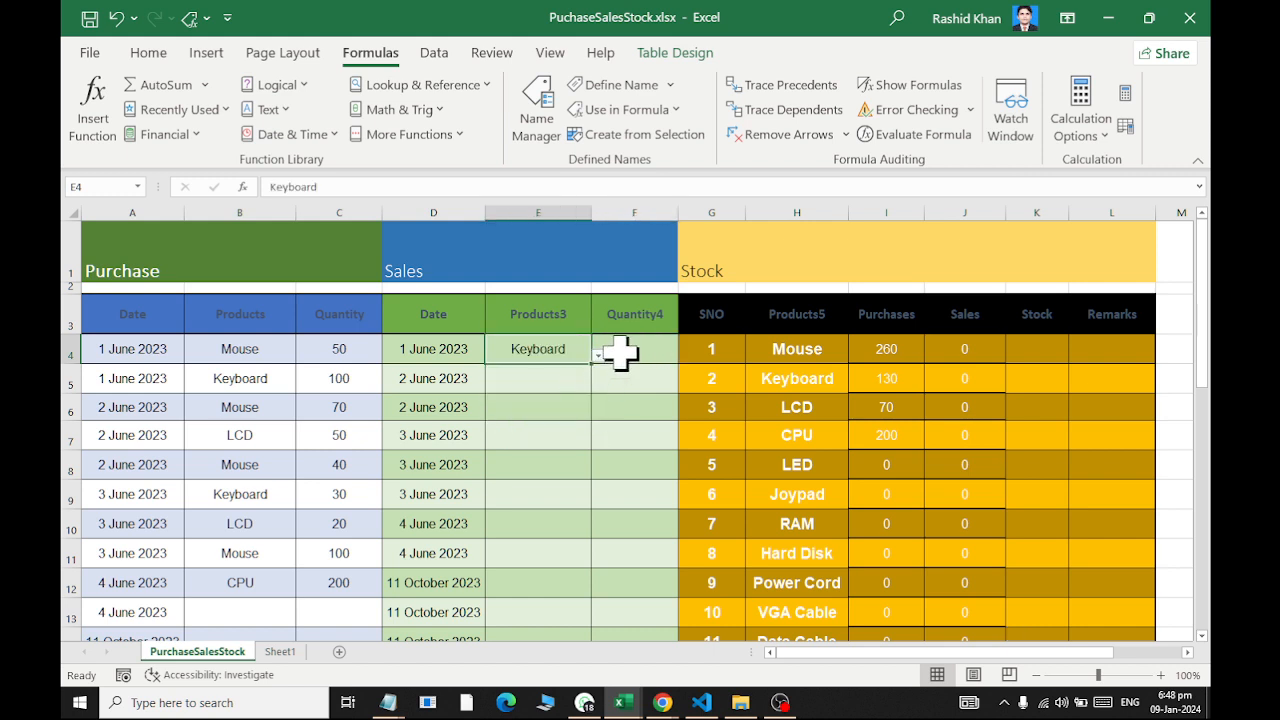
pyautogui.click(621, 352)
pyautogui.write('50')
pyautogui.press('Return')
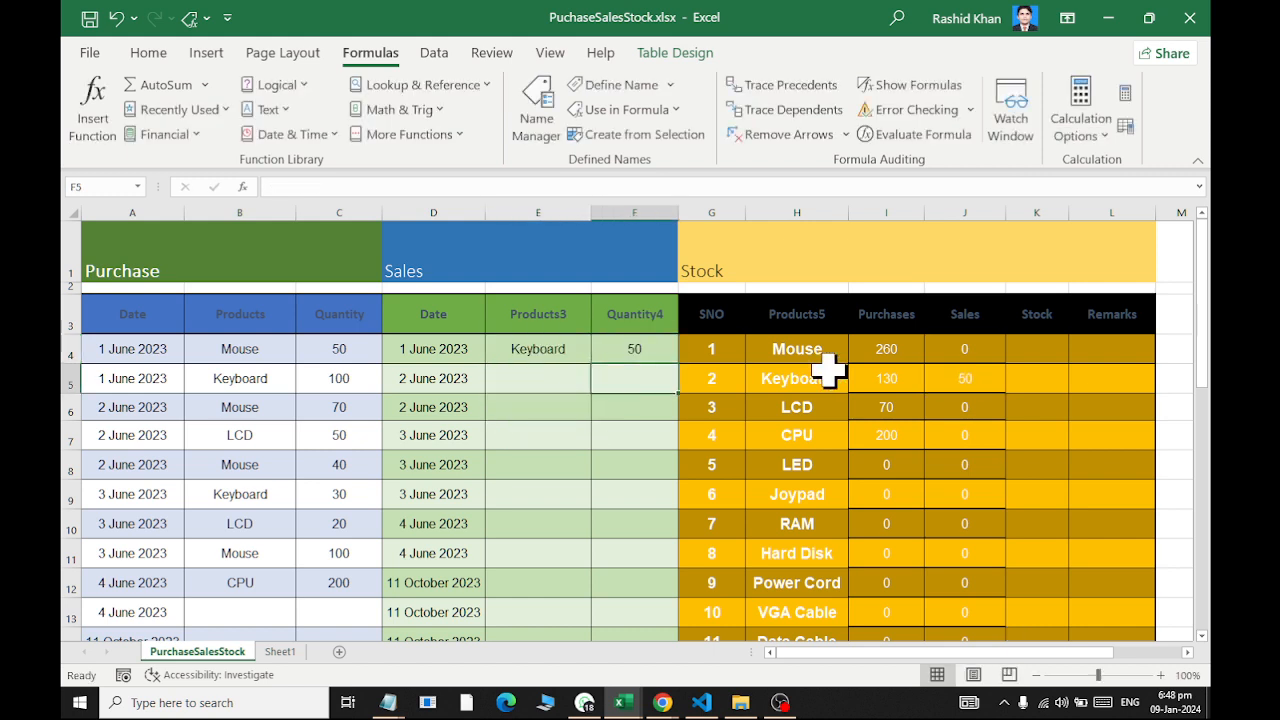
pyautogui.click(985, 376)
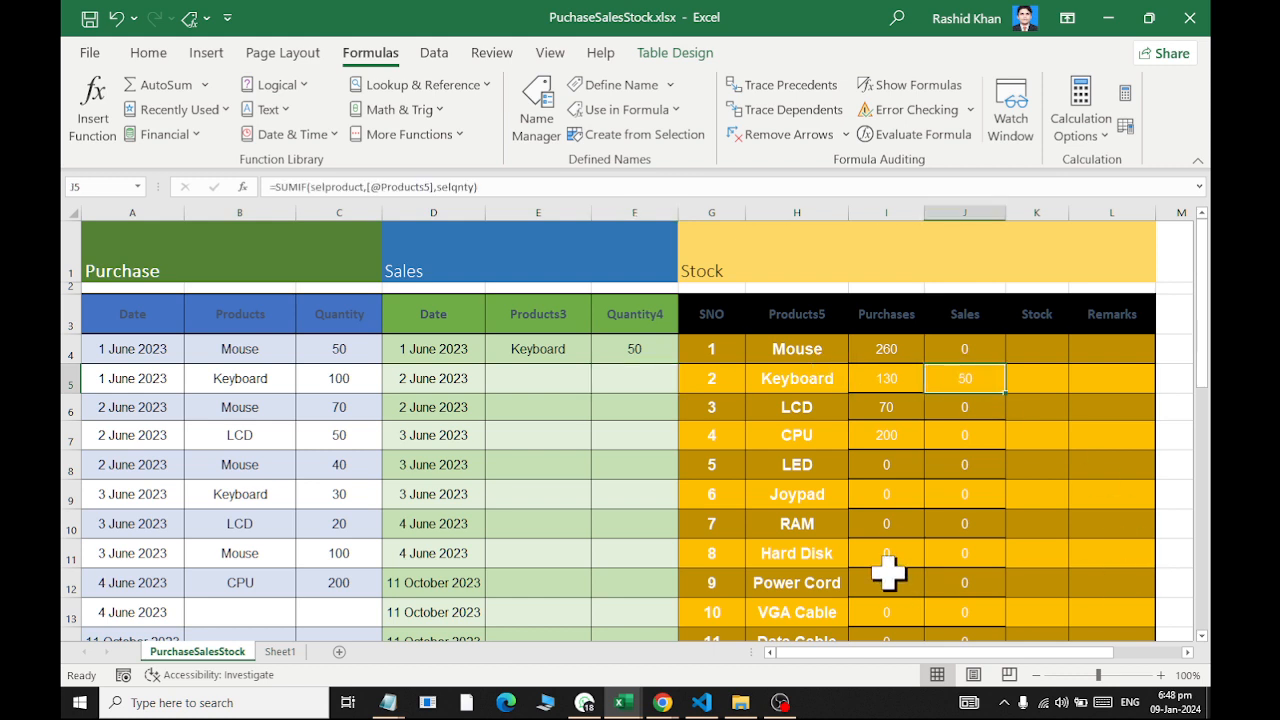
# Record a sale of Mouse with quantity 30 in row 5 of the Sales table and check its Sales total
pyautogui.click(550, 380)
pyautogui.click(598, 386)
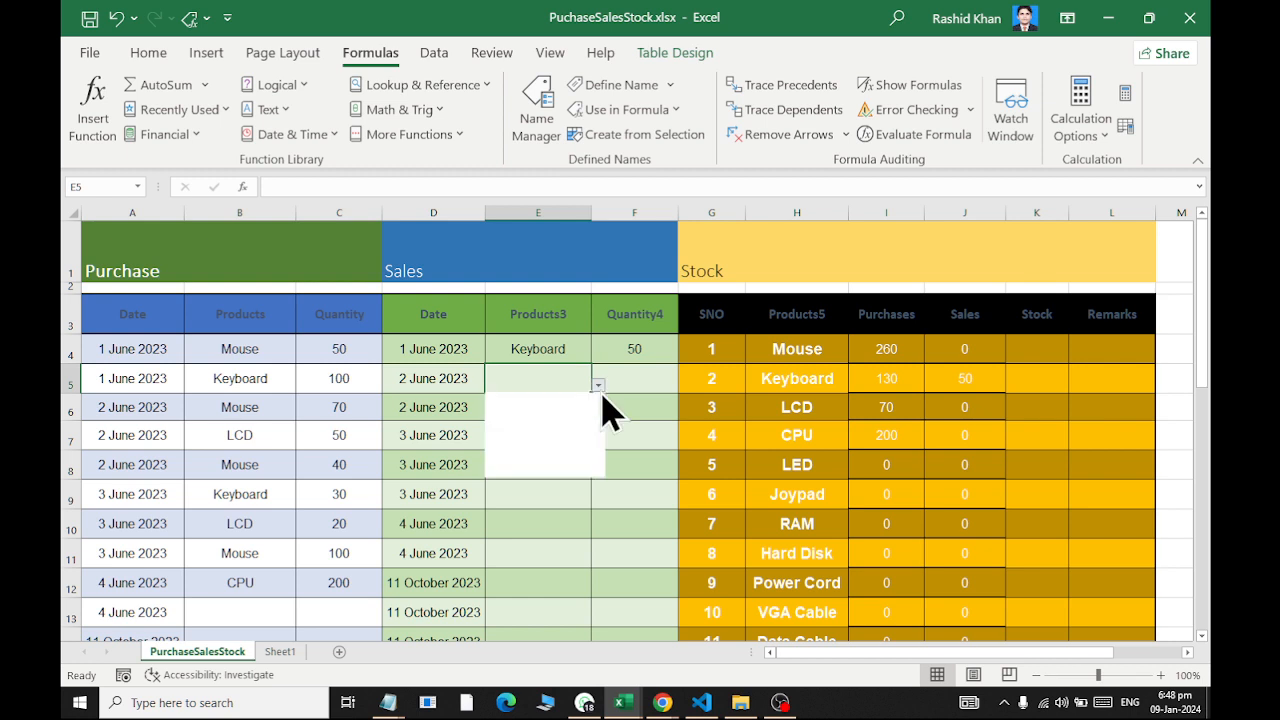
pyautogui.click(560, 397)
pyautogui.click(645, 380)
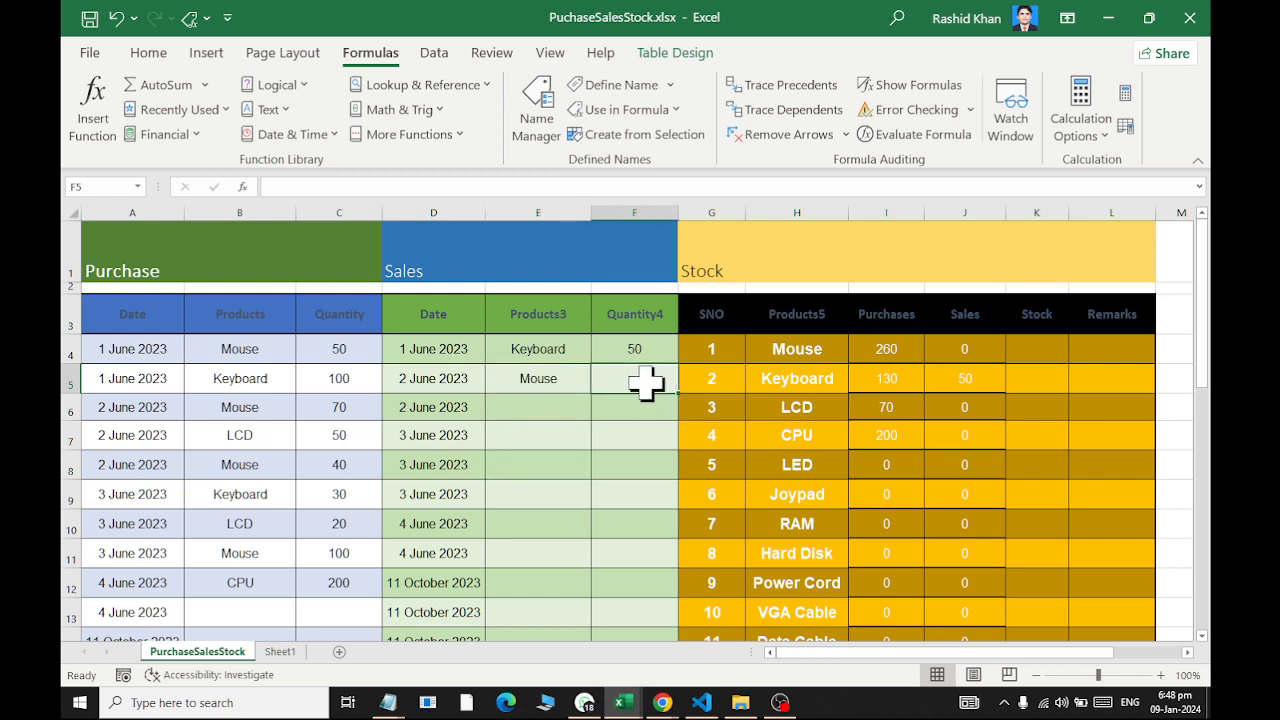
pyautogui.write('30')
pyautogui.press('Return')
pyautogui.click(995, 355)
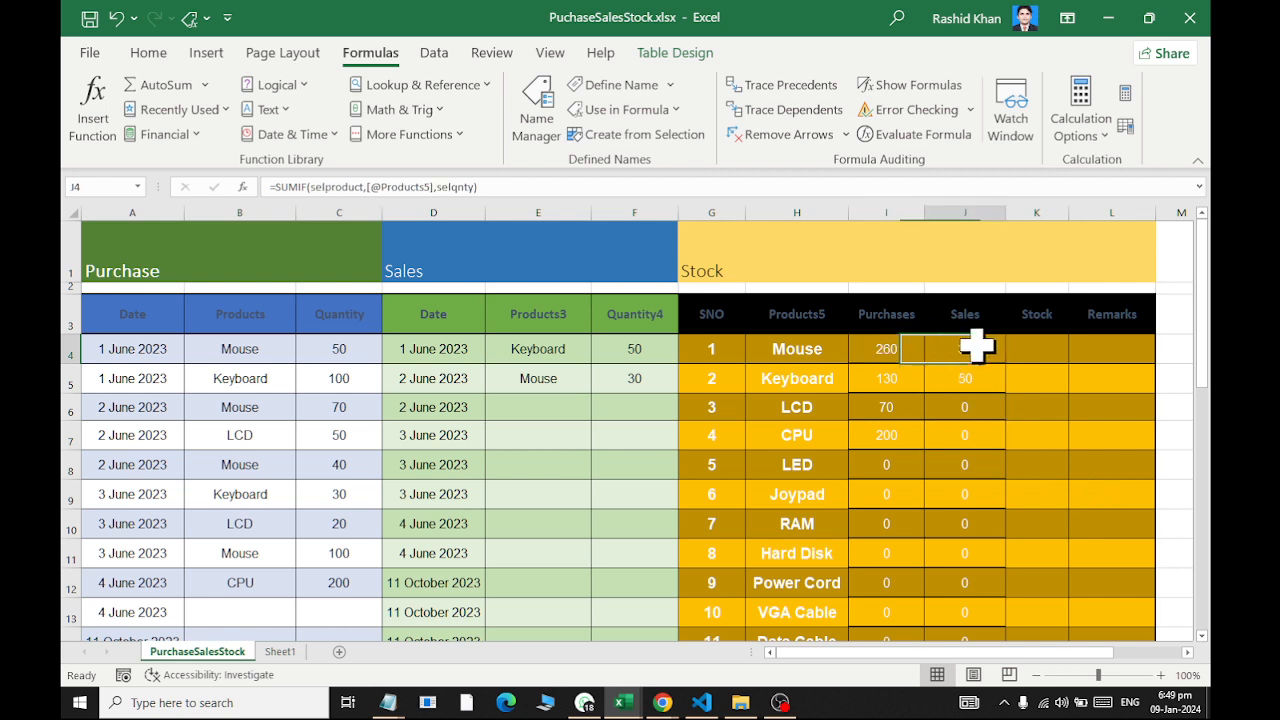
pyautogui.click(1030, 350)
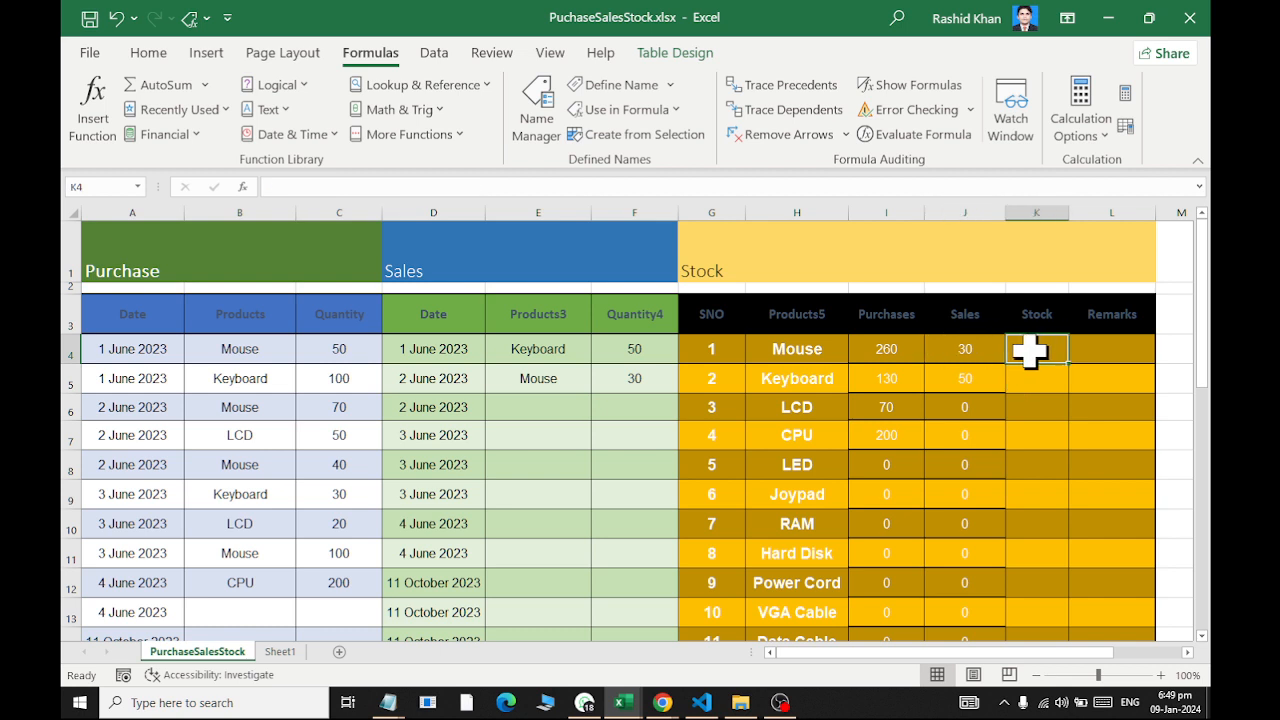
pyautogui.click(168, 86)
pyautogui.click(880, 349)
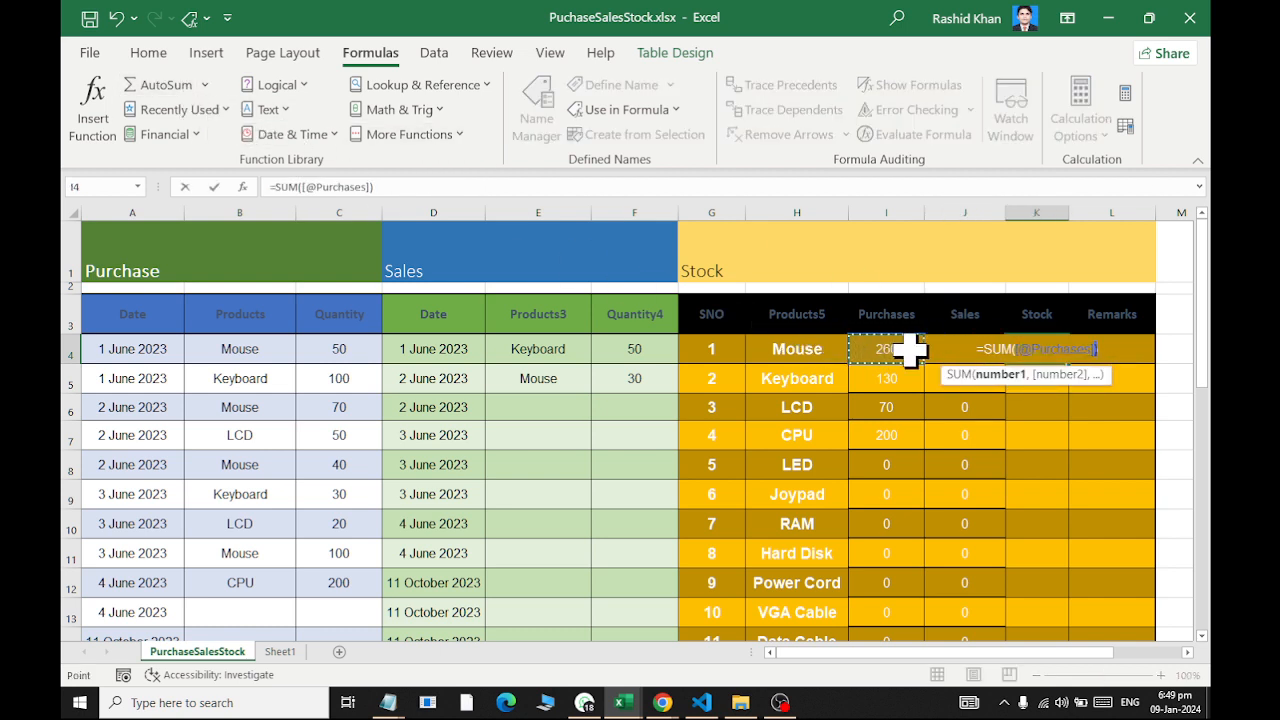
pyautogui.write('-')
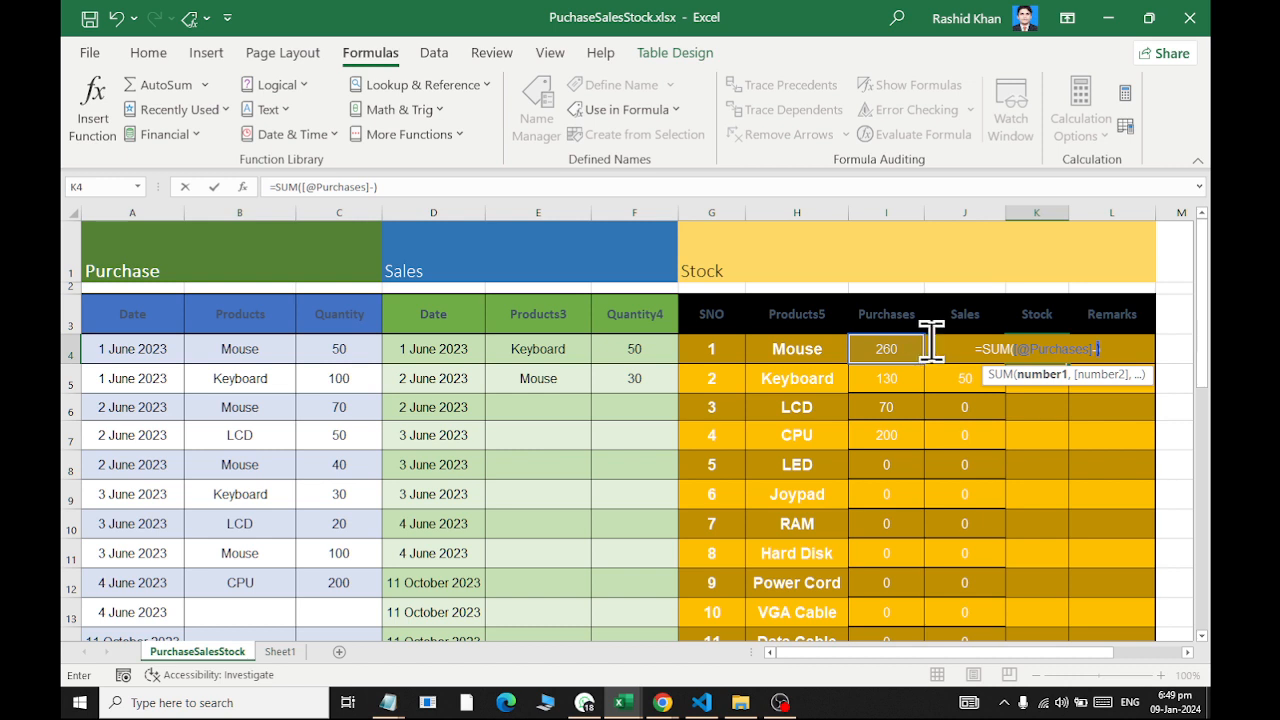
pyautogui.press('Escape')
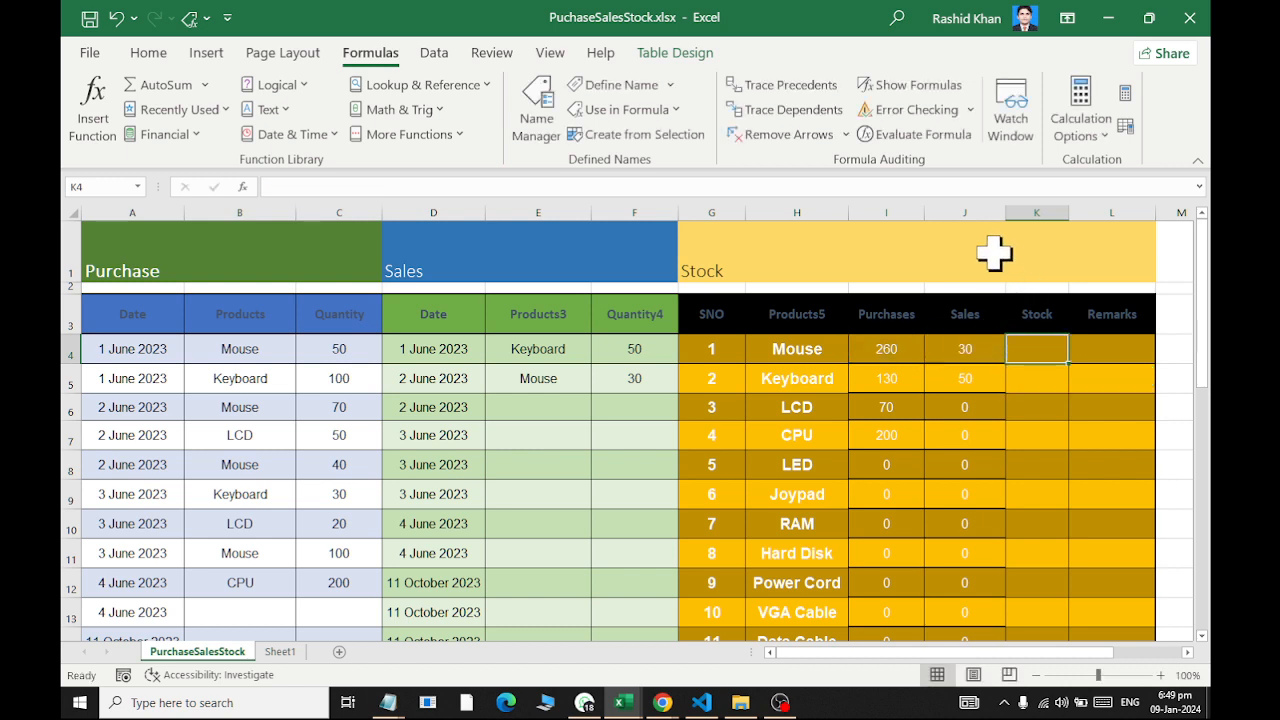
pyautogui.moveTo(1036, 229); pyautogui.dragTo(1170, 211)
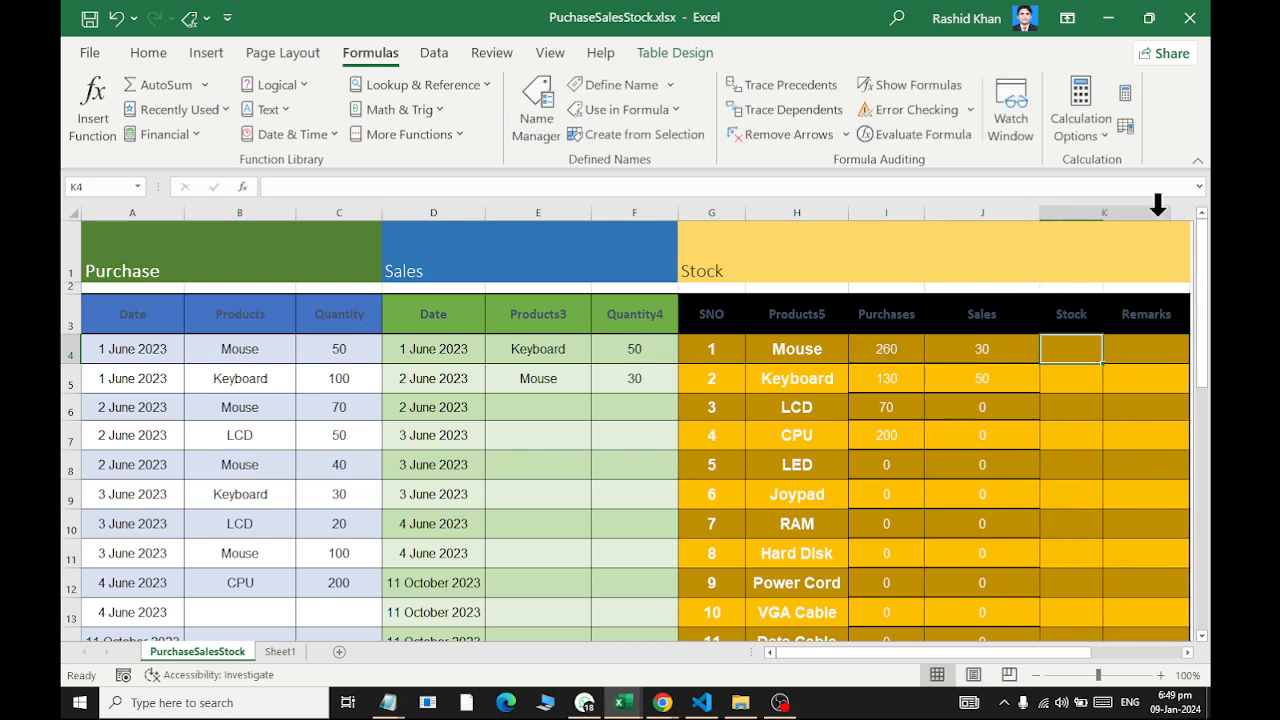
pyautogui.click(177, 84)
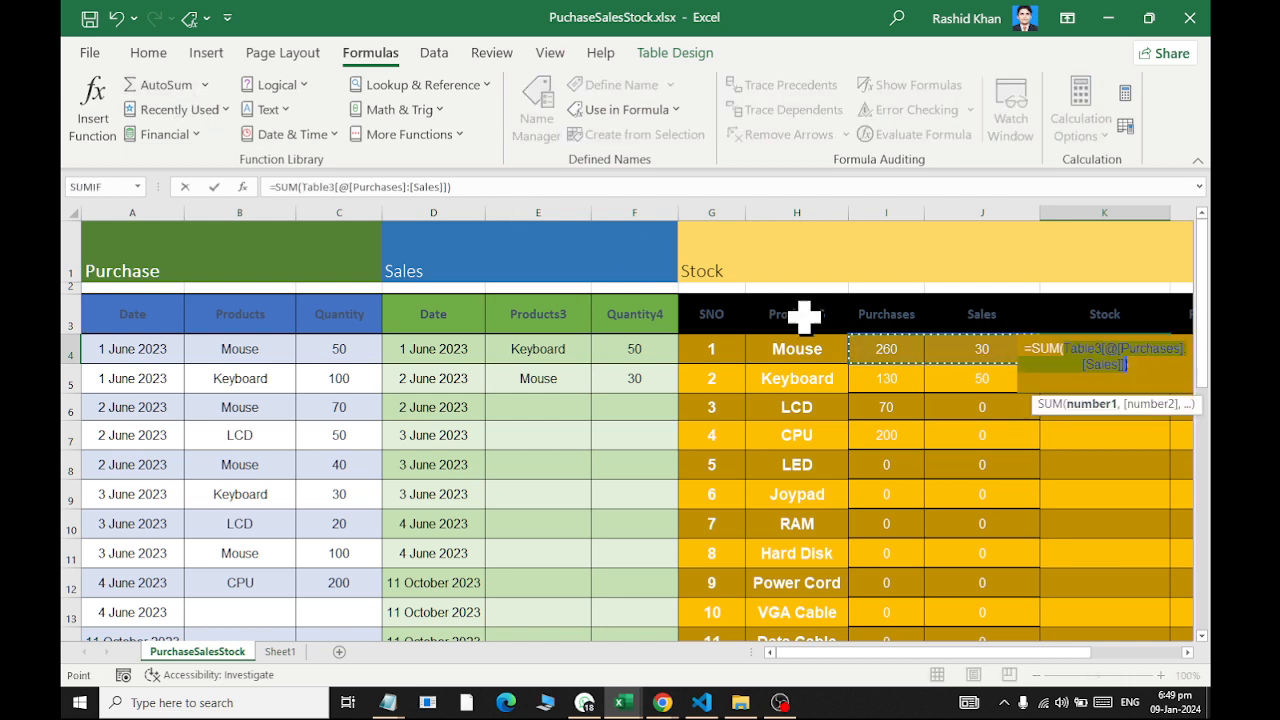
pyautogui.click(882, 347)
pyautogui.write('-')
pyautogui.click(932, 347)
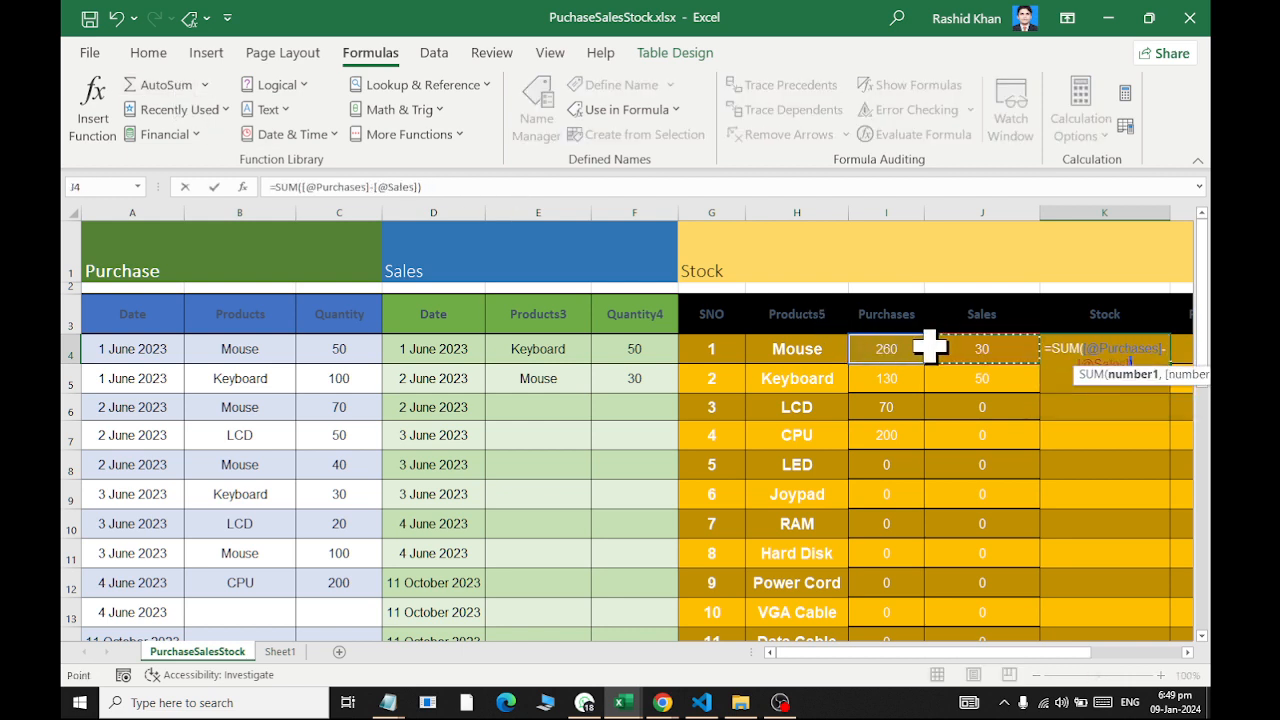
pyautogui.press('Return')
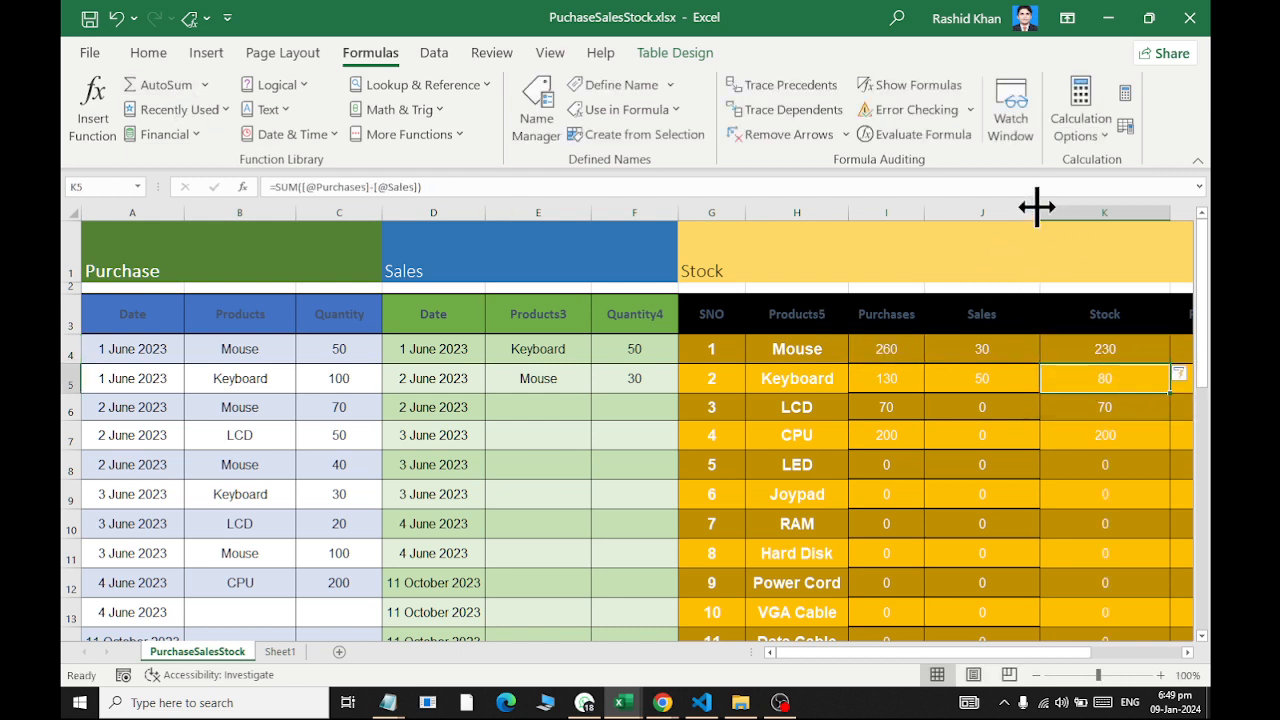
# Narrow the Stock table's Sales and Stock columns (J and K) so the Remarks column fits on screen
pyautogui.moveTo(1040, 211); pyautogui.dragTo(997, 212)
pyautogui.moveTo(1127, 212); pyautogui.dragTo(1087, 212)
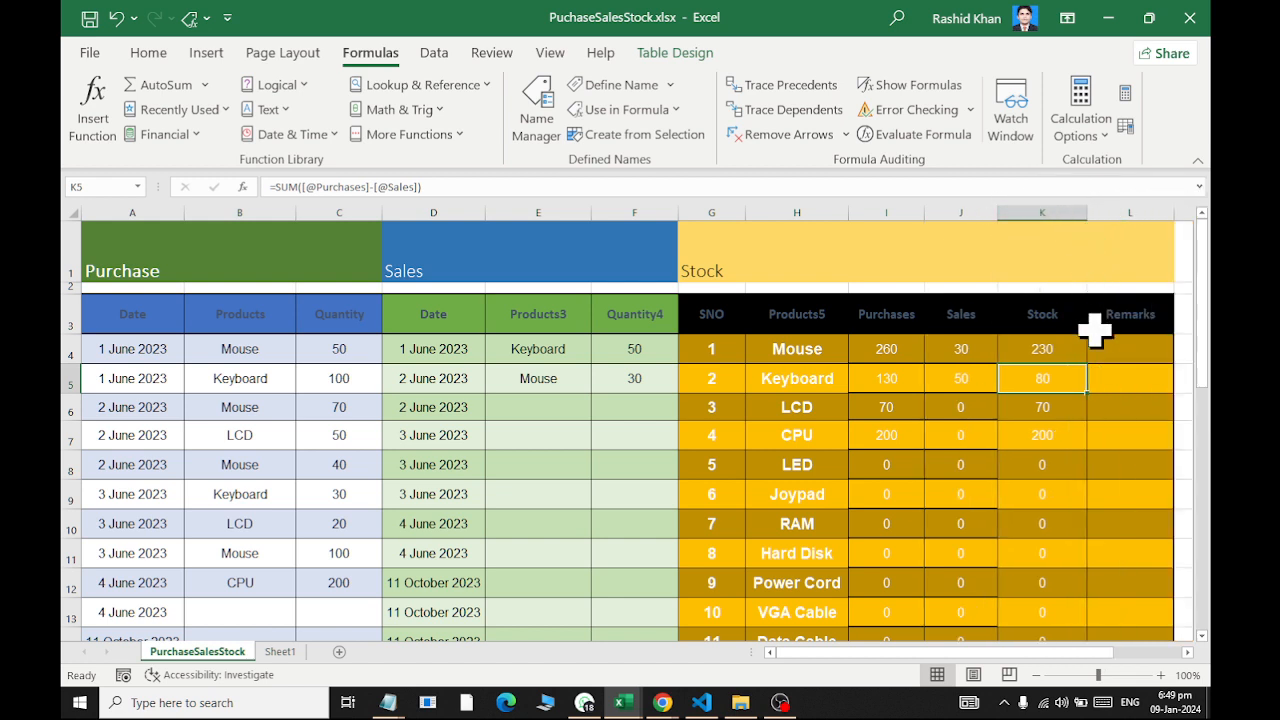
pyautogui.click(860, 348)
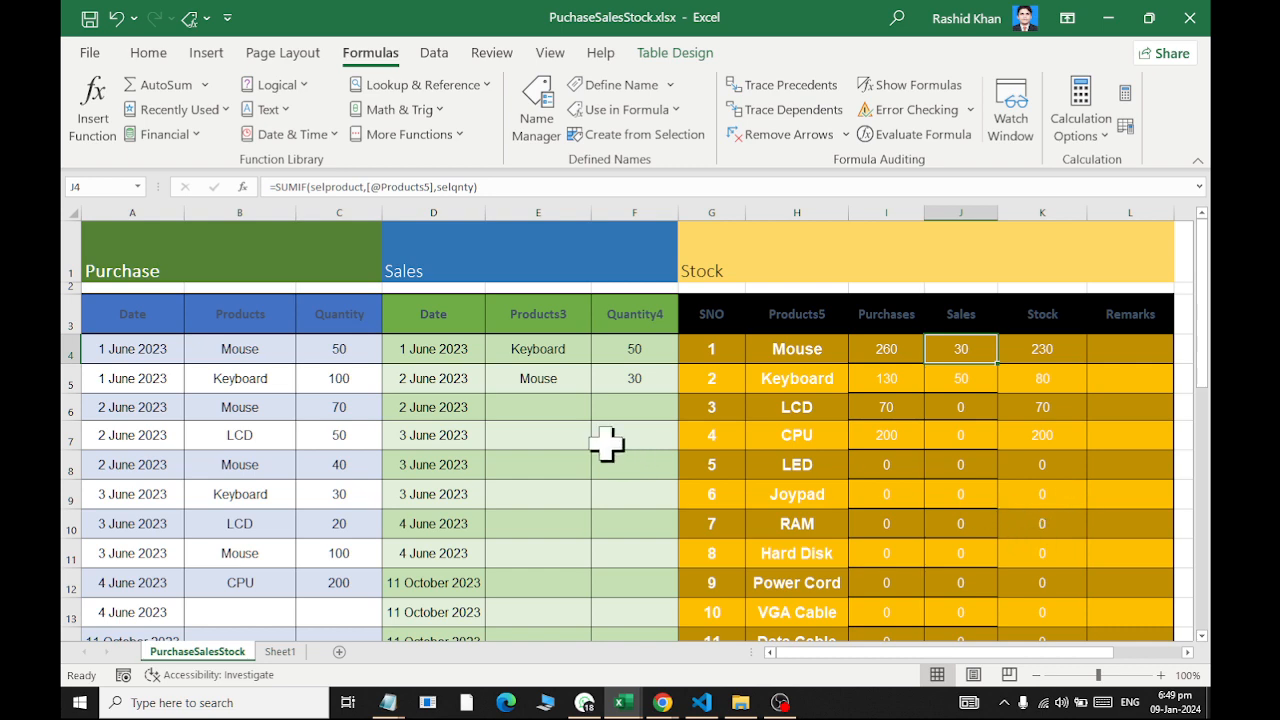
# Record a sale of Mouse with quantity 50 in row 6 of the Sales table
pyautogui.click(572, 405)
pyautogui.write('Mous')
pyautogui.press('Return')
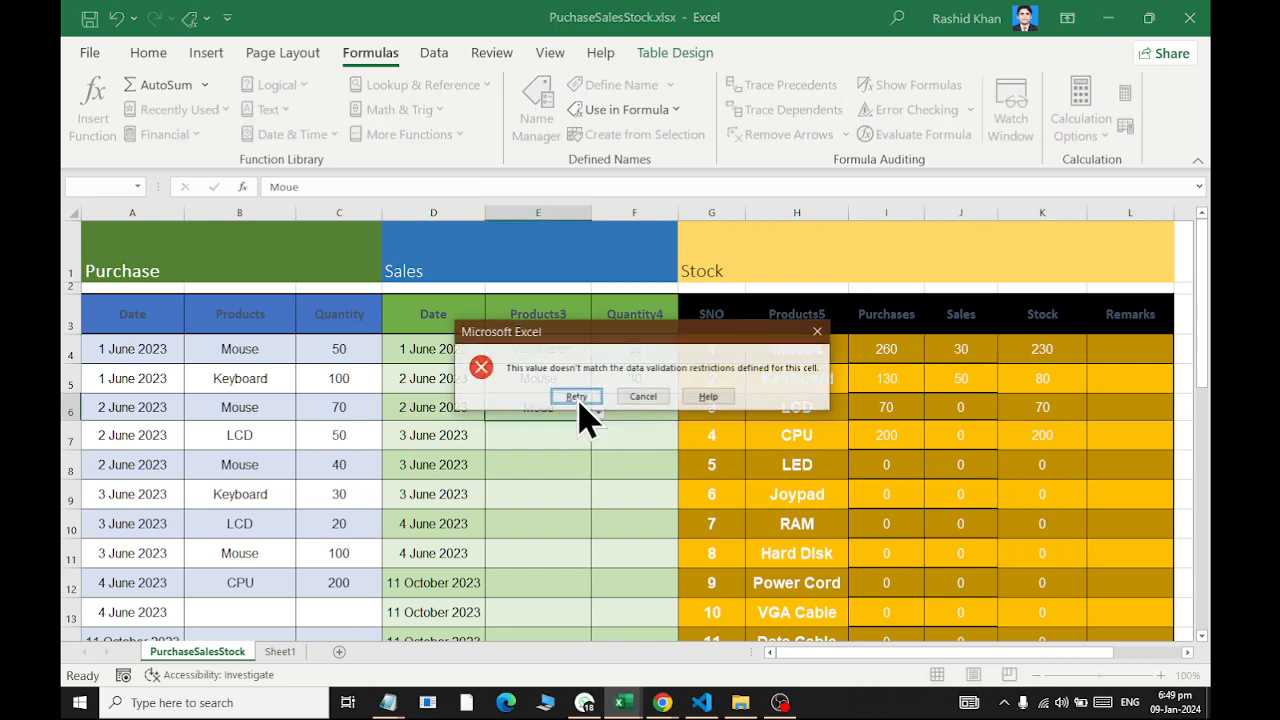
pyautogui.press('Escape')
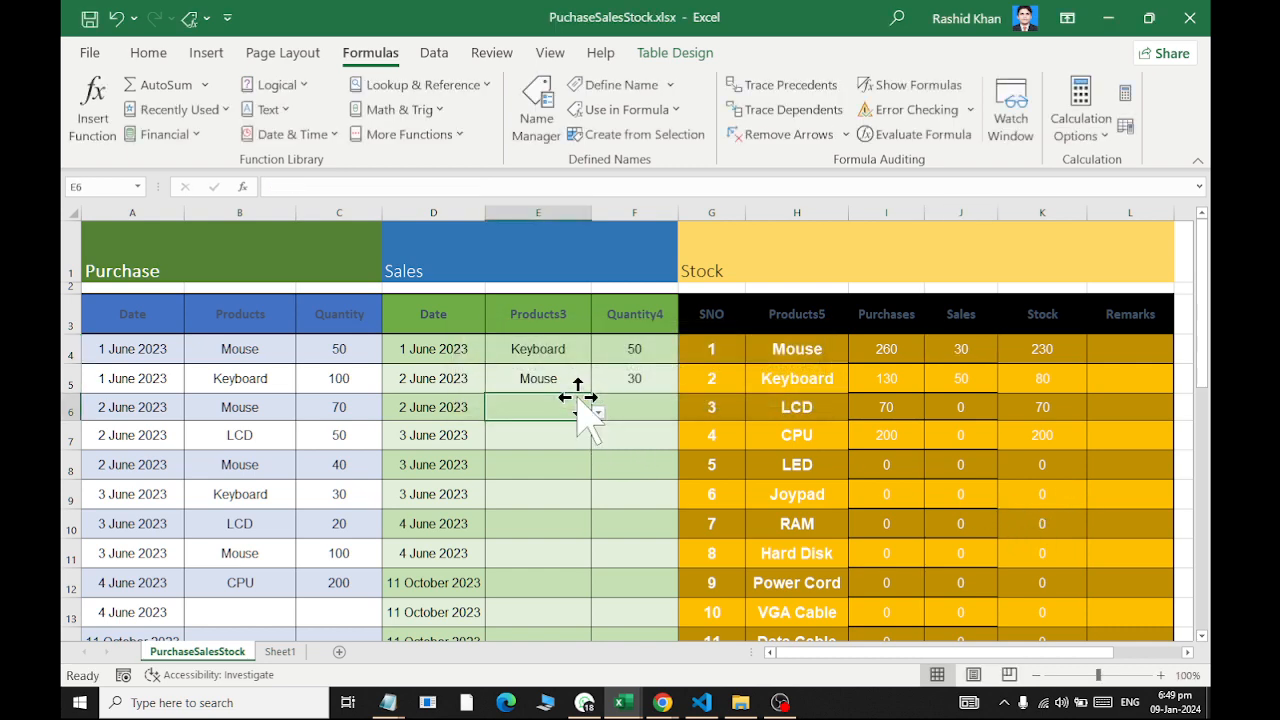
pyautogui.write('Mouse')
pyautogui.press('Tab')
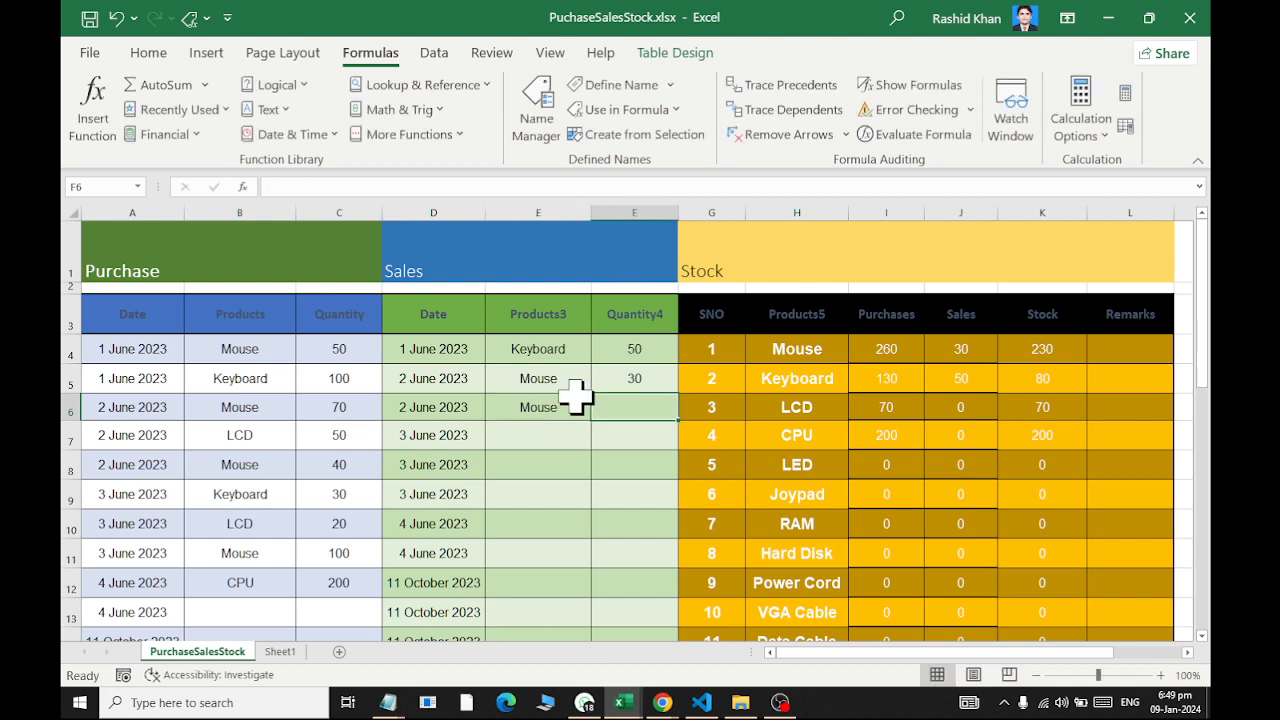
pyautogui.write('50')
pyautogui.press('Return')
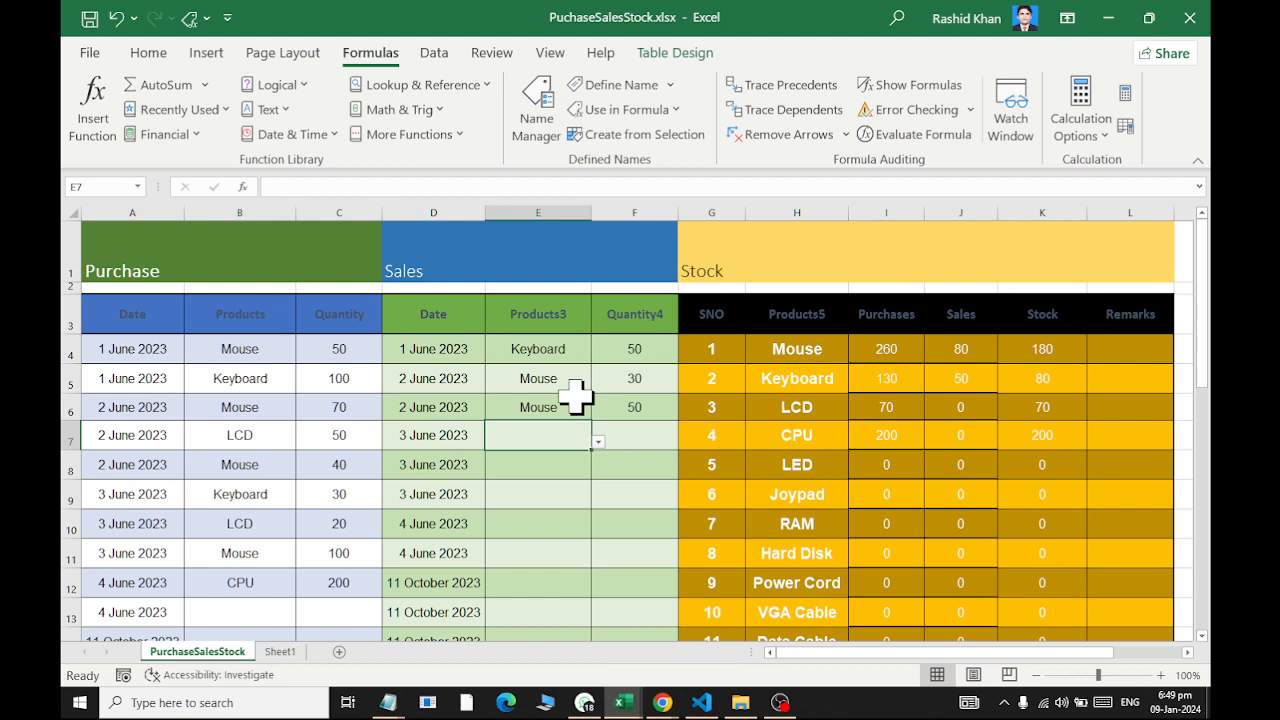
# Check the CPU stock balance and record a sale of CPU with quantity 150 in row 7 of the Sales table
pyautogui.click(806, 442)
pyautogui.click(1064, 440)
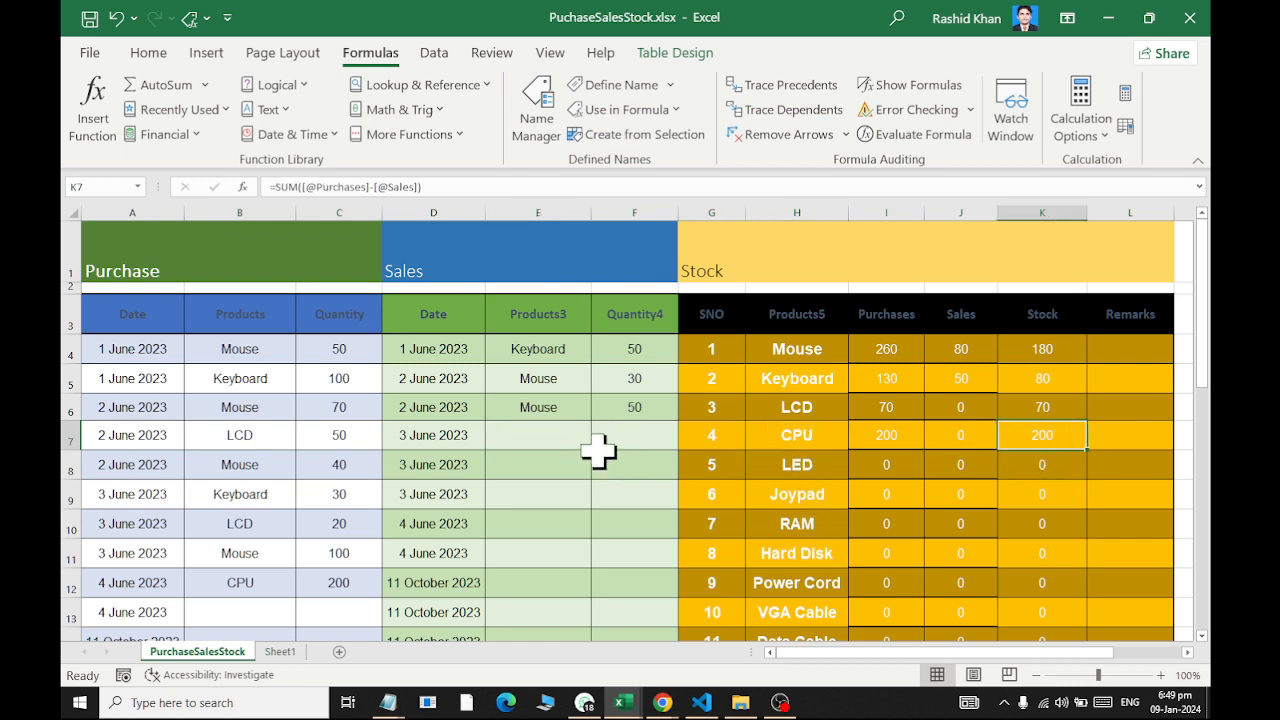
pyautogui.click(557, 433)
pyautogui.write('CPU')
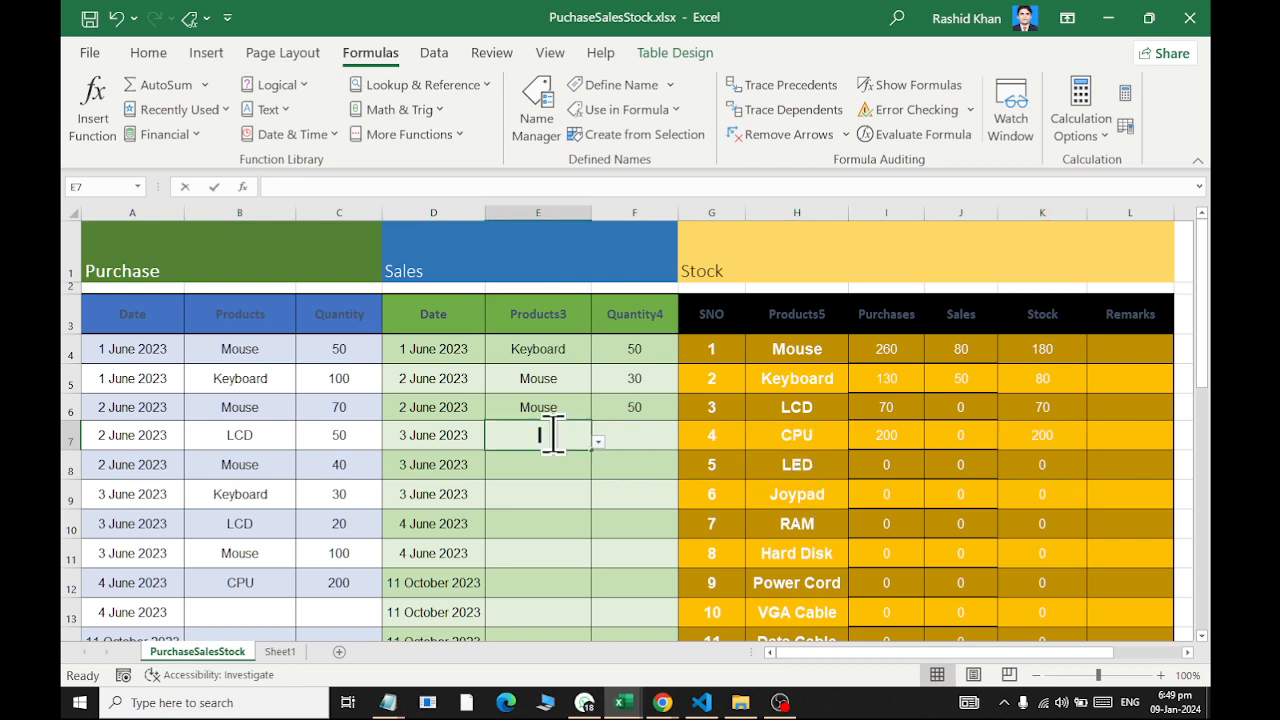
pyautogui.press('Tab')
pyautogui.write('150')
pyautogui.press('Return')
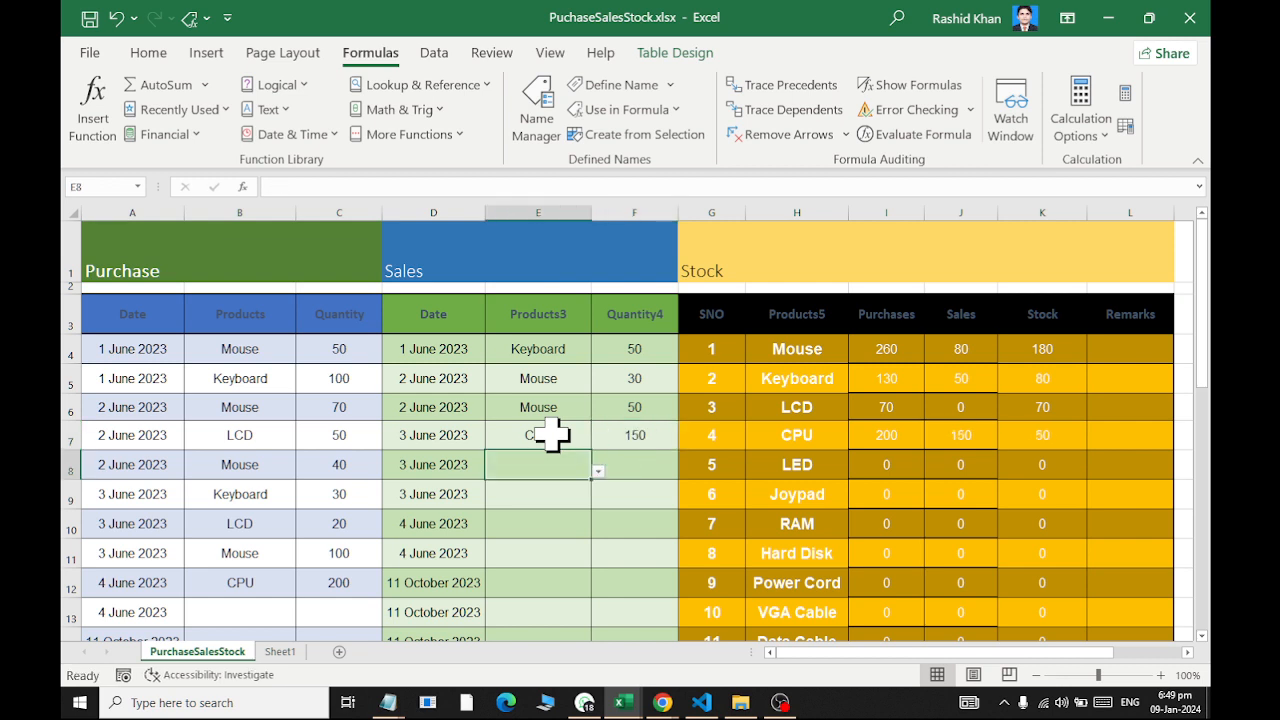
# Record a purchase of RAM with quantity 100 in row 13 of the Purchase table and check its stock balance
pyautogui.moveTo(1050, 407); pyautogui.dragTo(1018, 527)
pyautogui.click(787, 521)
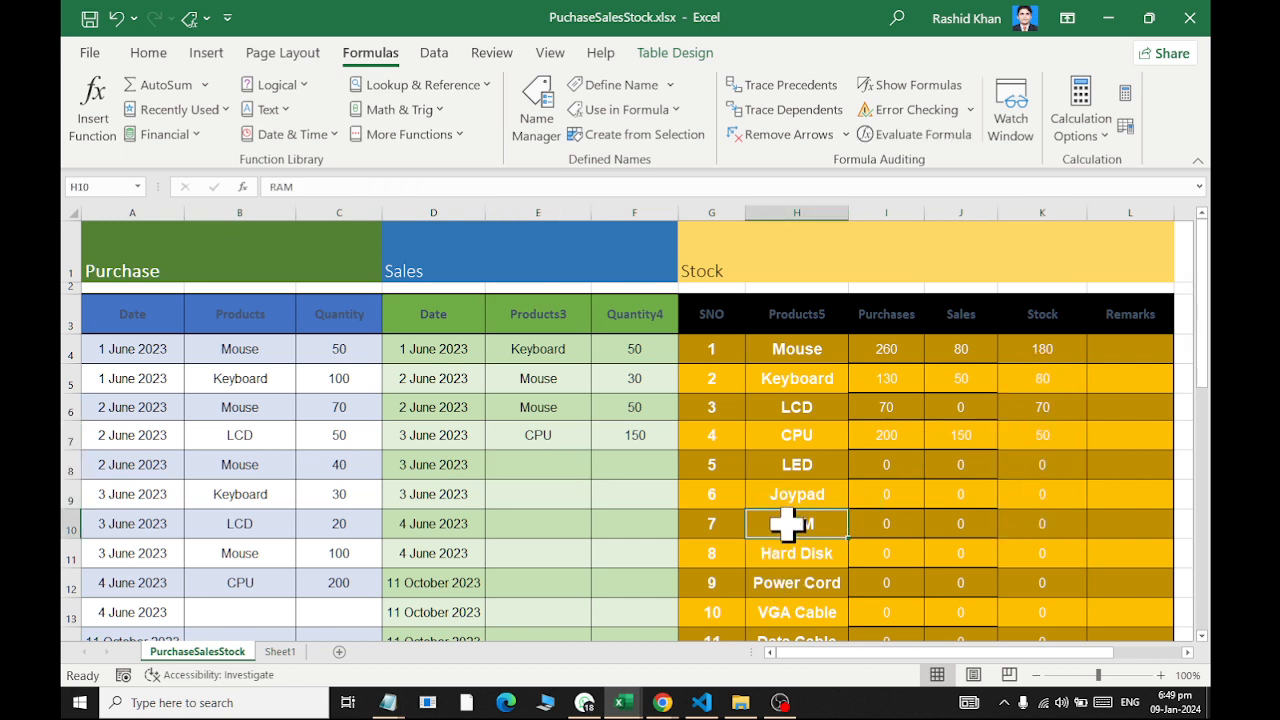
pyautogui.click(1060, 523)
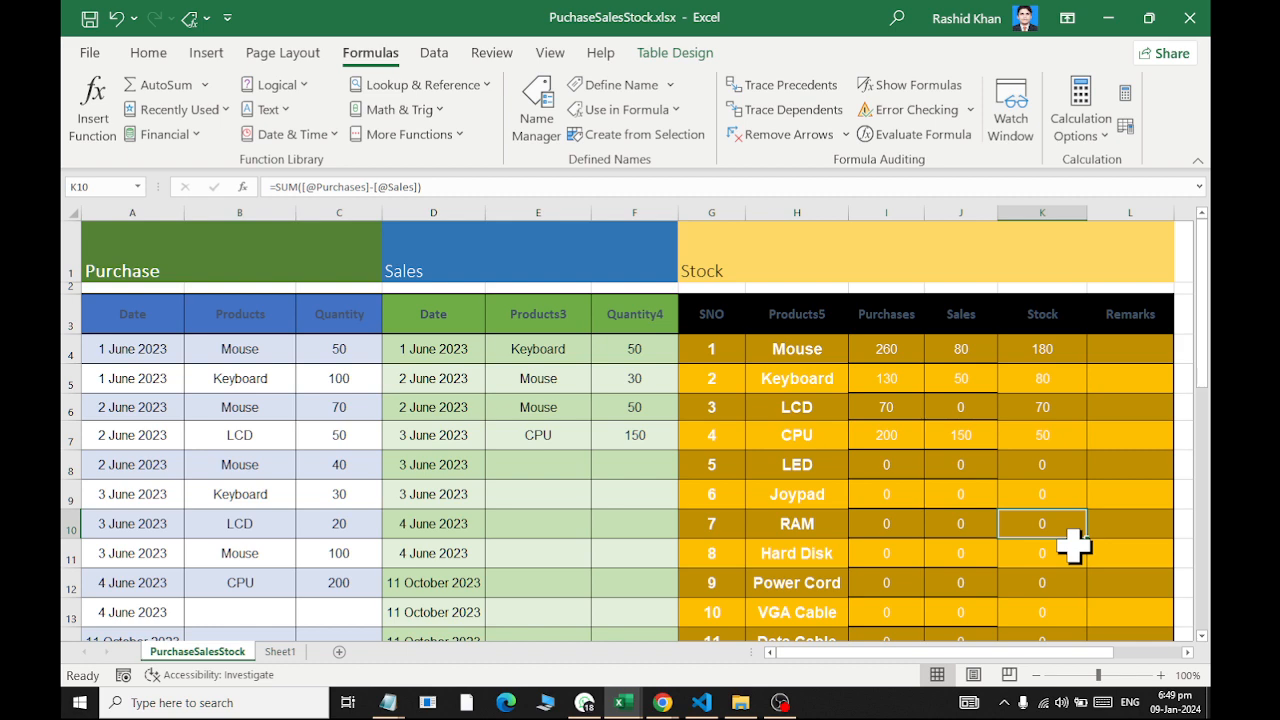
pyautogui.click(288, 613)
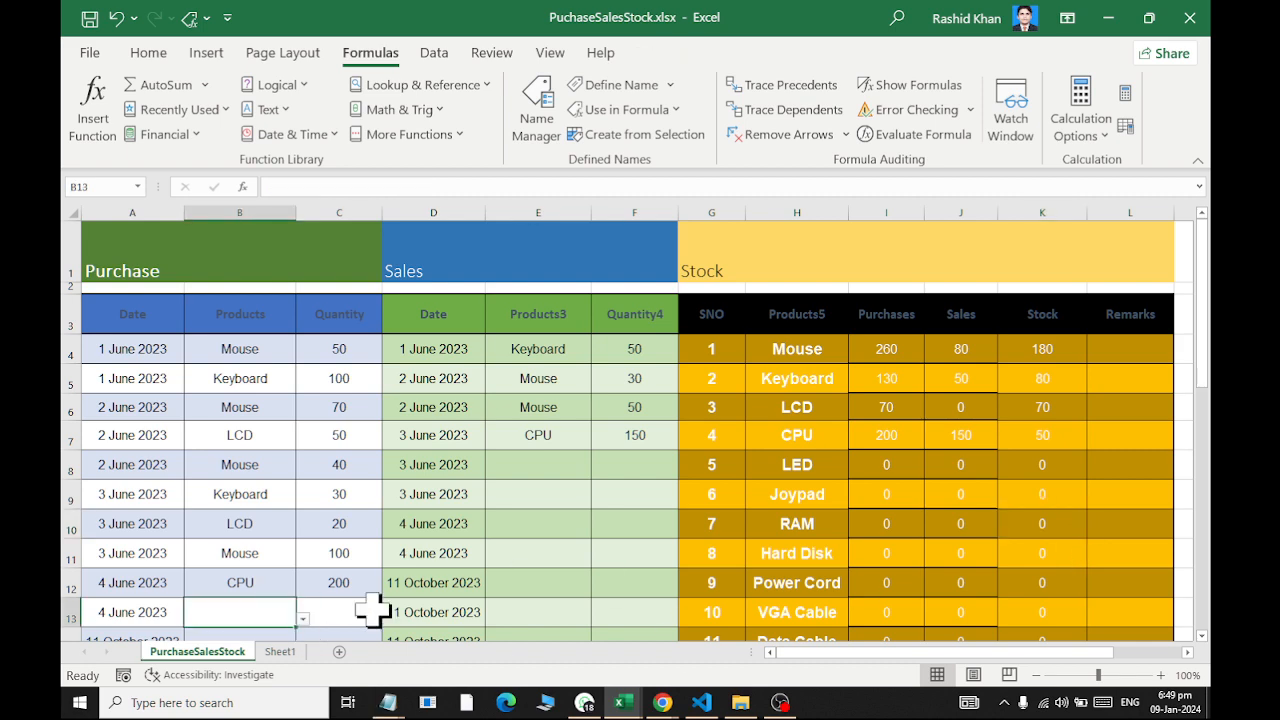
pyautogui.write('RAM')
pyautogui.press('Tab')
pyautogui.write('100')
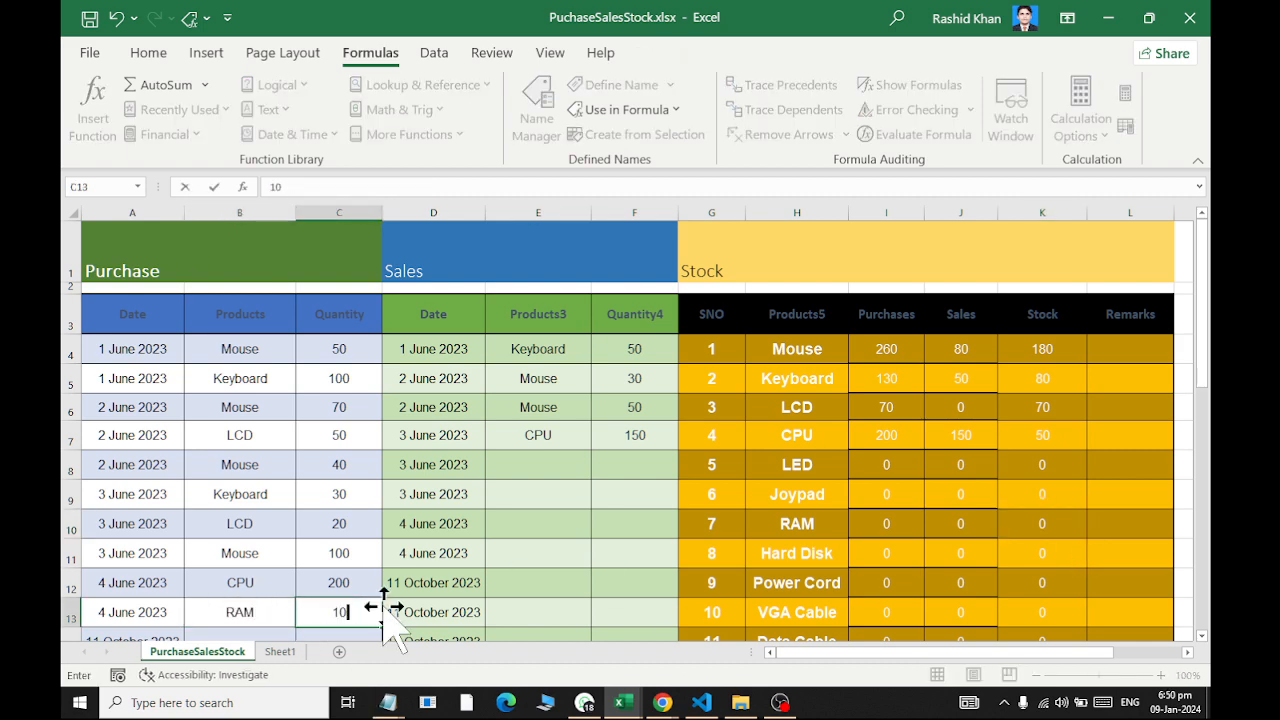
pyautogui.press('Return')
pyautogui.click(1060, 466)
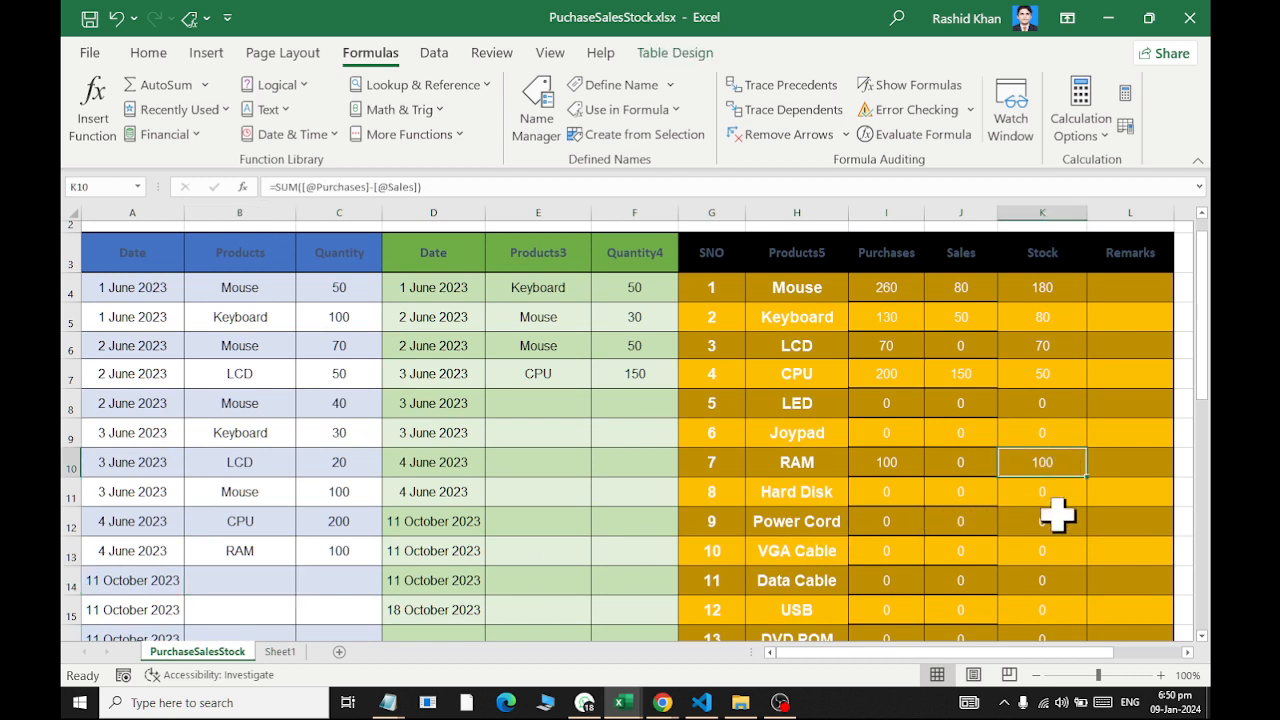
# Record a sale of RAM with quantity 50 in row 8 of the Sales table
pyautogui.click(556, 401)
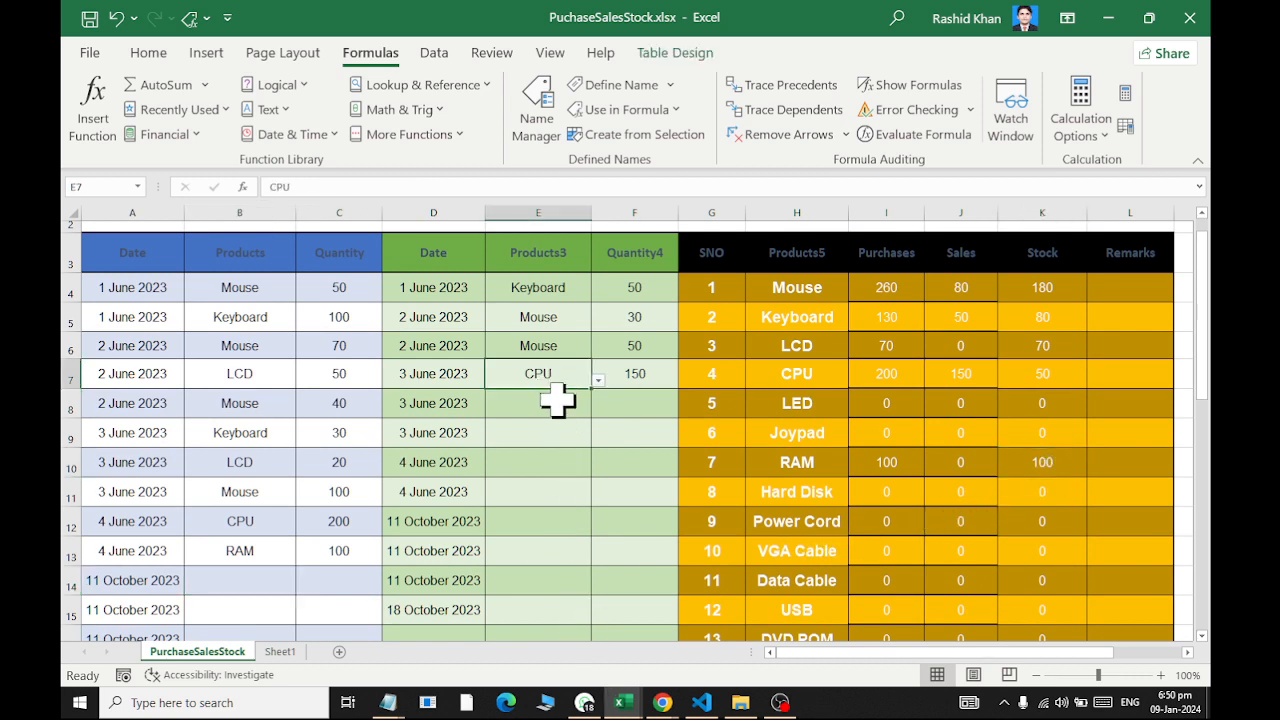
pyautogui.write('RAM')
pyautogui.press('Tab')
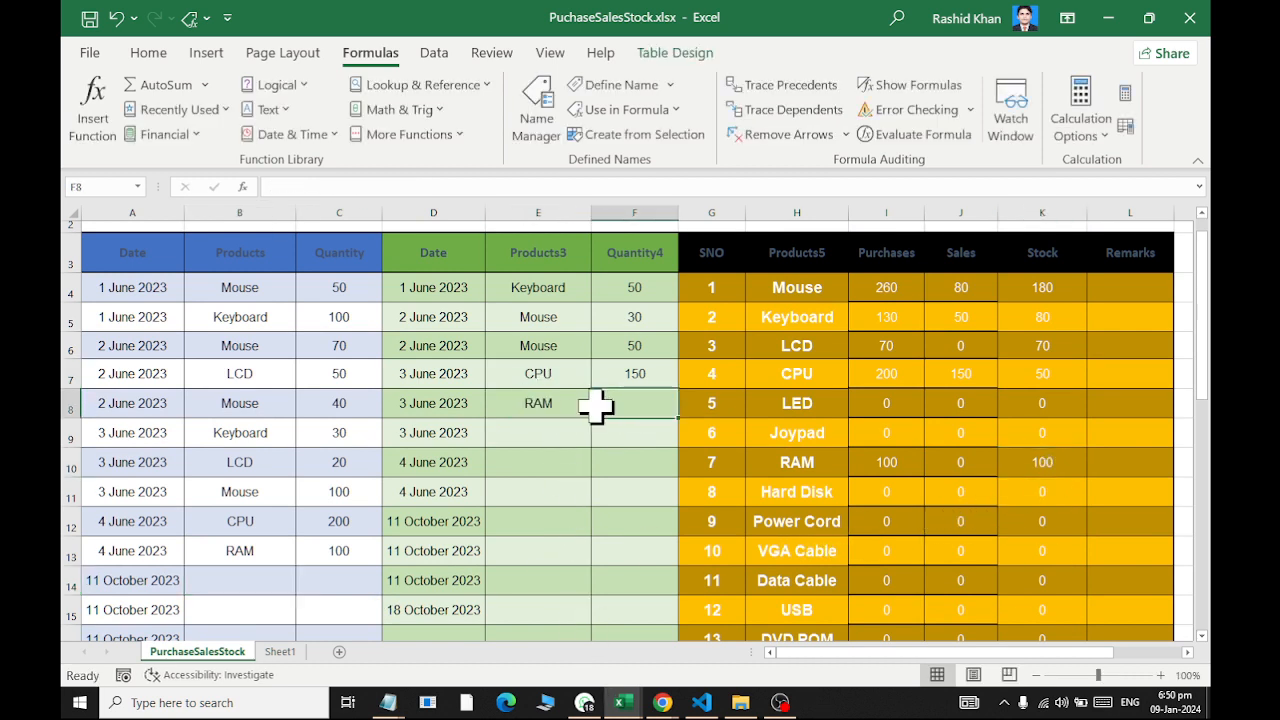
pyautogui.write('50')
pyautogui.press('Return')
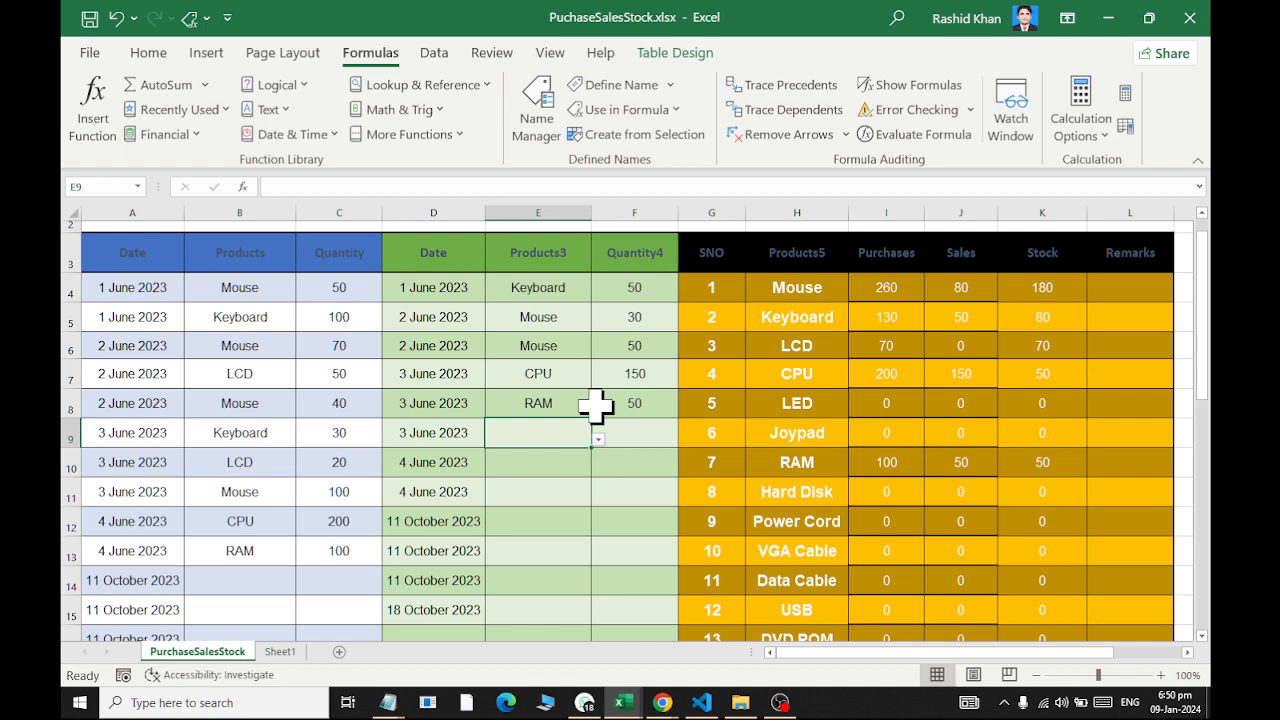
# Widen the Stock table's Remarks column (L)
pyautogui.click(1188, 652)
pyautogui.click(1188, 652)
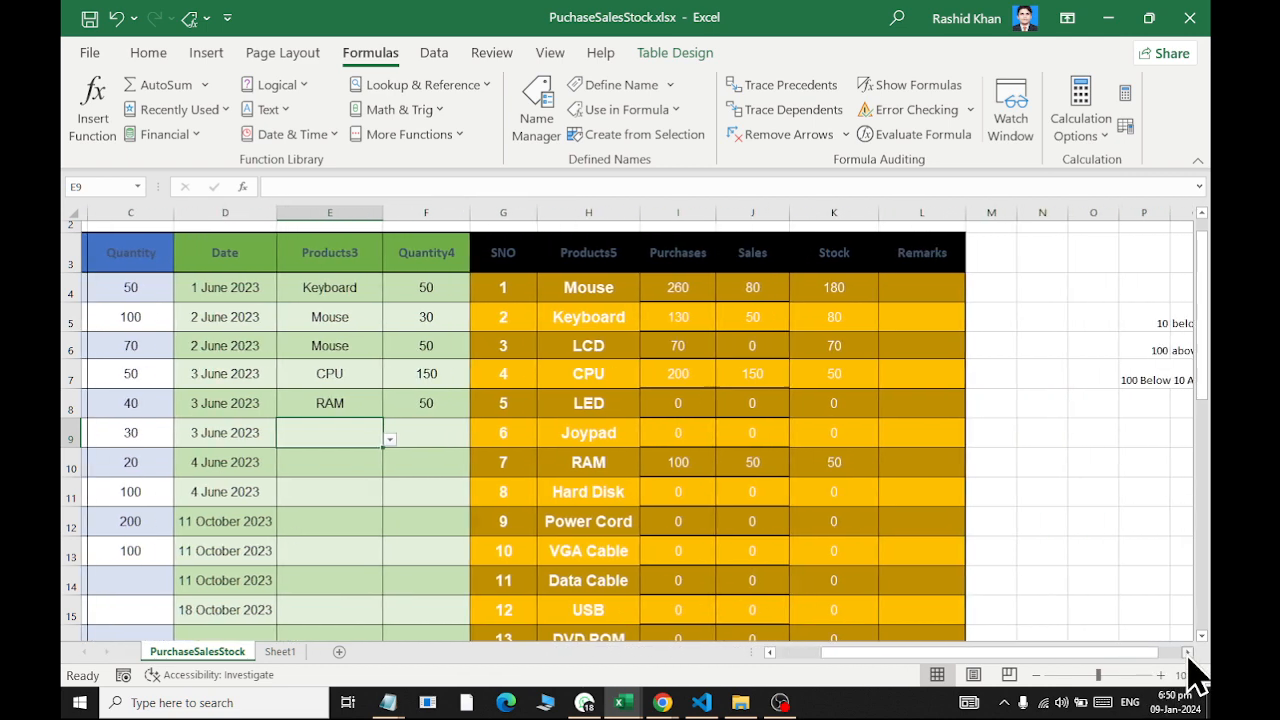
pyautogui.click(1188, 652)
pyautogui.moveTo(873, 225); pyautogui.dragTo(985, 225)
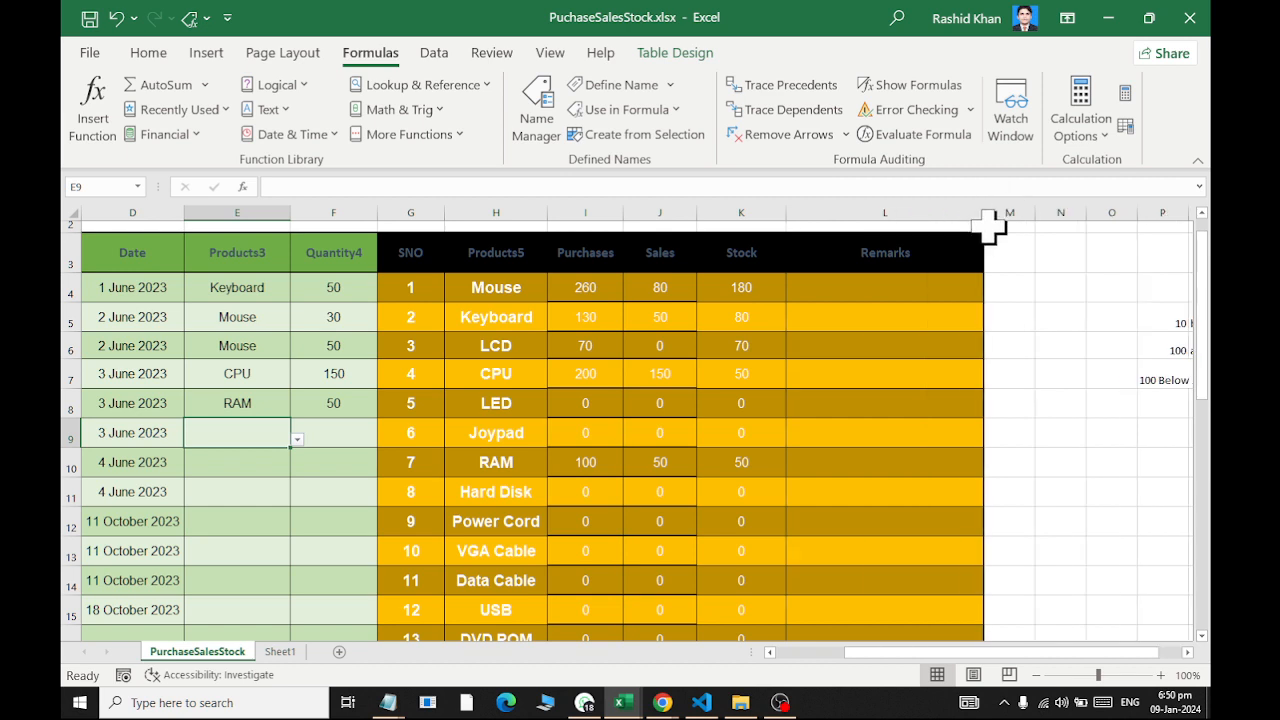
# Review the stock level criteria and their remark texts noted in P5:S7 beside the Stock table
pyautogui.click(935, 288)
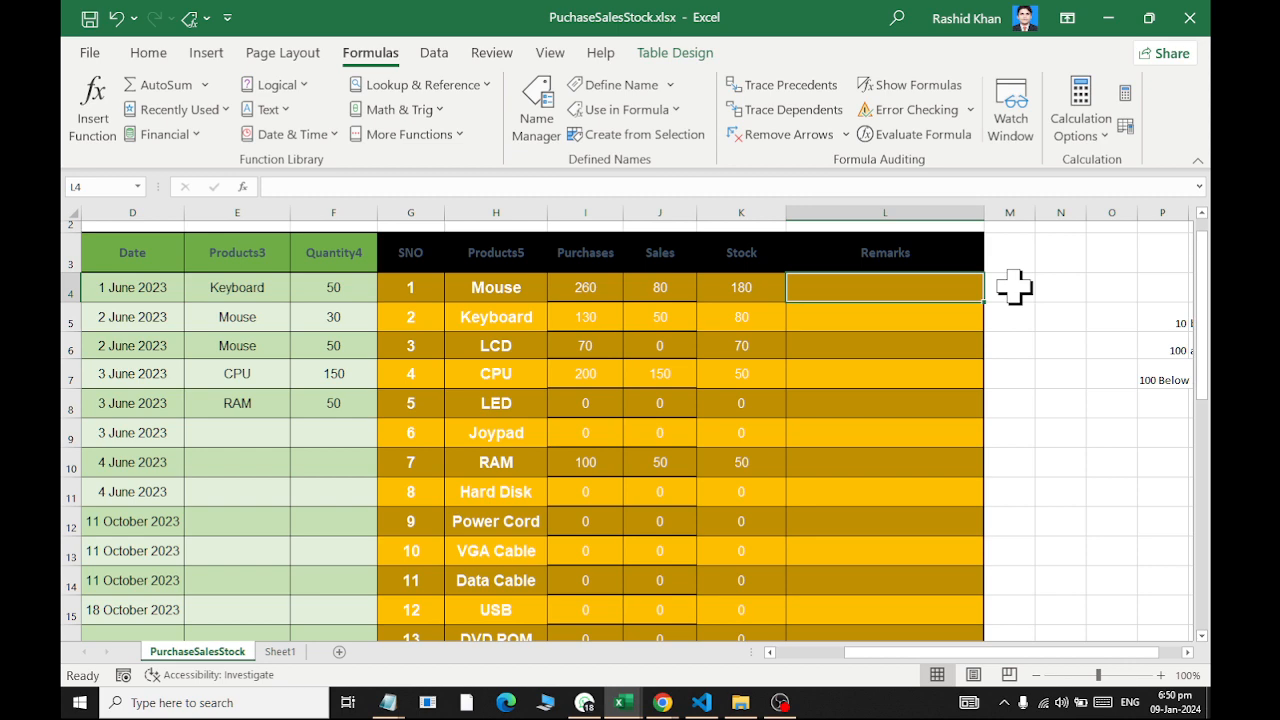
pyautogui.press('Right')
pyautogui.press('Right')
pyautogui.press('Right')
pyautogui.press('Right')
pyautogui.press('Right')
pyautogui.press('Right')
pyautogui.press('Right')
pyautogui.press('Right')
pyautogui.press('Right')
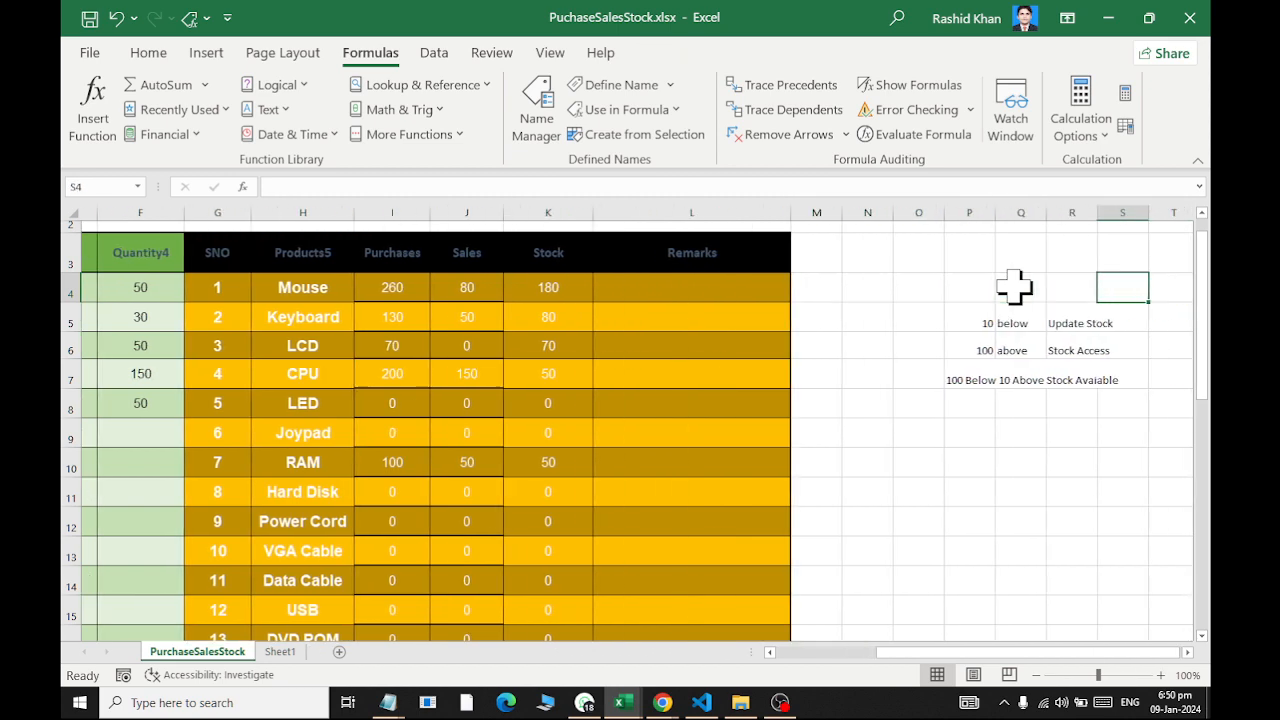
pyautogui.scroll(2, 1005, 287)
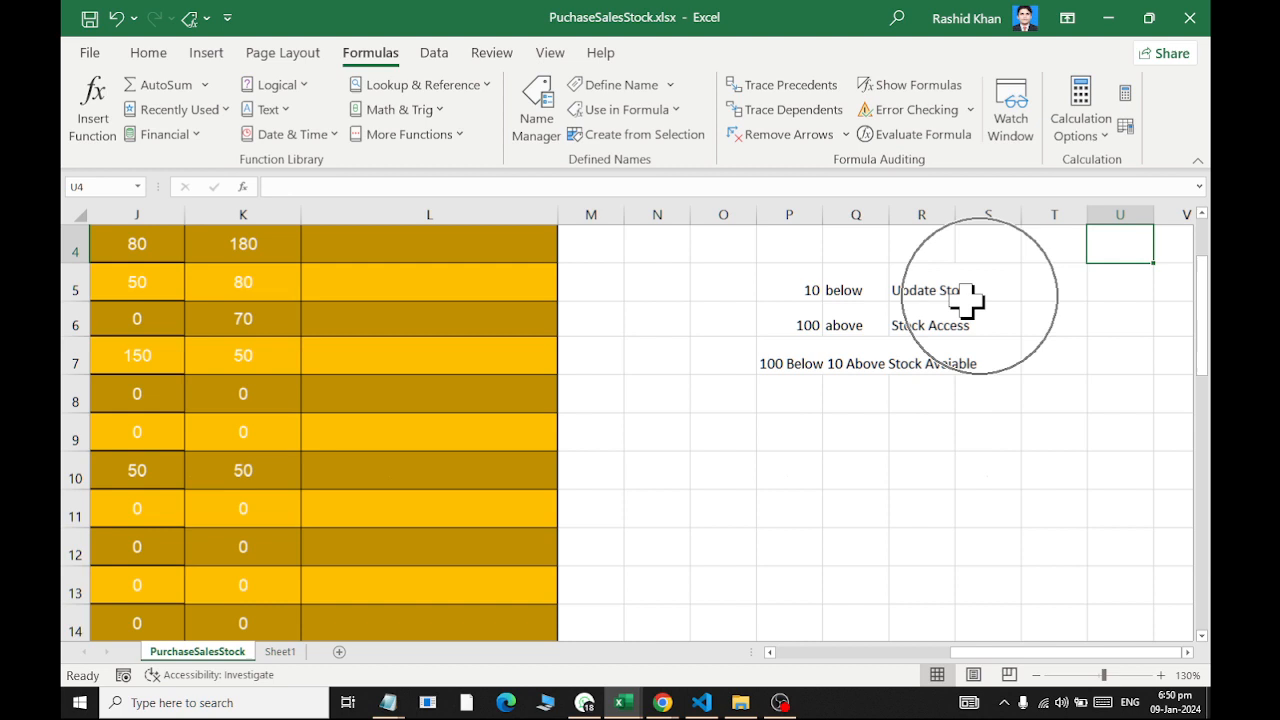
pyautogui.click(794, 282)
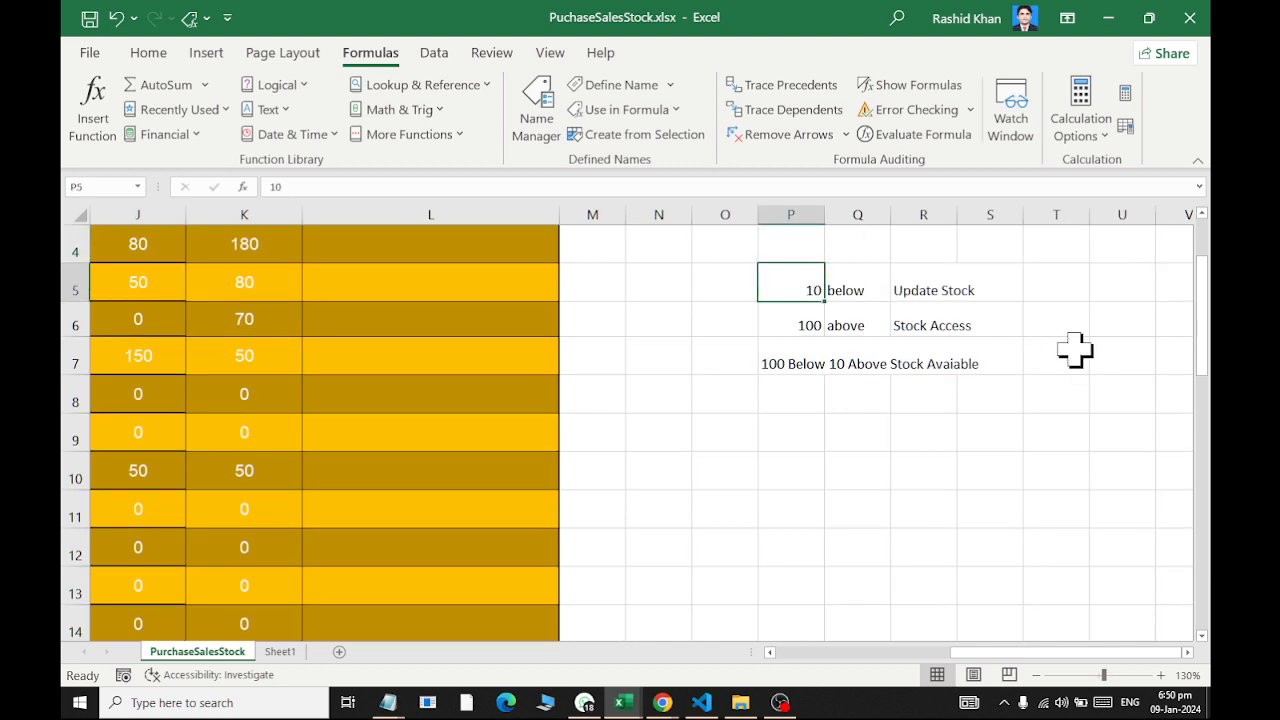
pyautogui.click(945, 289)
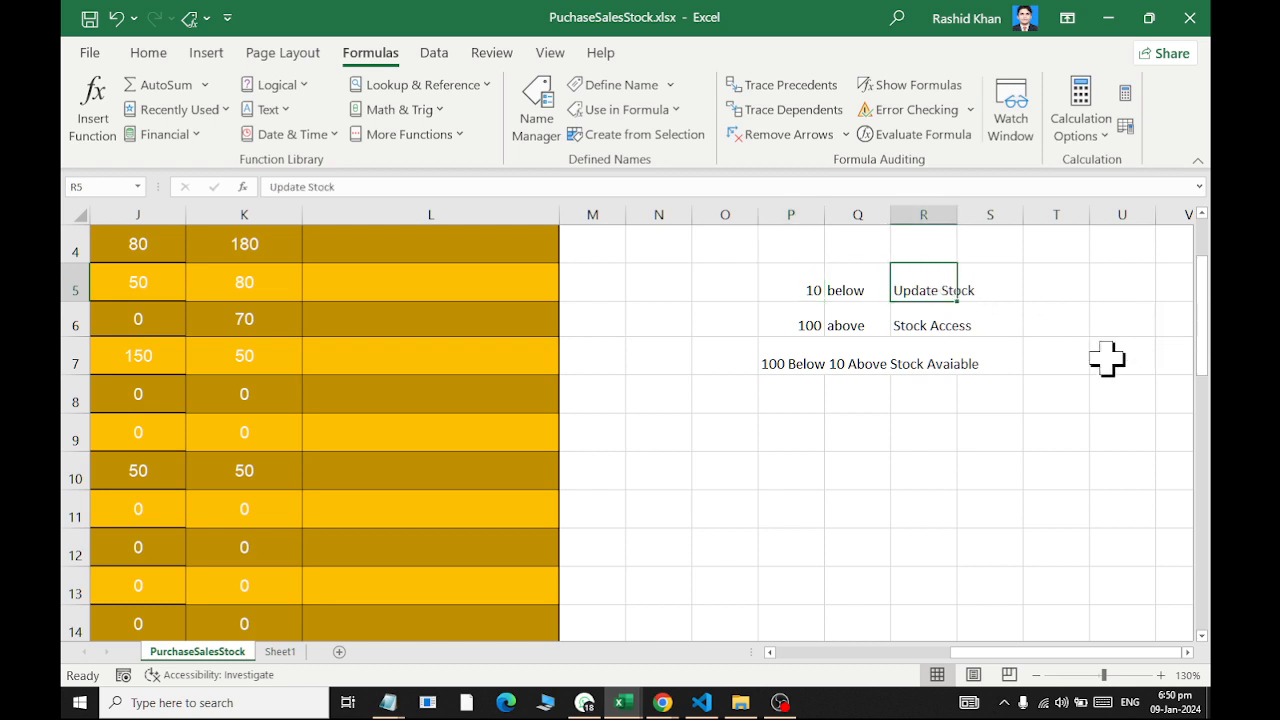
pyautogui.click(768, 330)
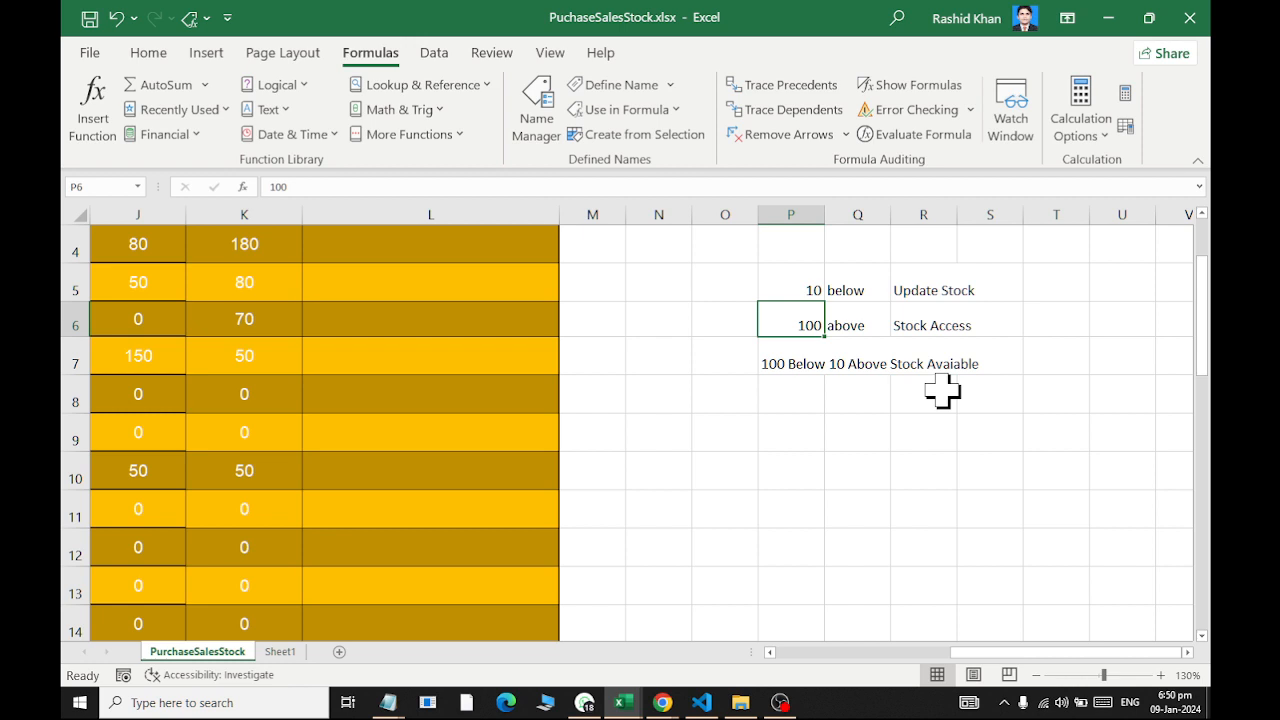
pyautogui.click(775, 365)
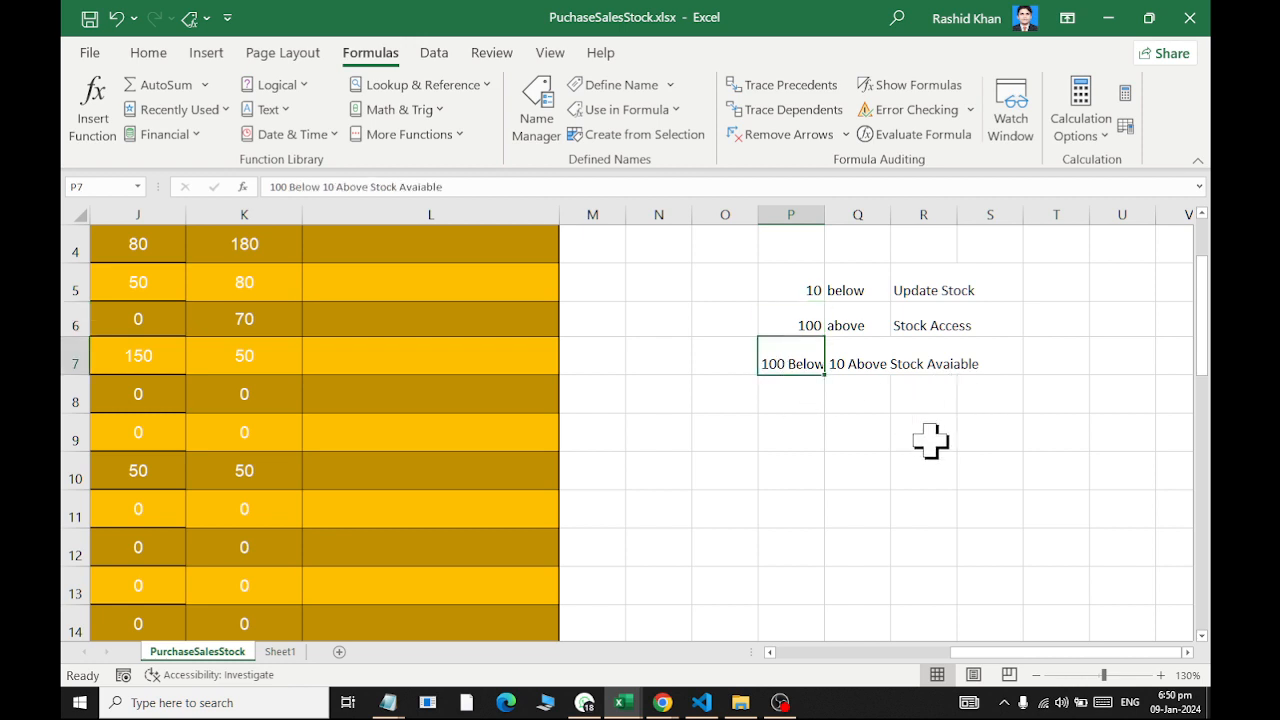
pyautogui.moveTo(950, 355); pyautogui.dragTo(1005, 360)
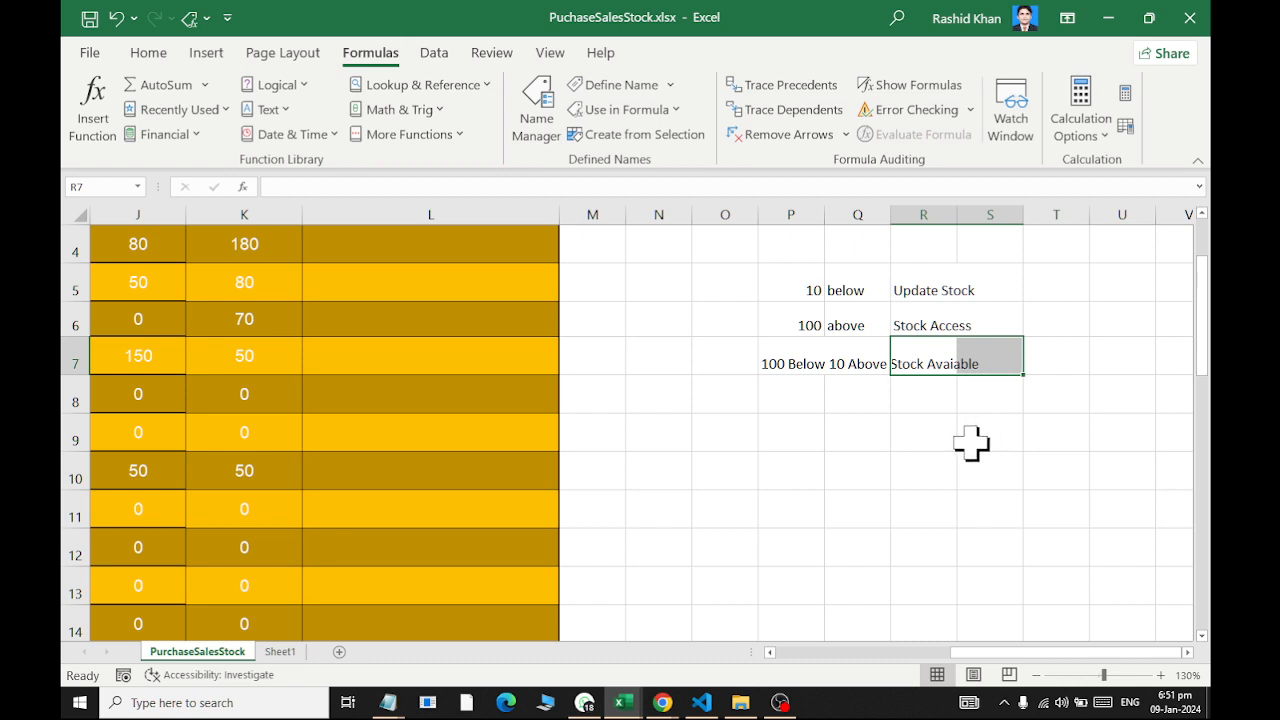
# Select the first Remarks cell, L4, and widen column L further to make room for a long formula
pyautogui.click(466, 249)
pyautogui.scroll(1, 499, 349)
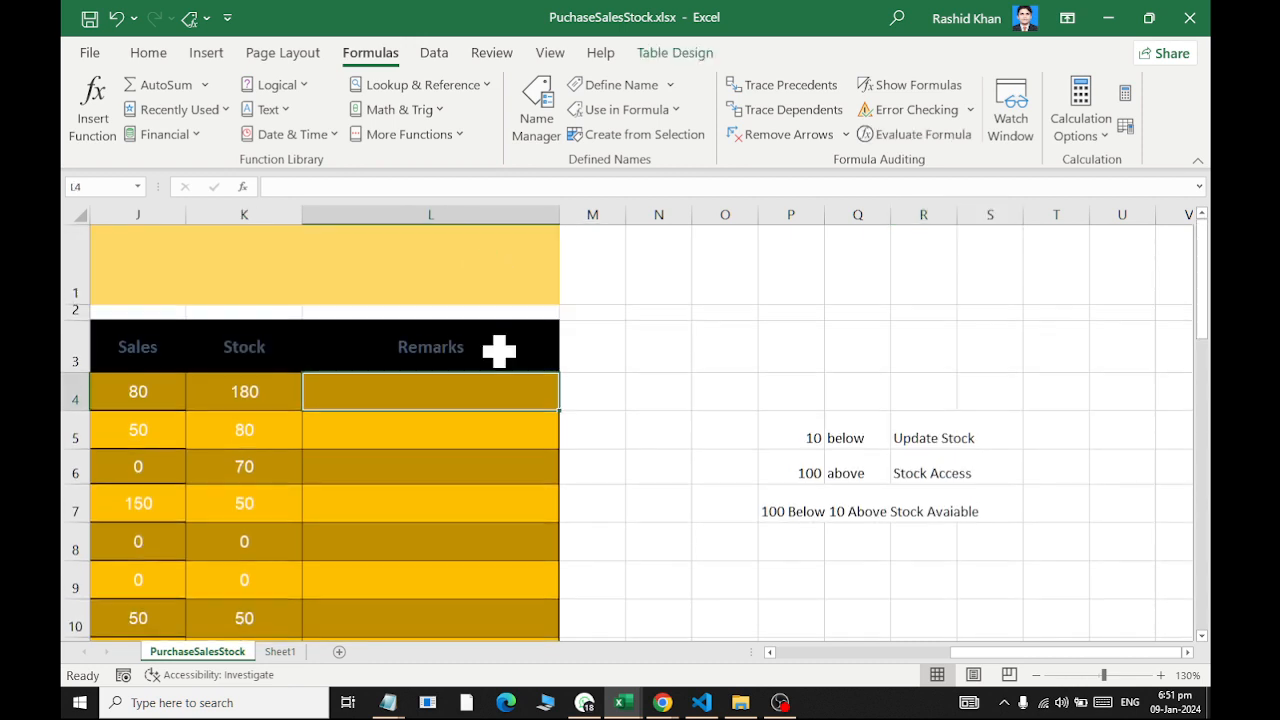
pyautogui.moveTo(685, 212); pyautogui.dragTo(685, 212)
# Start an IF formula in L4 that tests whether the row's Stock is greater than 100 and gives the remark Stock Available
pyautogui.write('=if(')
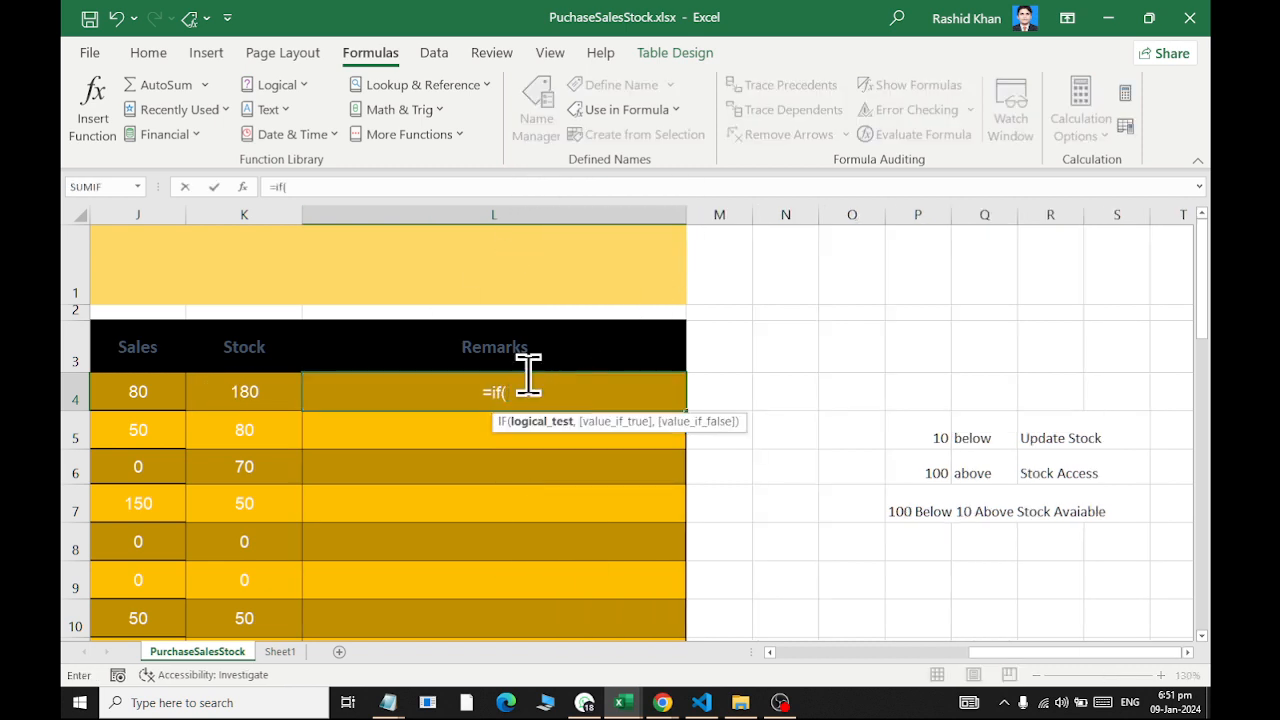
pyautogui.click(277, 391)
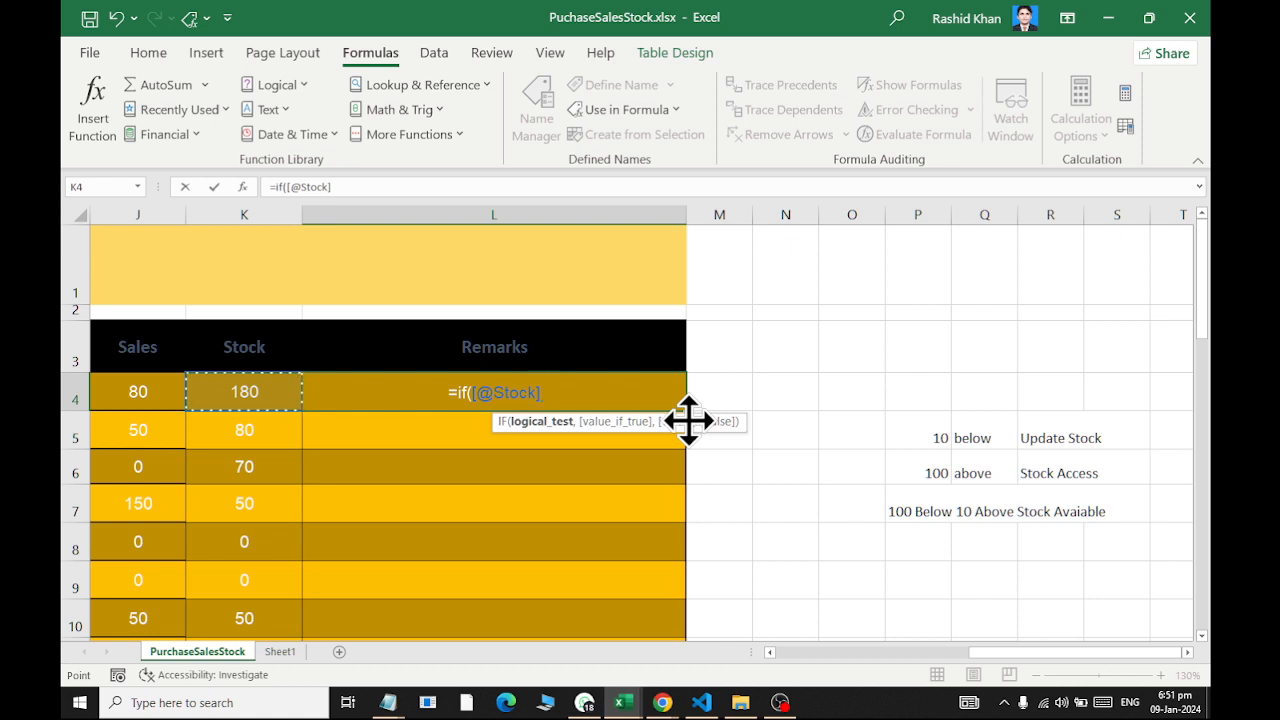
pyautogui.write('>1')
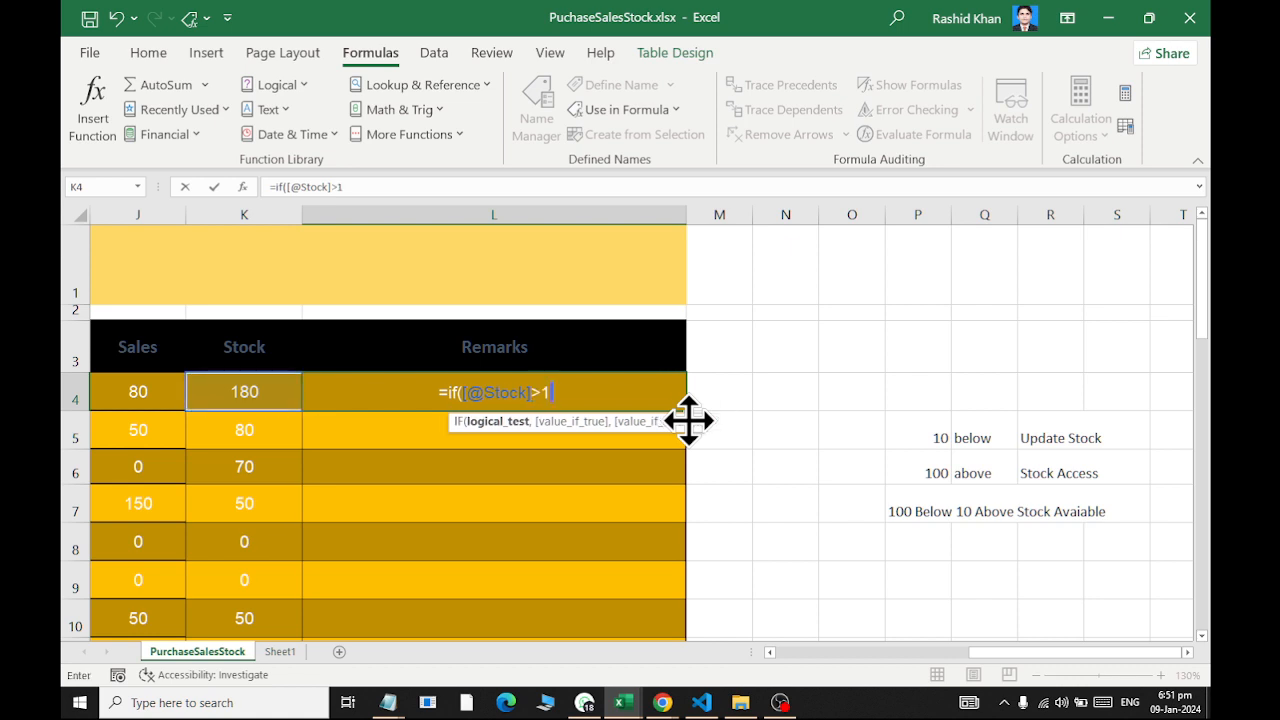
pyautogui.write('00')
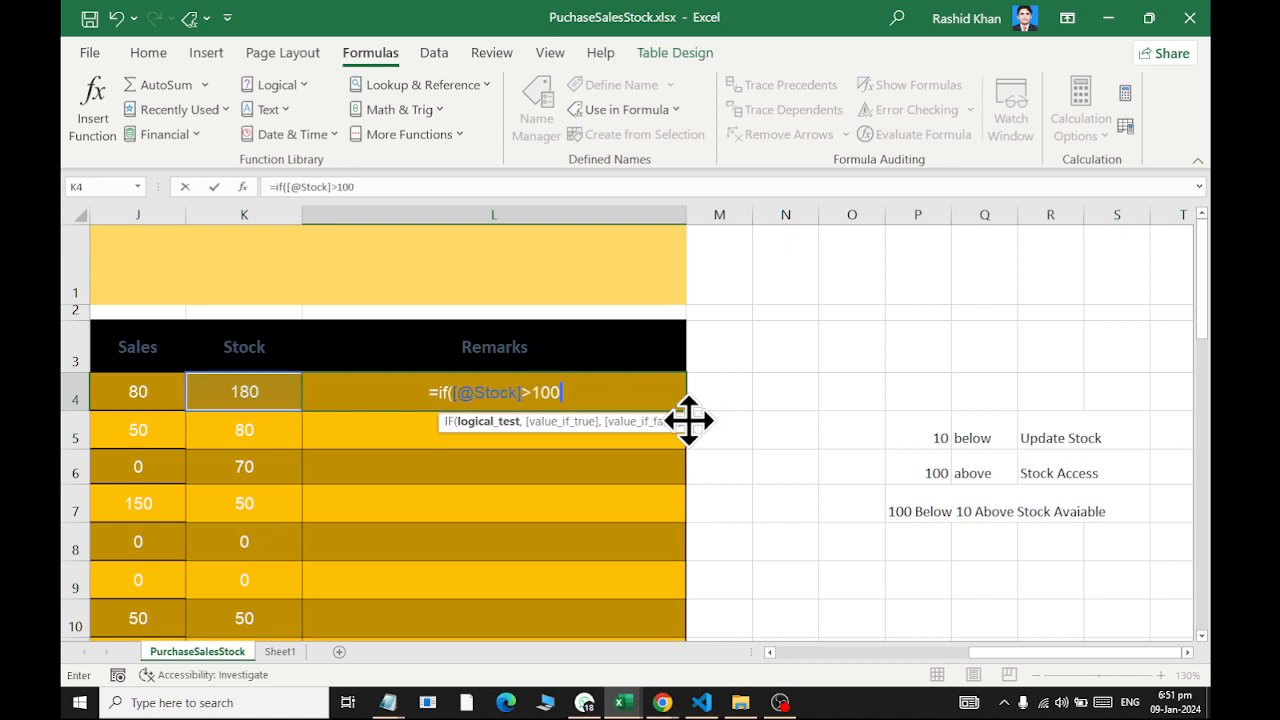
pyautogui.write(',')
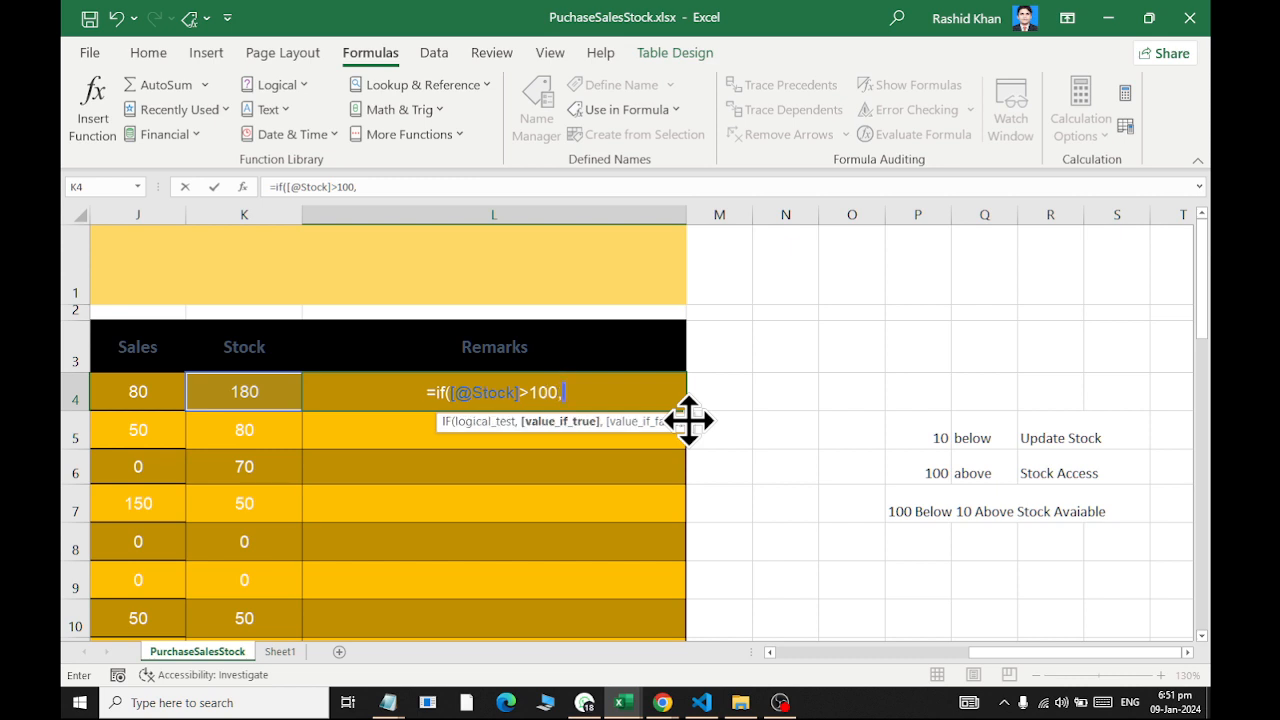
pyautogui.write('Stoc')
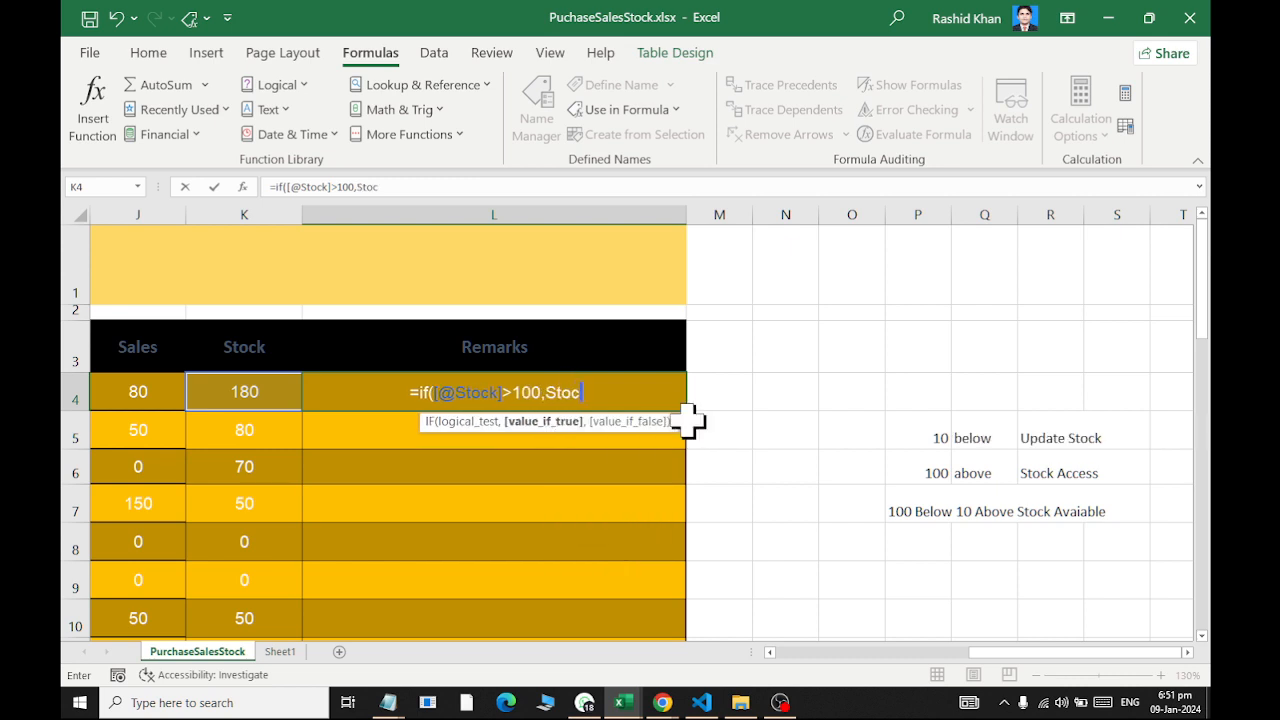
pyautogui.write('k Available"')
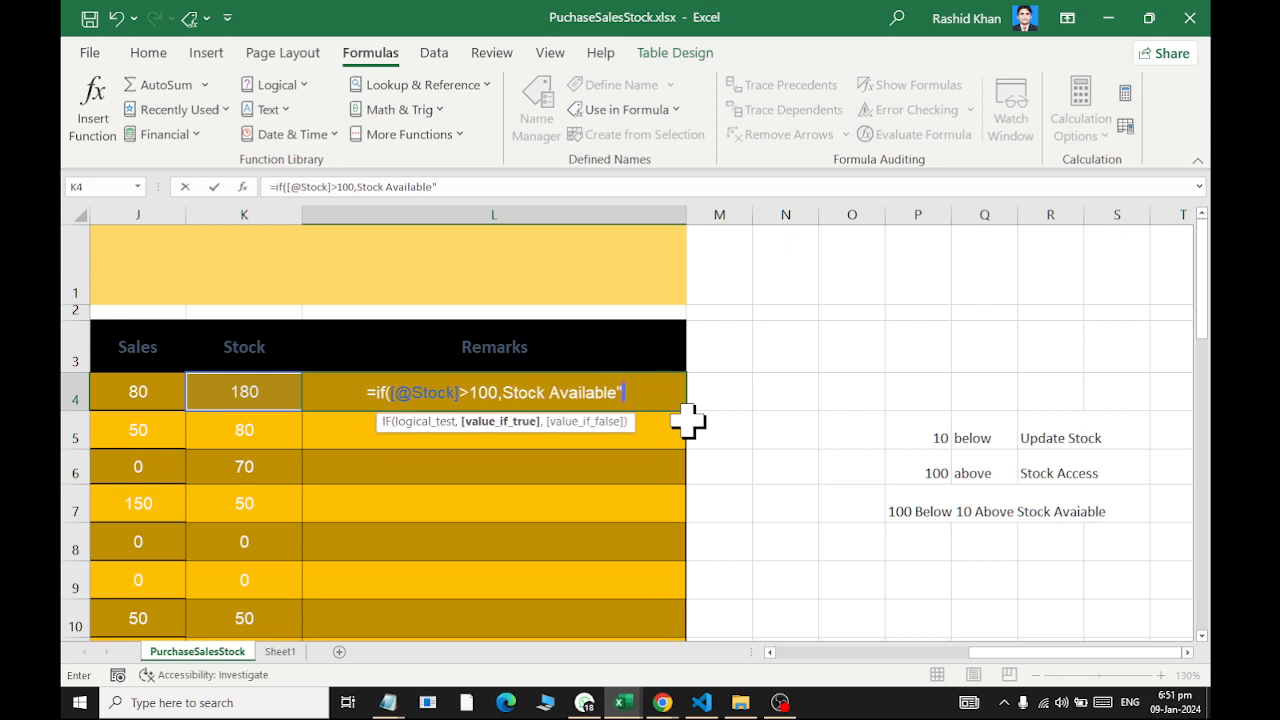
# Nest a second IF in the L4 formula with a greater-than test on the same row's Stock value
pyautogui.write(',if(')
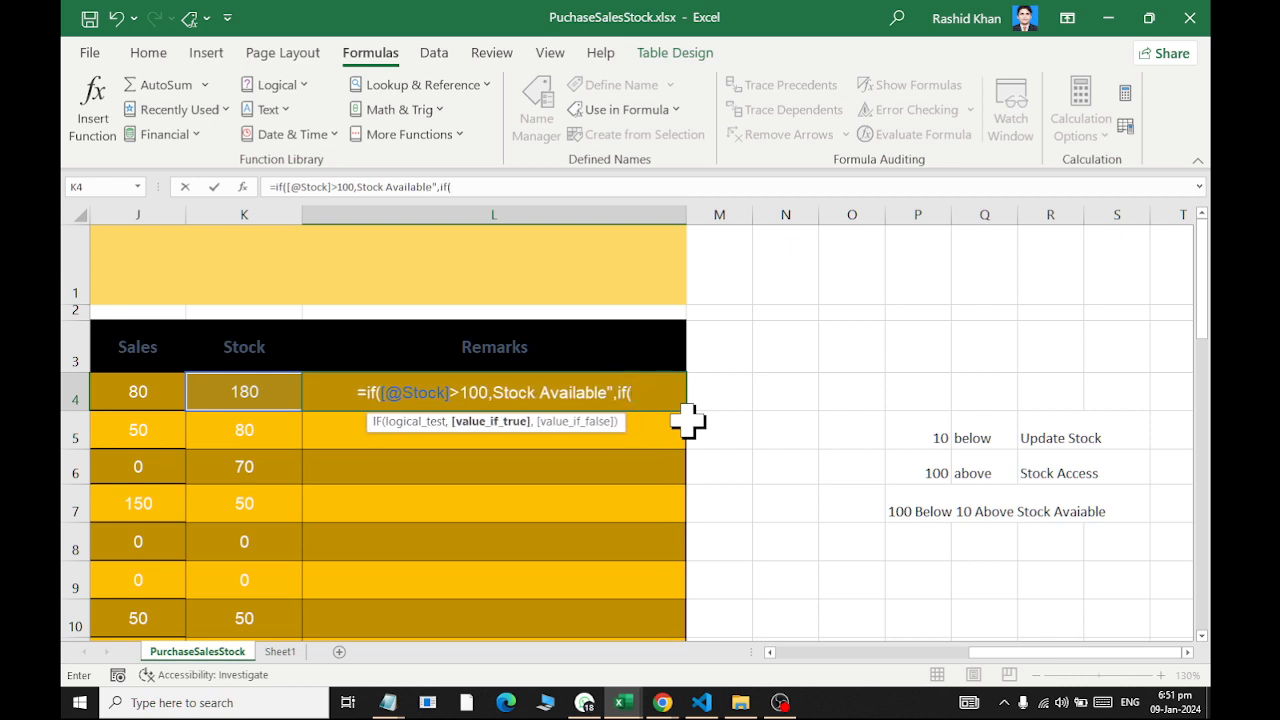
pyautogui.click(212, 391)
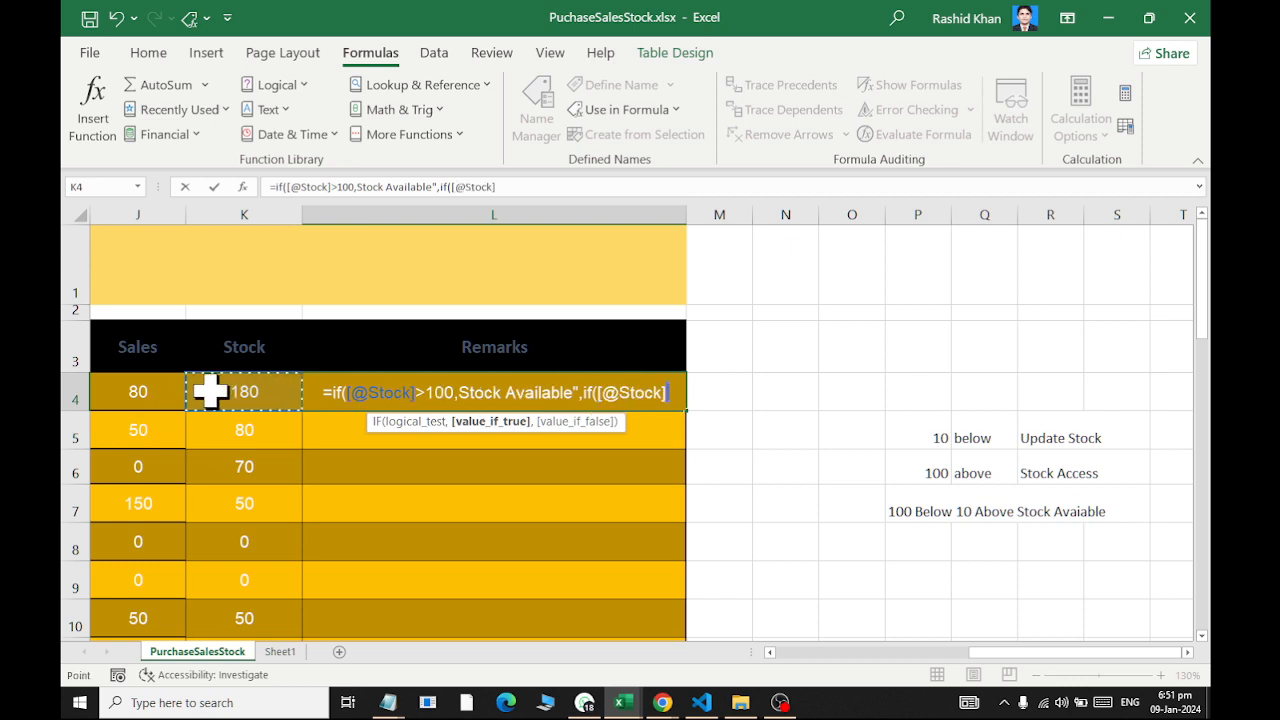
pyautogui.write('>')
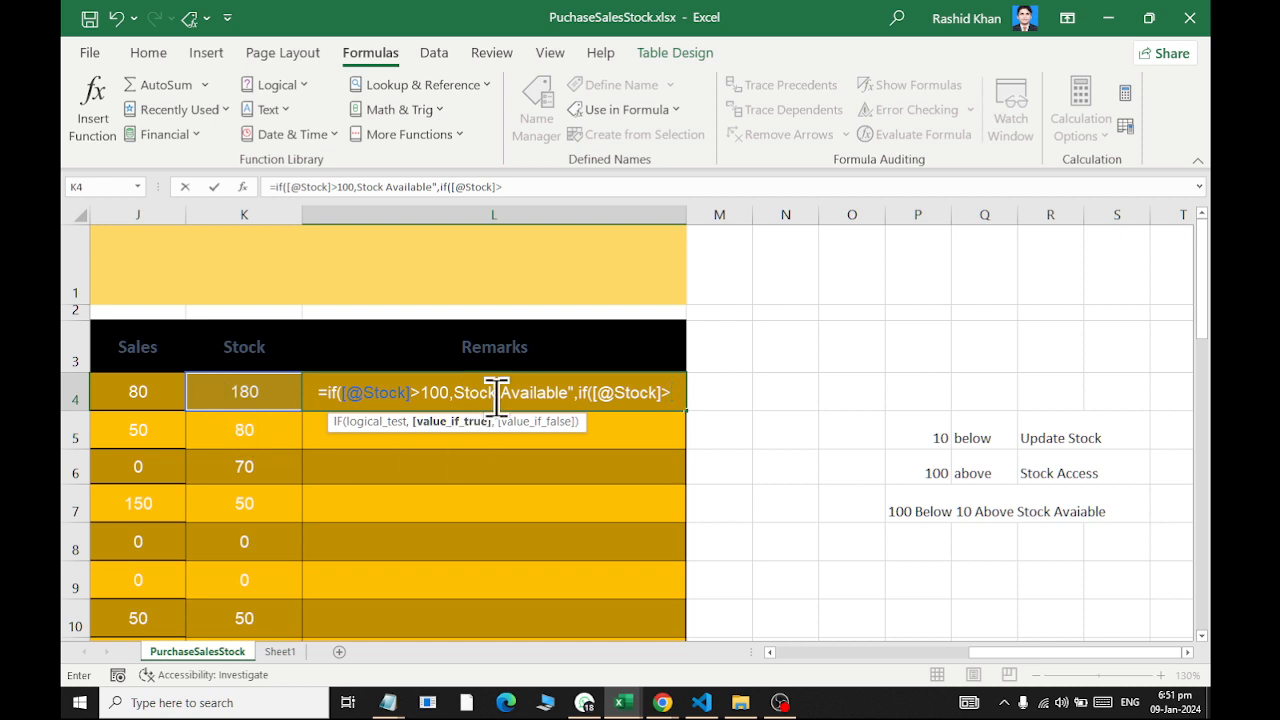
# Change the first IF's remark text in the L4 formula to Stock in Access
pyautogui.doubleClick(530, 393)
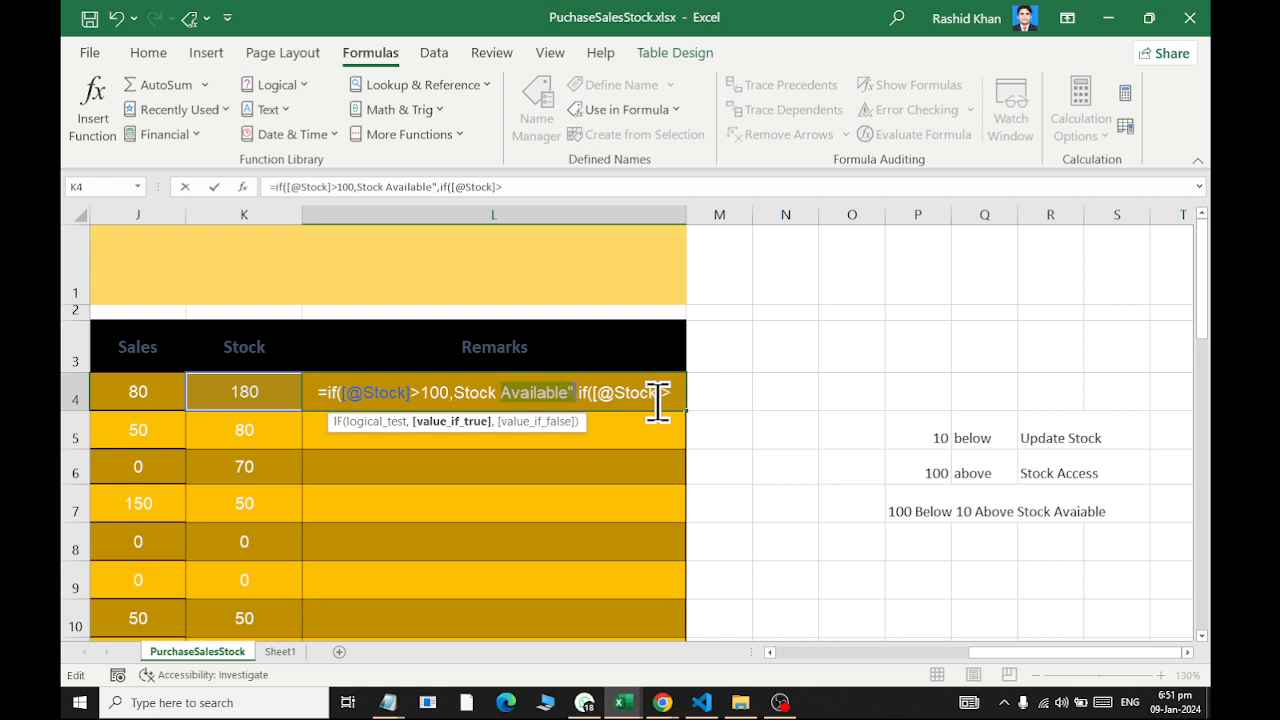
pyautogui.press('Left')
pyautogui.press('BackSpace')
pyautogui.press('BackSpace')
pyautogui.press('BackSpace')
pyautogui.press('BackSpace')
pyautogui.press('BackSpace')
pyautogui.press('BackSpace')
pyautogui.press('BackSpace')
pyautogui.press('BackSpace')
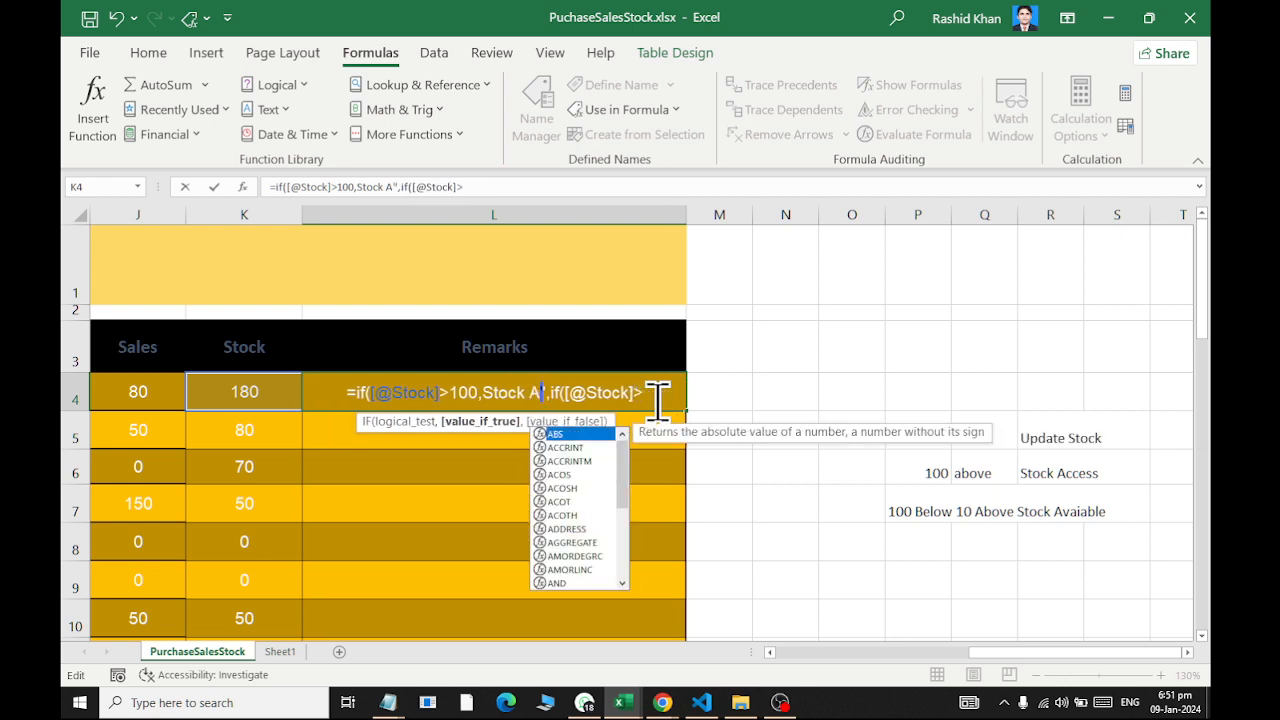
pyautogui.press('BackSpace')
pyautogui.write('in')
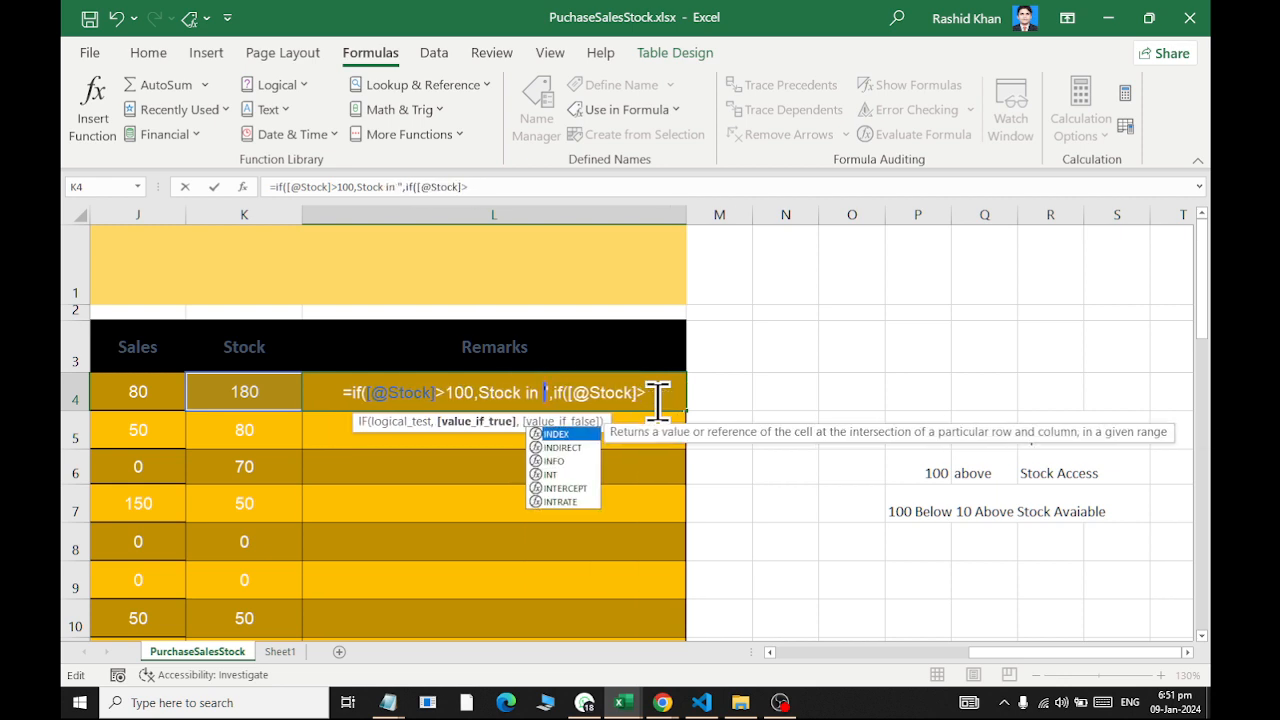
pyautogui.write(' Accesss')
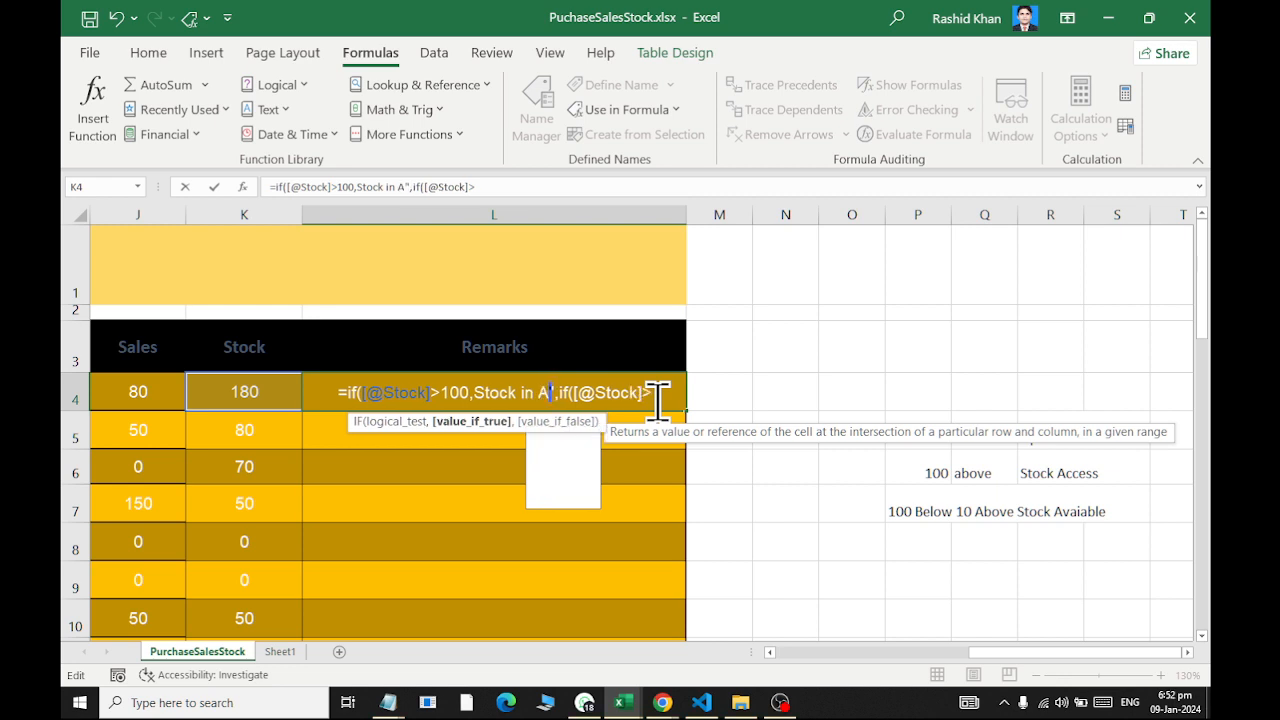
pyautogui.press('BackSpace')
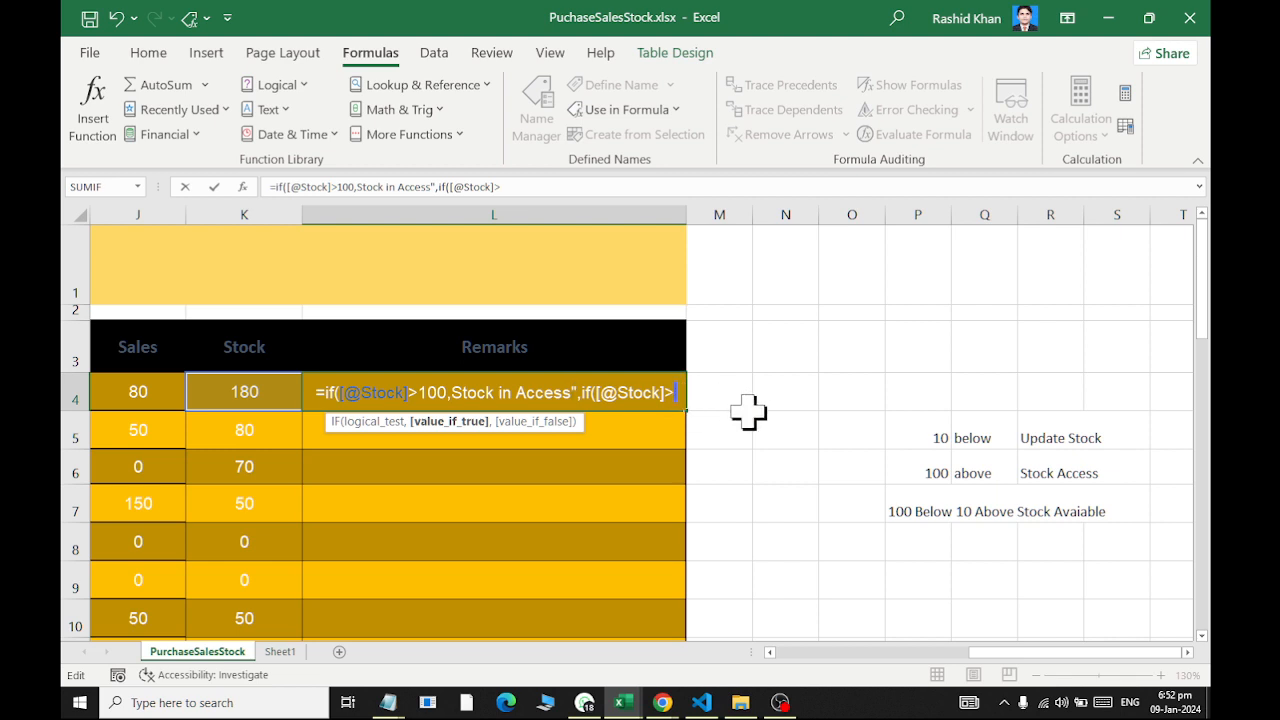
# Complete the second IF with the threshold 10 and the remark "Stock Available", and open a third nested IF
pyautogui.write('10')
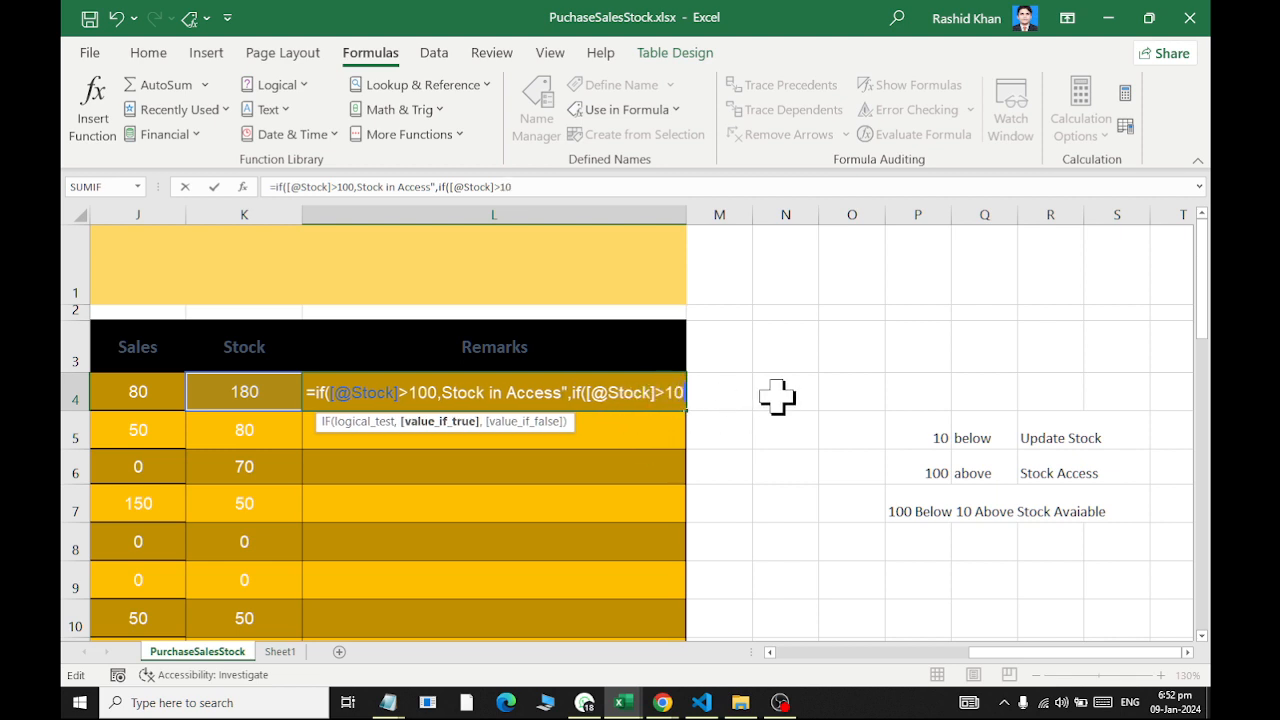
pyautogui.write(',"Stock')
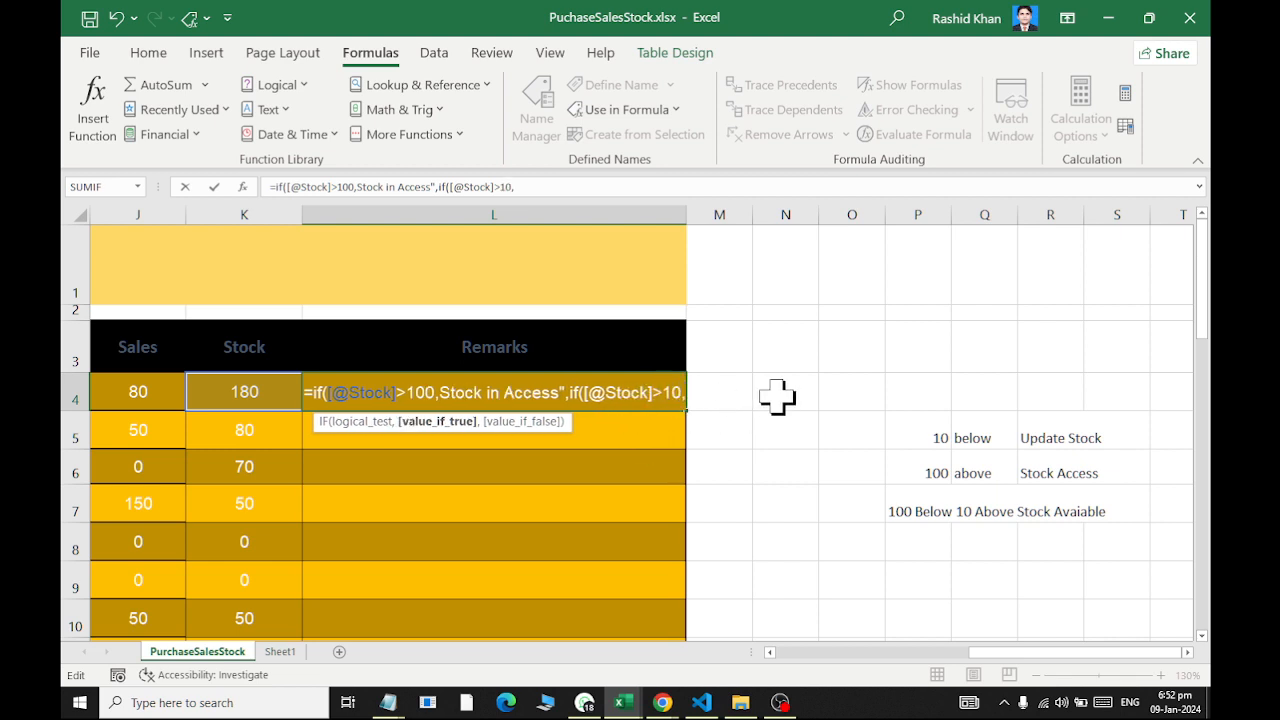
pyautogui.write(' Av')
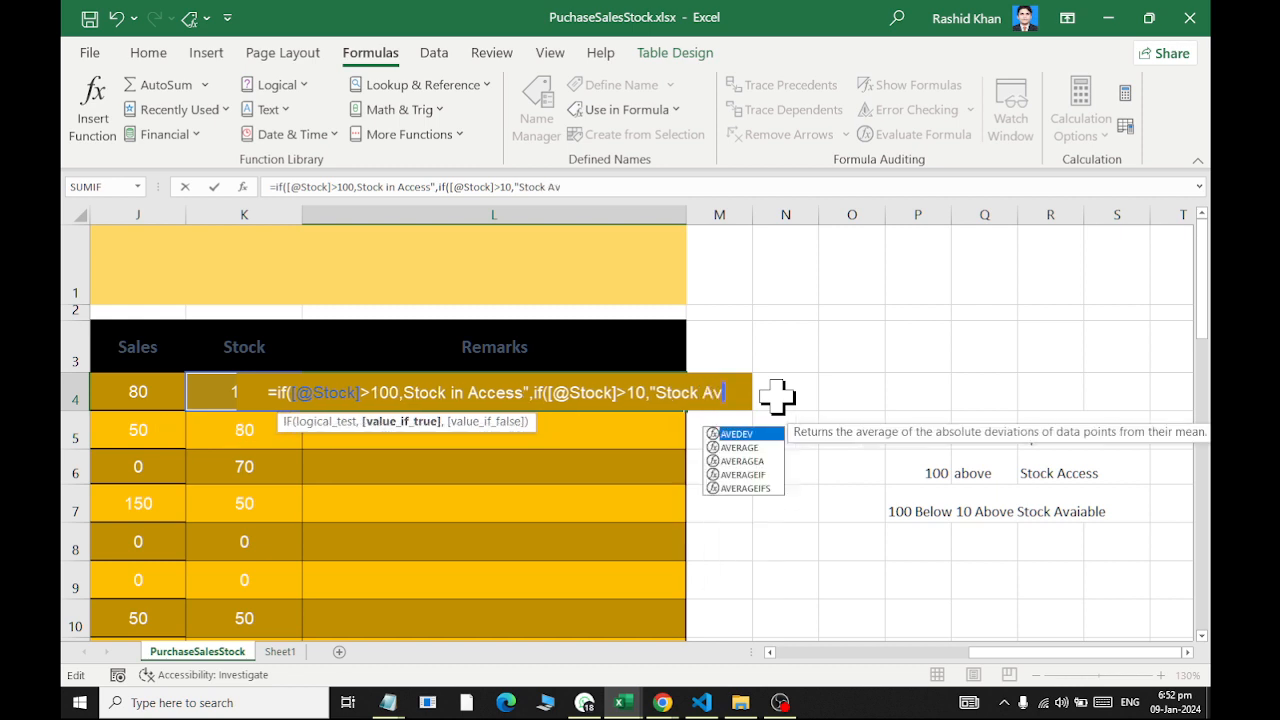
pyautogui.write('ailable",if(')
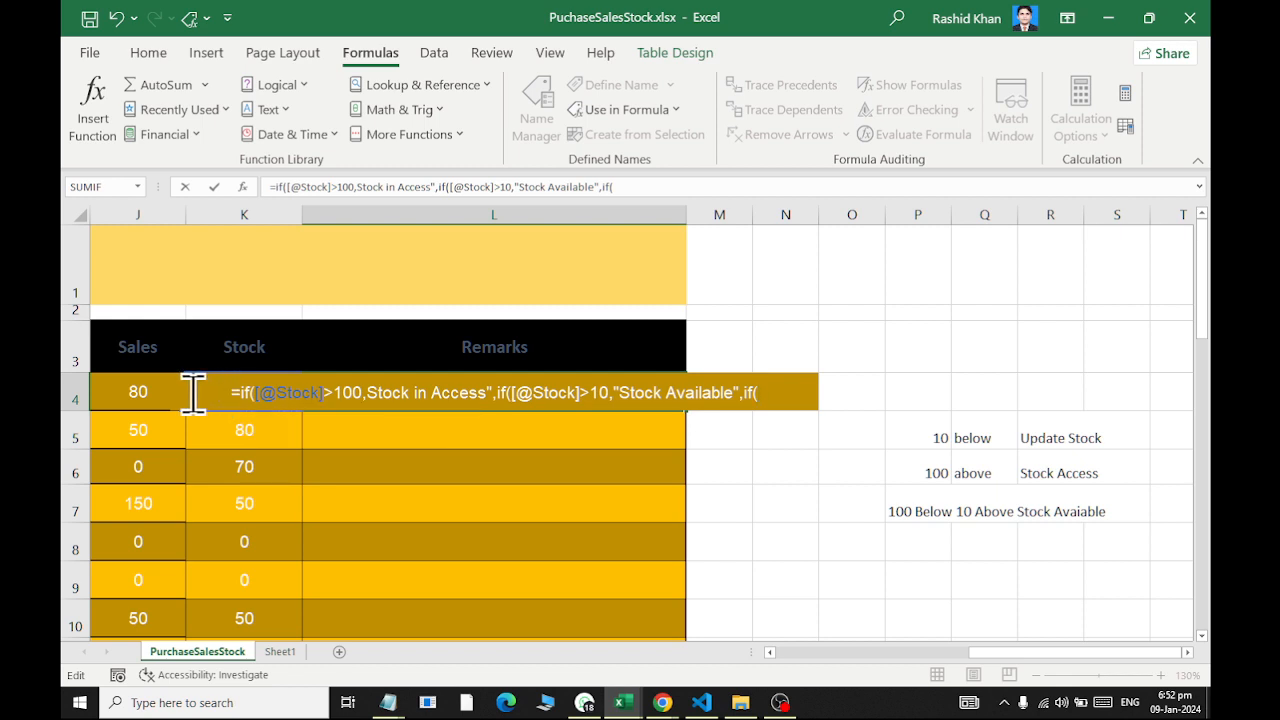
pyautogui.moveTo(195, 392); pyautogui.dragTo(345, 392)
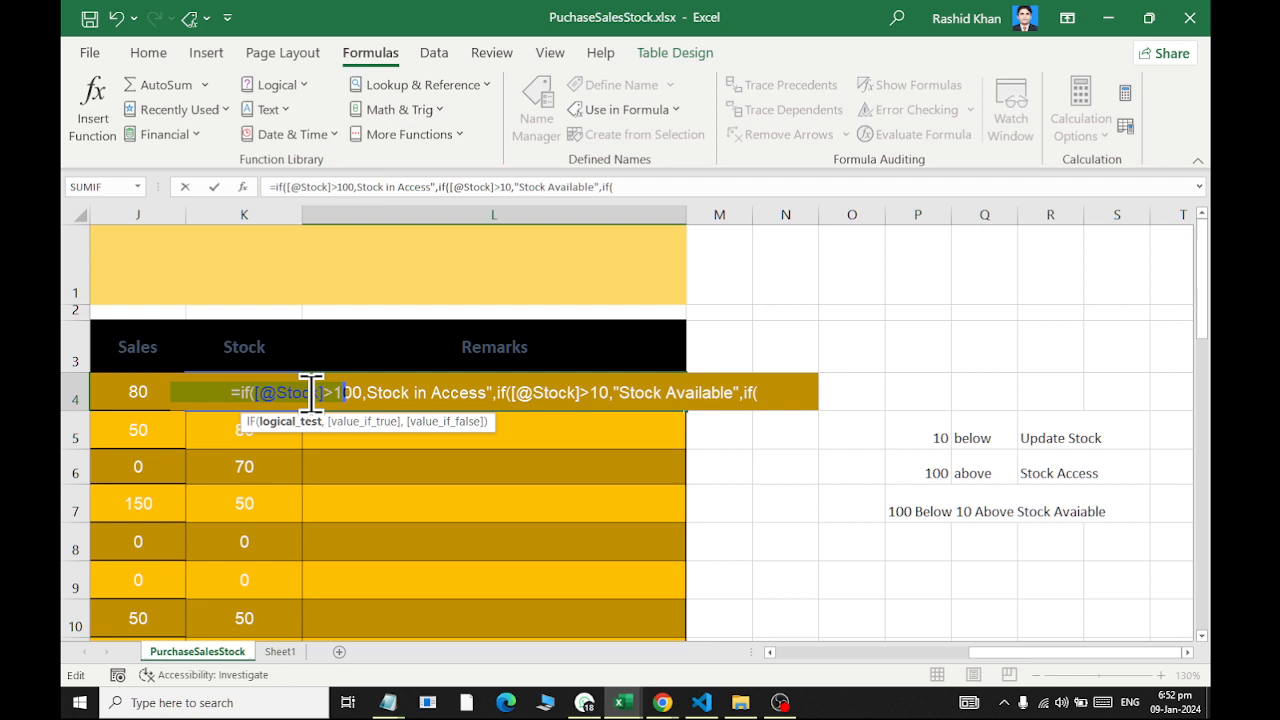
pyautogui.click(203, 393)
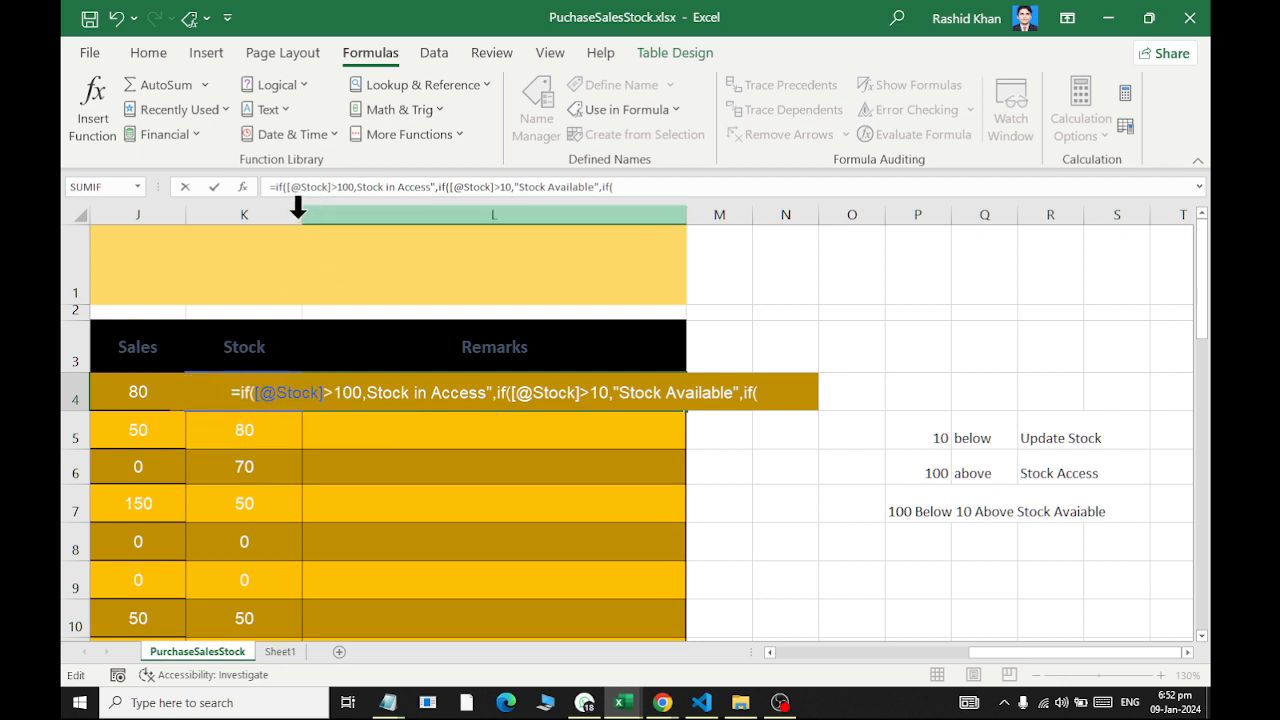
pyautogui.click(339, 392)
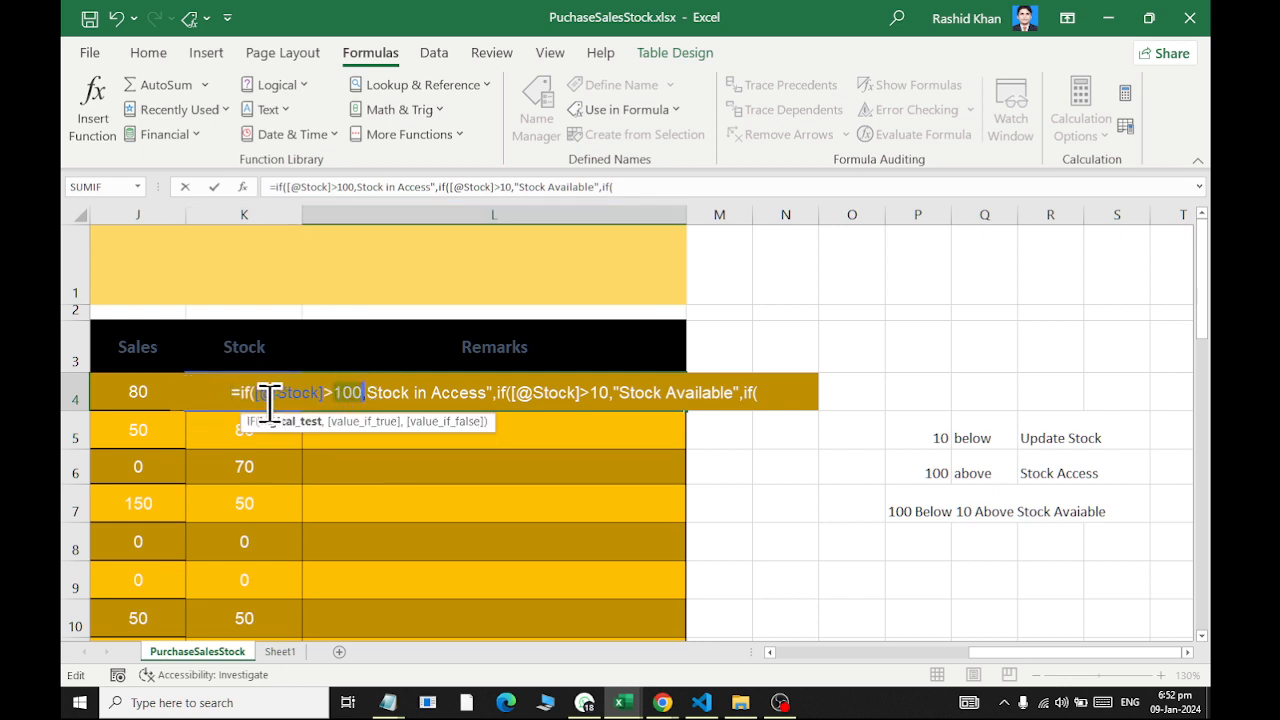
pyautogui.moveTo(236, 391); pyautogui.dragTo(357, 393)
pyautogui.click(359, 393)
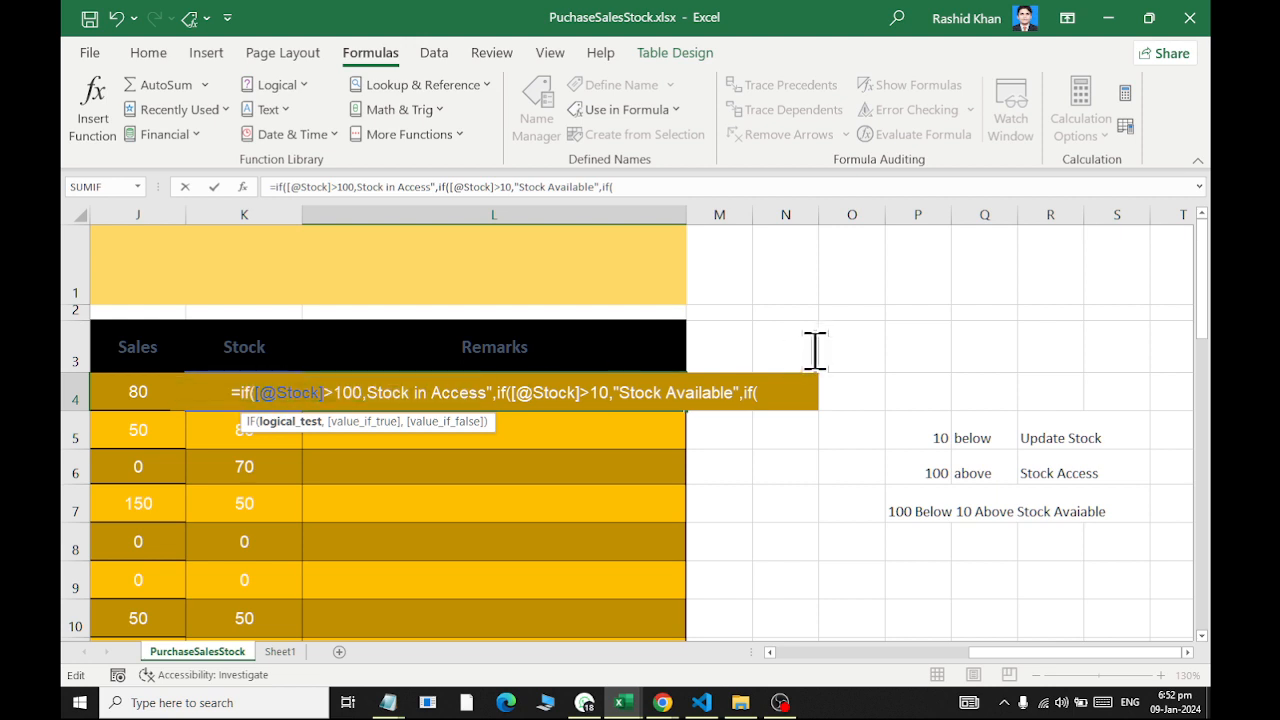
pyautogui.click(777, 385)
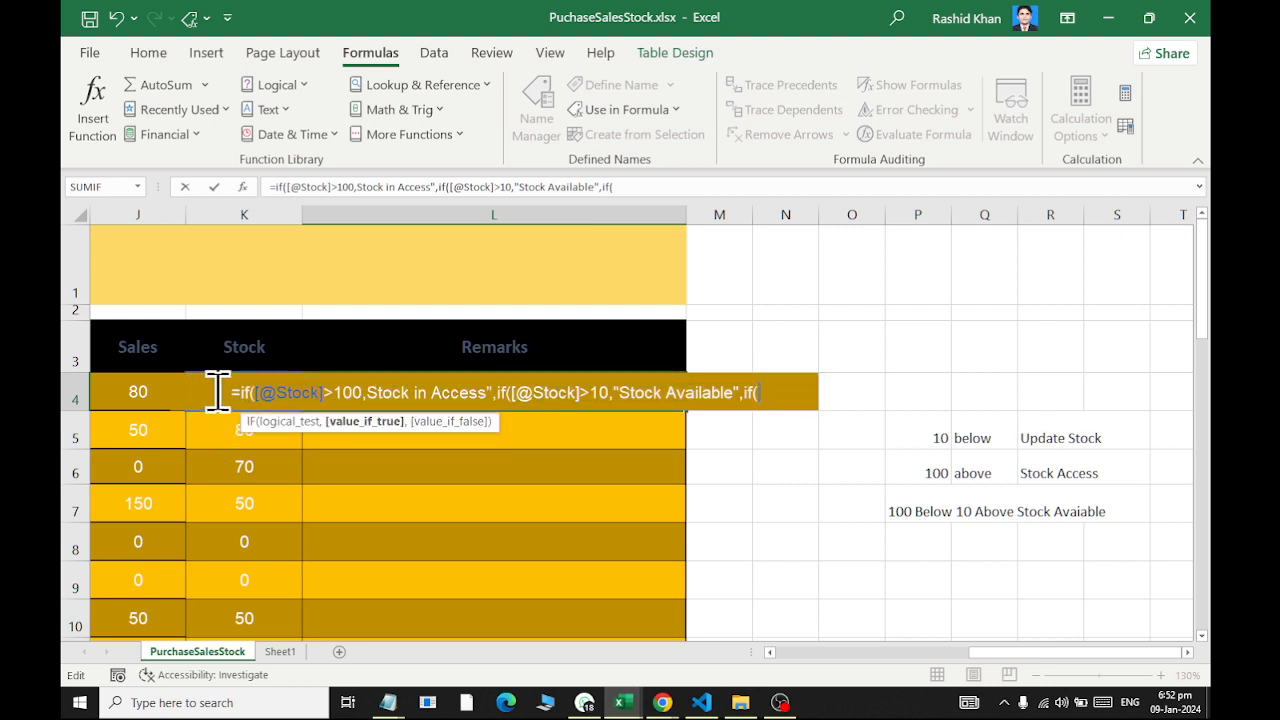
pyautogui.click(418, 397)
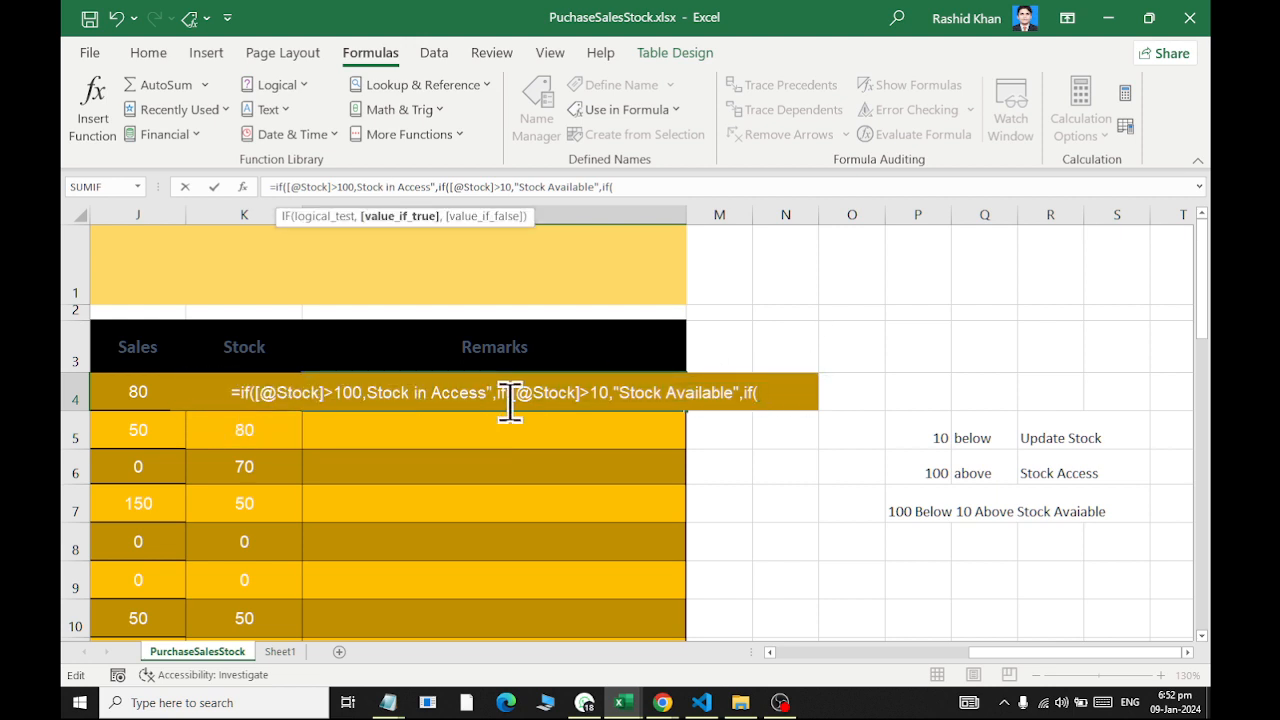
# Copy the partial L4 formula, cancel the edit, widen column L, and paste the formula back into L4
pyautogui.moveTo(632, 191); pyautogui.dragTo(250, 186)
pyautogui.hotkey('ctrl', 'c')
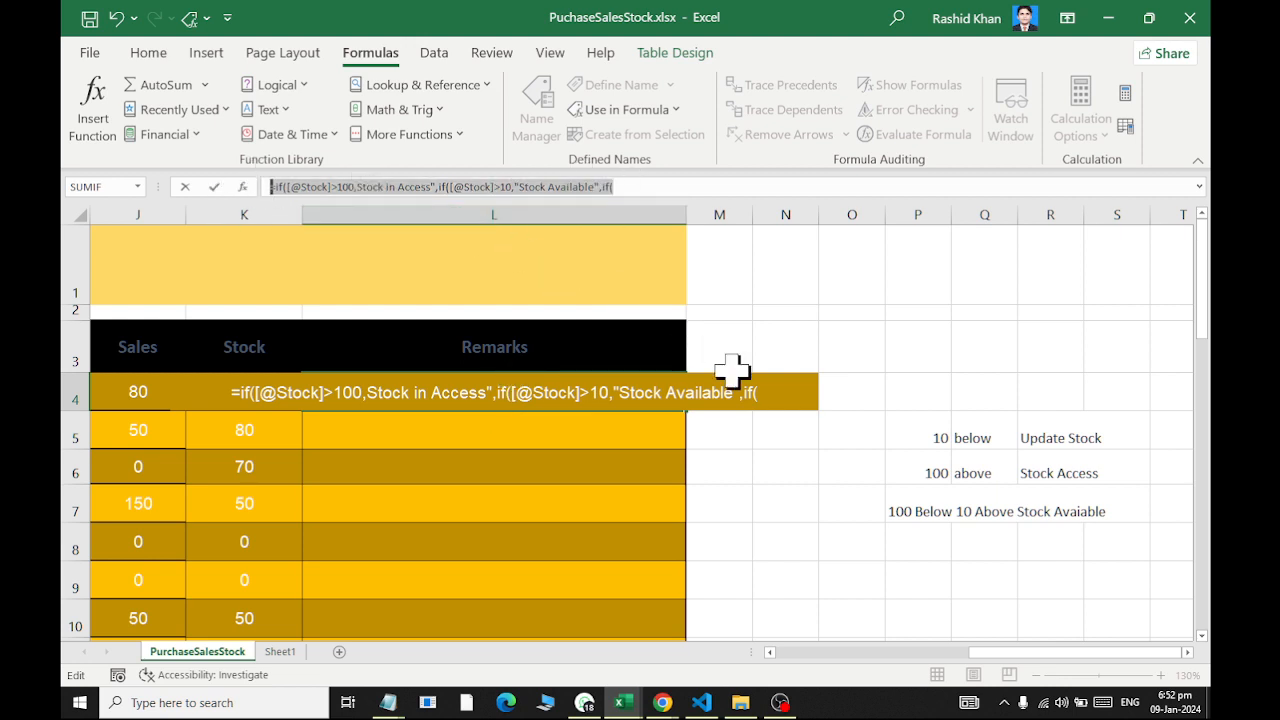
pyautogui.press('Escape')
pyautogui.moveTo(686, 214); pyautogui.dragTo(904, 214)
pyautogui.doubleClick(600, 392)
pyautogui.hotkey('ctrl', 'v')
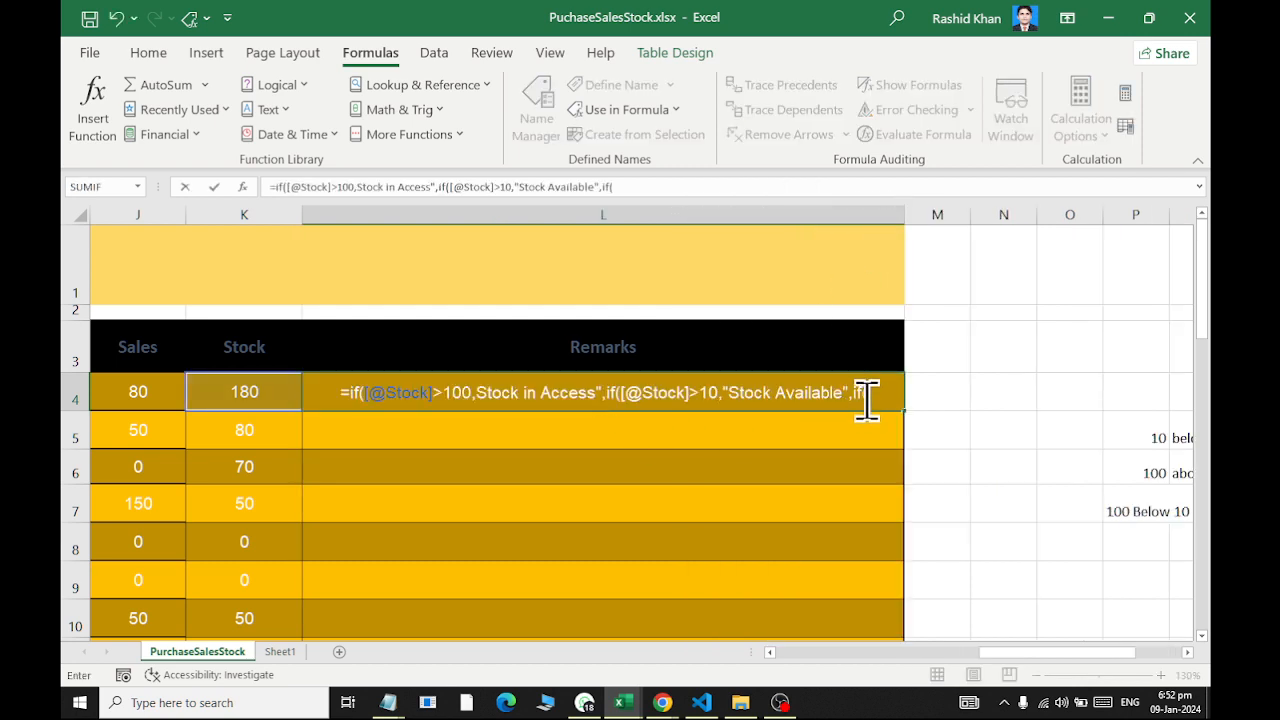
# Complete the third IF for Stock below 10 with the remark "Update Stock", close all three IFs and try to enter the formula
pyautogui.click(262, 381)
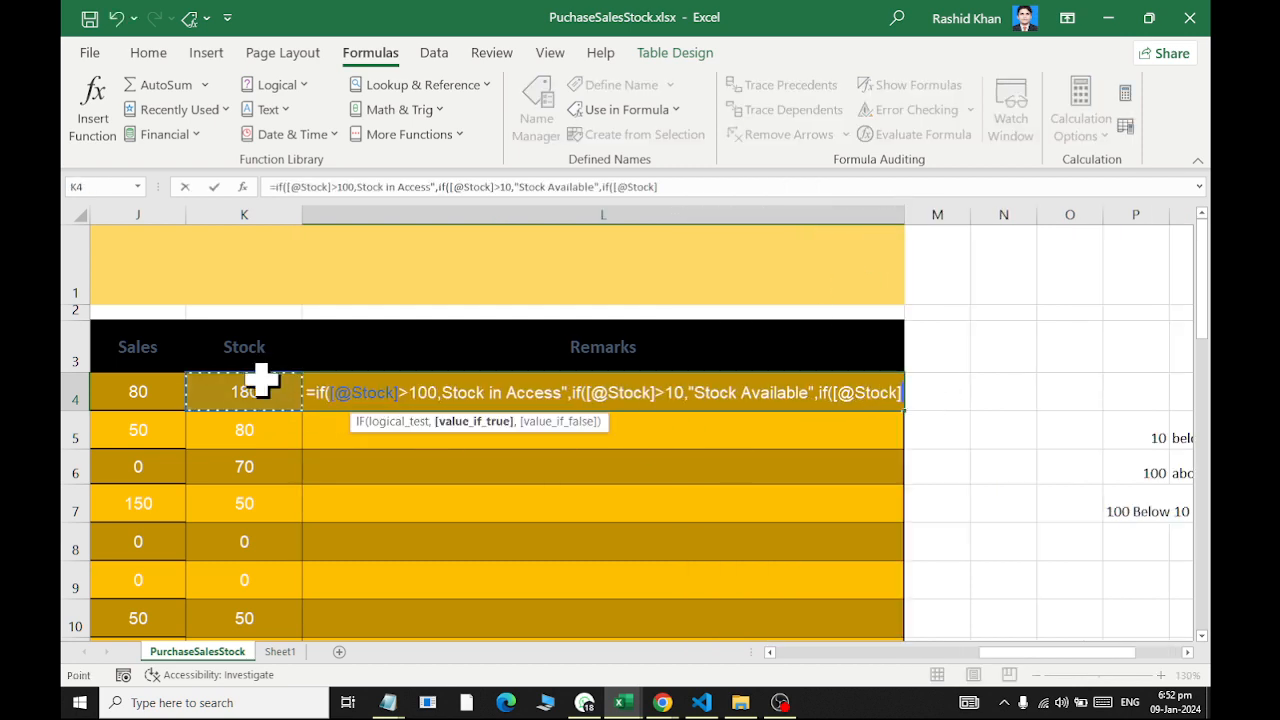
pyautogui.write('<10')
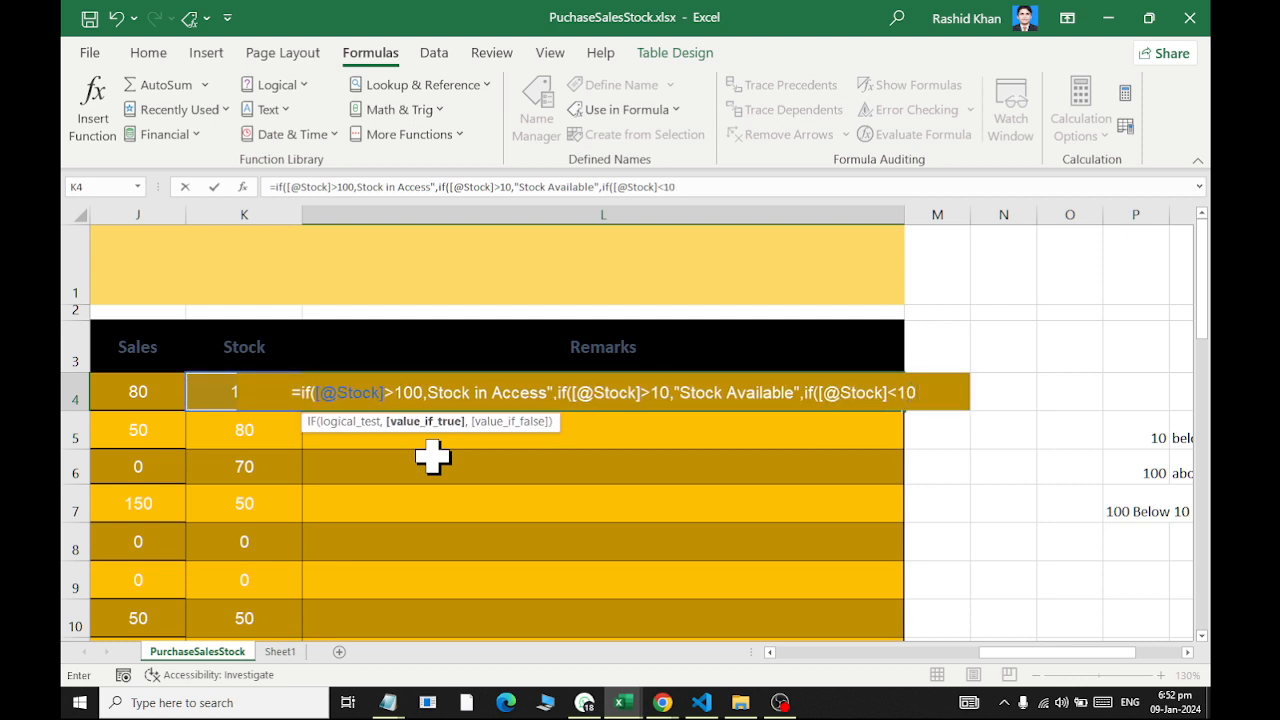
pyautogui.write(',"')
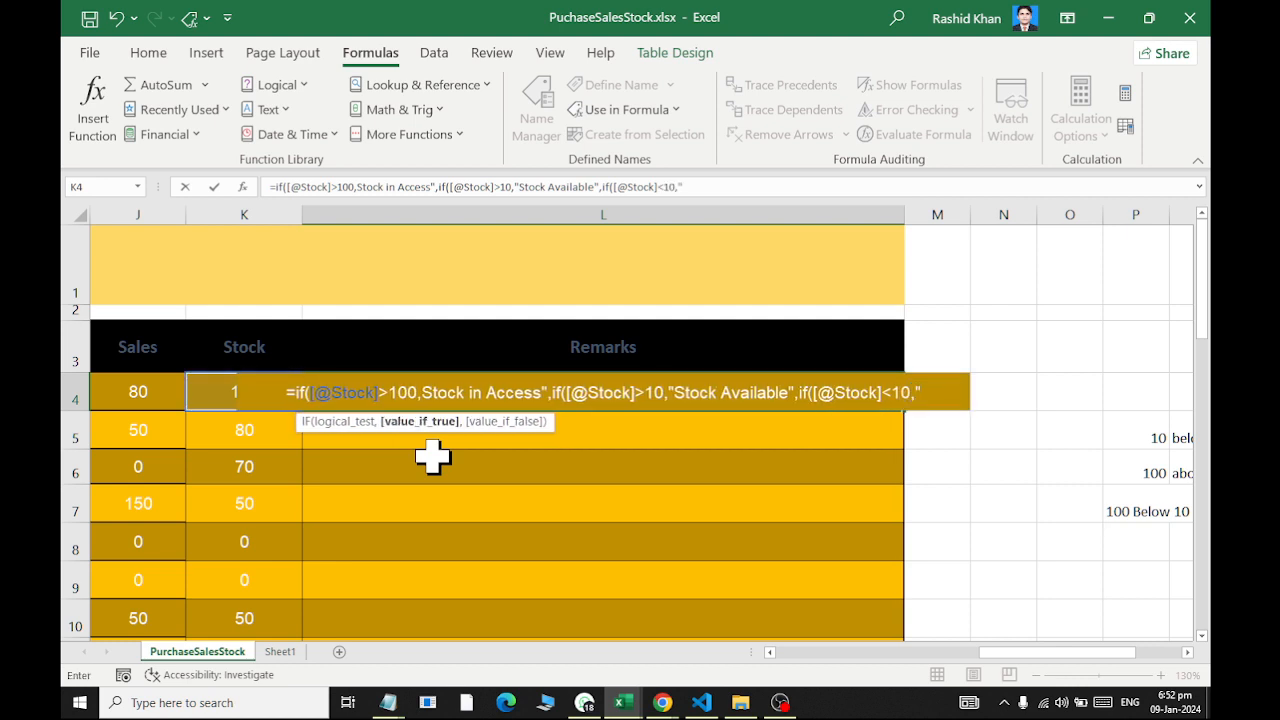
pyautogui.write('Update')
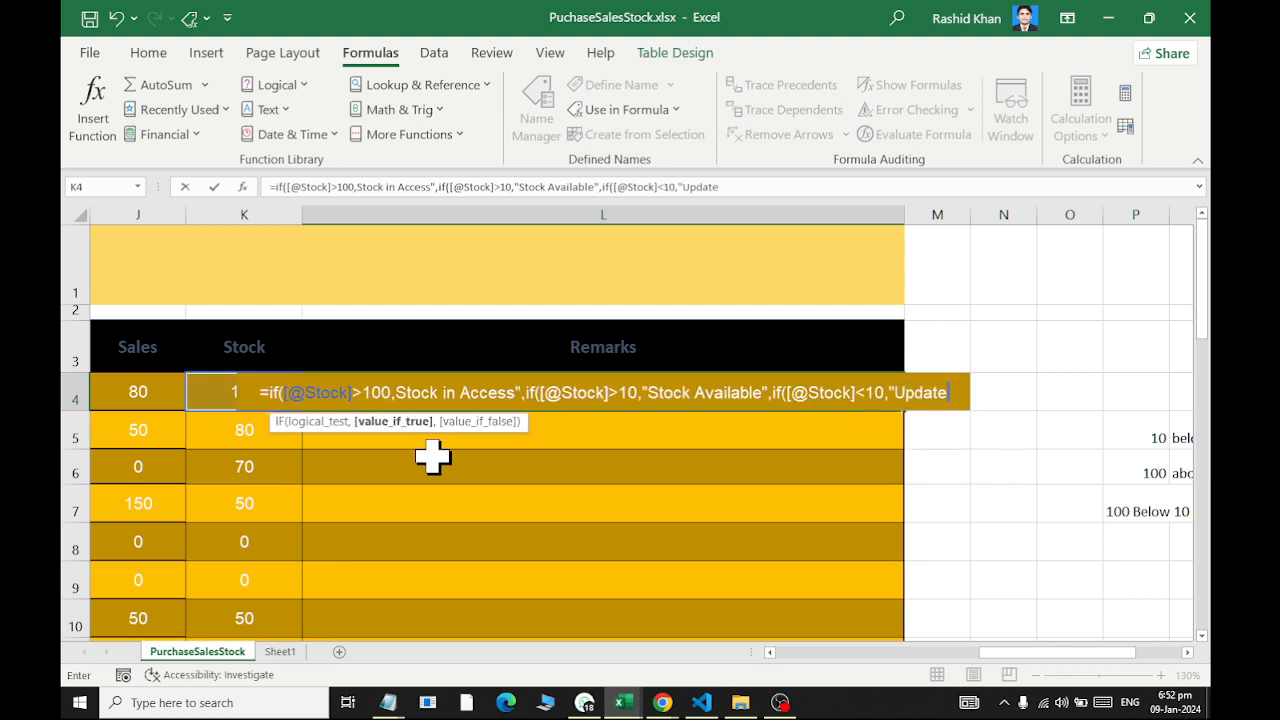
pyautogui.write(' Stock')
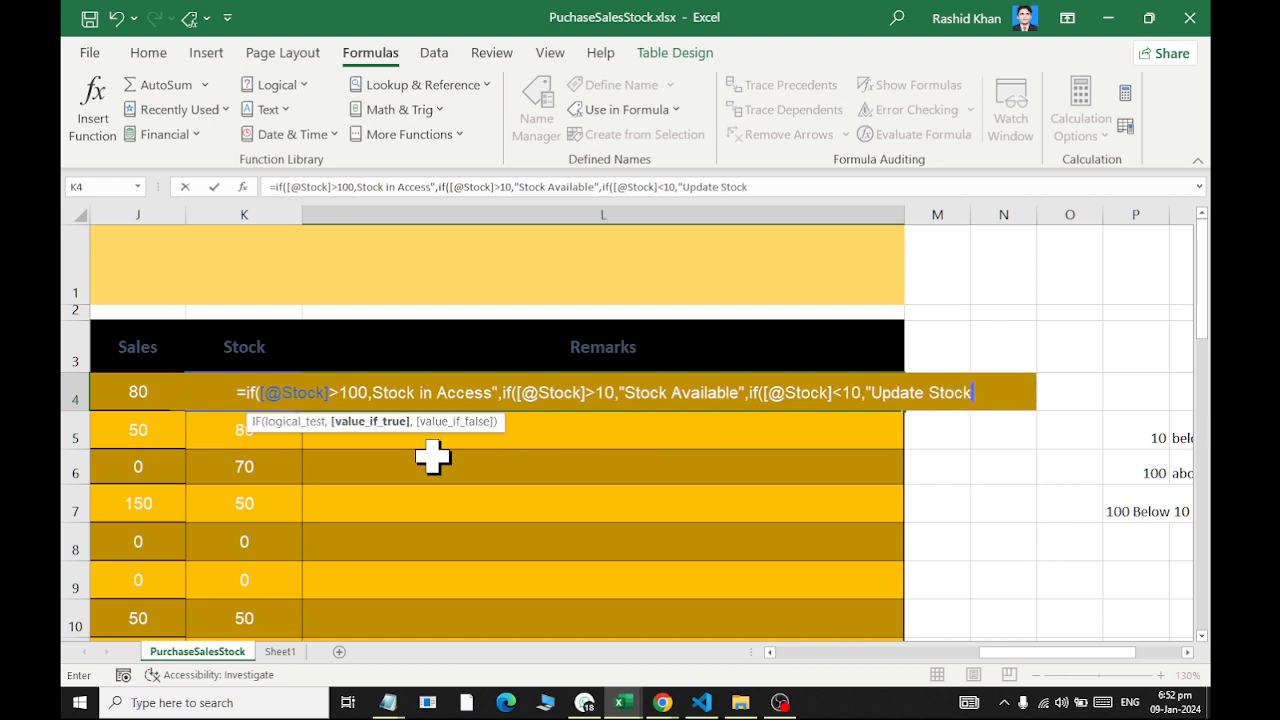
pyautogui.write('"')
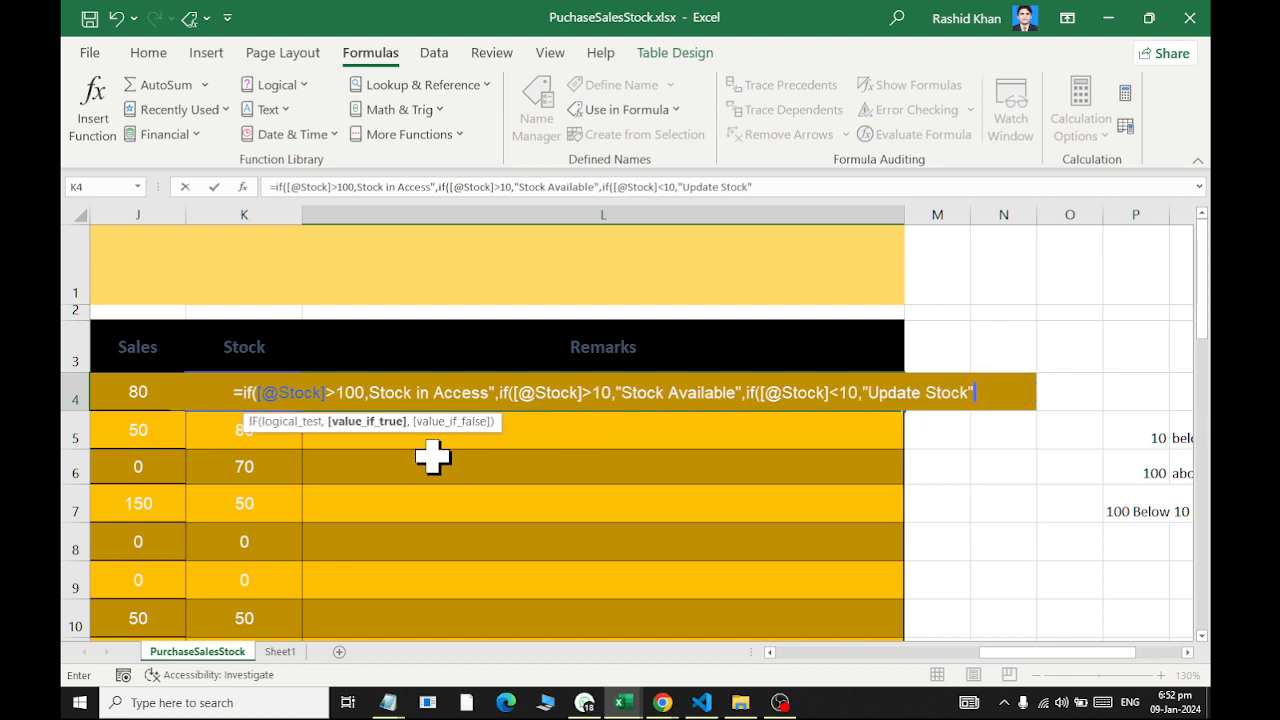
pyautogui.write(')))')
pyautogui.press('Return')
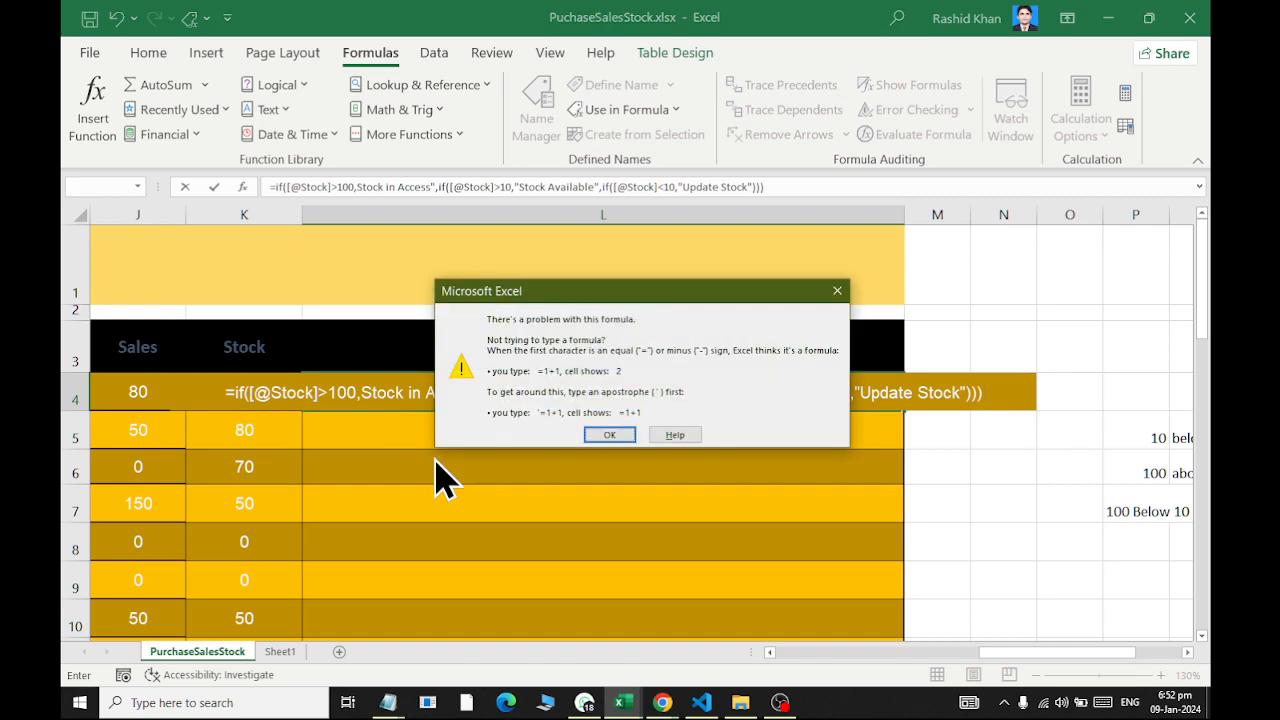
pyautogui.press('Return')
pyautogui.press('Return')
pyautogui.press('Return')
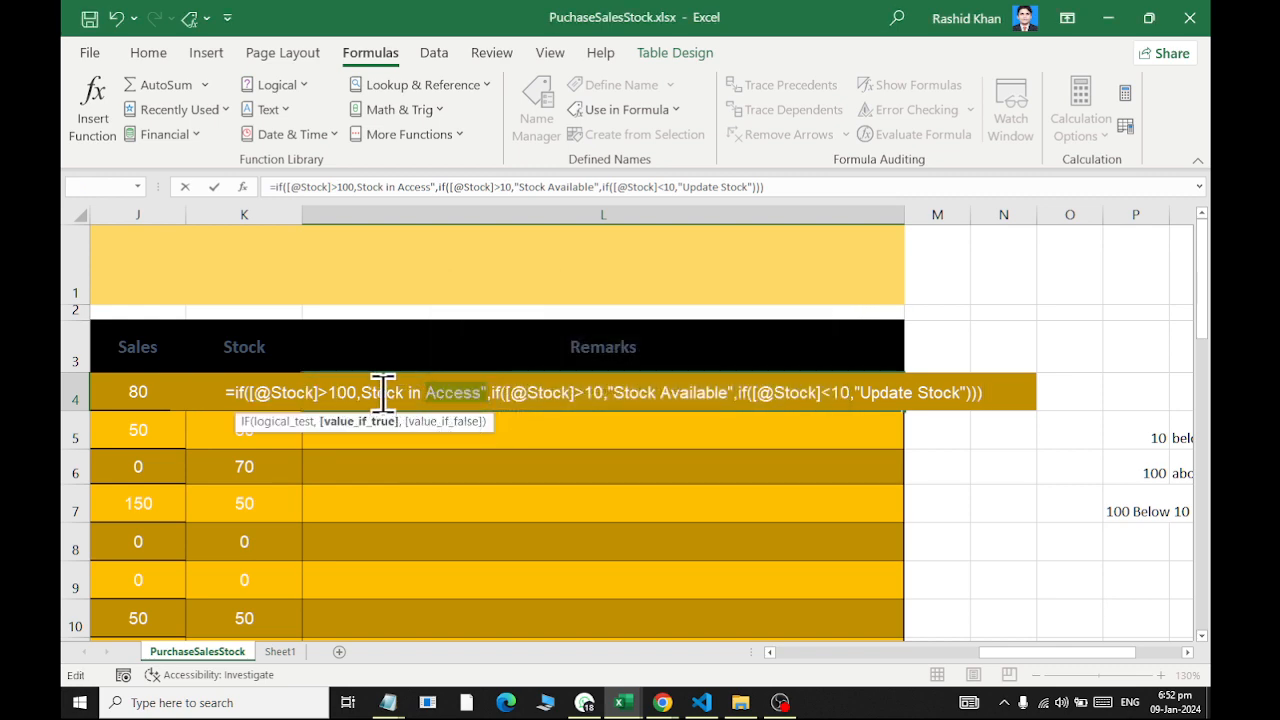
# Add the missing opening quotation mark before Stock in Access in the L4 formula and enter the formula
pyautogui.click(491, 392)
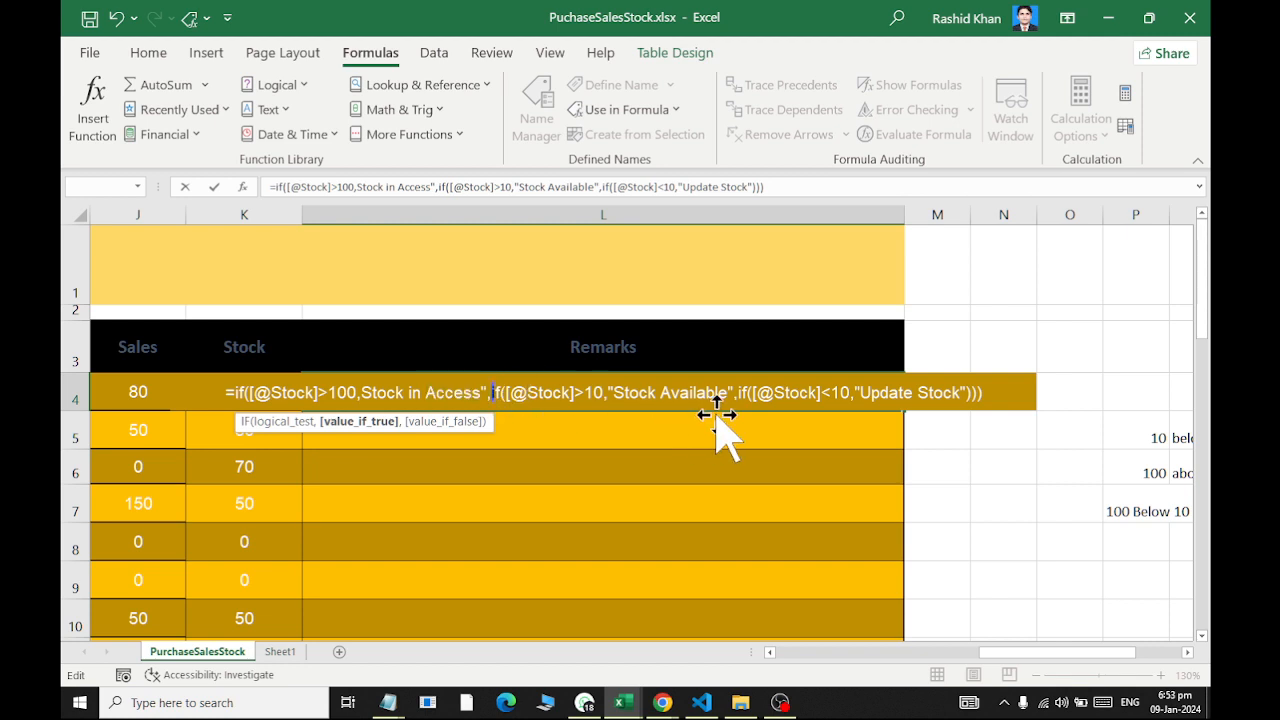
pyautogui.press('Return')
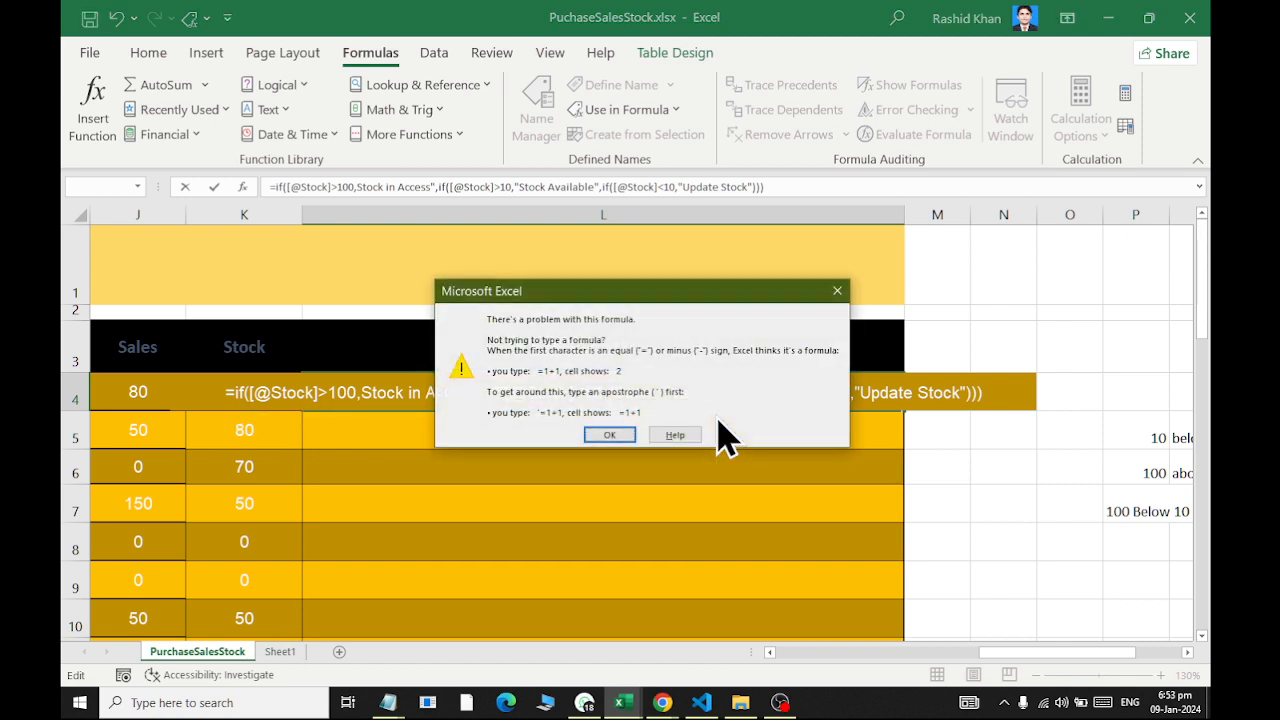
pyautogui.press('Return')
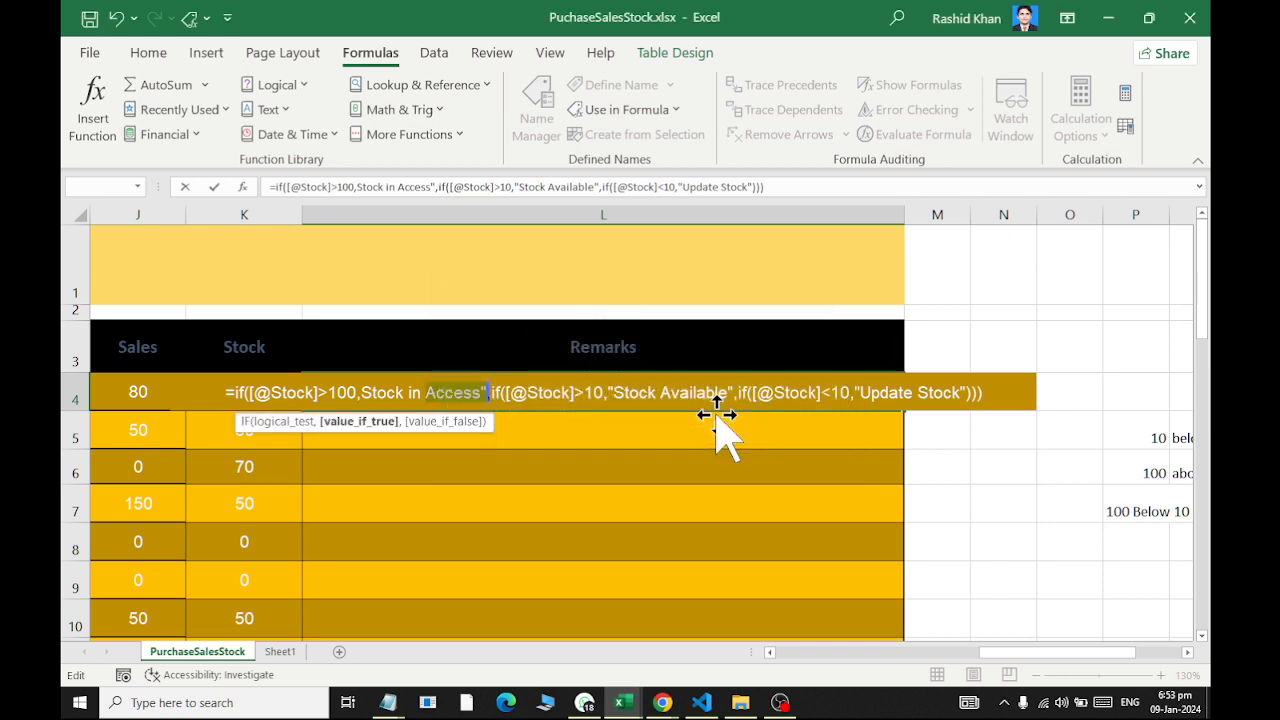
pyautogui.press('Right')
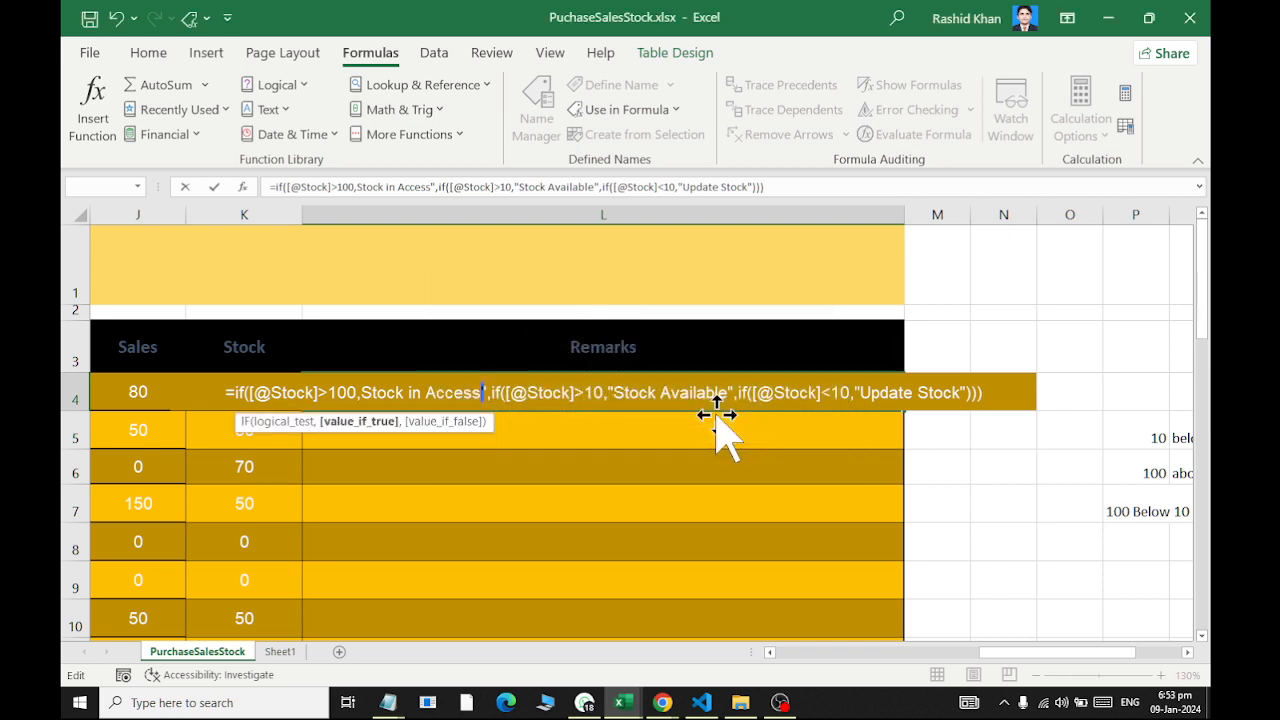
pyautogui.press('Left')
pyautogui.press('Left')
pyautogui.press('Left')
pyautogui.press('Left')
pyautogui.press('Left')
pyautogui.press('Left')
pyautogui.press('Left')
pyautogui.press('Left')
pyautogui.press('Left')
pyautogui.write('"')
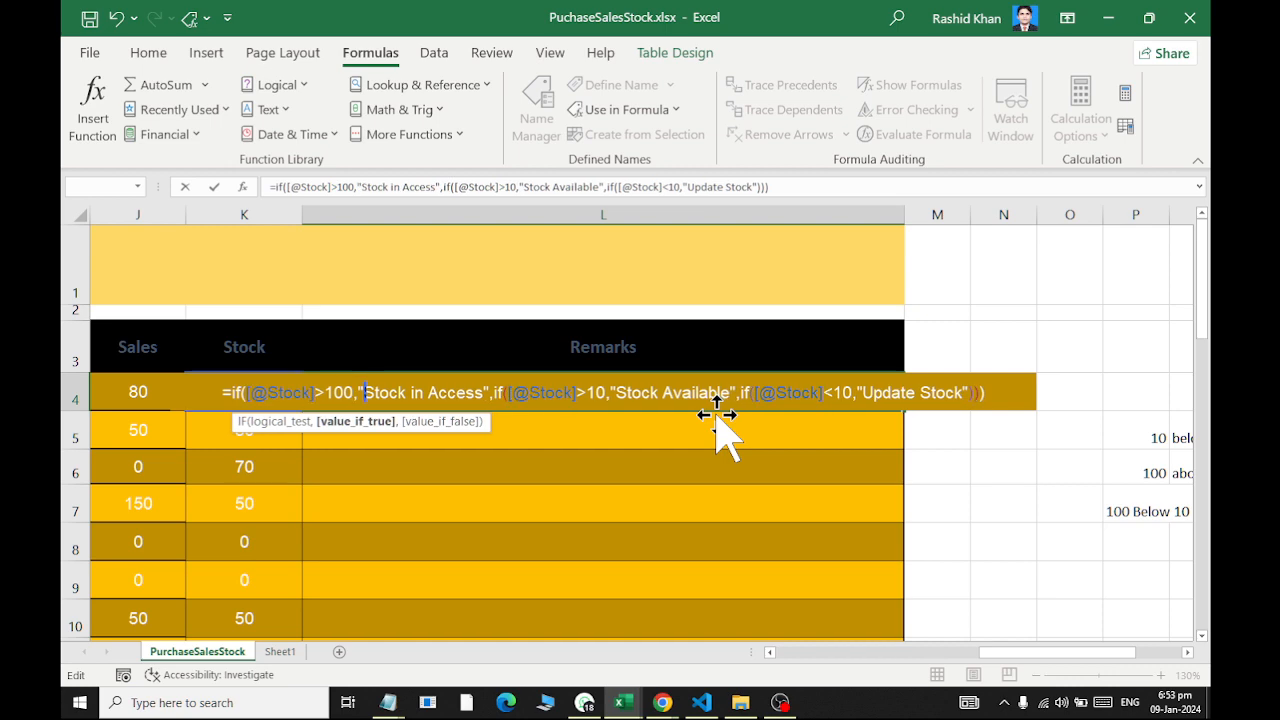
pyautogui.press('Return')
pyautogui.scroll(-1, 651, 423)
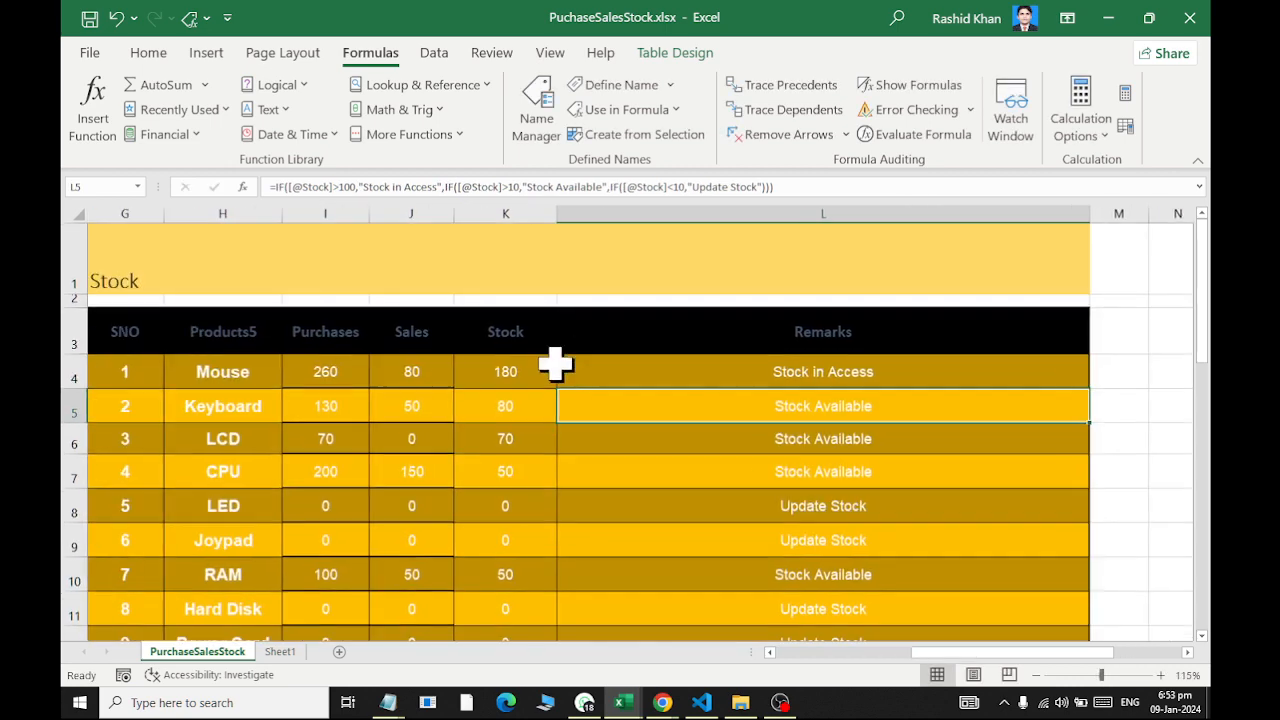
# Compare the Mouse, Keyboard and CPU stock figures with their remarks, and narrow the Remarks column
pyautogui.click(531, 371)
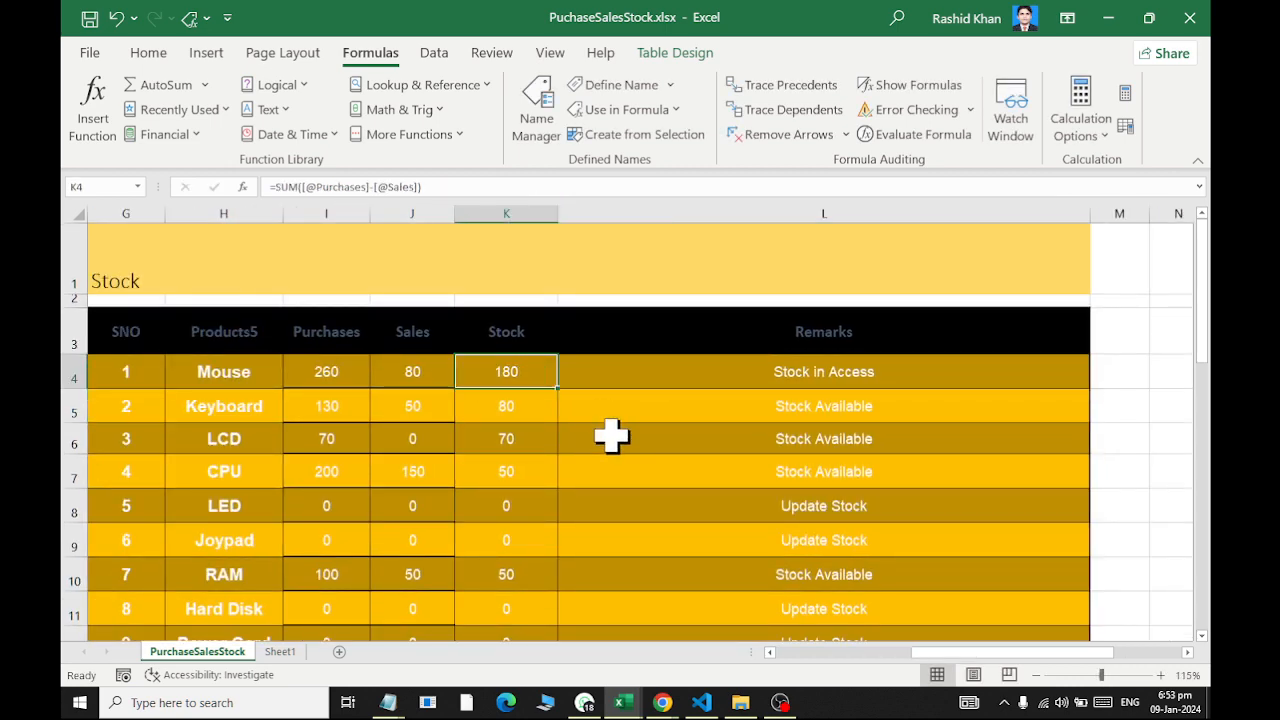
pyautogui.click(803, 368)
pyautogui.click(519, 404)
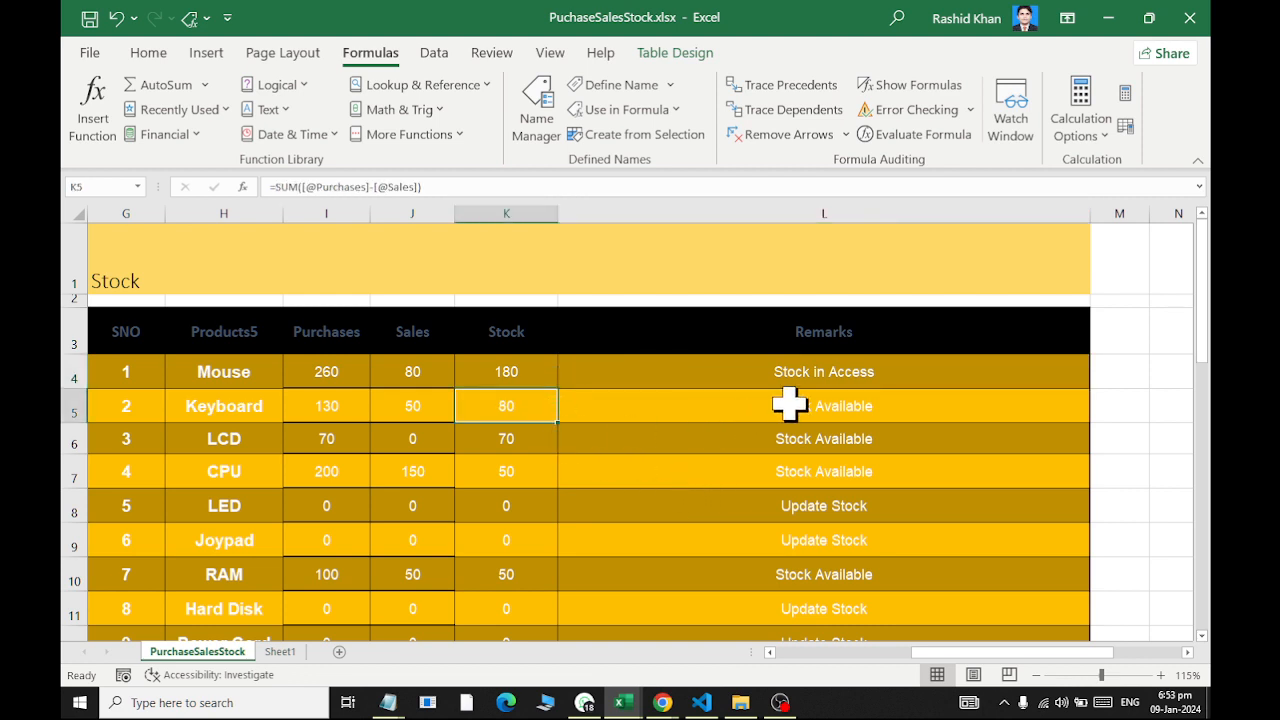
pyautogui.click(515, 476)
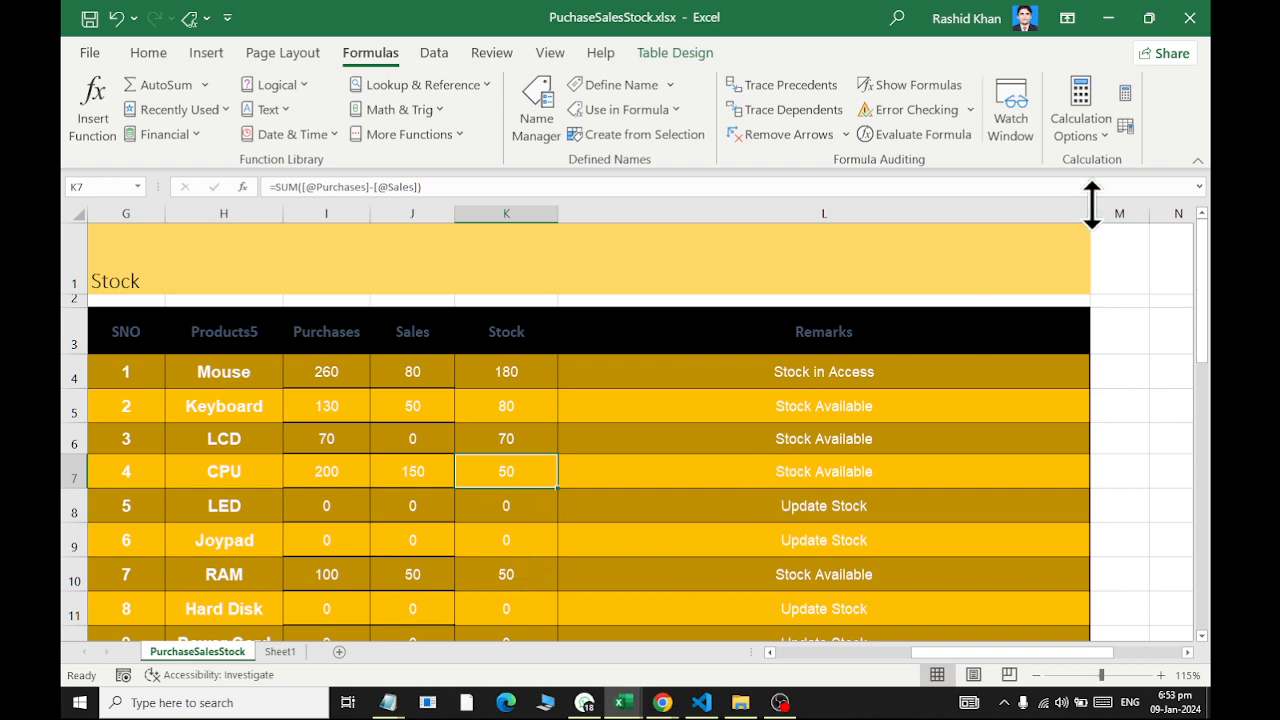
pyautogui.moveTo(1090, 213); pyautogui.dragTo(794, 229)
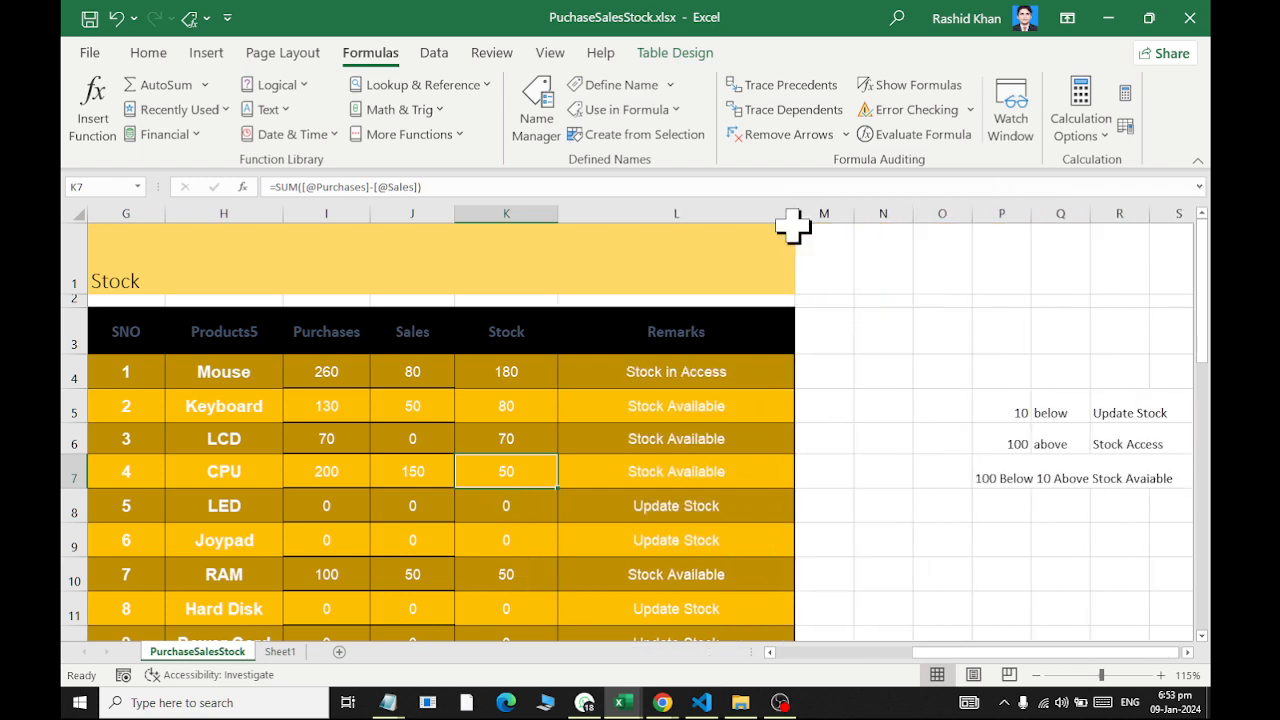
# Record a sale of 45 Keyboard units in row 9 of the Sales table
pyautogui.moveTo(329, 543); pyautogui.dragTo(233, 548)
pyautogui.click(233, 548)
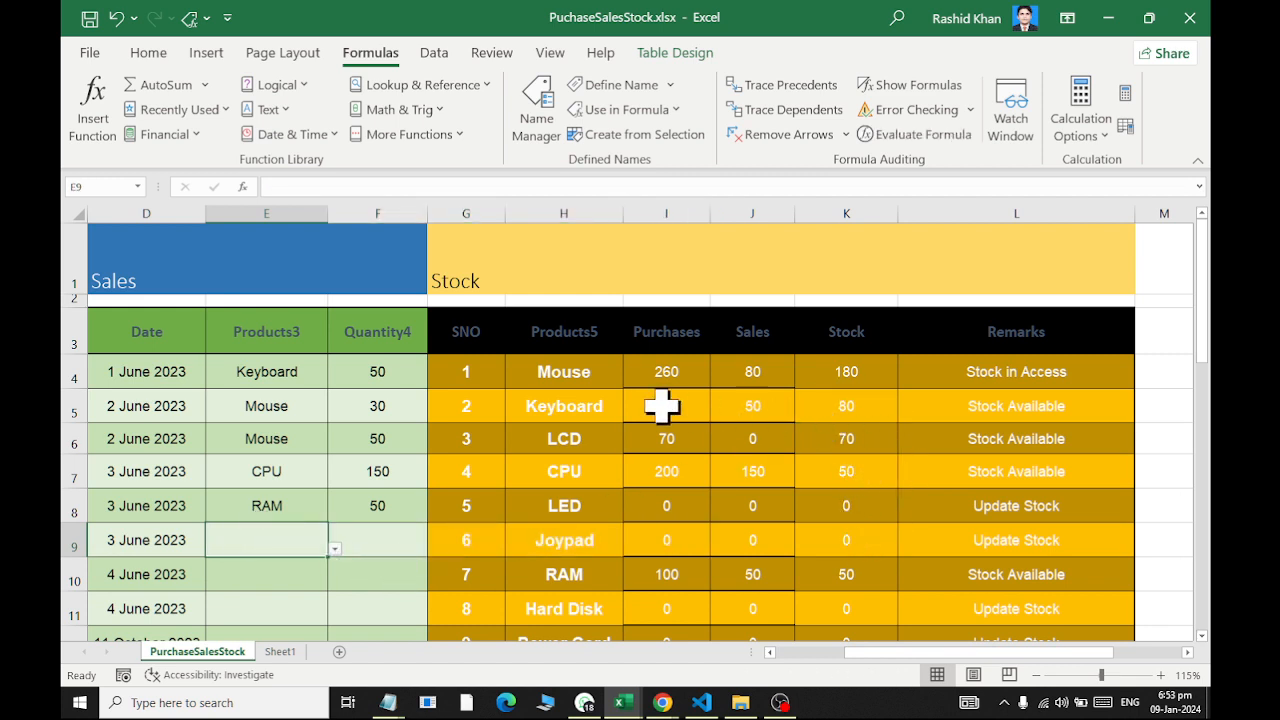
pyautogui.write('Keyboard')
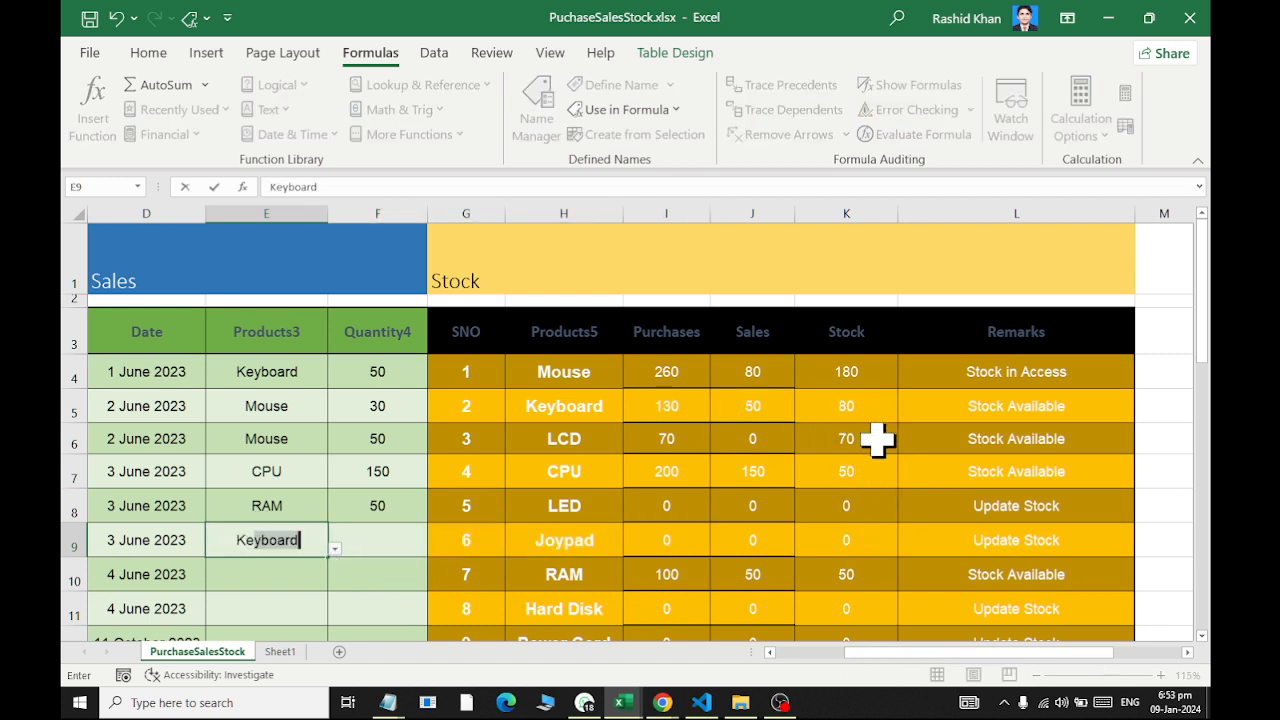
pyautogui.press('Tab')
pyautogui.write('45')
pyautogui.press('Return')
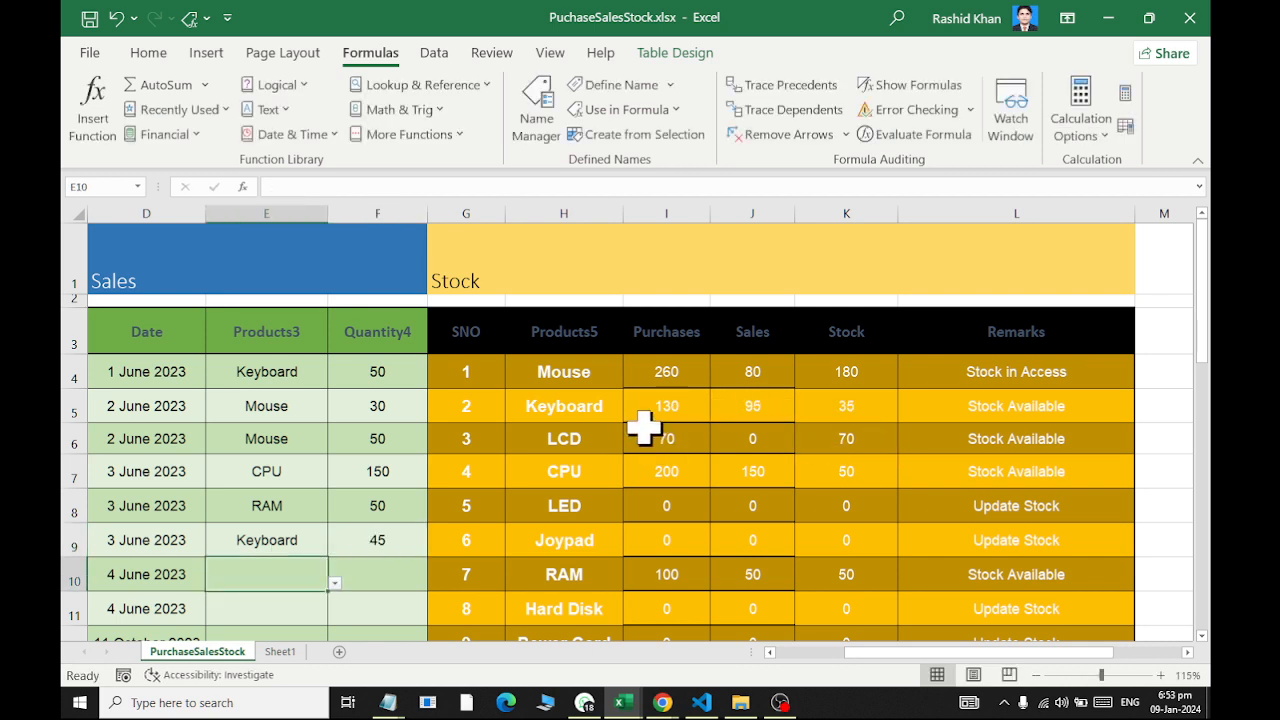
# Check the Keyboard's stock and the CPU's sales, and record a sale of 45 CPU units in row 10 of the Sales table
pyautogui.click(817, 406)
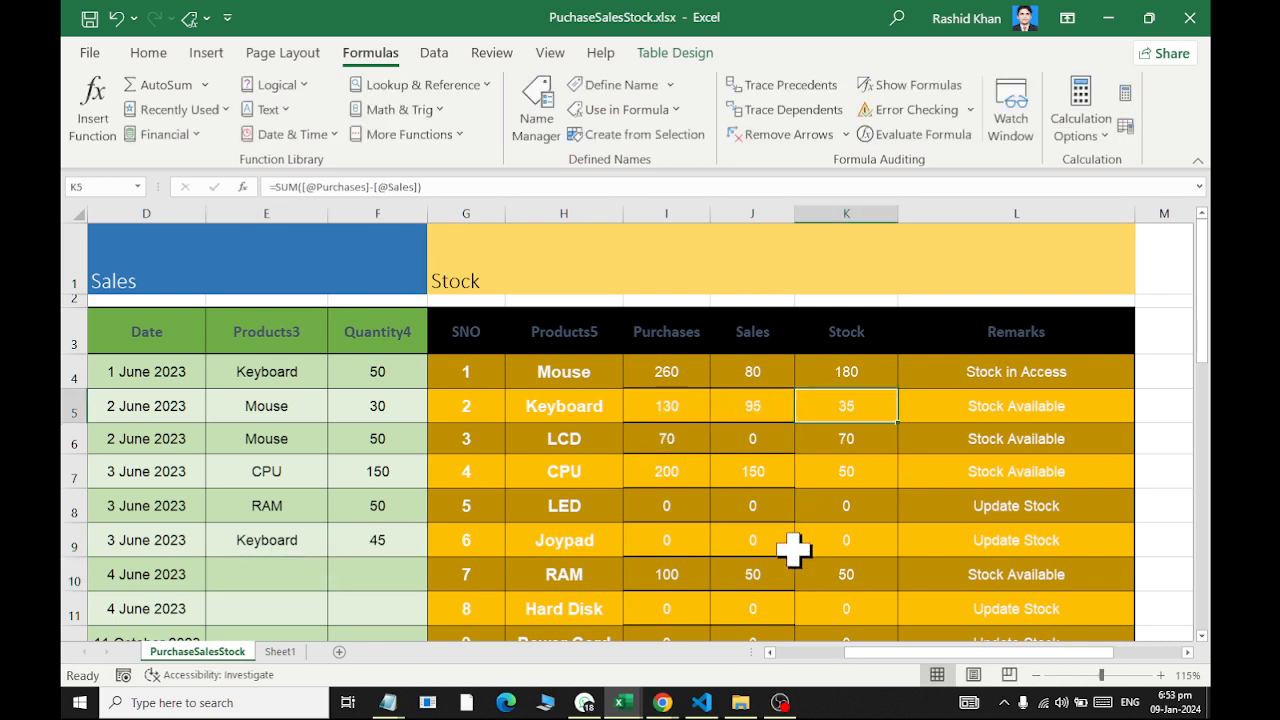
pyautogui.click(750, 474)
pyautogui.click(298, 571)
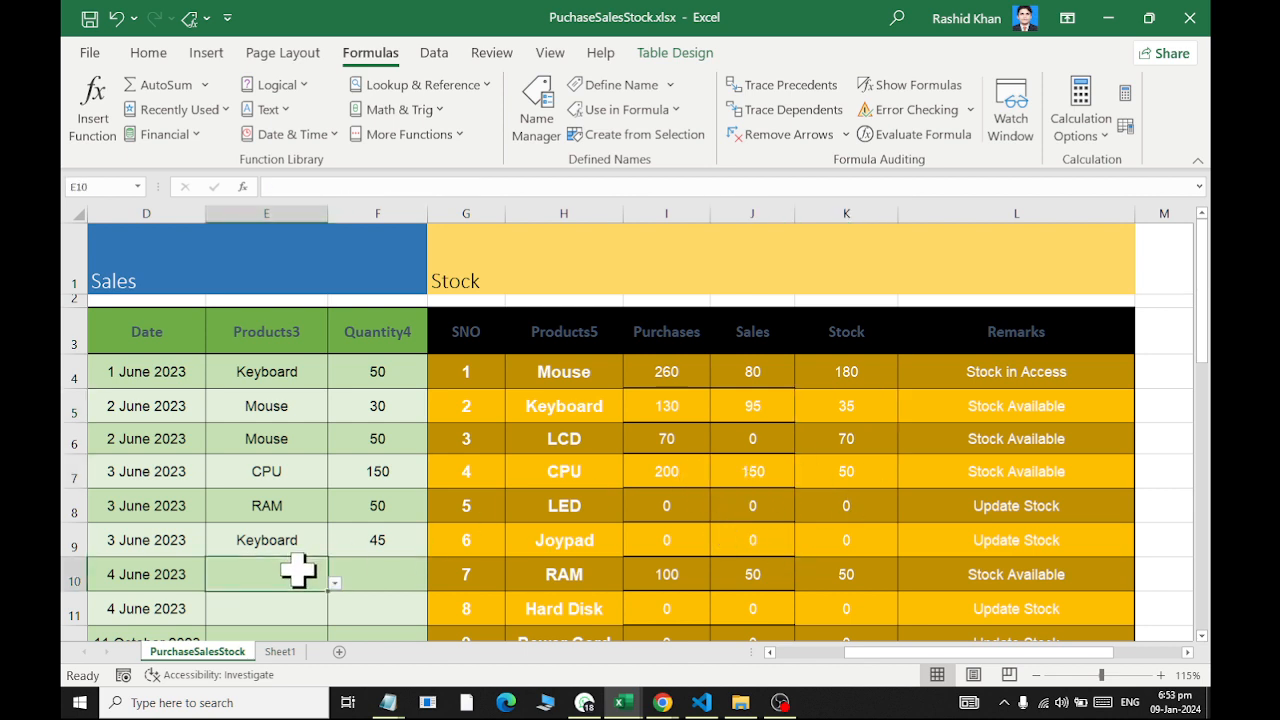
pyautogui.write('CPU')
pyautogui.press('Tab')
pyautogui.write('3')
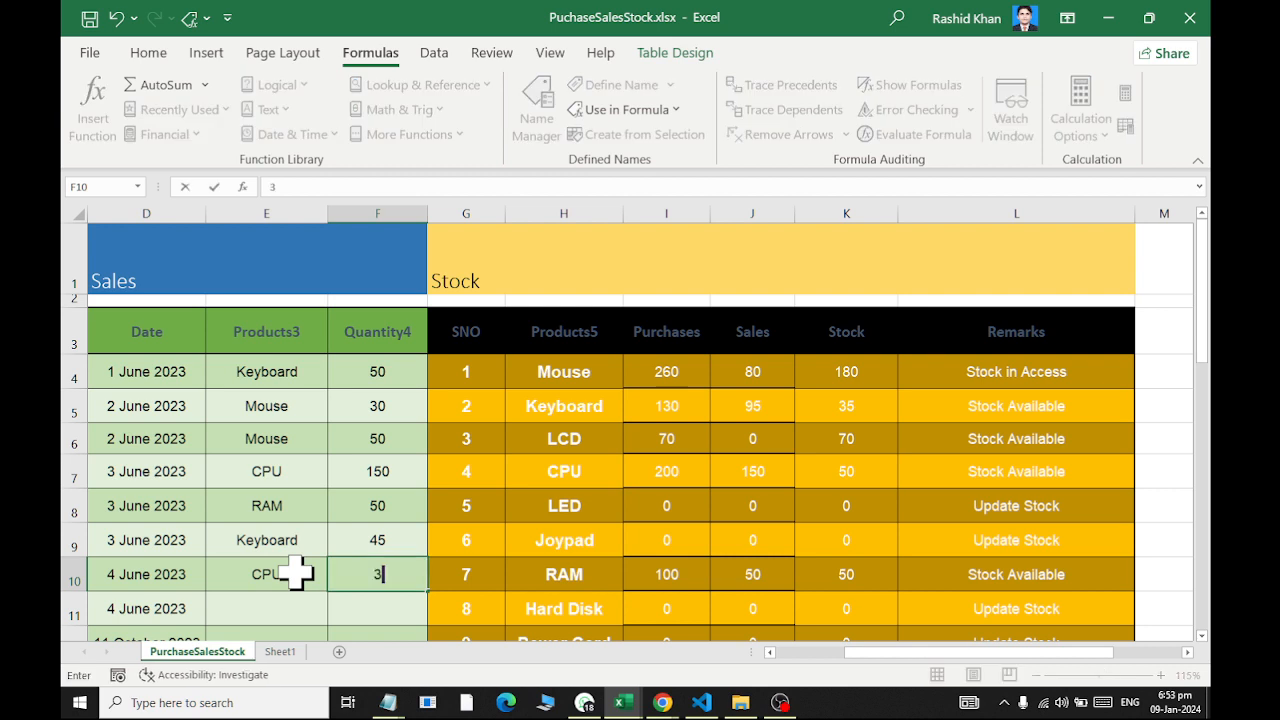
pyautogui.press('BackSpace')
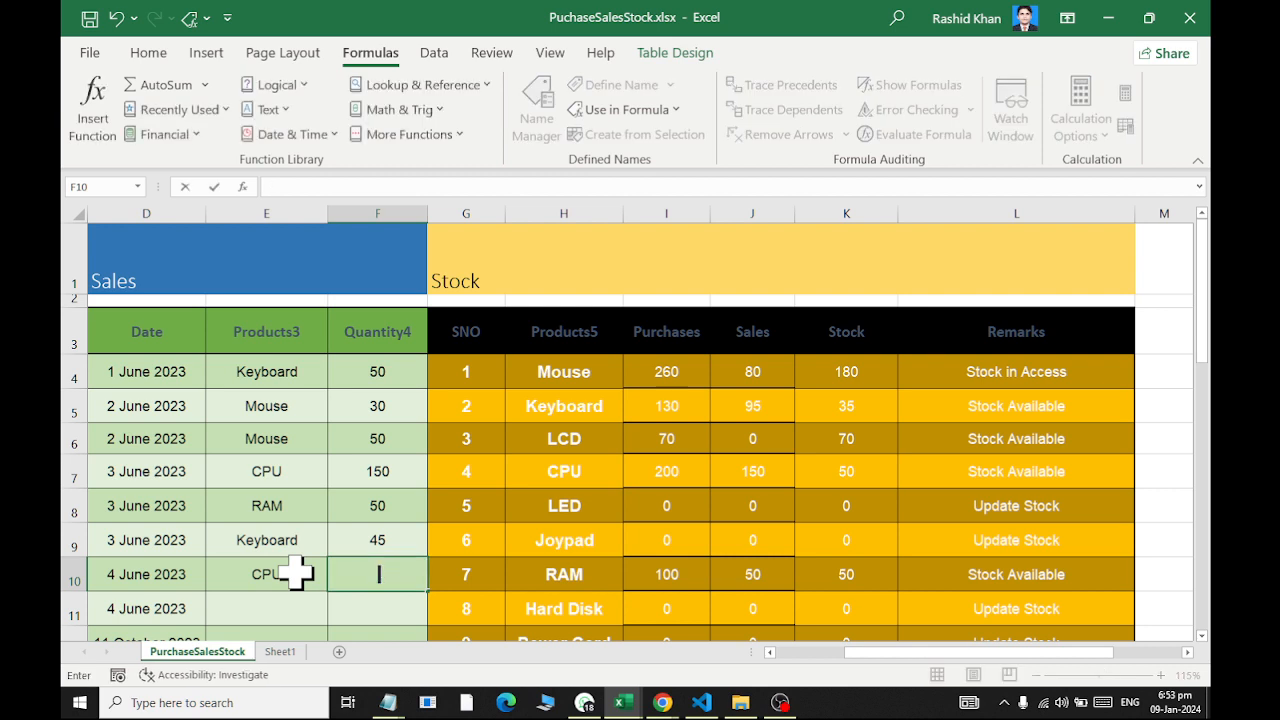
pyautogui.write('45')
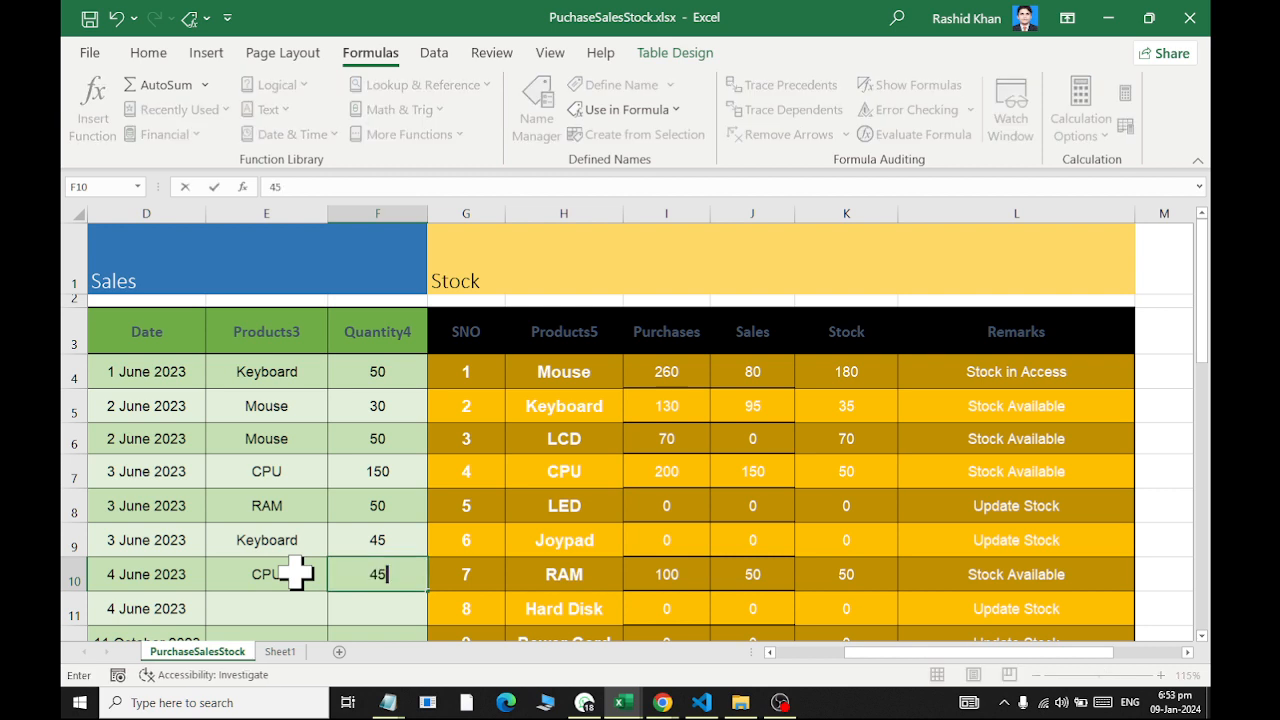
pyautogui.press('Return')
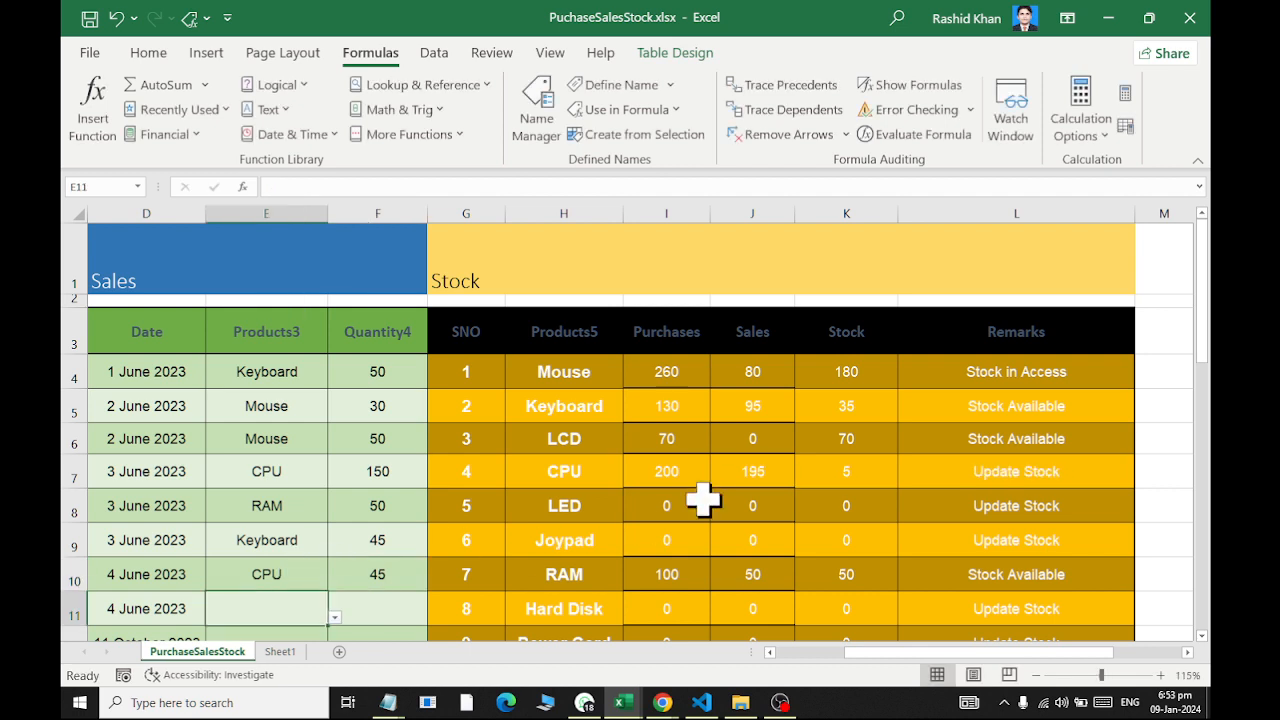
# Check the CPU's stock balance and remark formula, and narrow the Remarks column slightly
pyautogui.click(878, 470)
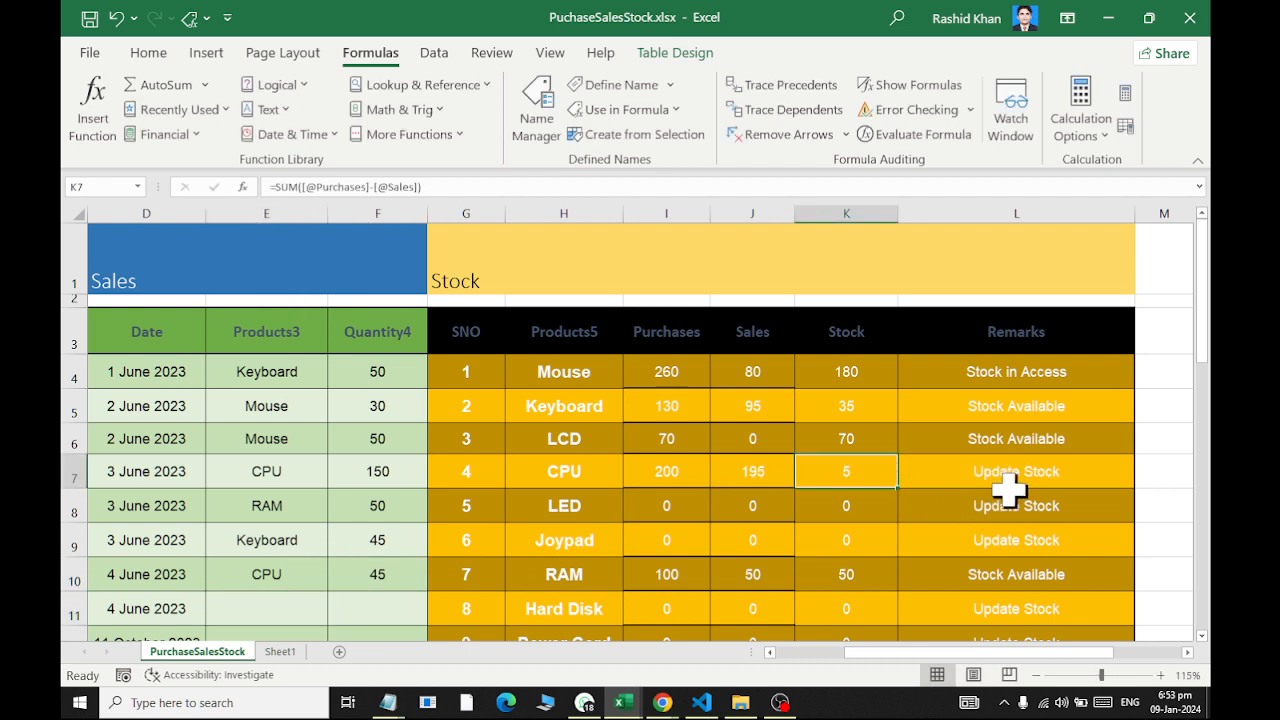
pyautogui.click(1082, 474)
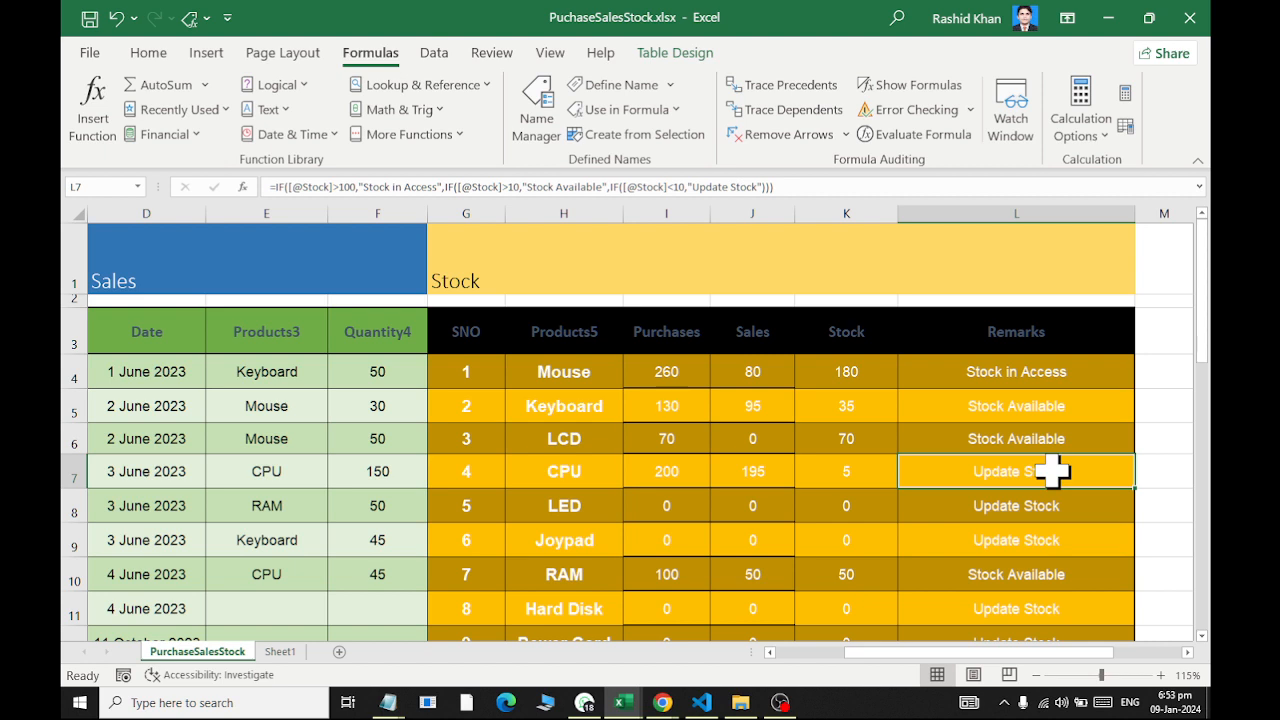
pyautogui.moveTo(1136, 216); pyautogui.dragTo(1086, 222)
# Examine the purchases, sales, stock and remarks of Mouse, Keyboard and CPU, and of the products from Power Cord down
pyautogui.moveTo(1030, 378); pyautogui.dragTo(666, 363)
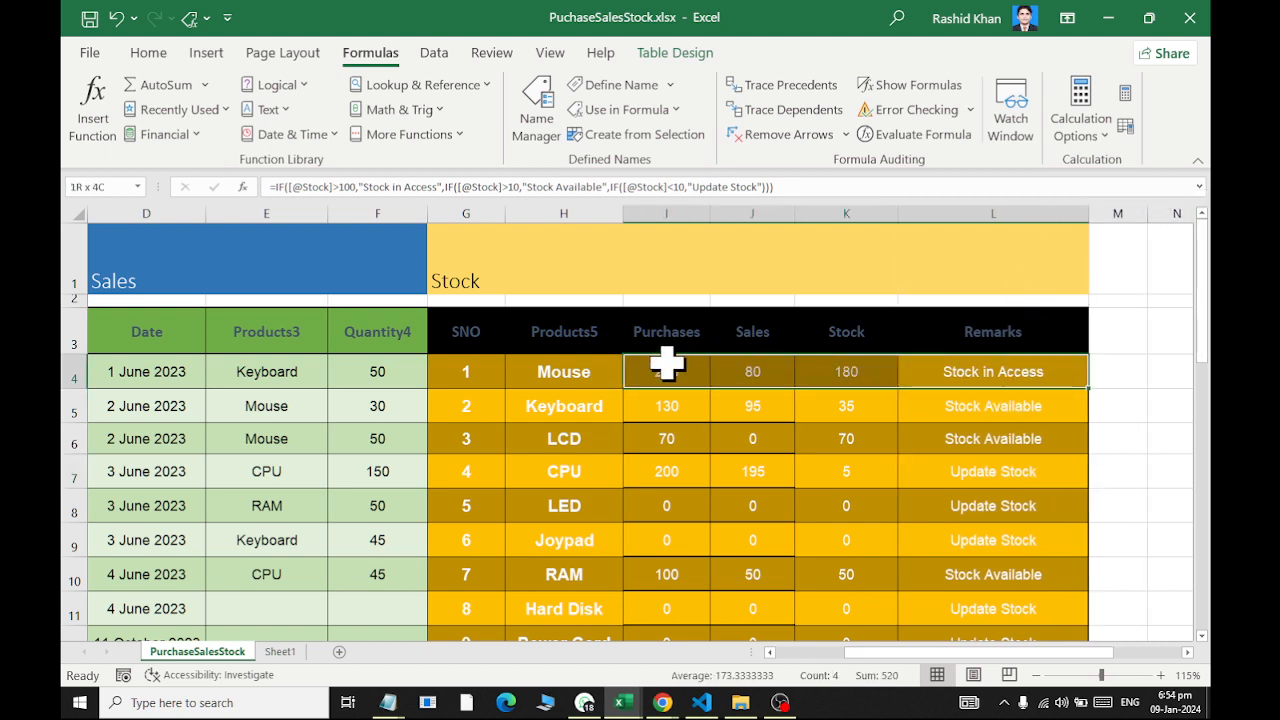
pyautogui.moveTo(651, 406); pyautogui.dragTo(1045, 408)
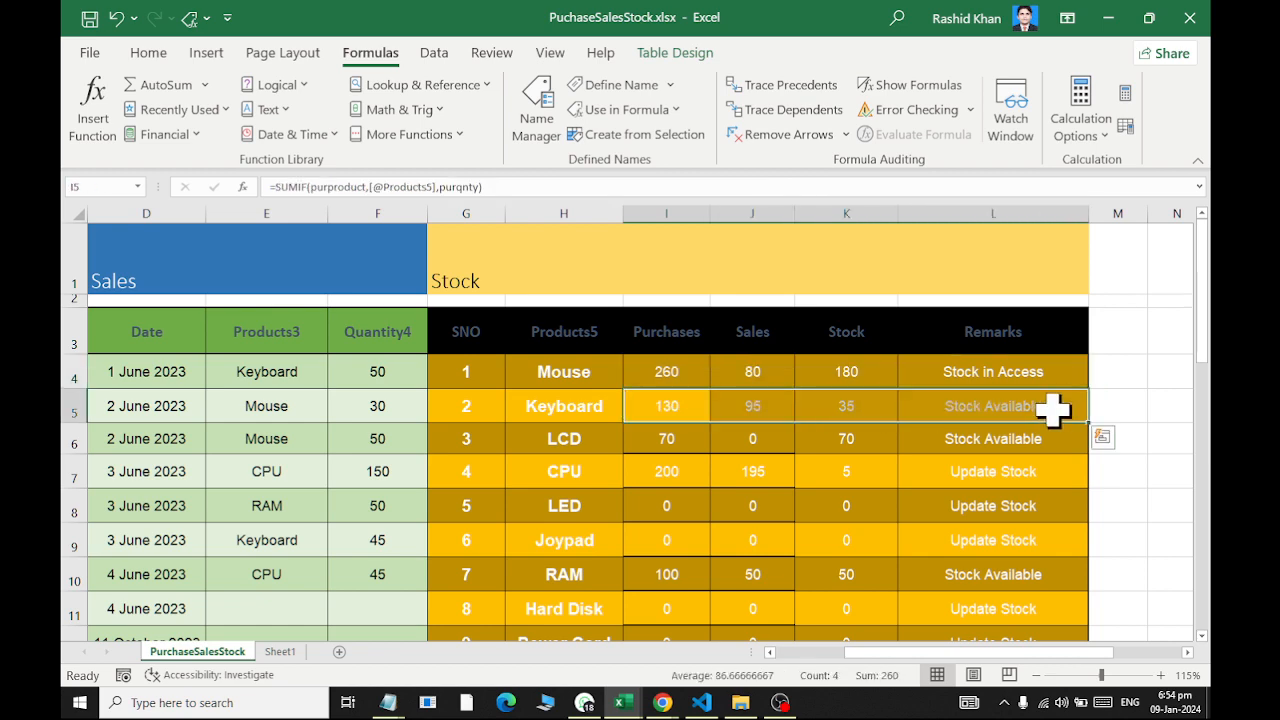
pyautogui.moveTo(1063, 480); pyautogui.dragTo(693, 482)
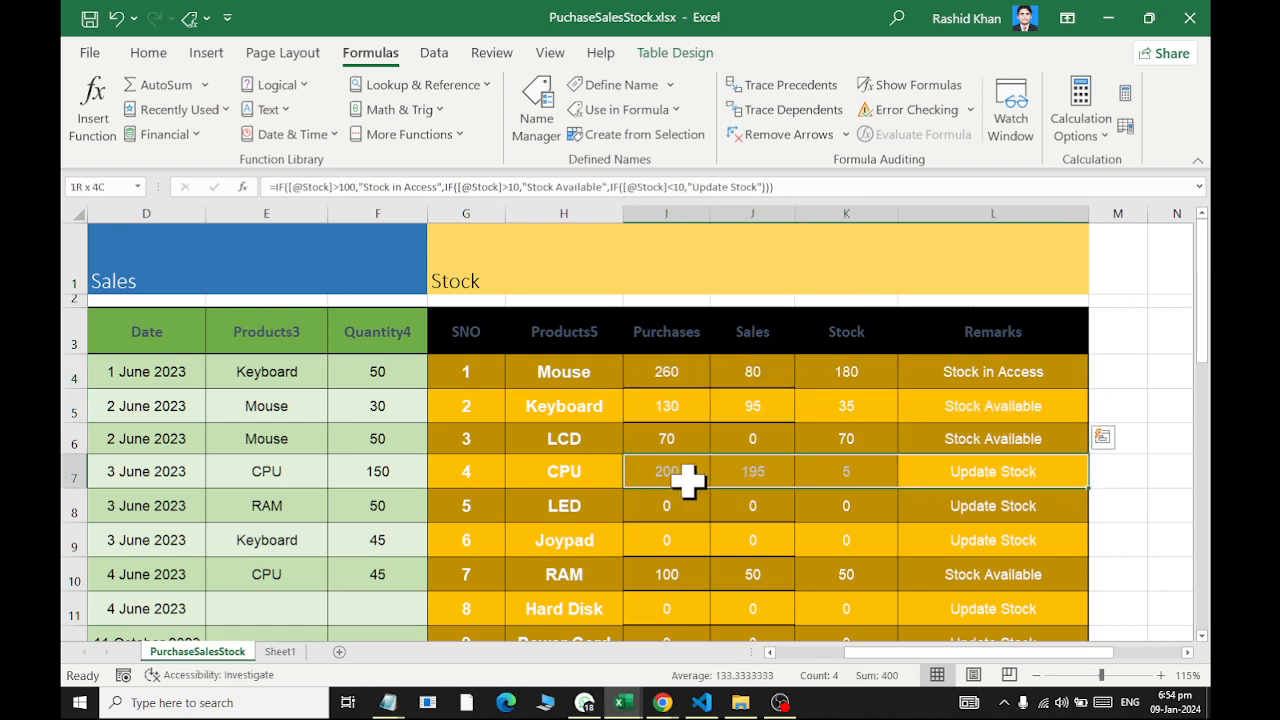
pyautogui.scroll(-2, 614, 506)
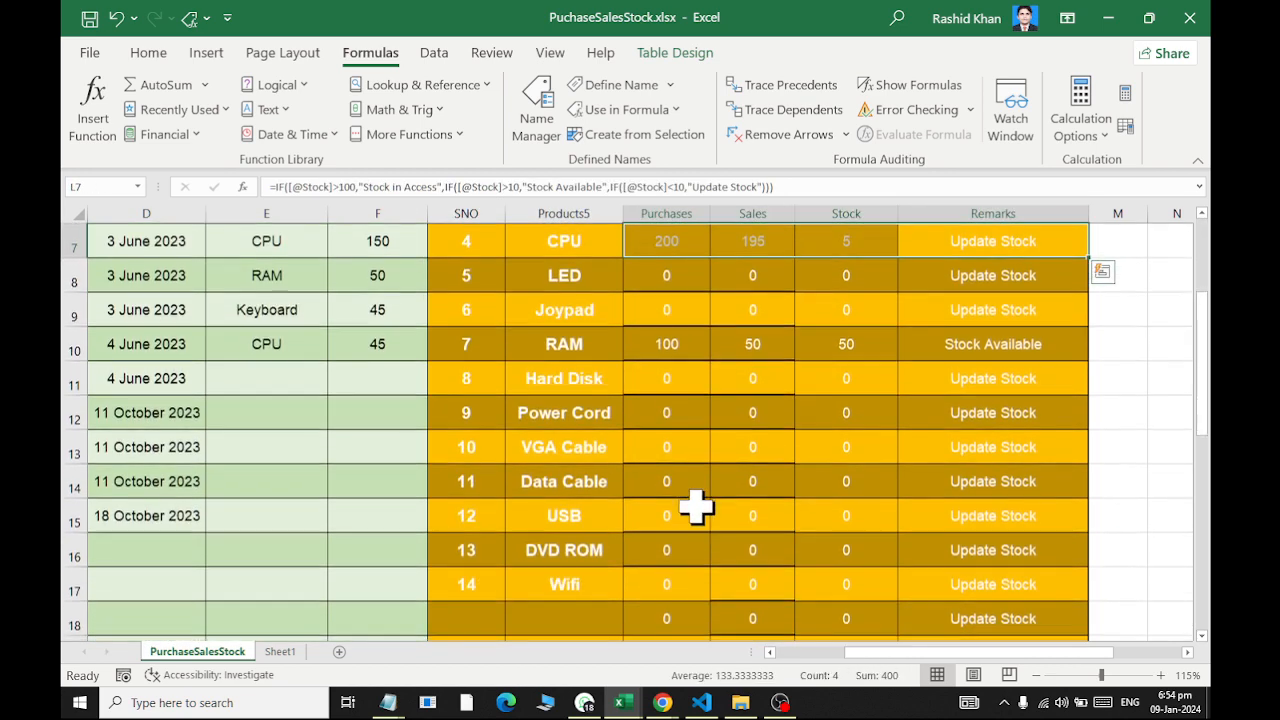
pyautogui.moveTo(662, 406); pyautogui.dragTo(1025, 632)
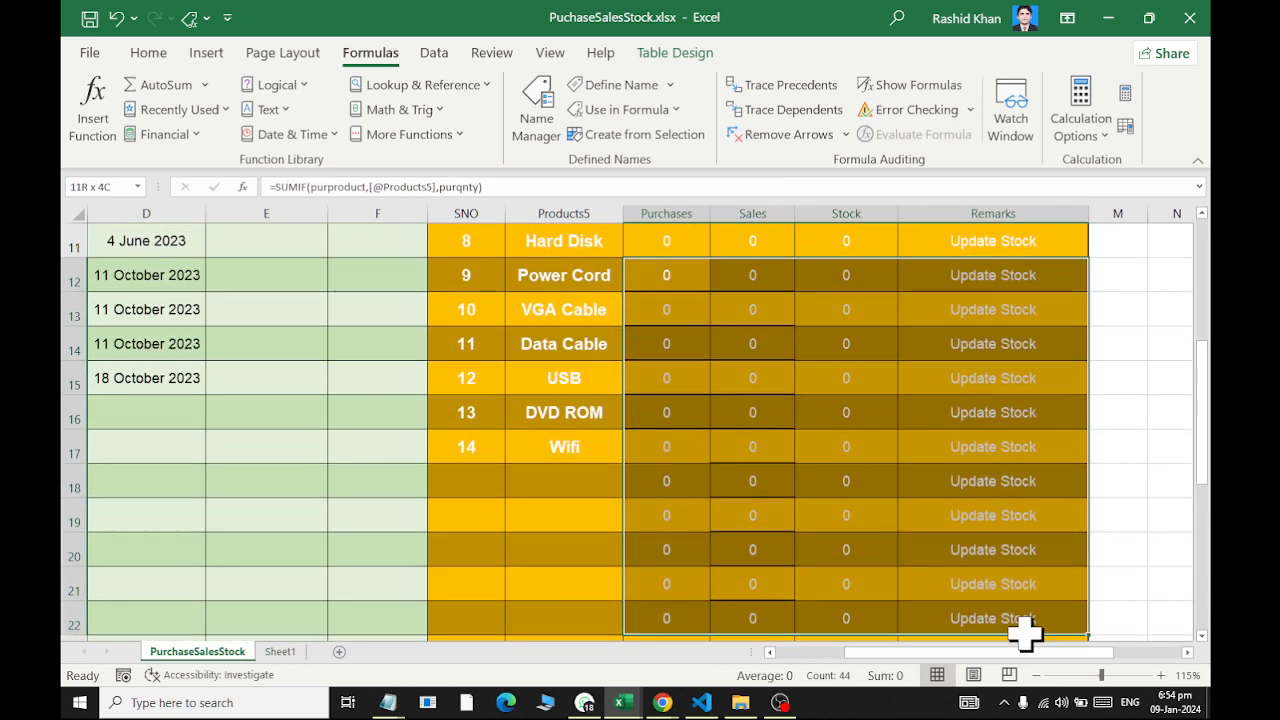
# Record a purchase of 50 Hard Disk units in row 14 of the Purchase table, choosing the product from its dropdown
pyautogui.moveTo(290, 447); pyautogui.dragTo(177, 443)
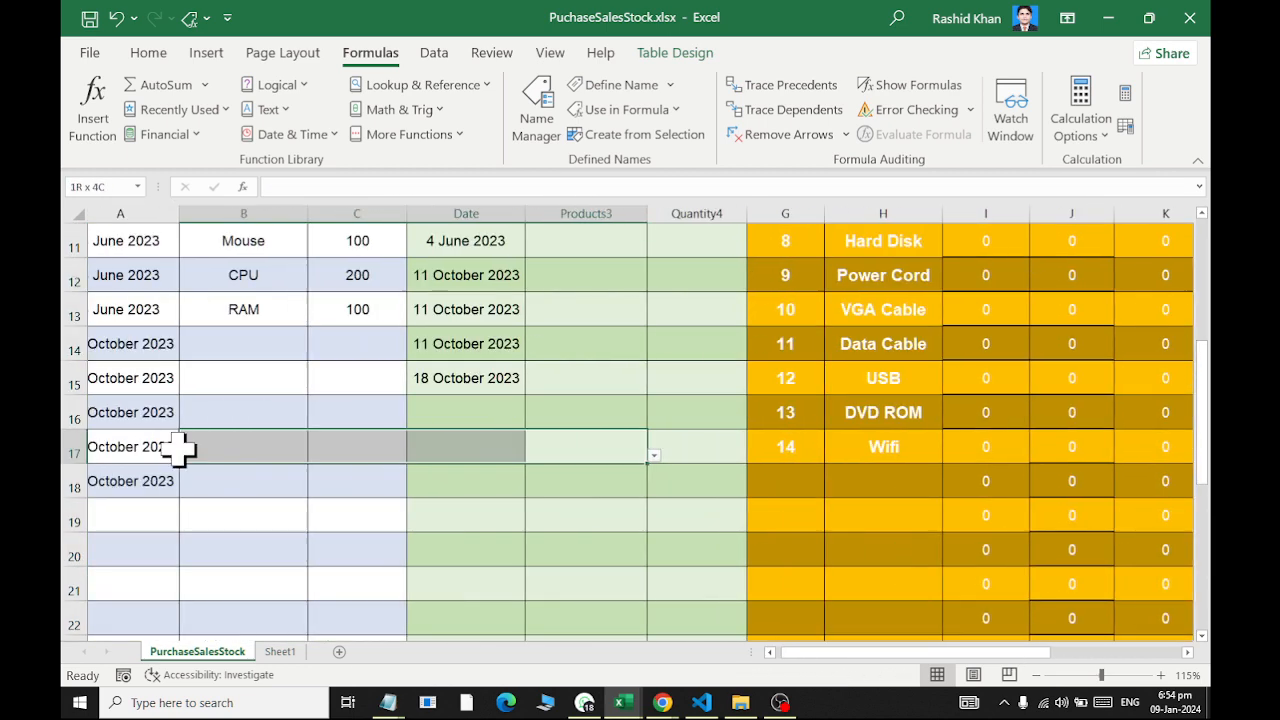
pyautogui.click(232, 352)
pyautogui.click(141, 387)
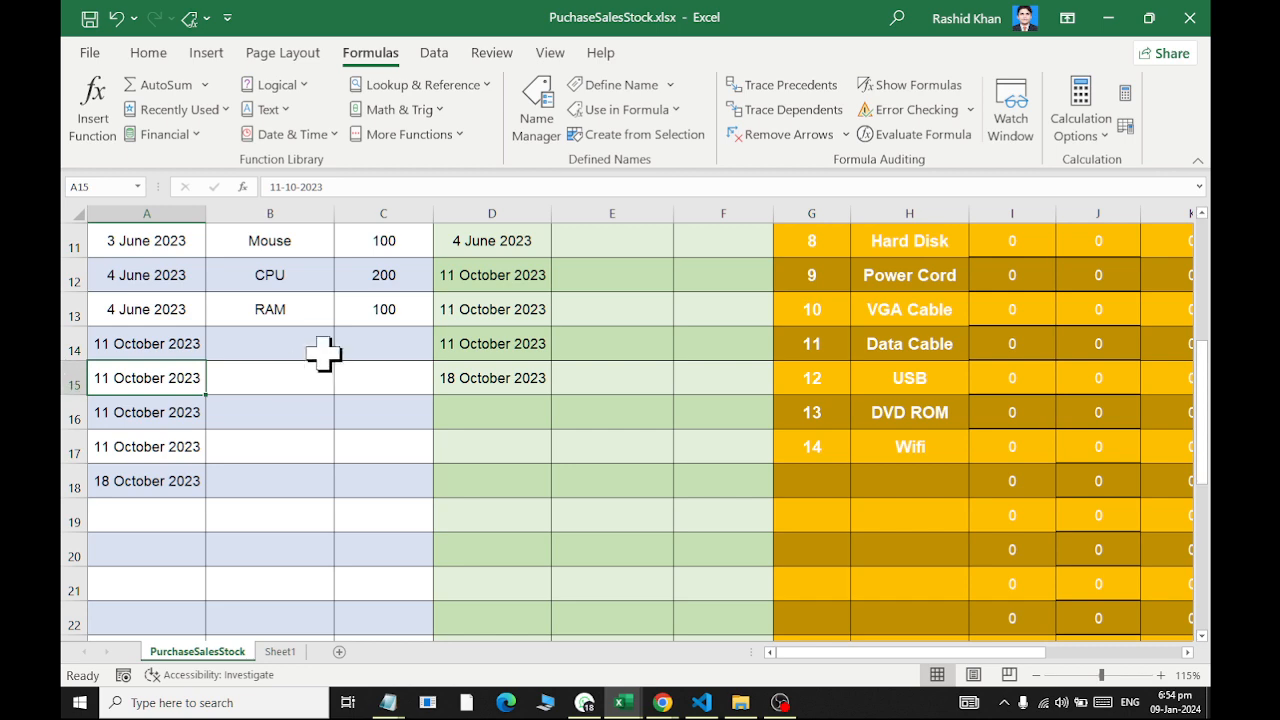
pyautogui.scroll(4, 322, 350)
pyautogui.scroll(-2, 363, 449)
pyautogui.click(279, 483)
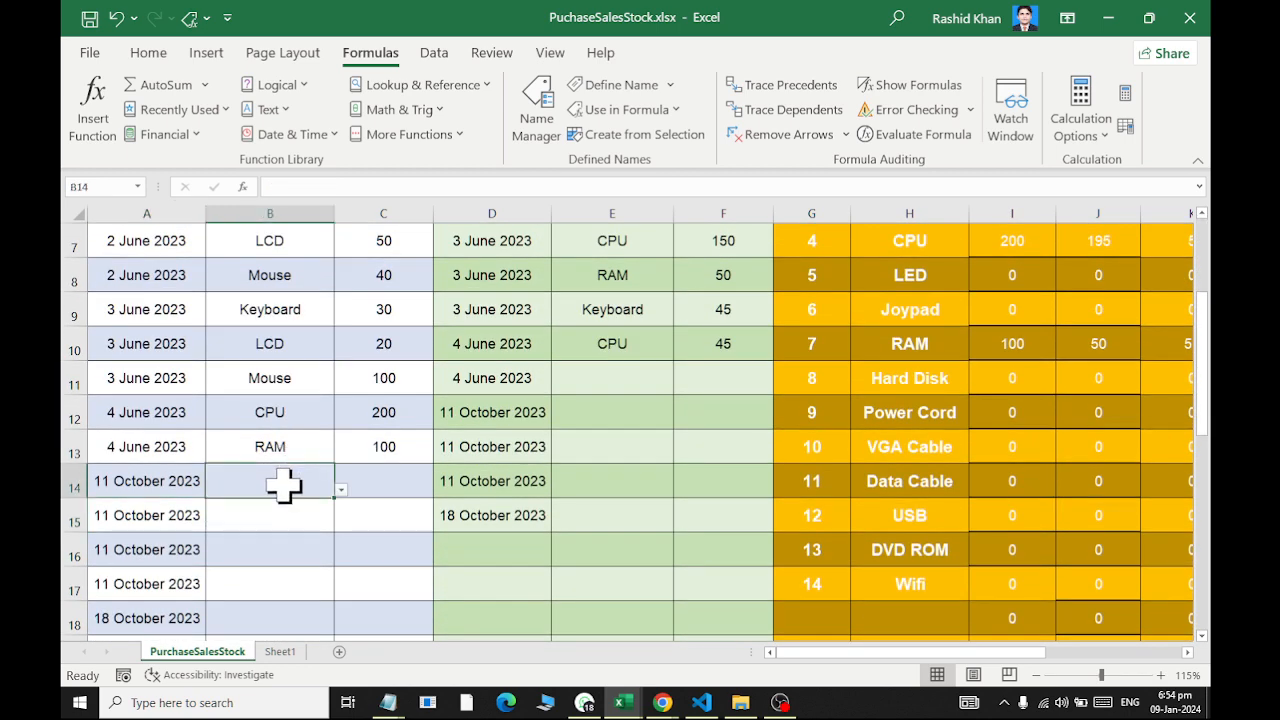
pyautogui.click(341, 491)
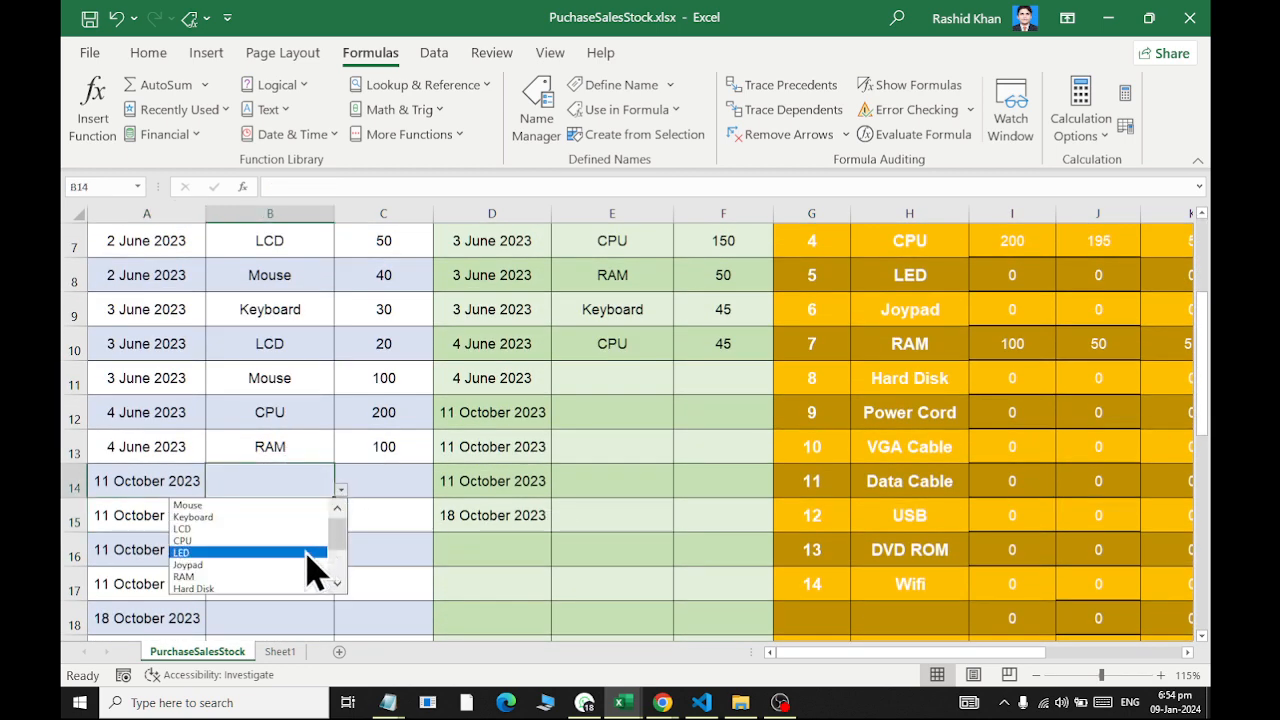
pyautogui.click(268, 589)
pyautogui.click(385, 488)
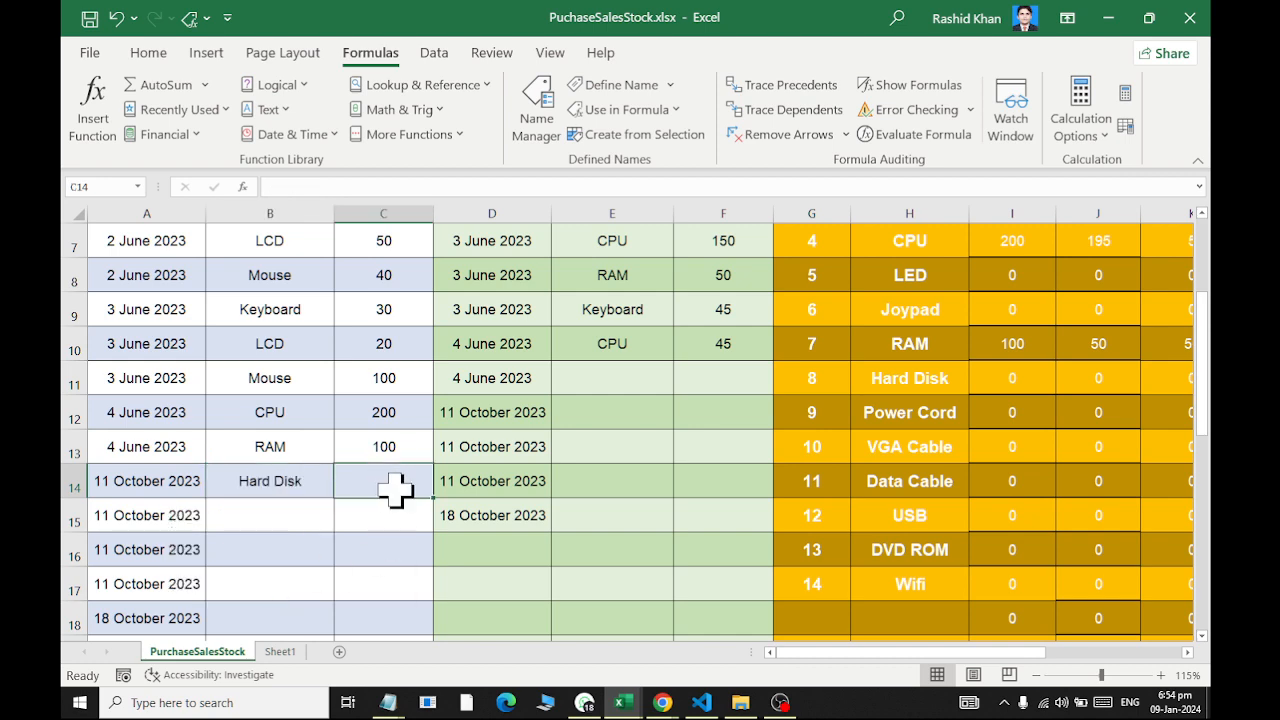
pyautogui.write('50')
pyautogui.press('Return')
# Examine the Hard Disk row's stock and remark, and review the Purchase, Sales and Stock tables together
pyautogui.moveTo(900, 655); pyautogui.dragTo(995, 678)
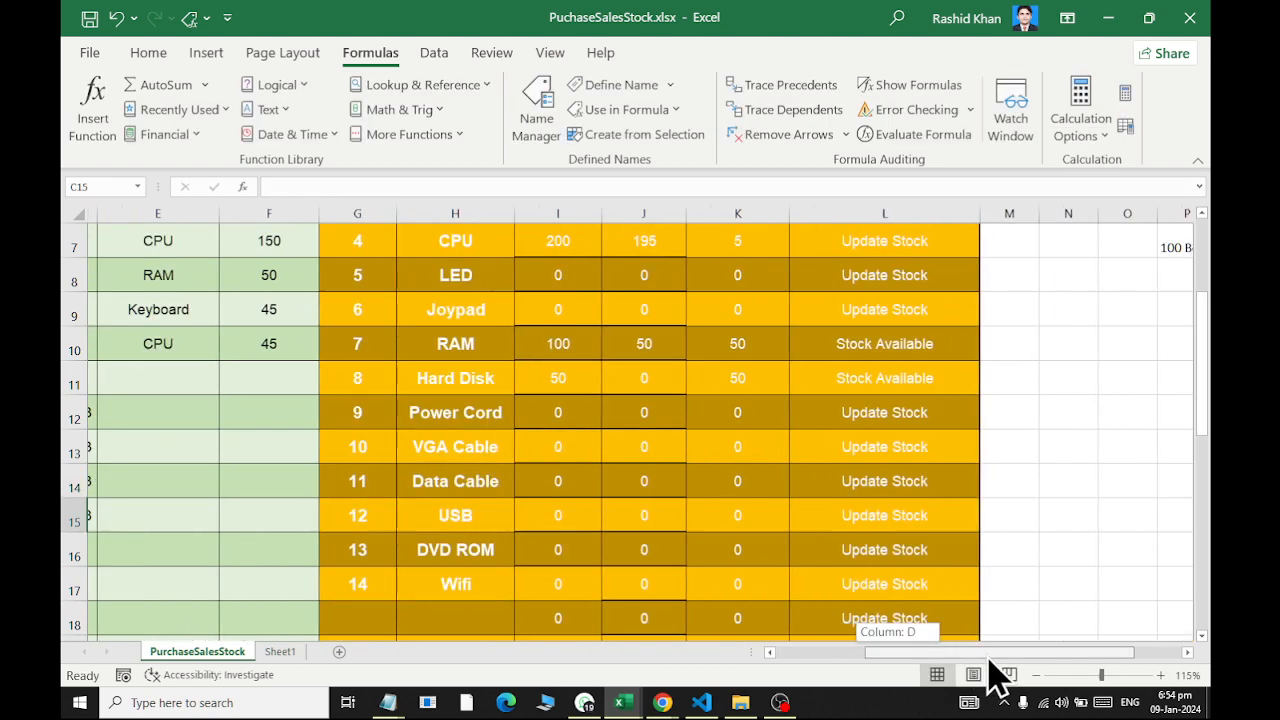
pyautogui.moveTo(951, 380); pyautogui.dragTo(393, 377)
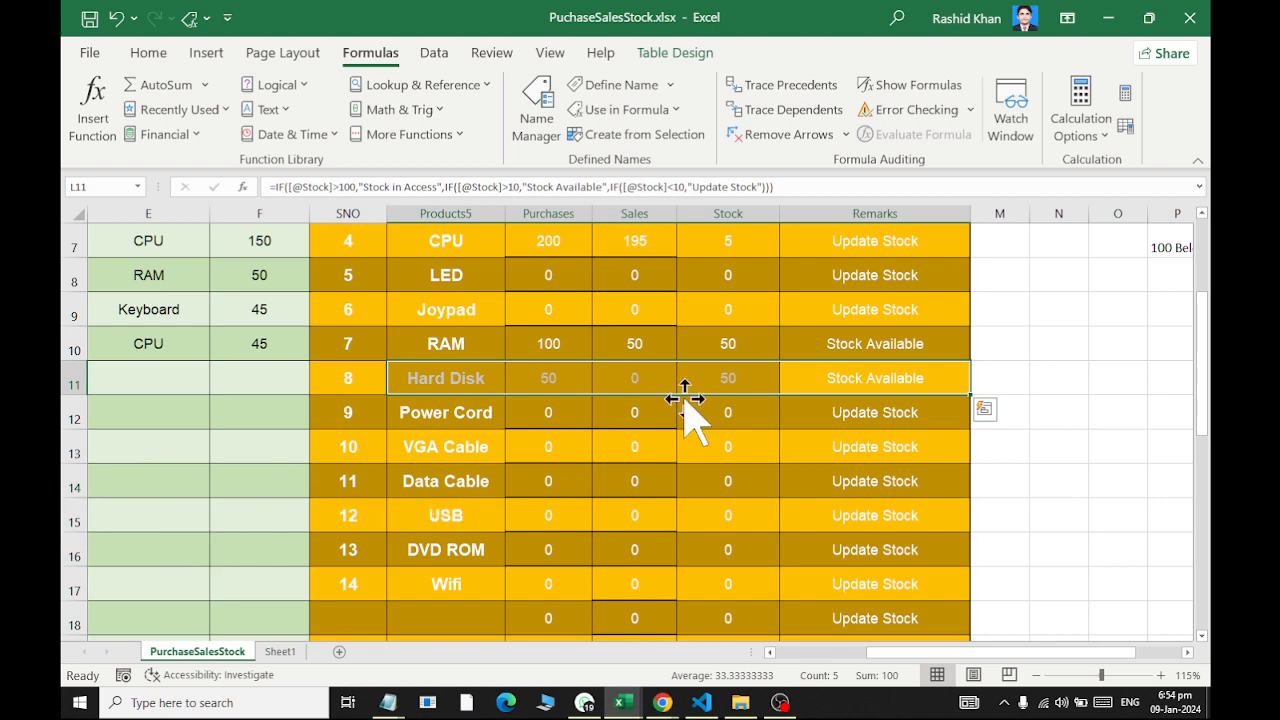
pyautogui.moveTo(990, 309); pyautogui.dragTo(210, 305)
pyautogui.click(215, 315)
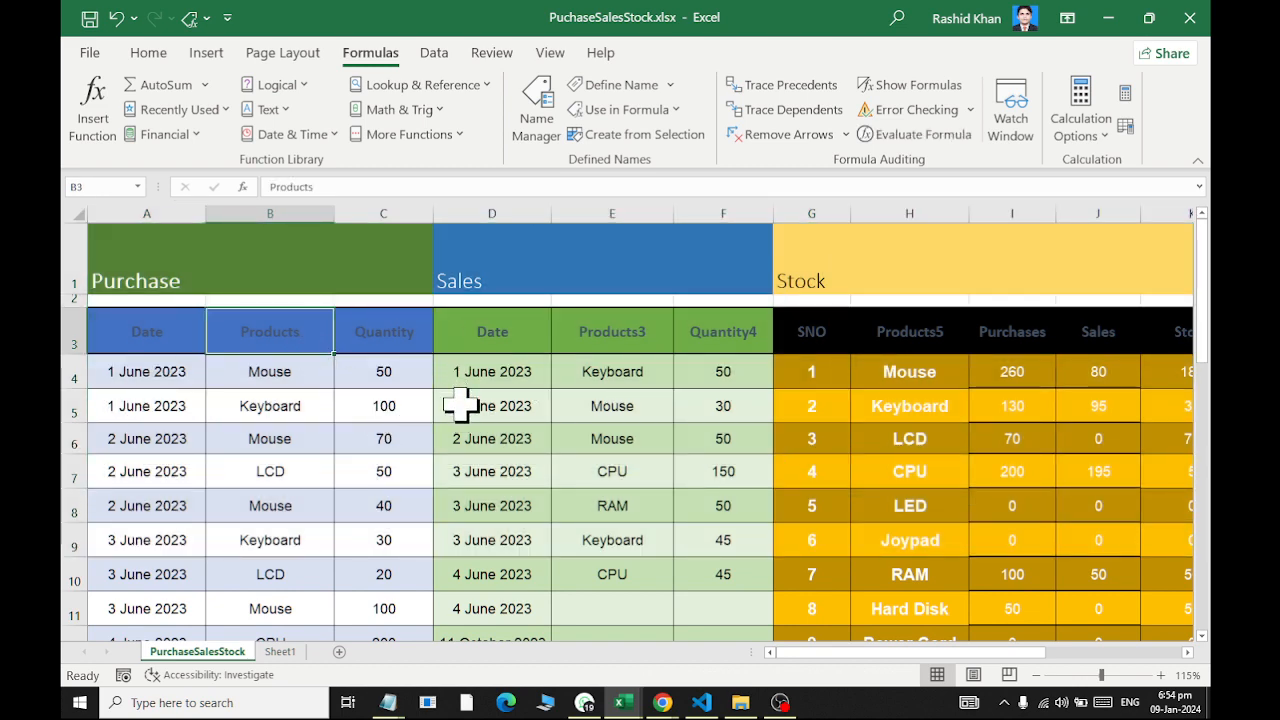
pyautogui.scroll(-2, 457, 405)
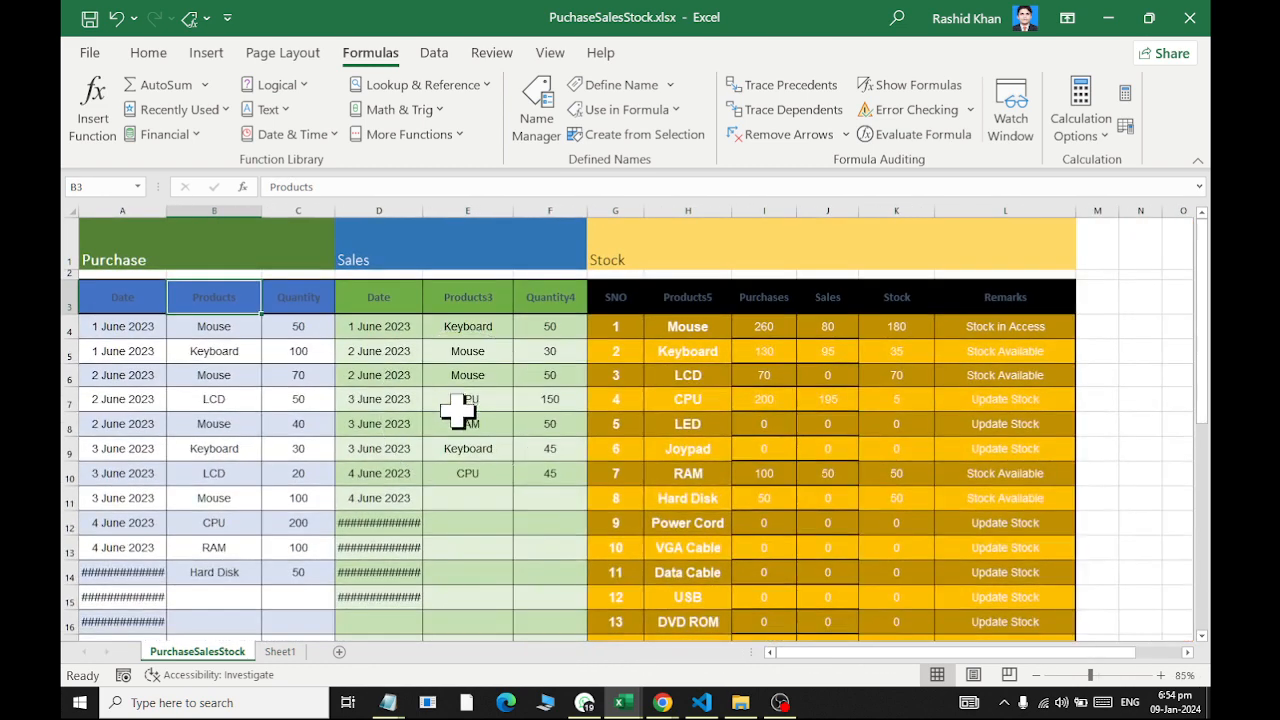